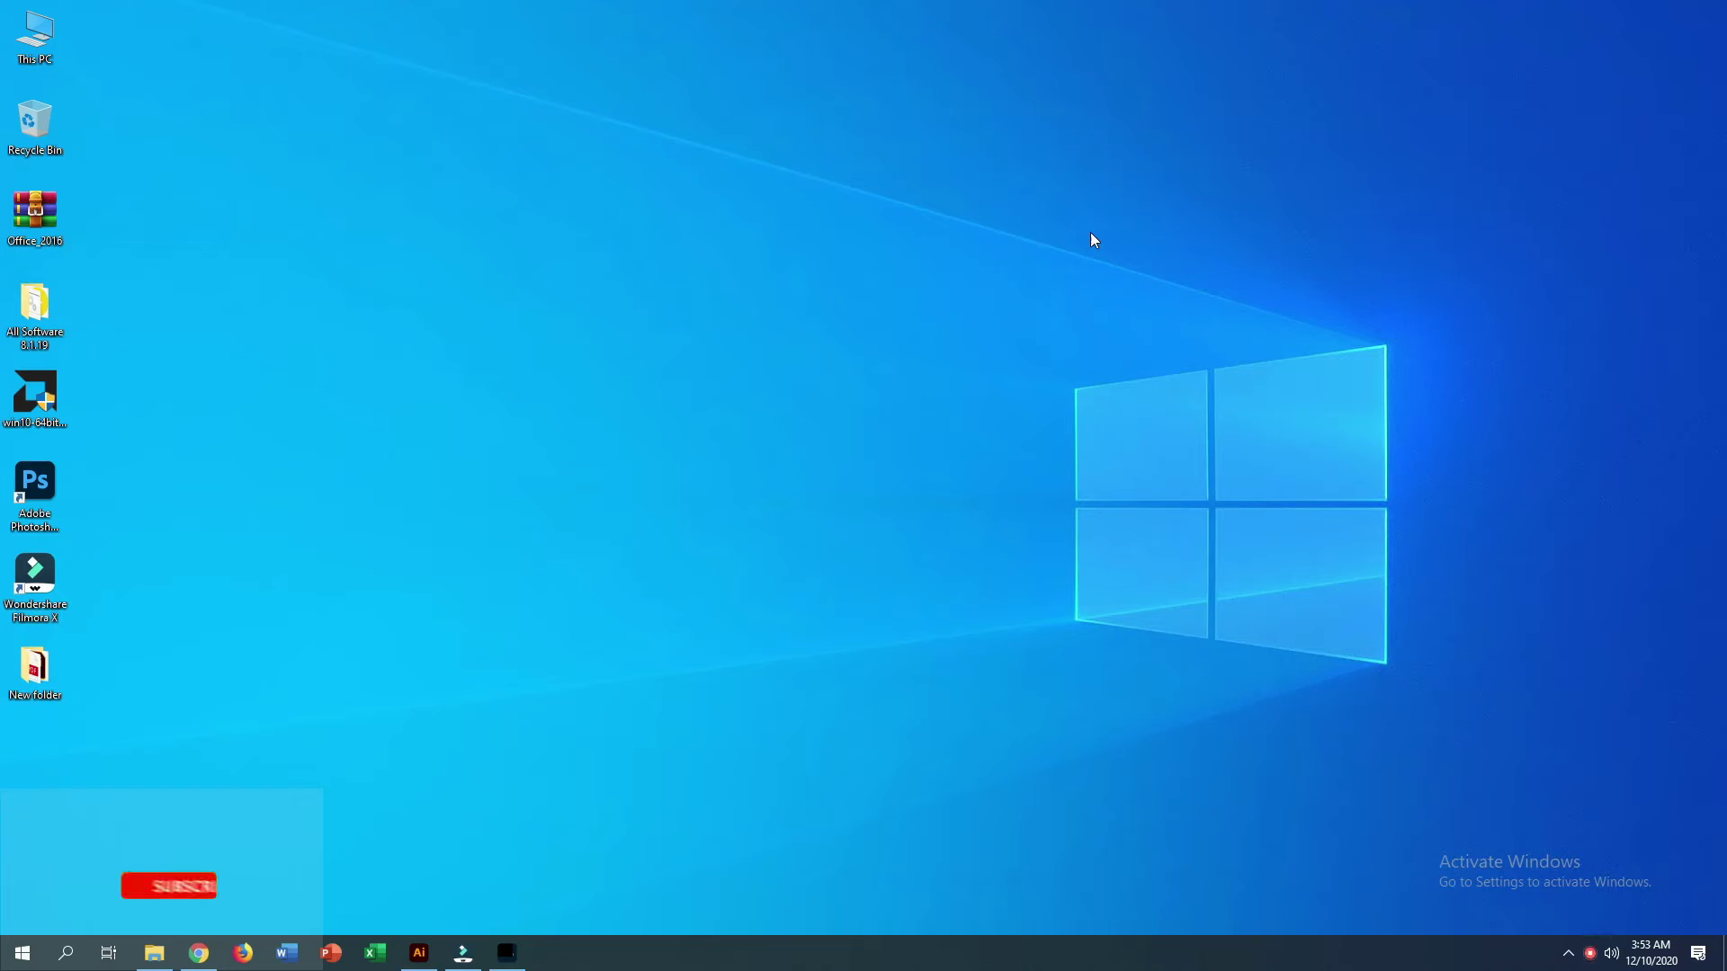
Refresh the Windows desktop from its right-click menu, then switch to Adobe Illustrator from the taskbar.
click(1101, 320)
right_click(738, 277)
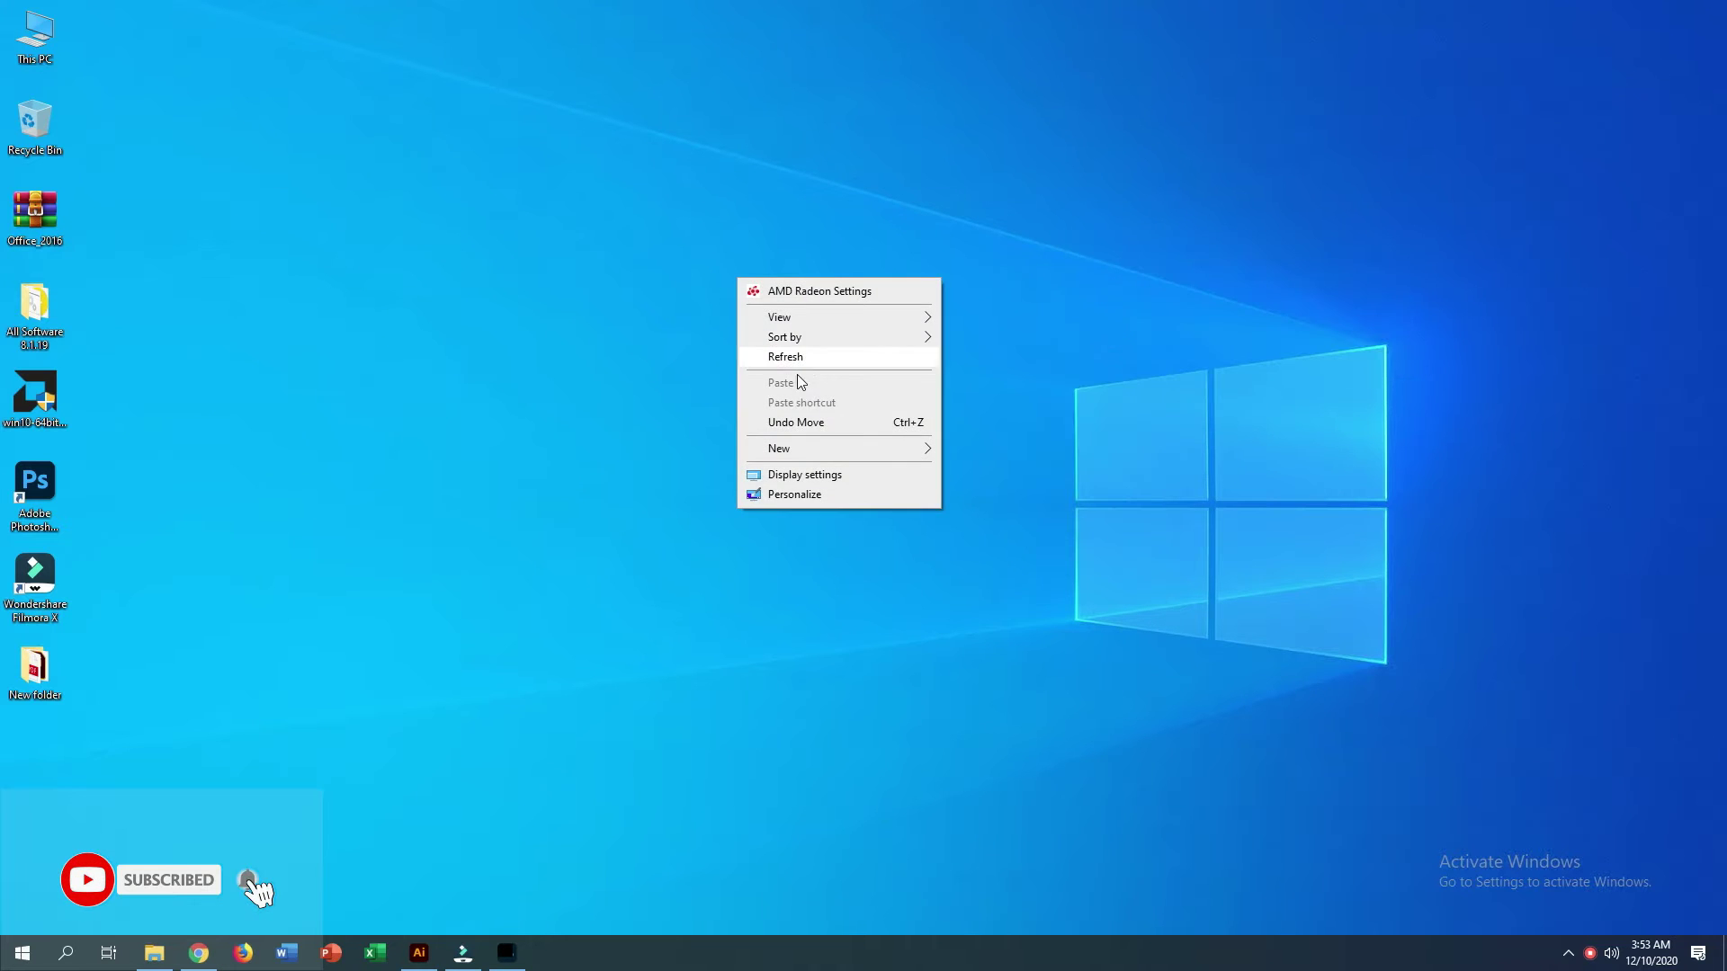
click(794, 355)
right_click(604, 309)
key(Escape)
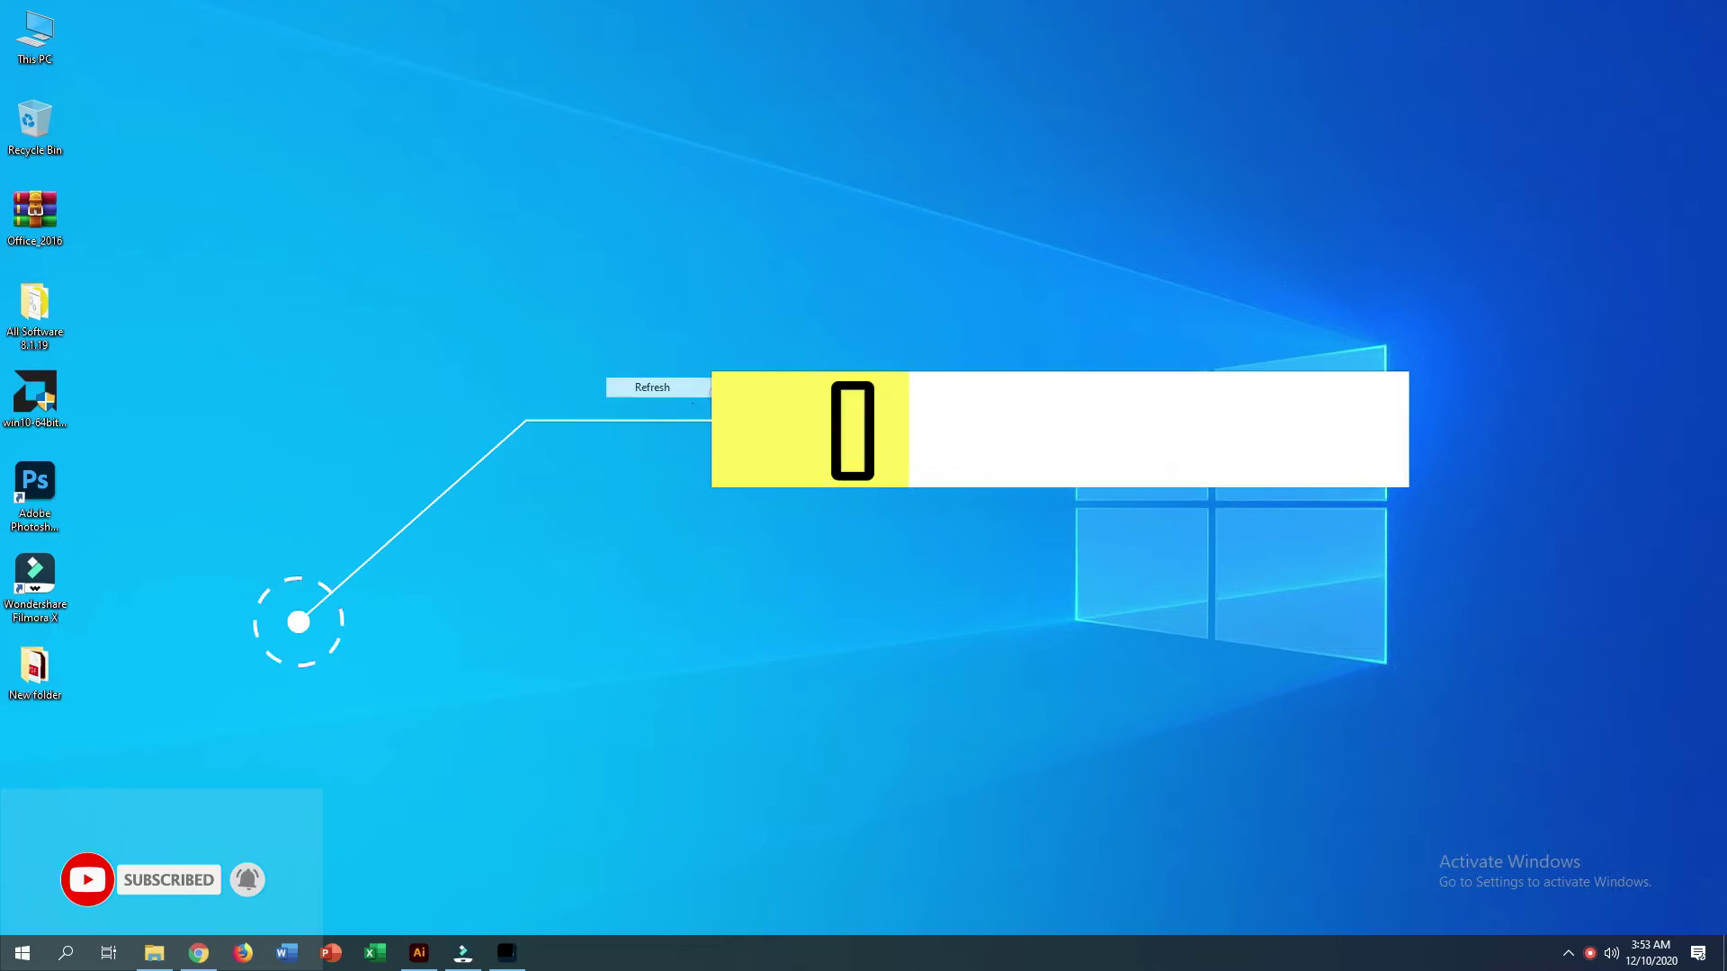
click(414, 955)
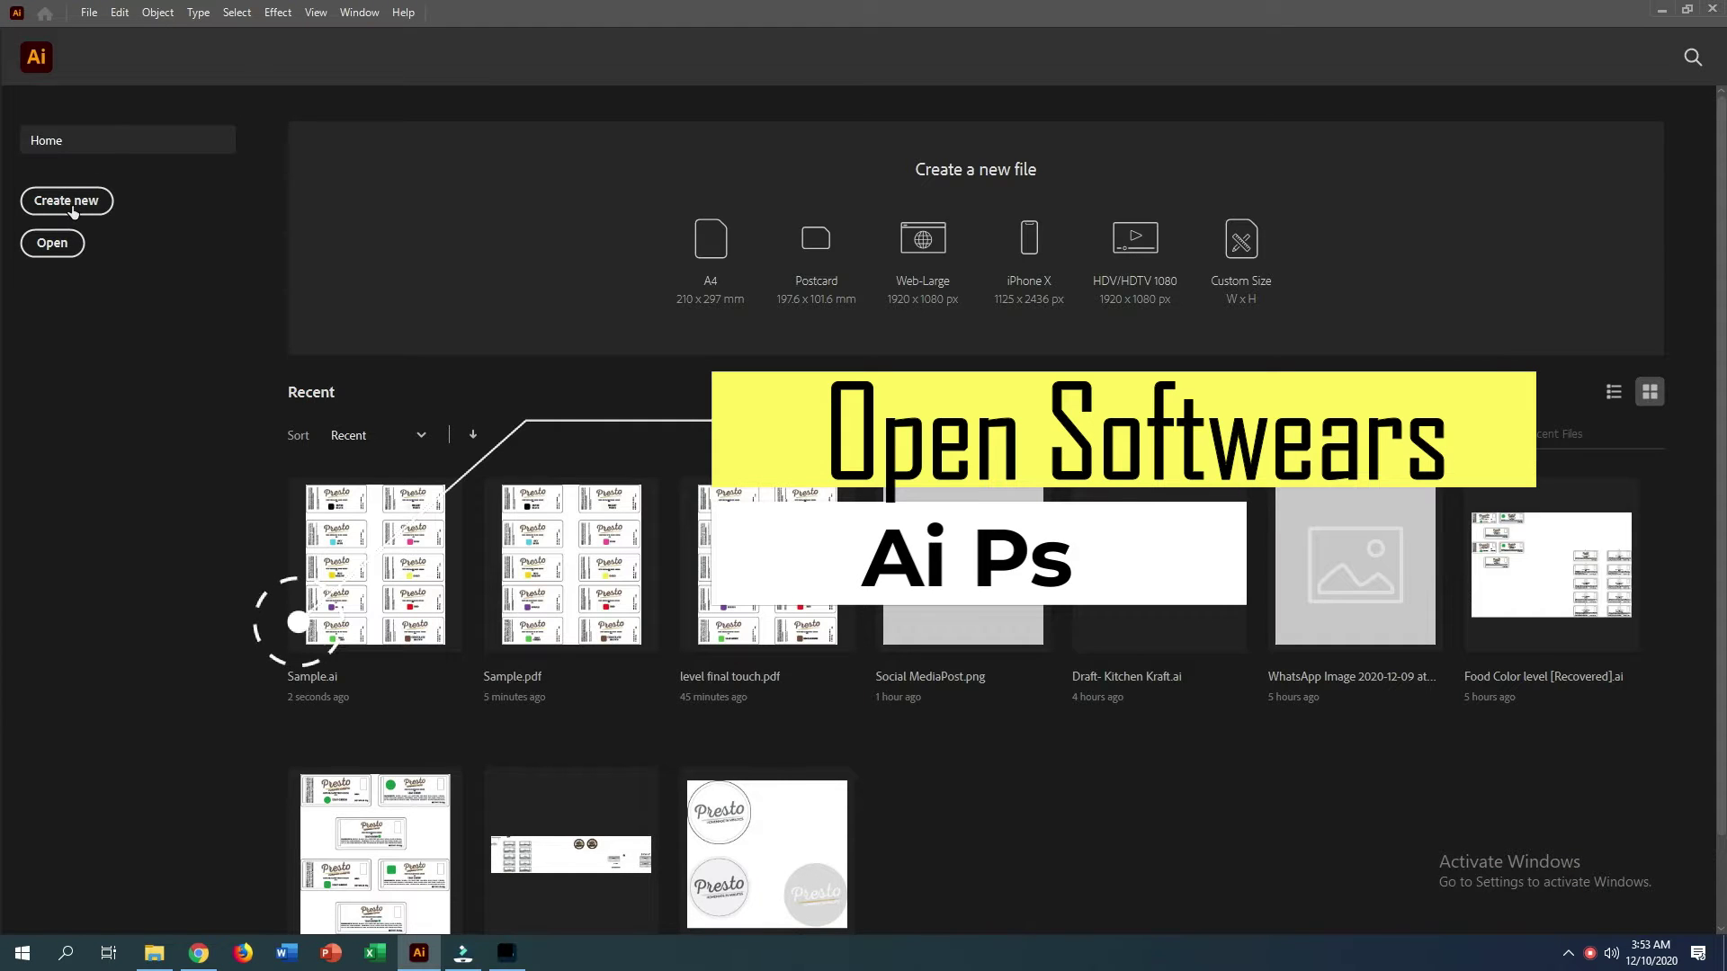
scroll(893, 753, down, 2)
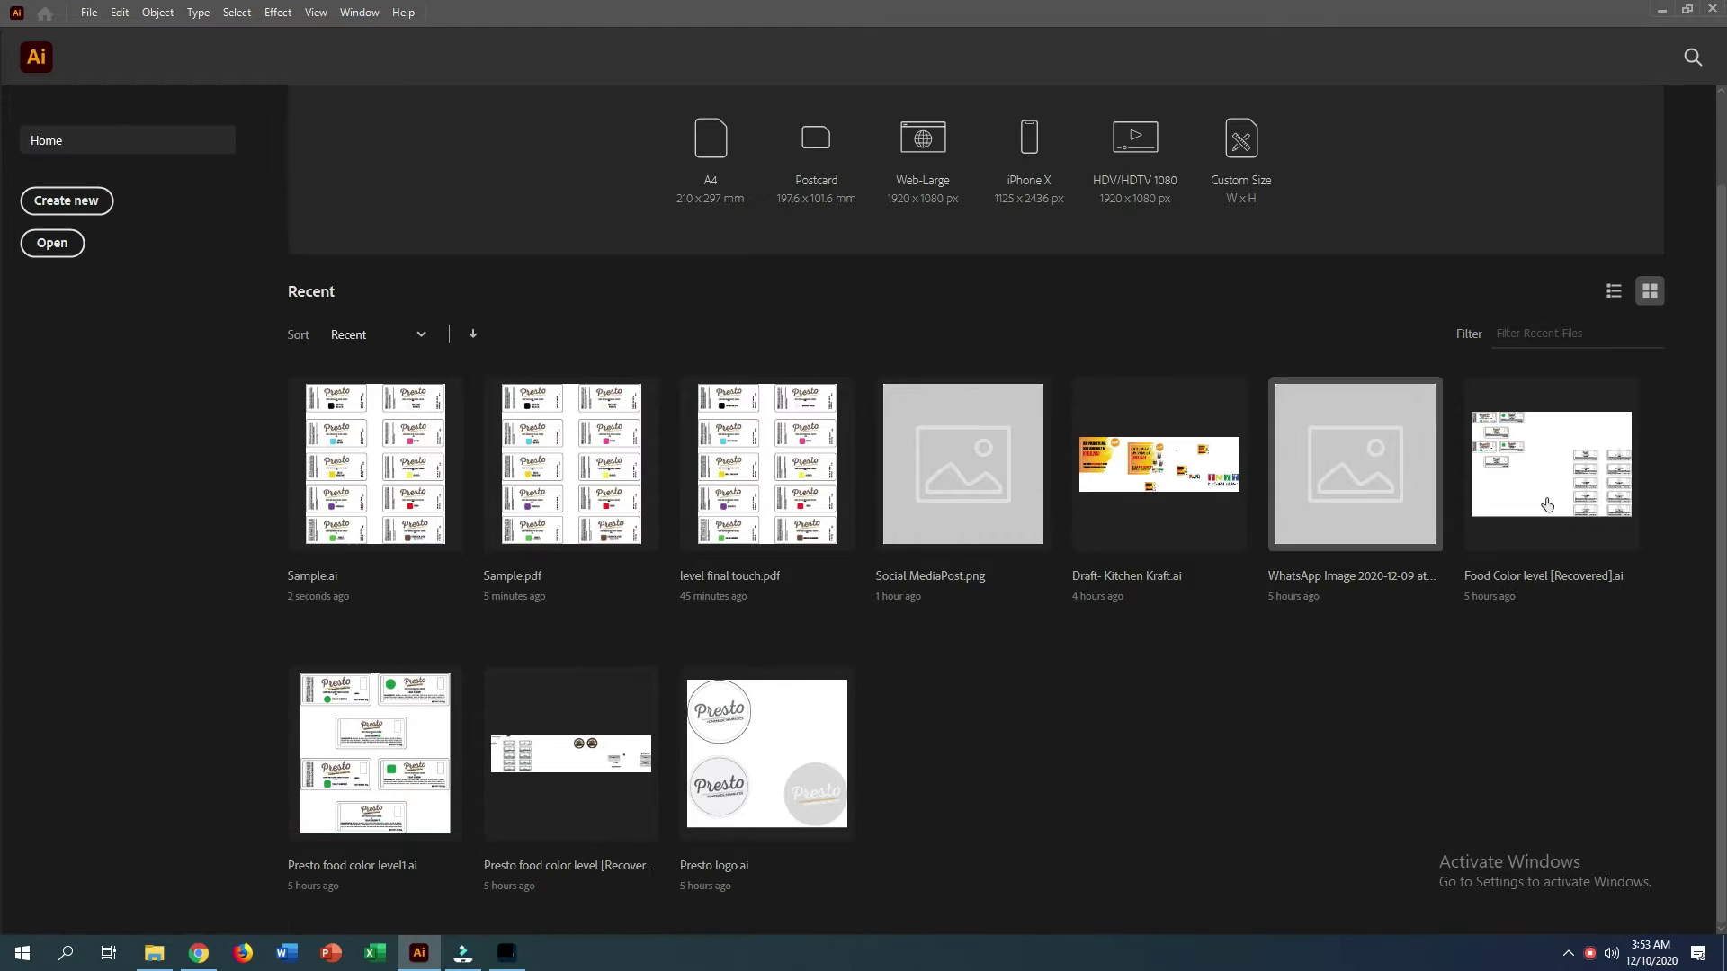
scroll(531, 531, up, 2)
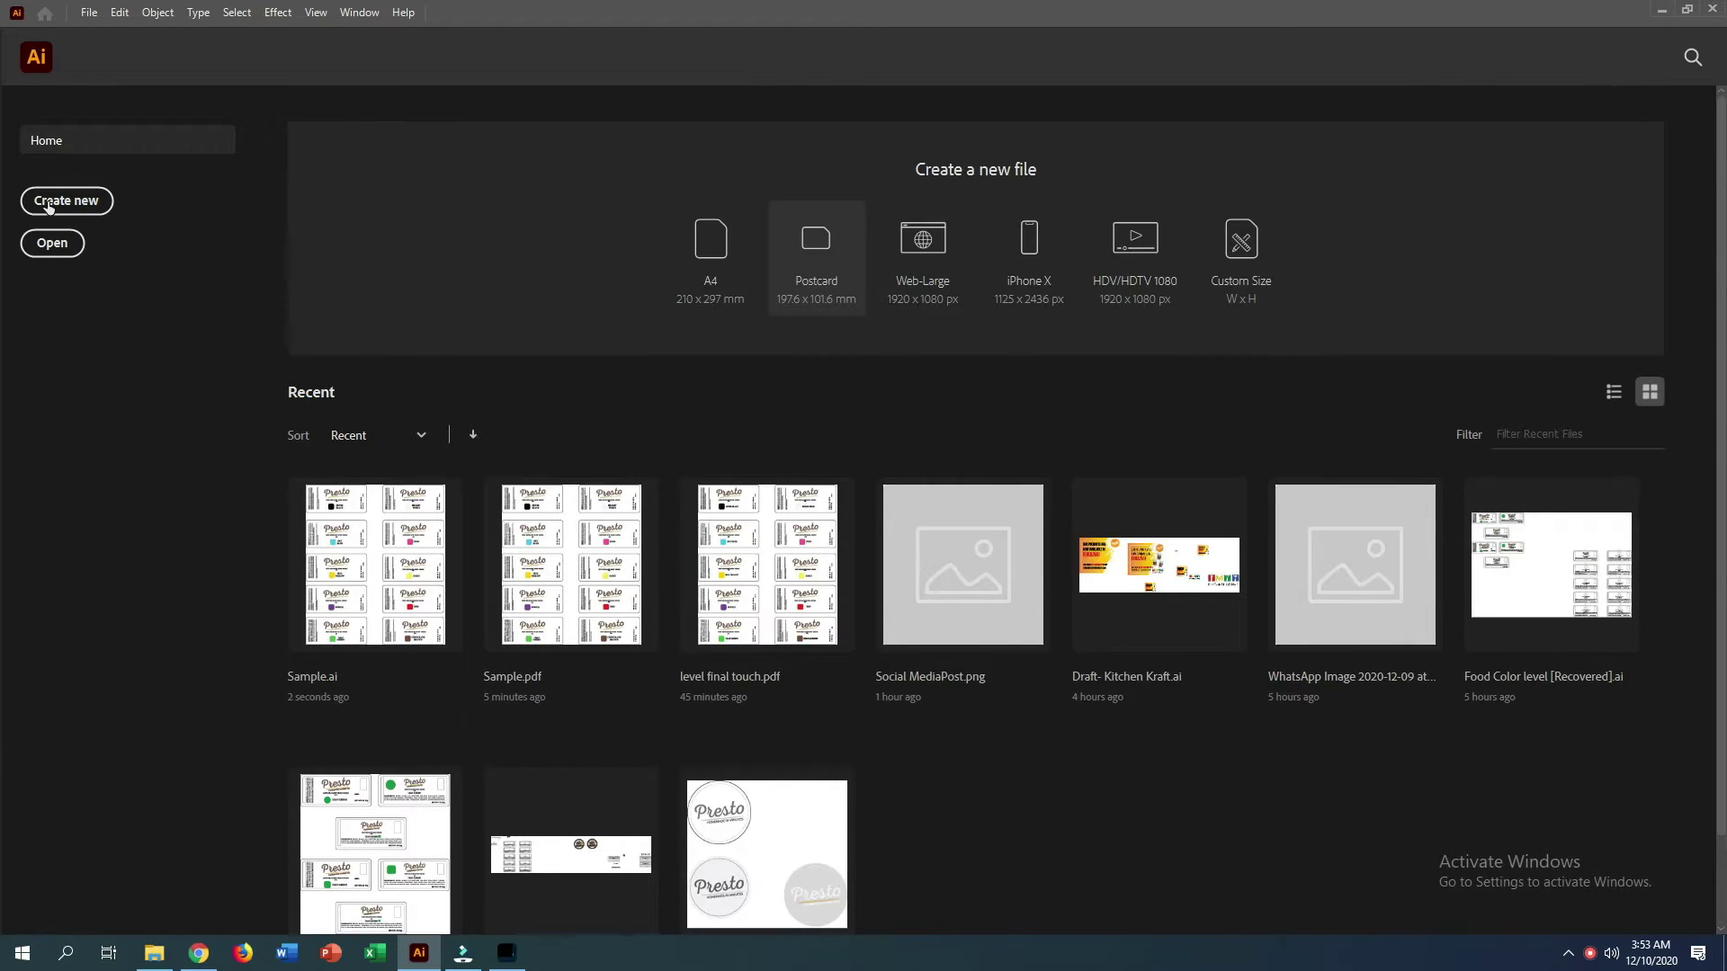
click(48, 207)
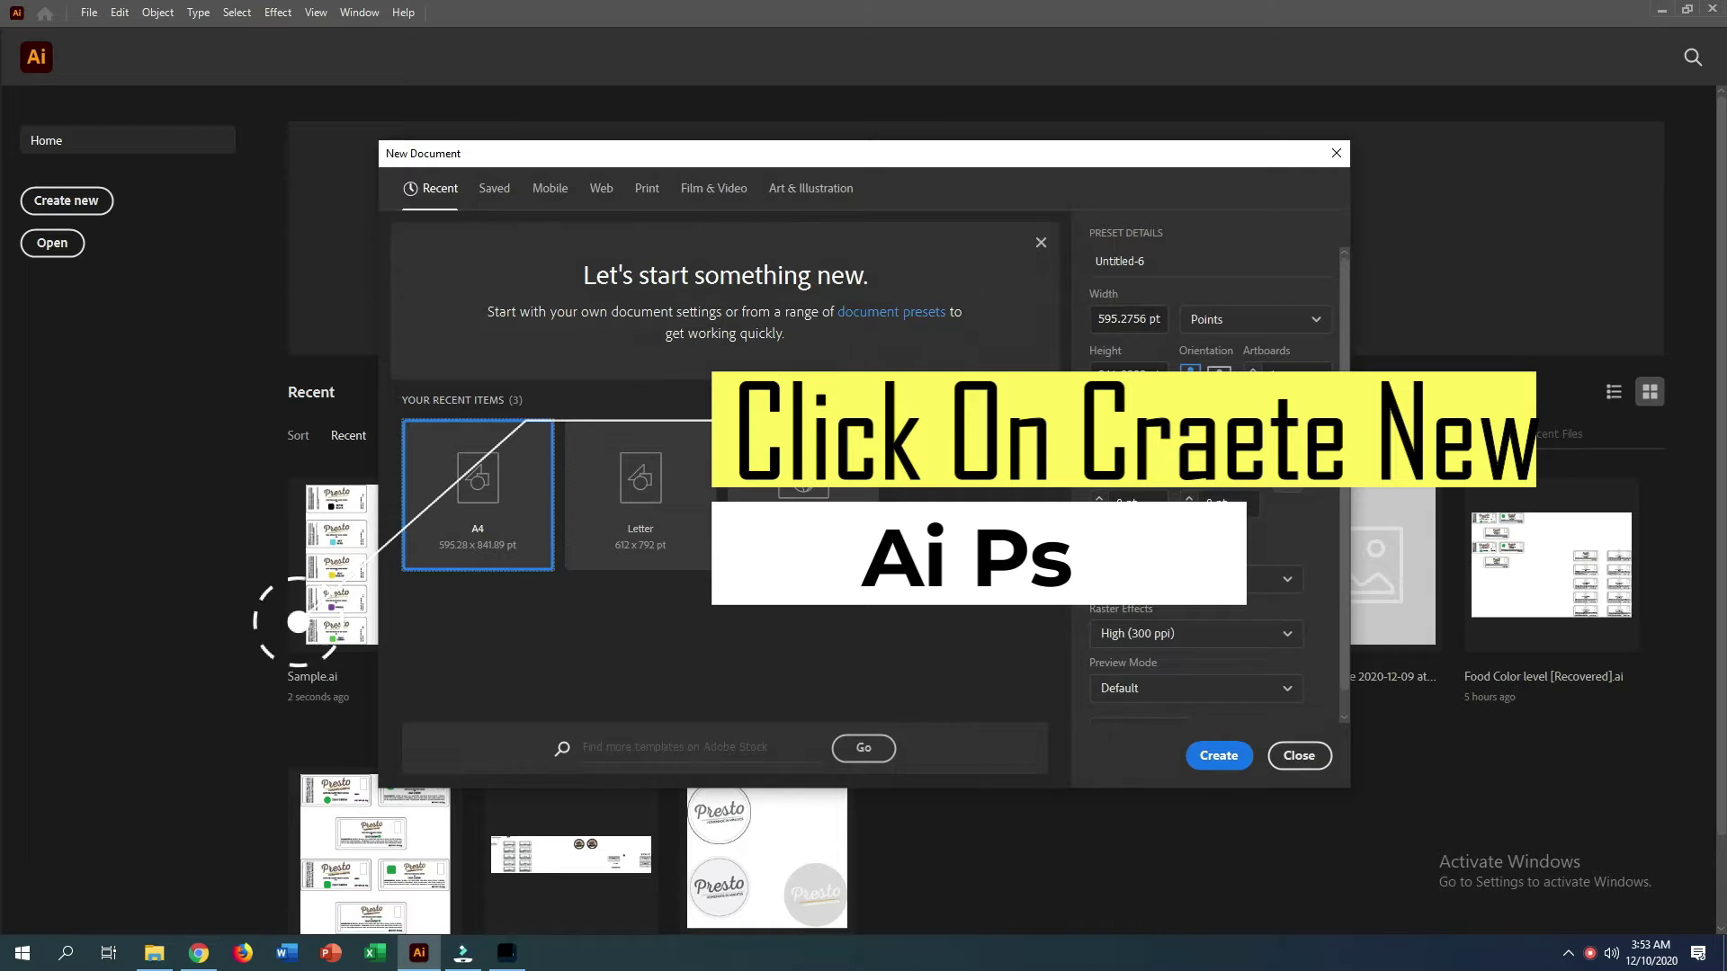
Set the new document's units to Inches, width 3.25 in and height 2 in.
click(1228, 321)
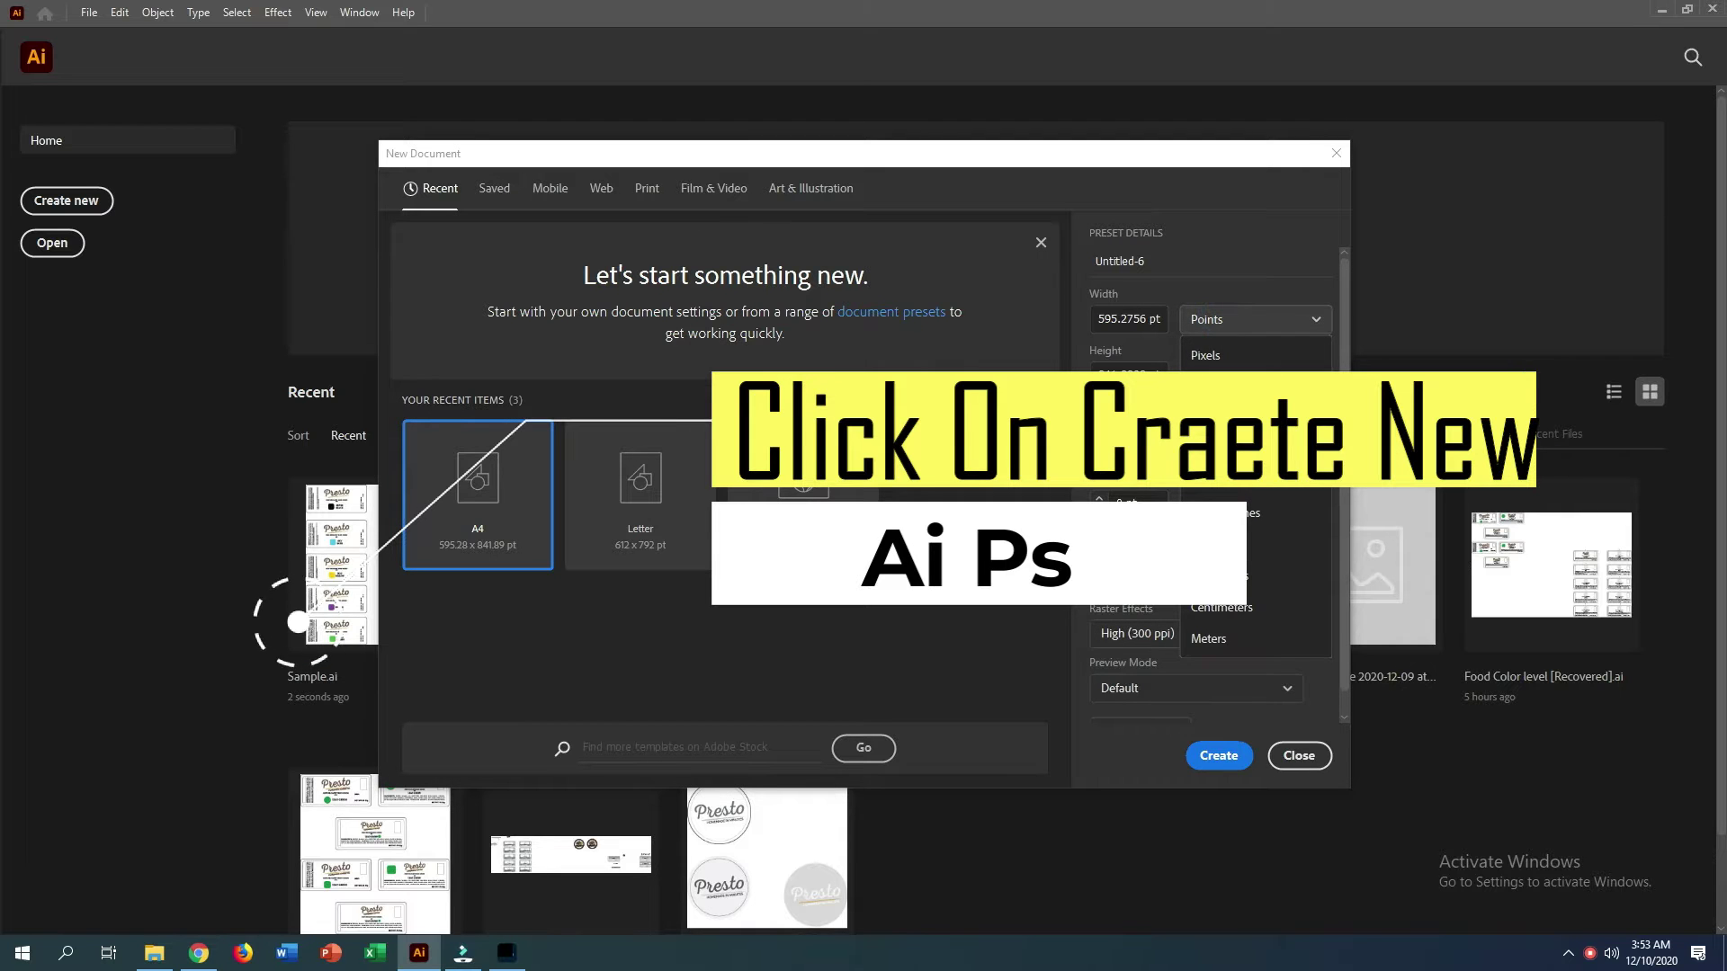
click(1210, 450)
click(1154, 317)
text(3.2)
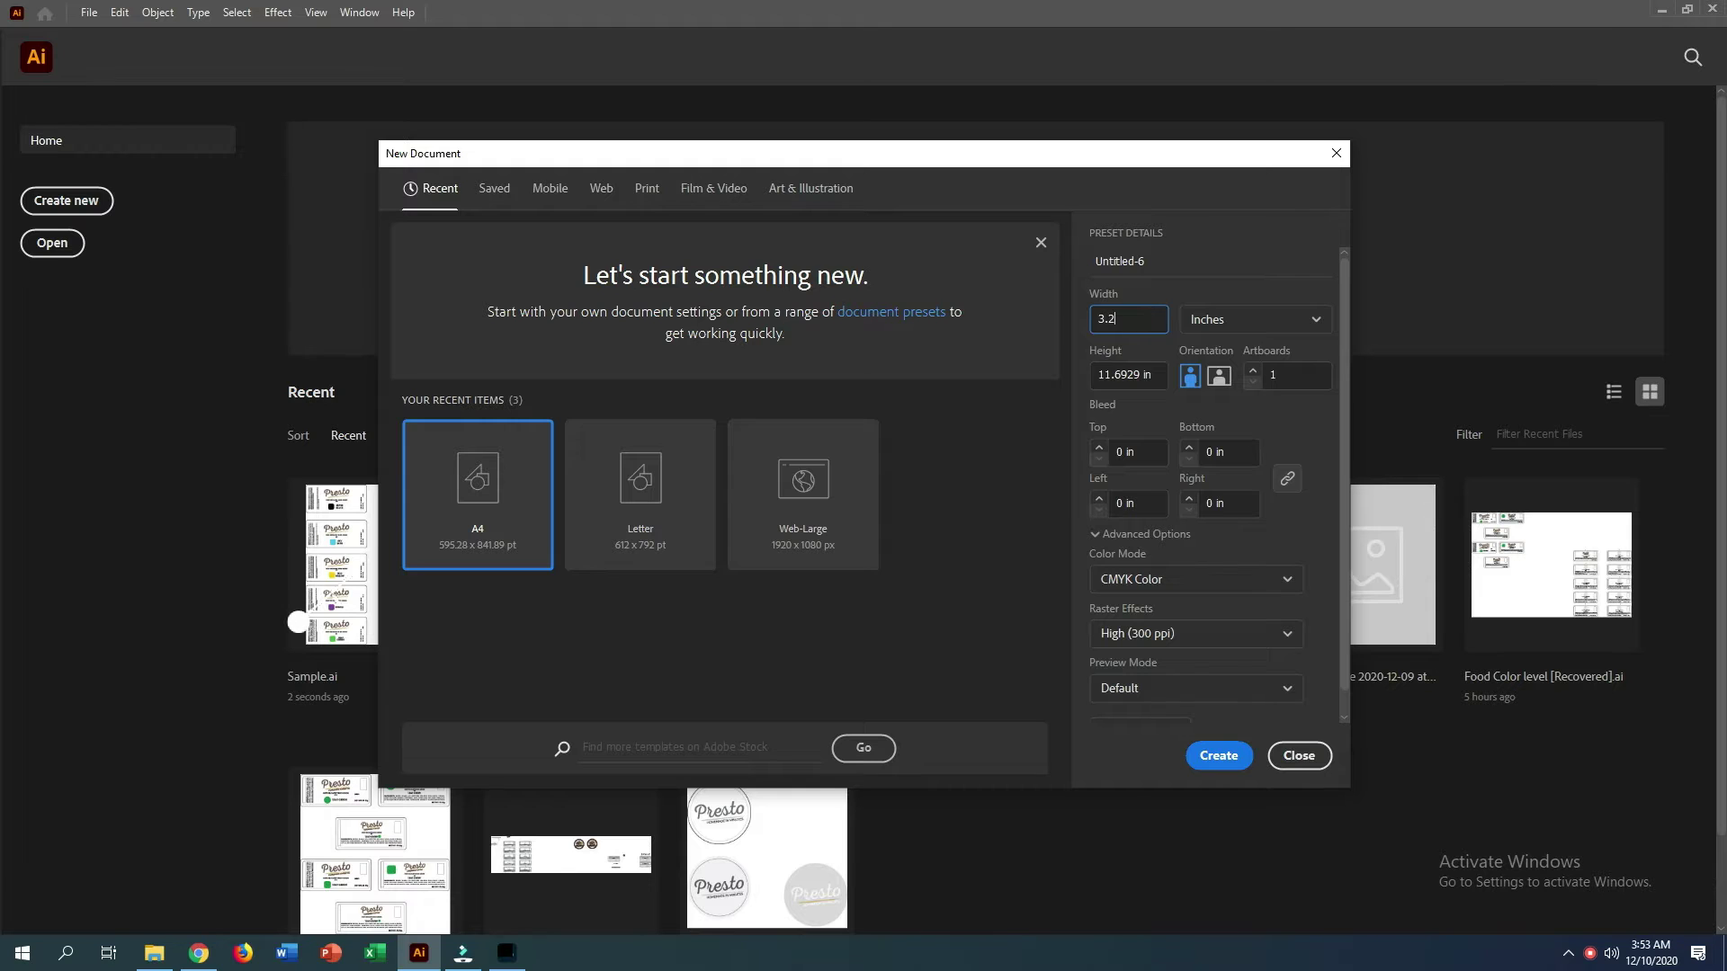
key(BackSpace)
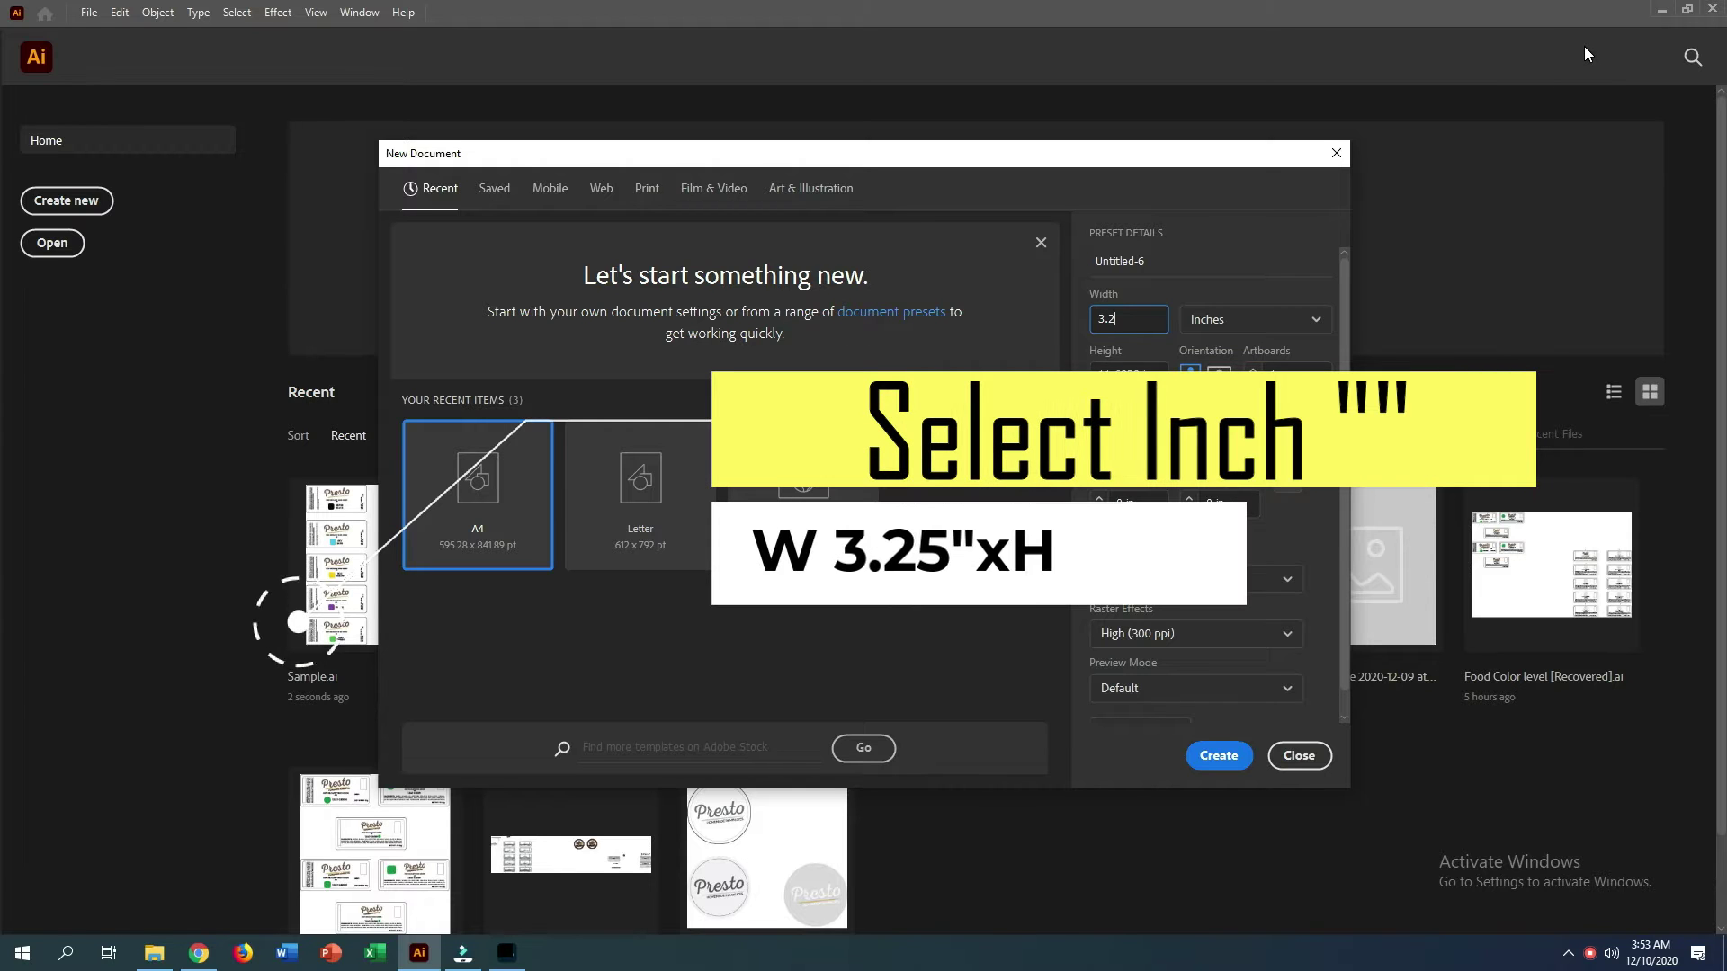
text(5)
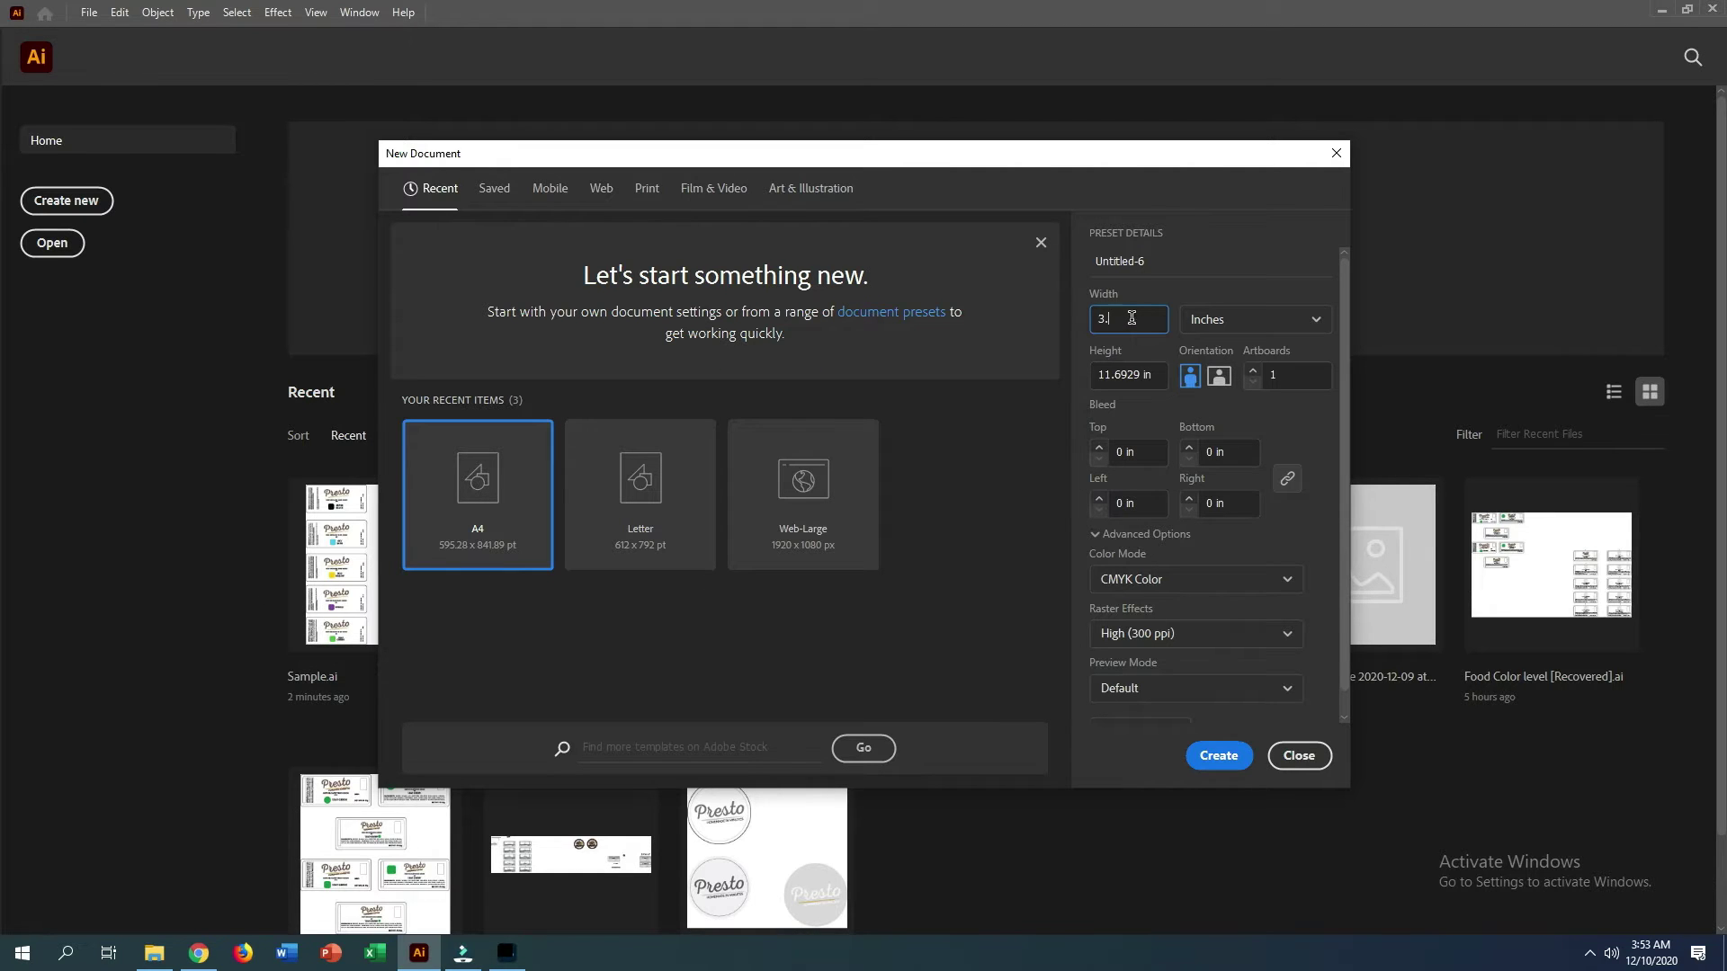
click(1156, 375)
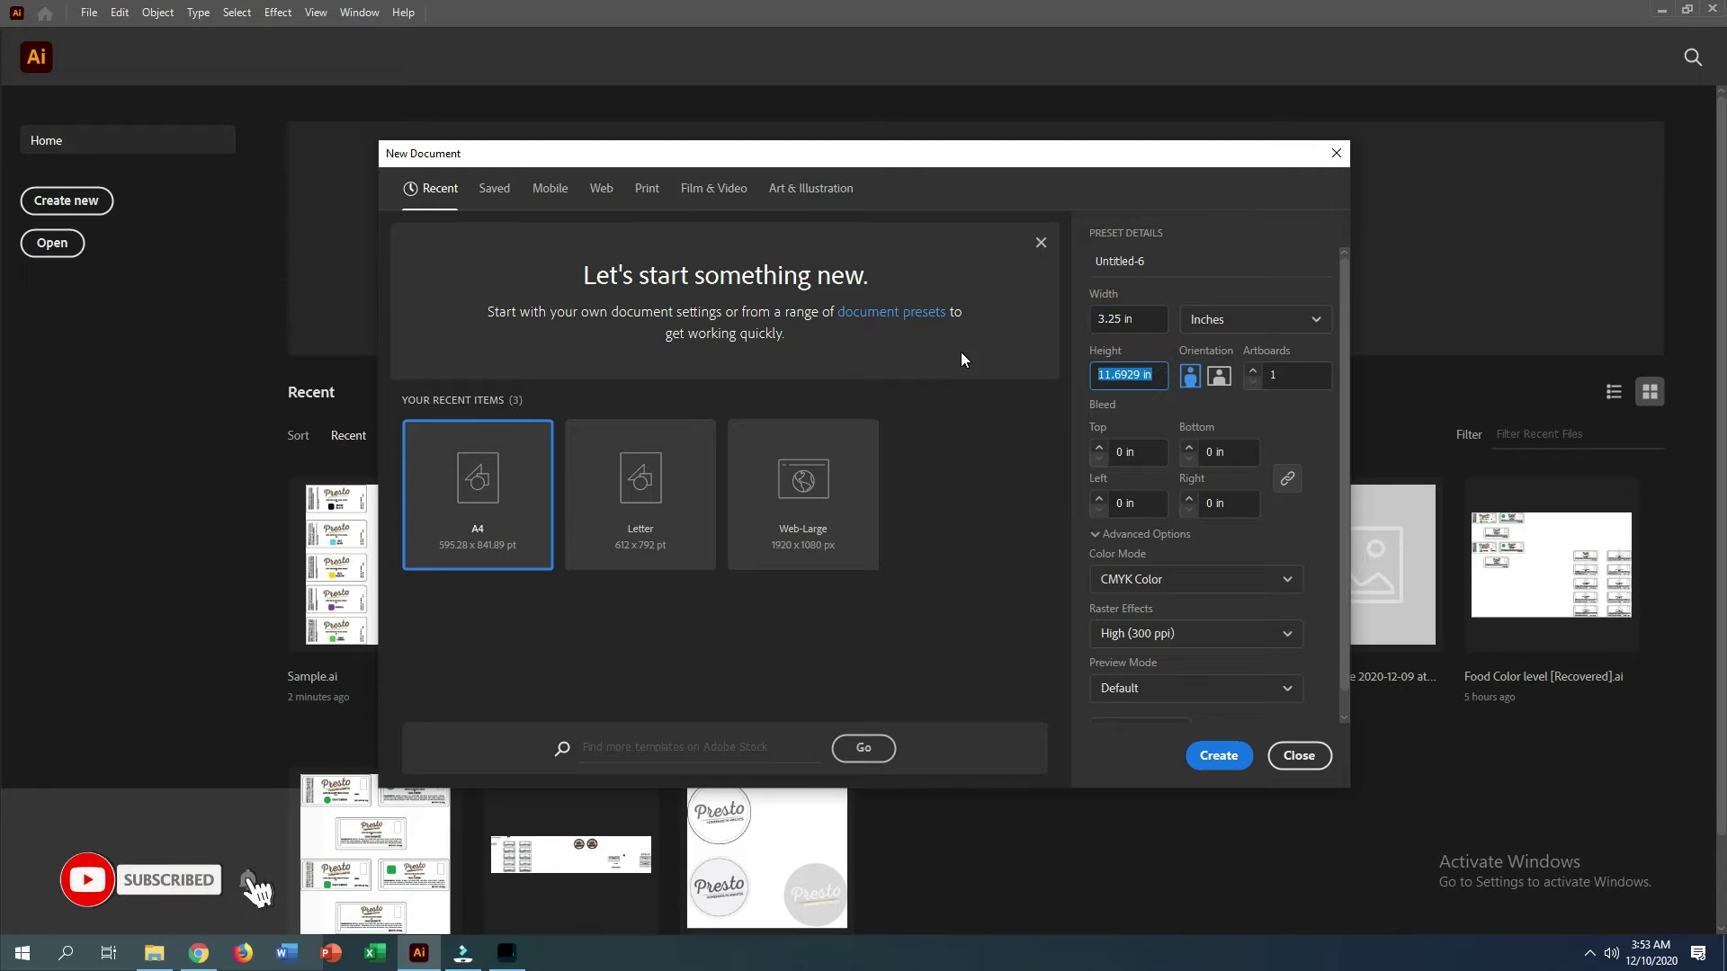
text(2)
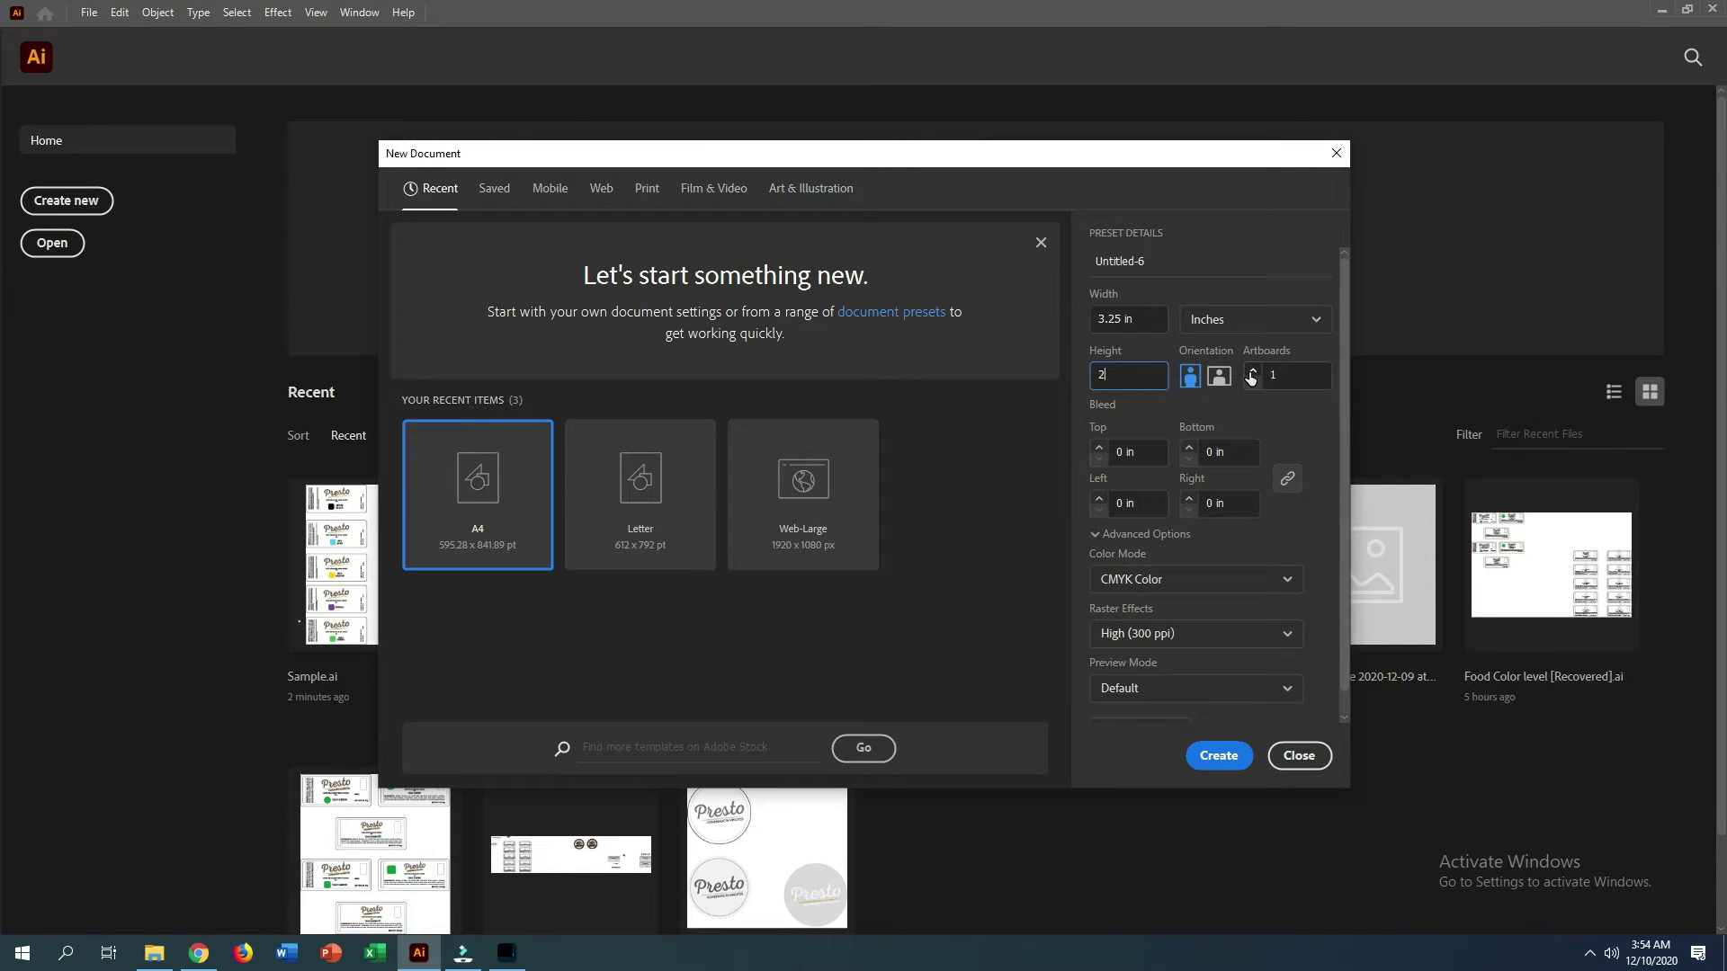
Set the document to 2 artboards and name it Business Card.
click(1251, 373)
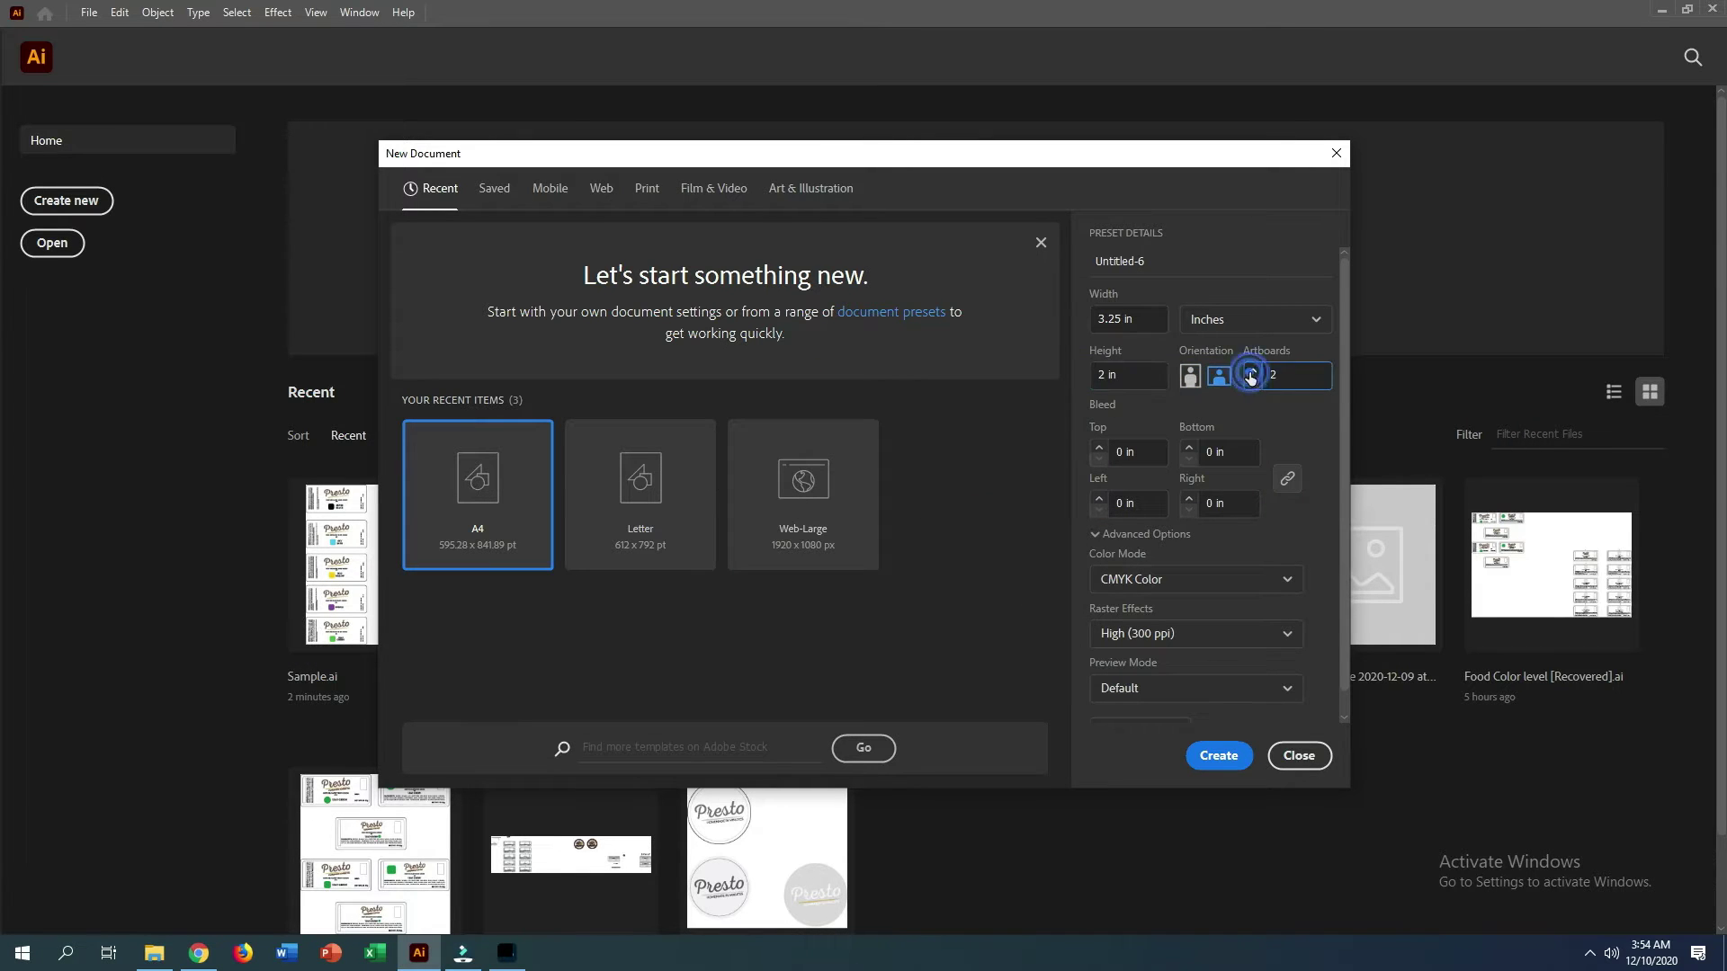
click(1160, 452)
click(1160, 262)
text(Business Card)
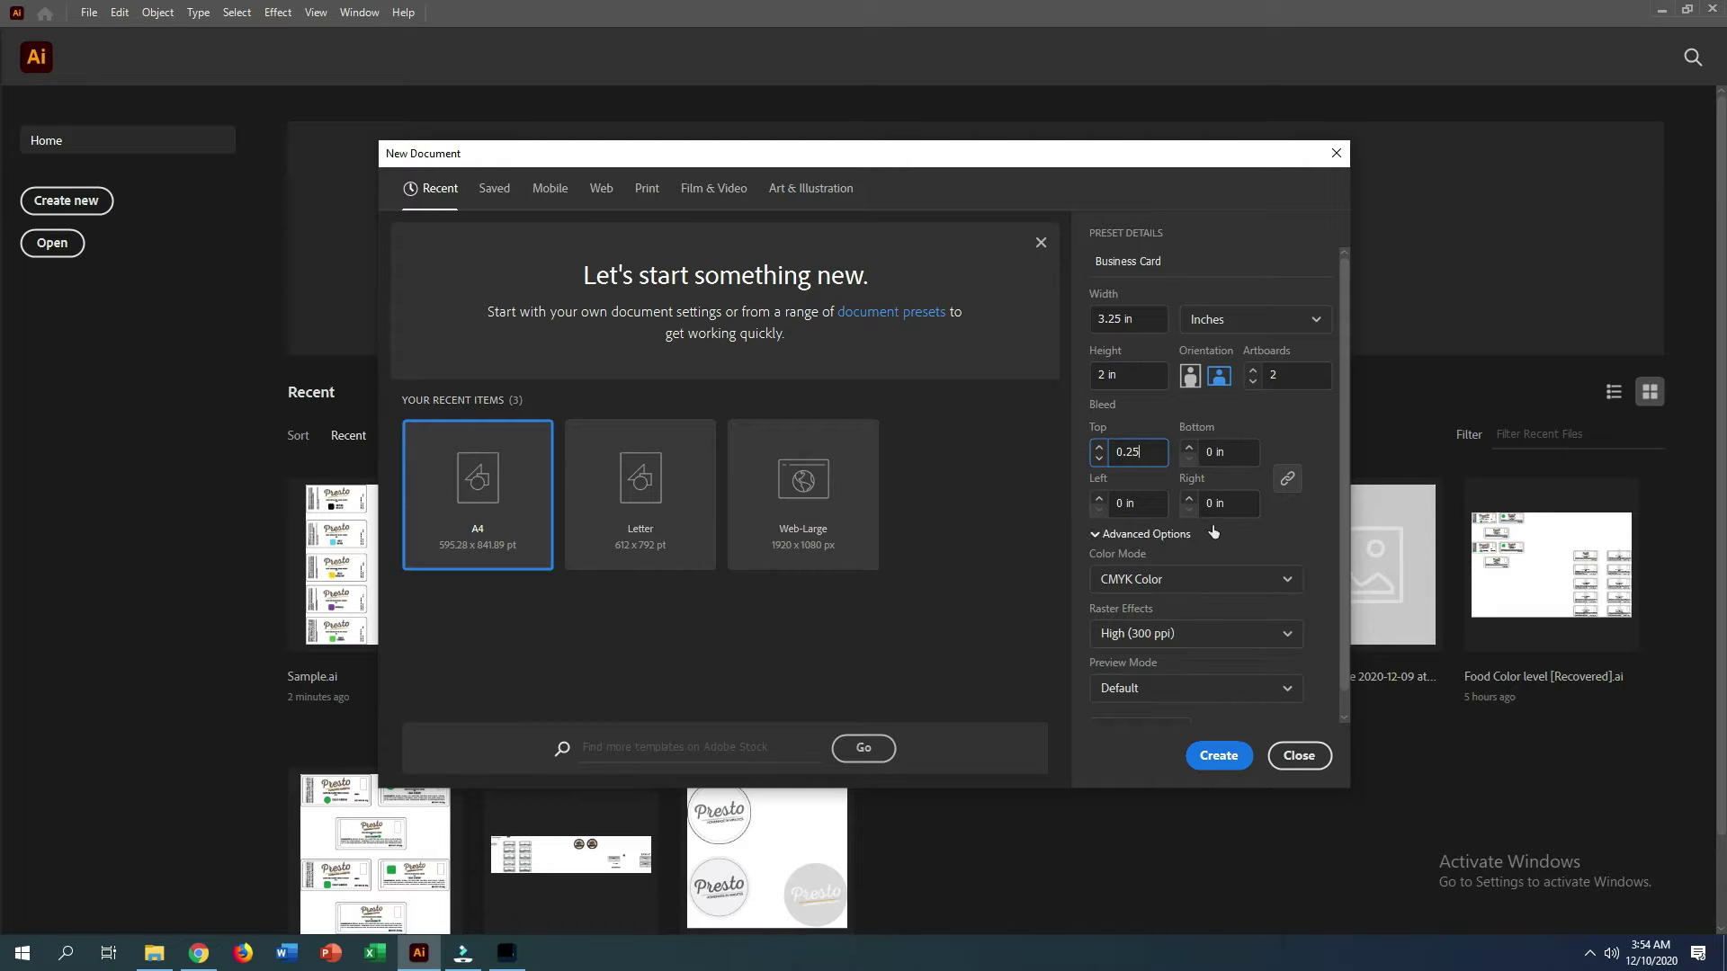
click(1149, 511)
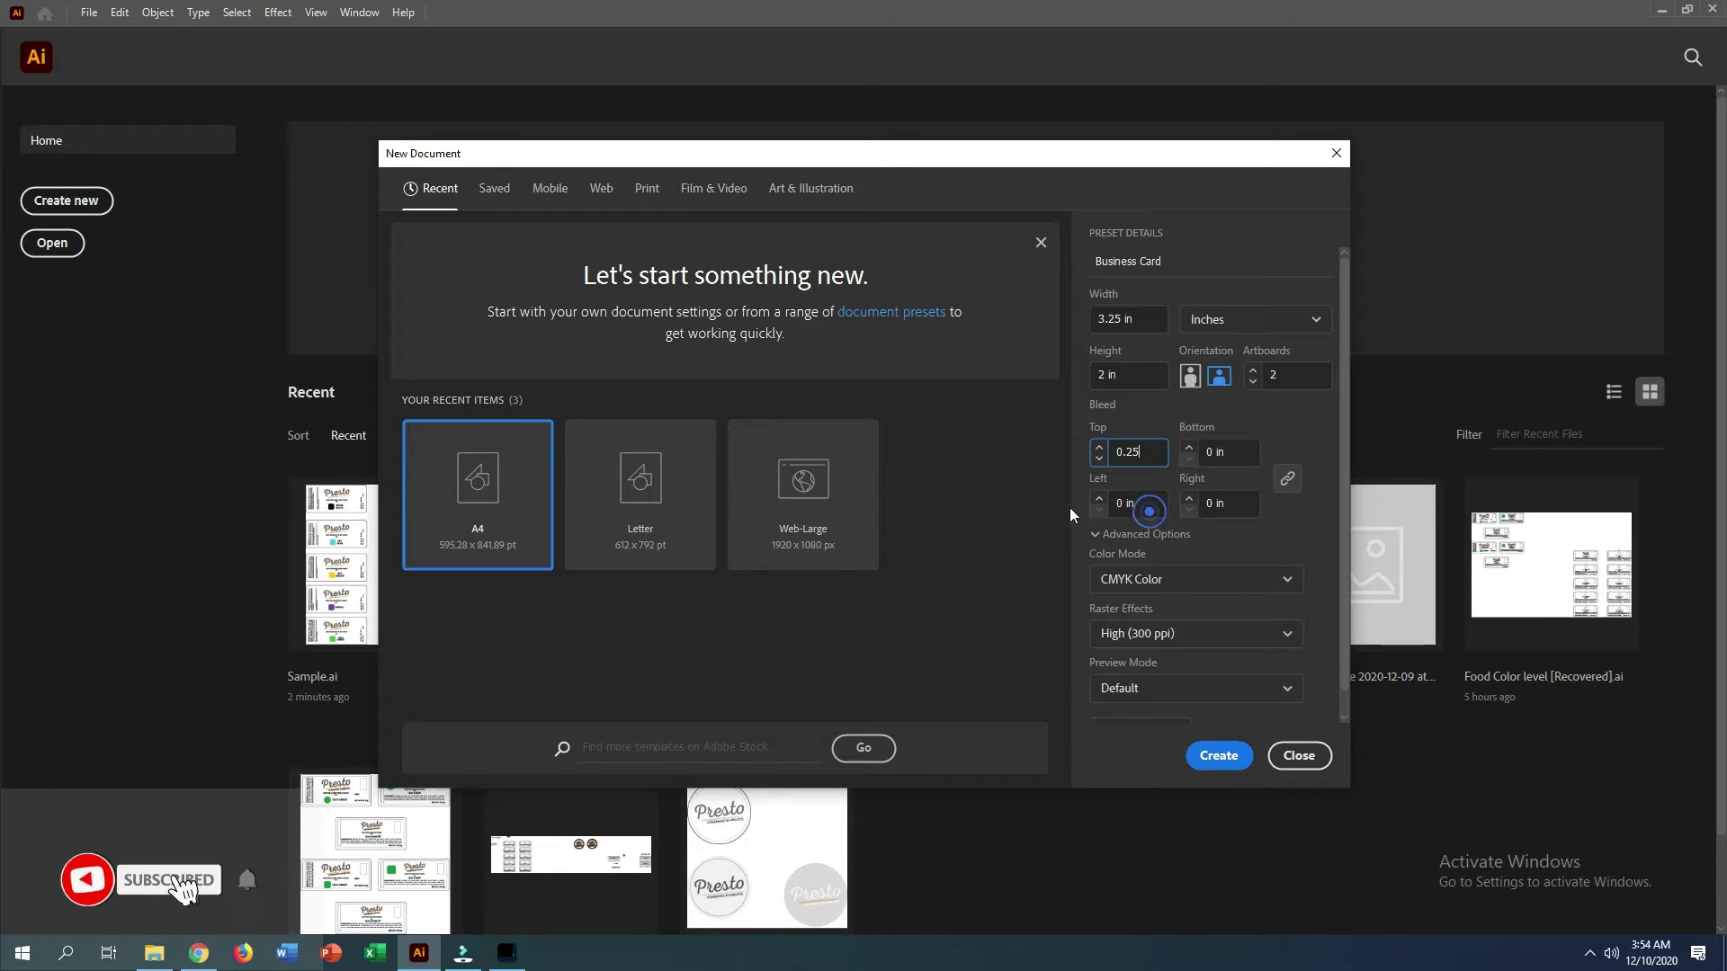
click(1063, 462)
Apply a linked 0.25 in bleed on every side and keep CMYK colour mode.
drag(1145, 444, 1090, 446)
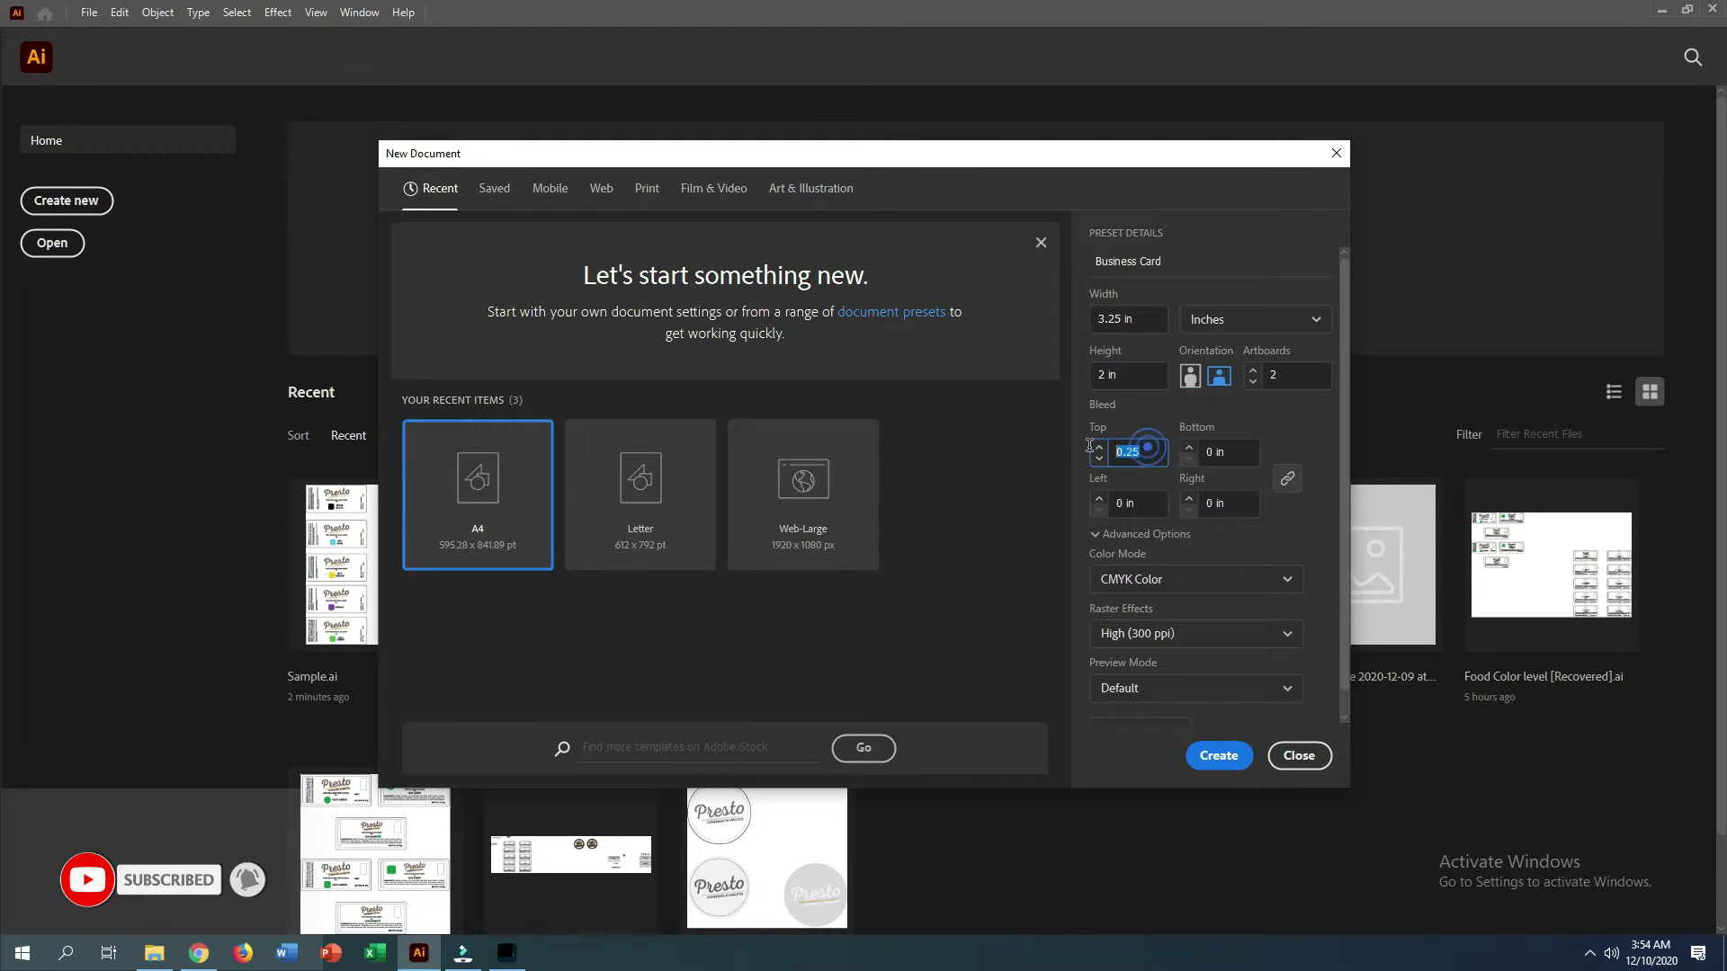
click(1145, 506)
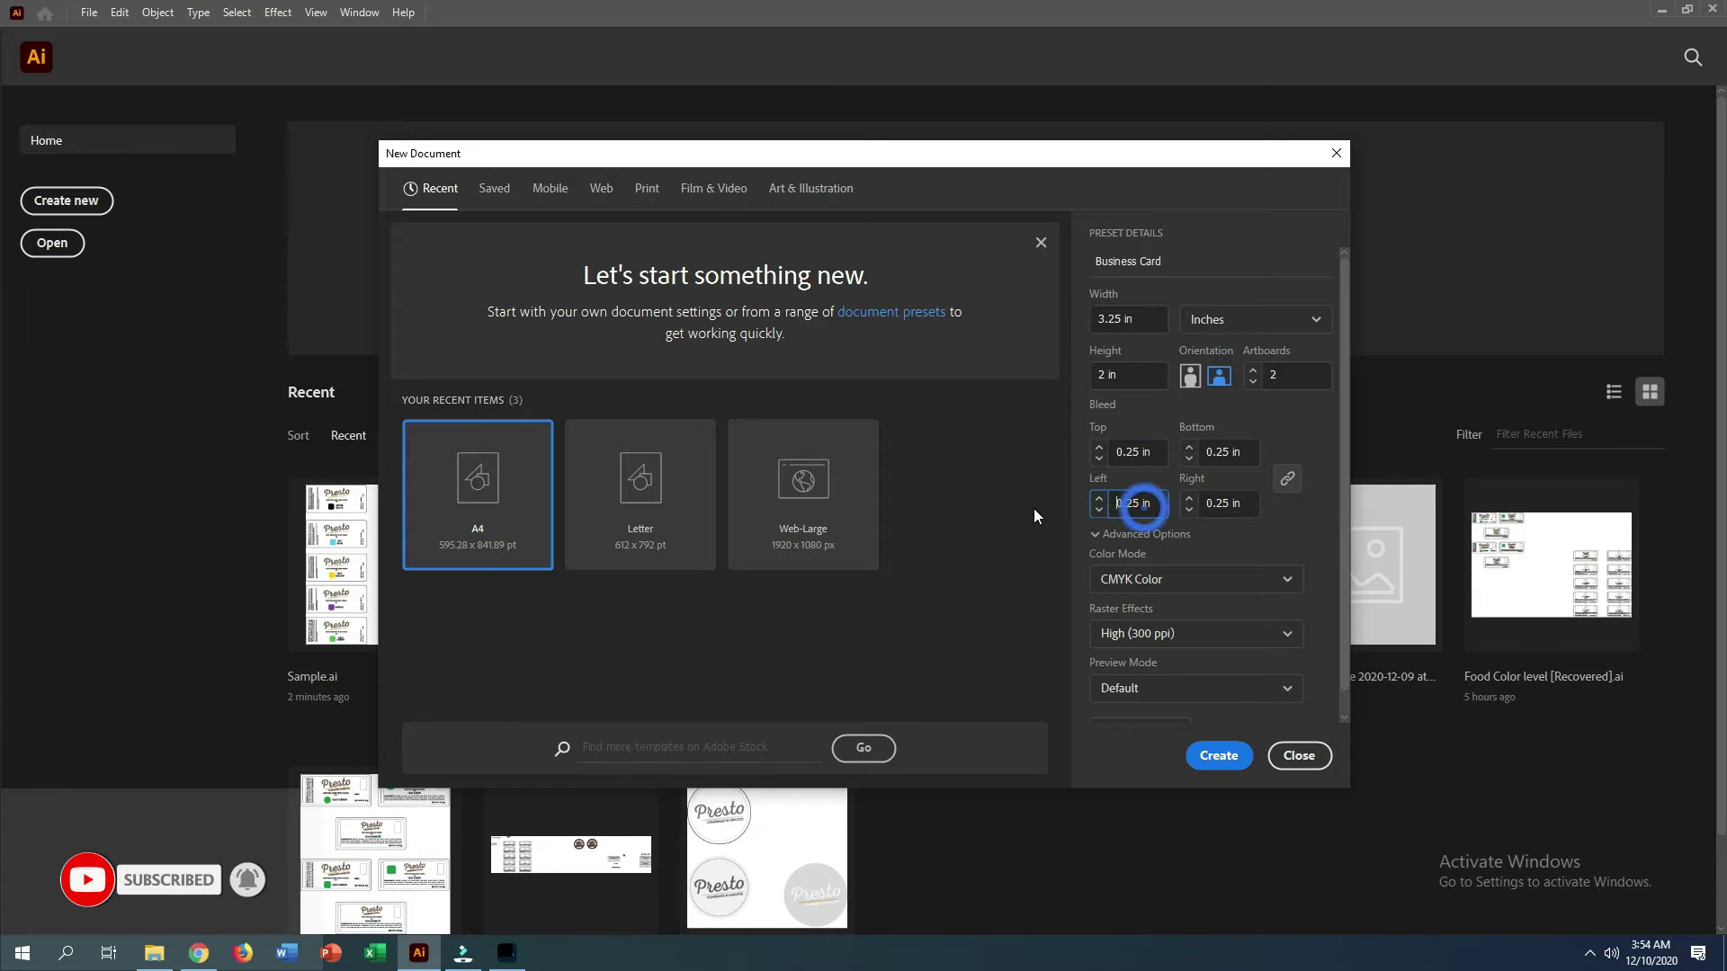
click(1180, 582)
click(1180, 583)
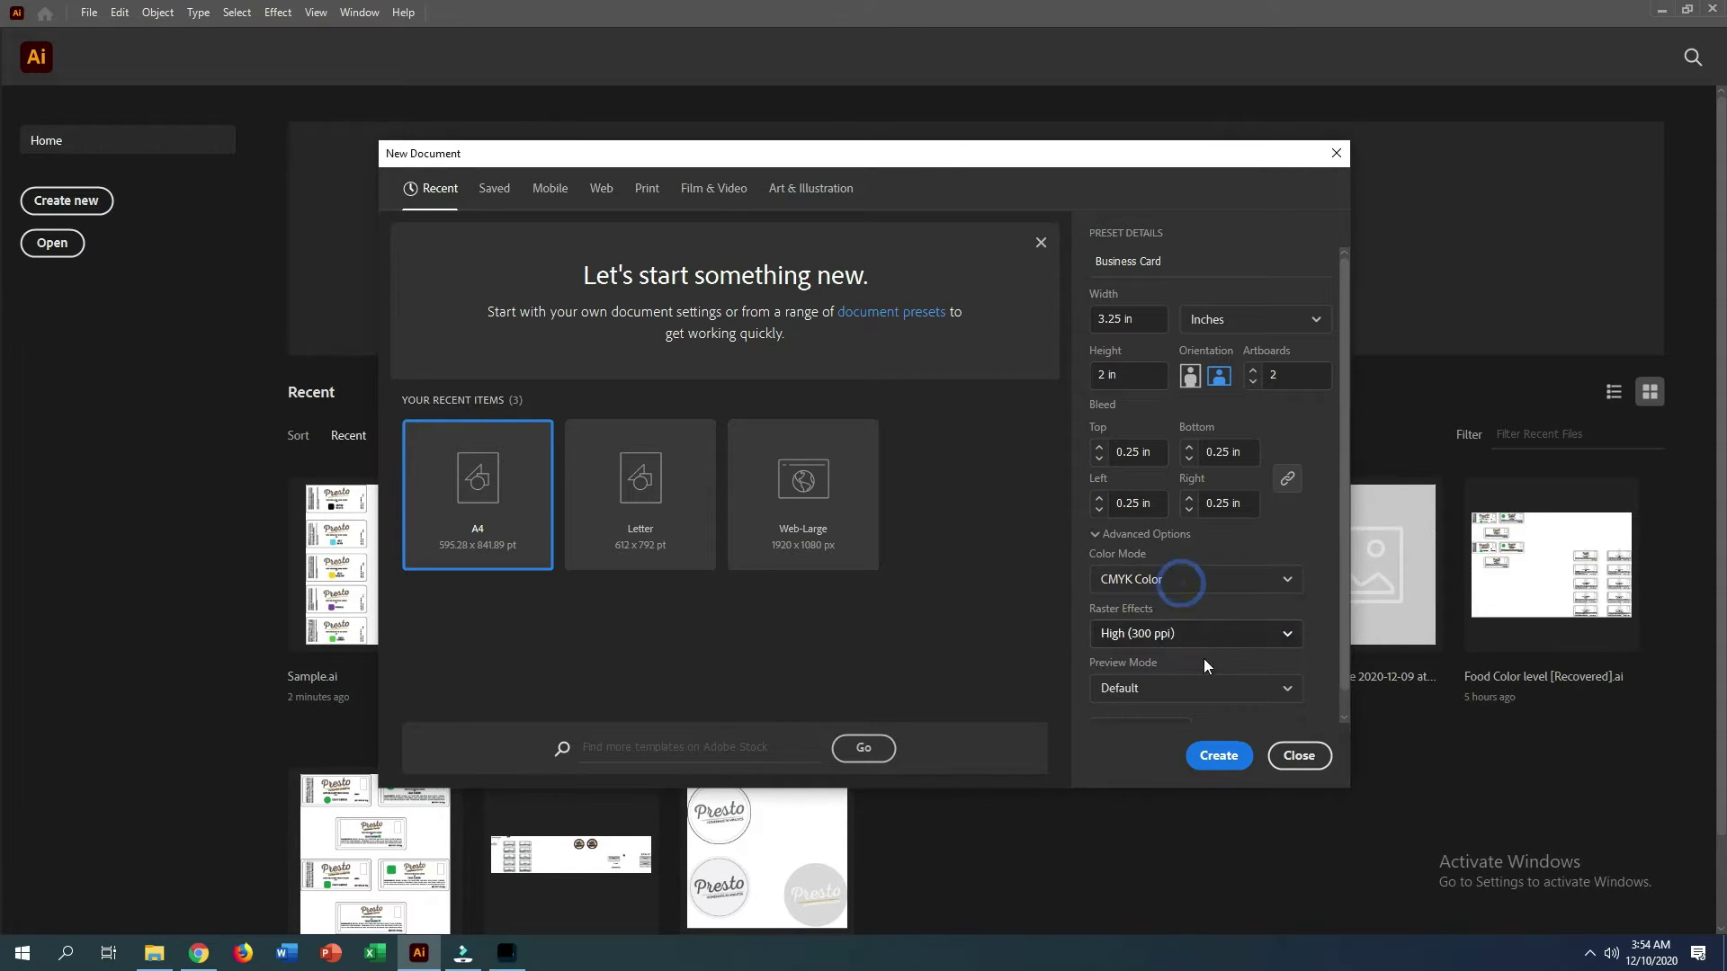
scroll(1213, 682, down, 1)
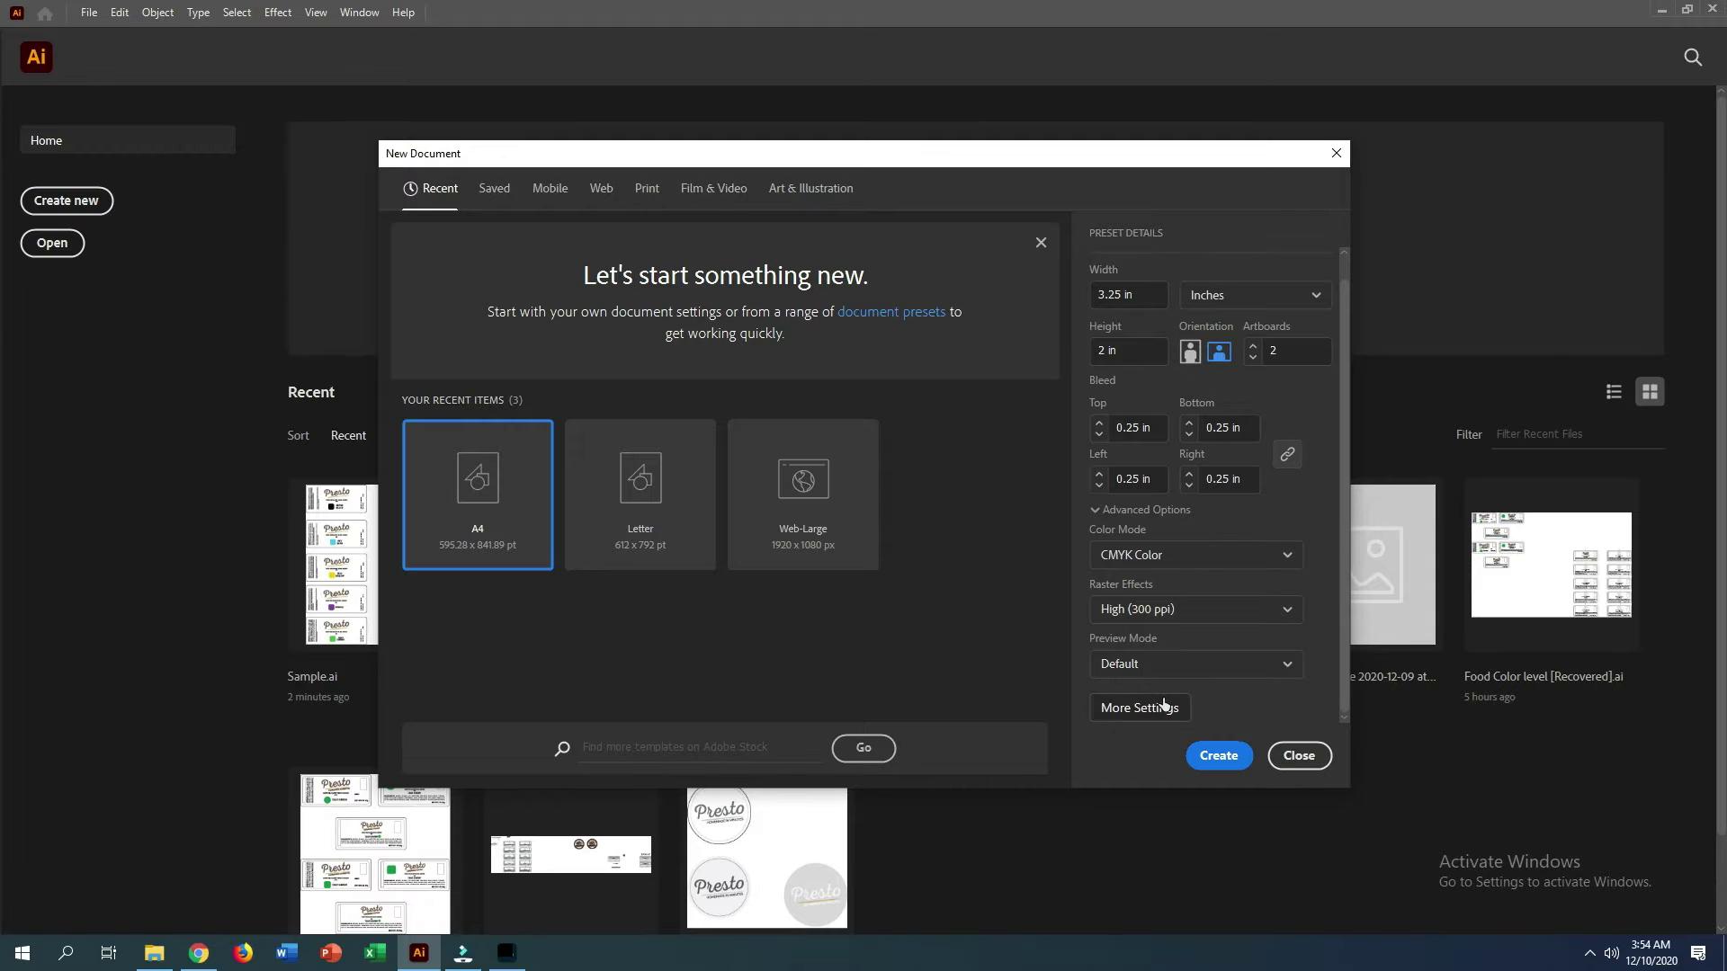
Review More Settings and create the two-artboard Business Card document.
click(1153, 708)
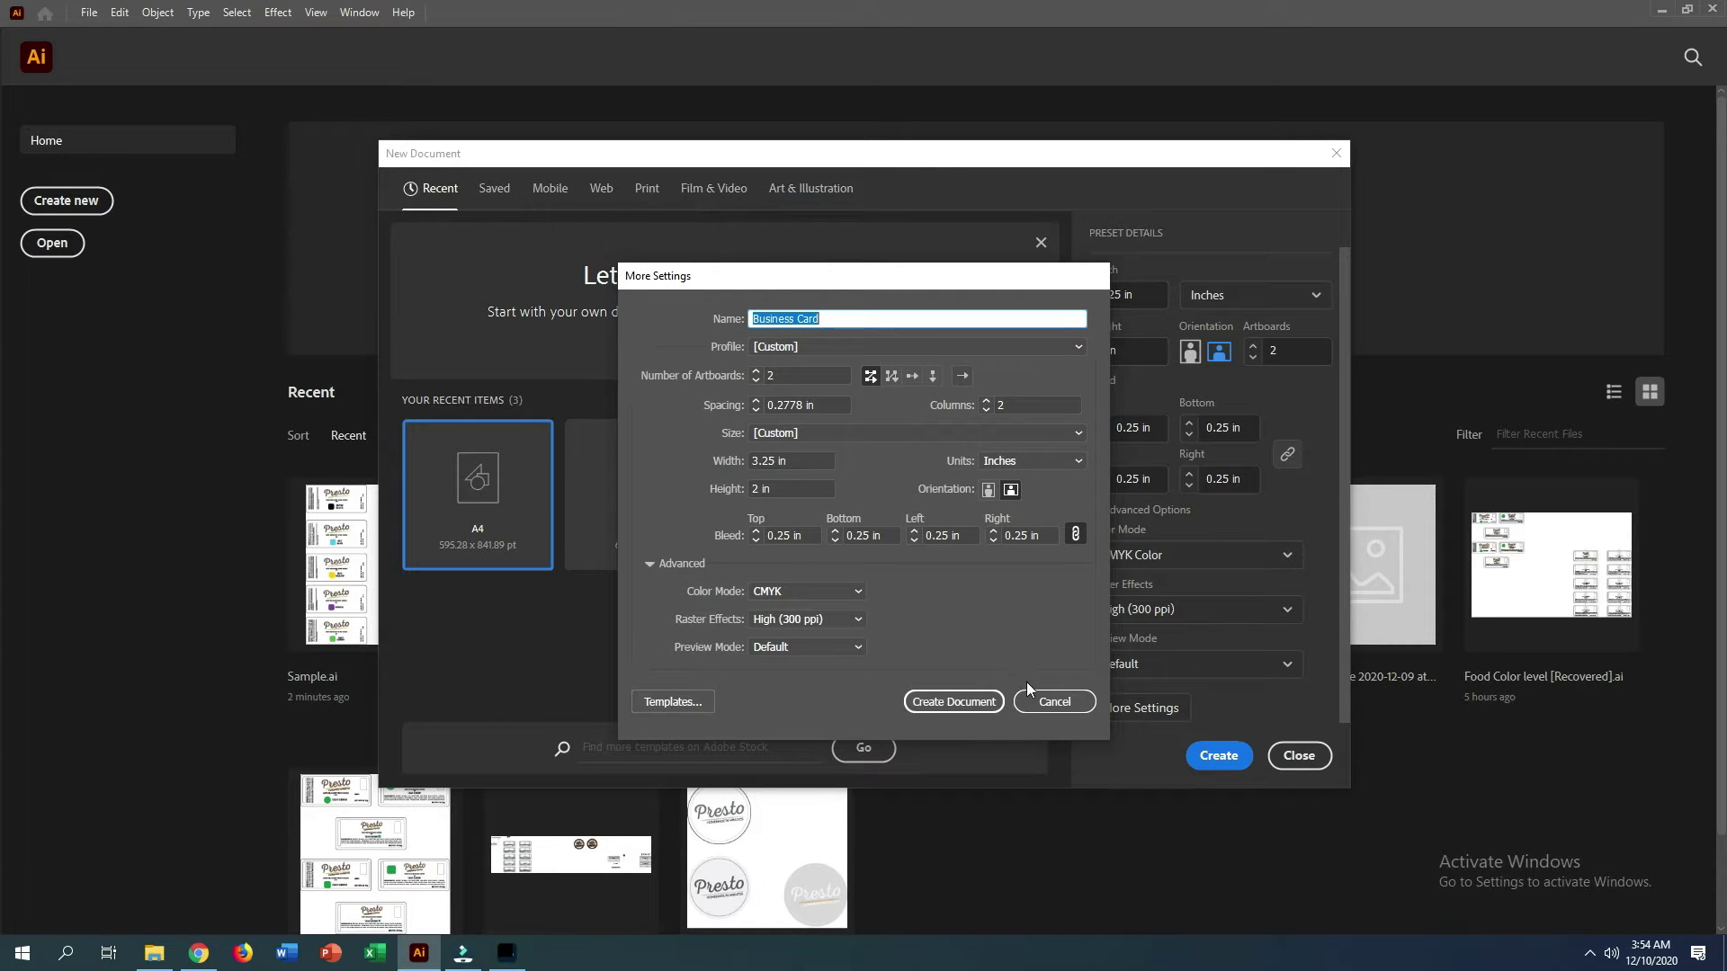
click(969, 703)
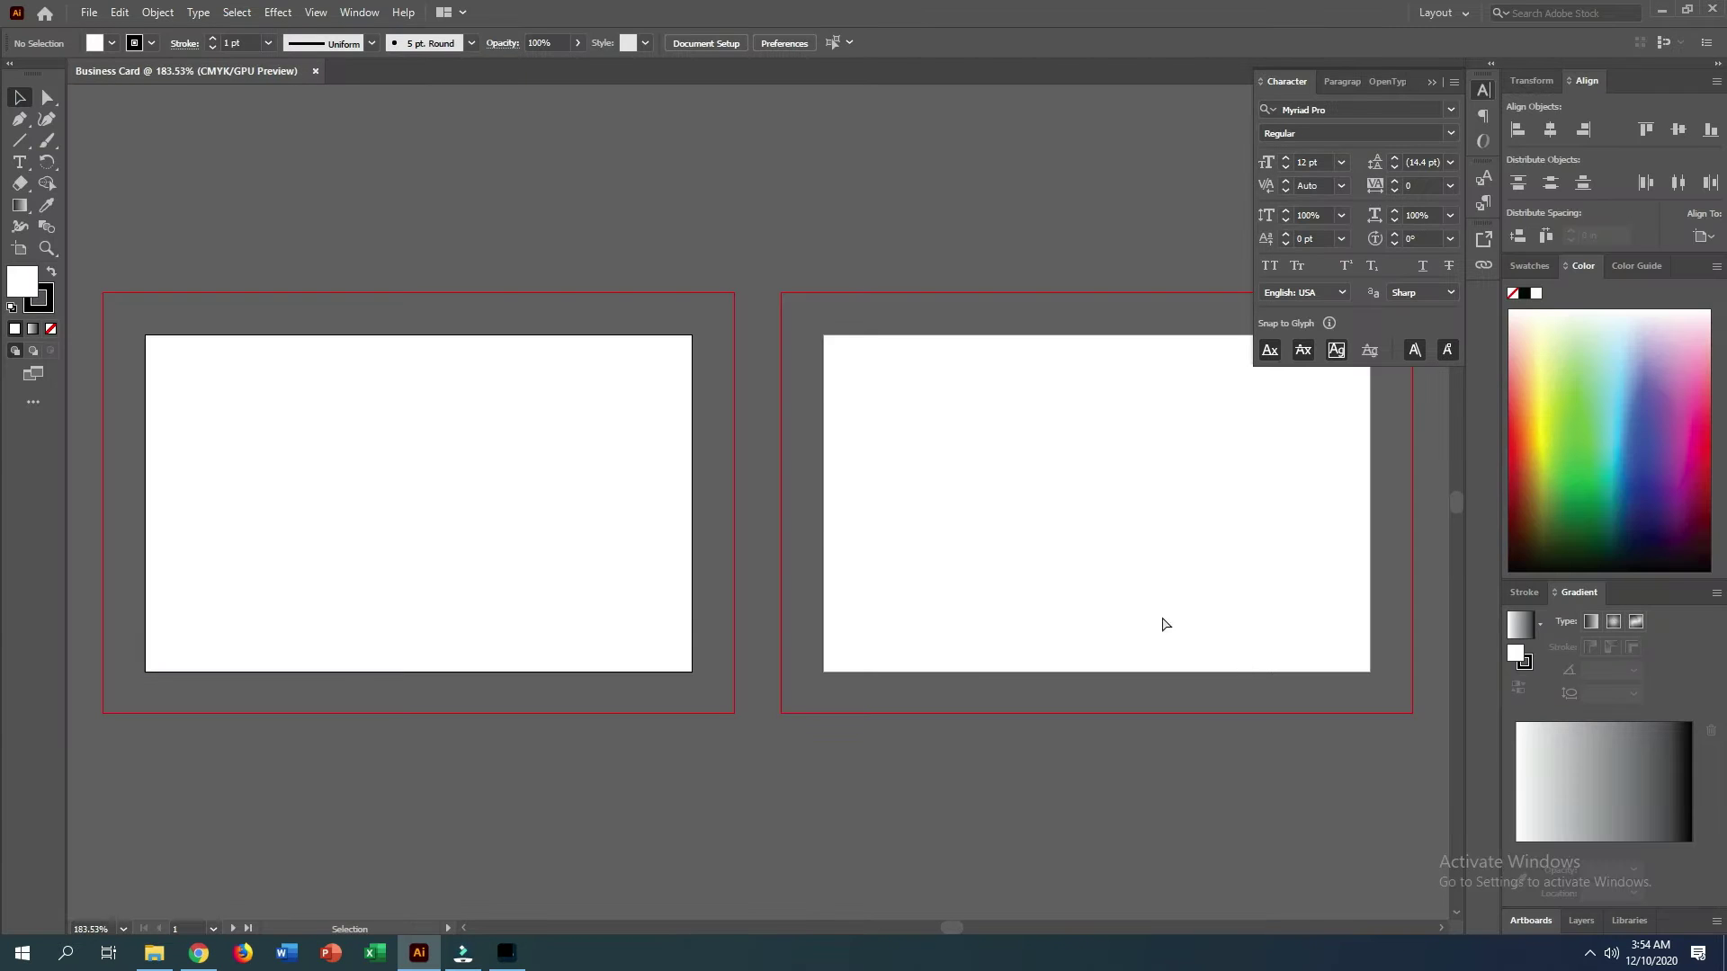
alt+click(815, 523)
mouse_move(672, 488)
mouse_down()
mouse_move(1027, 559)
mouse_move(803, 527)
mouse_up()
mouse_move(669, 433)
mouse_down()
mouse_move(770, 478)
mouse_move(621, 453)
mouse_up()
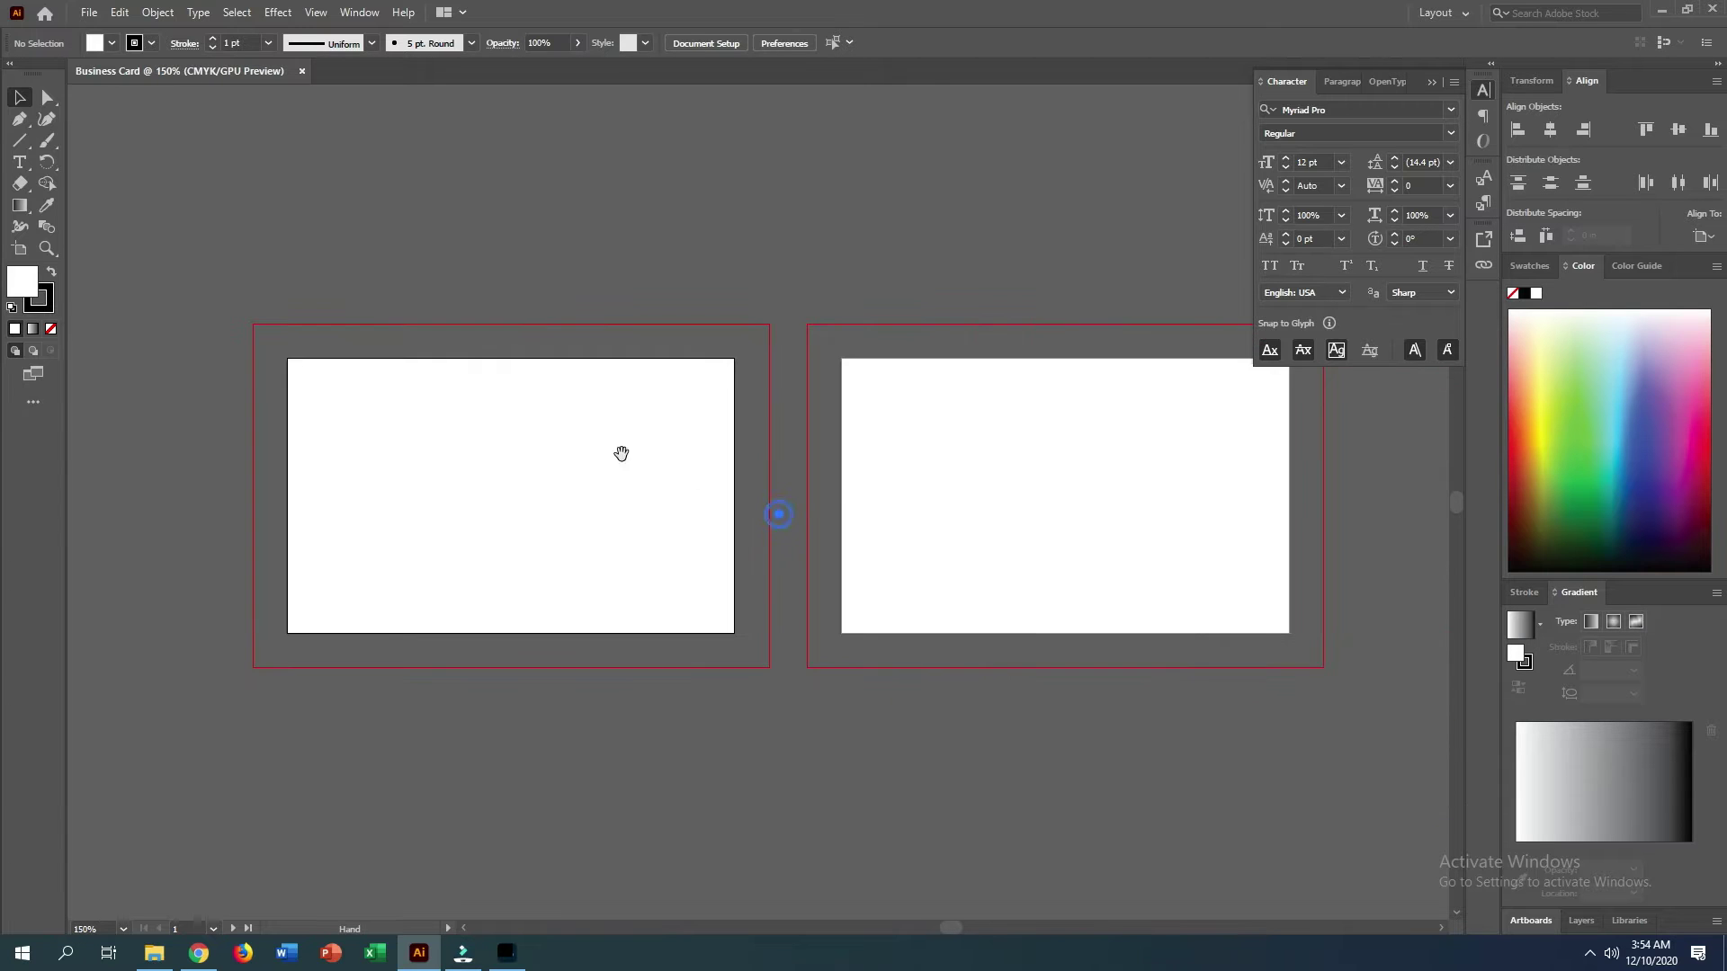
alt+click(784, 483)
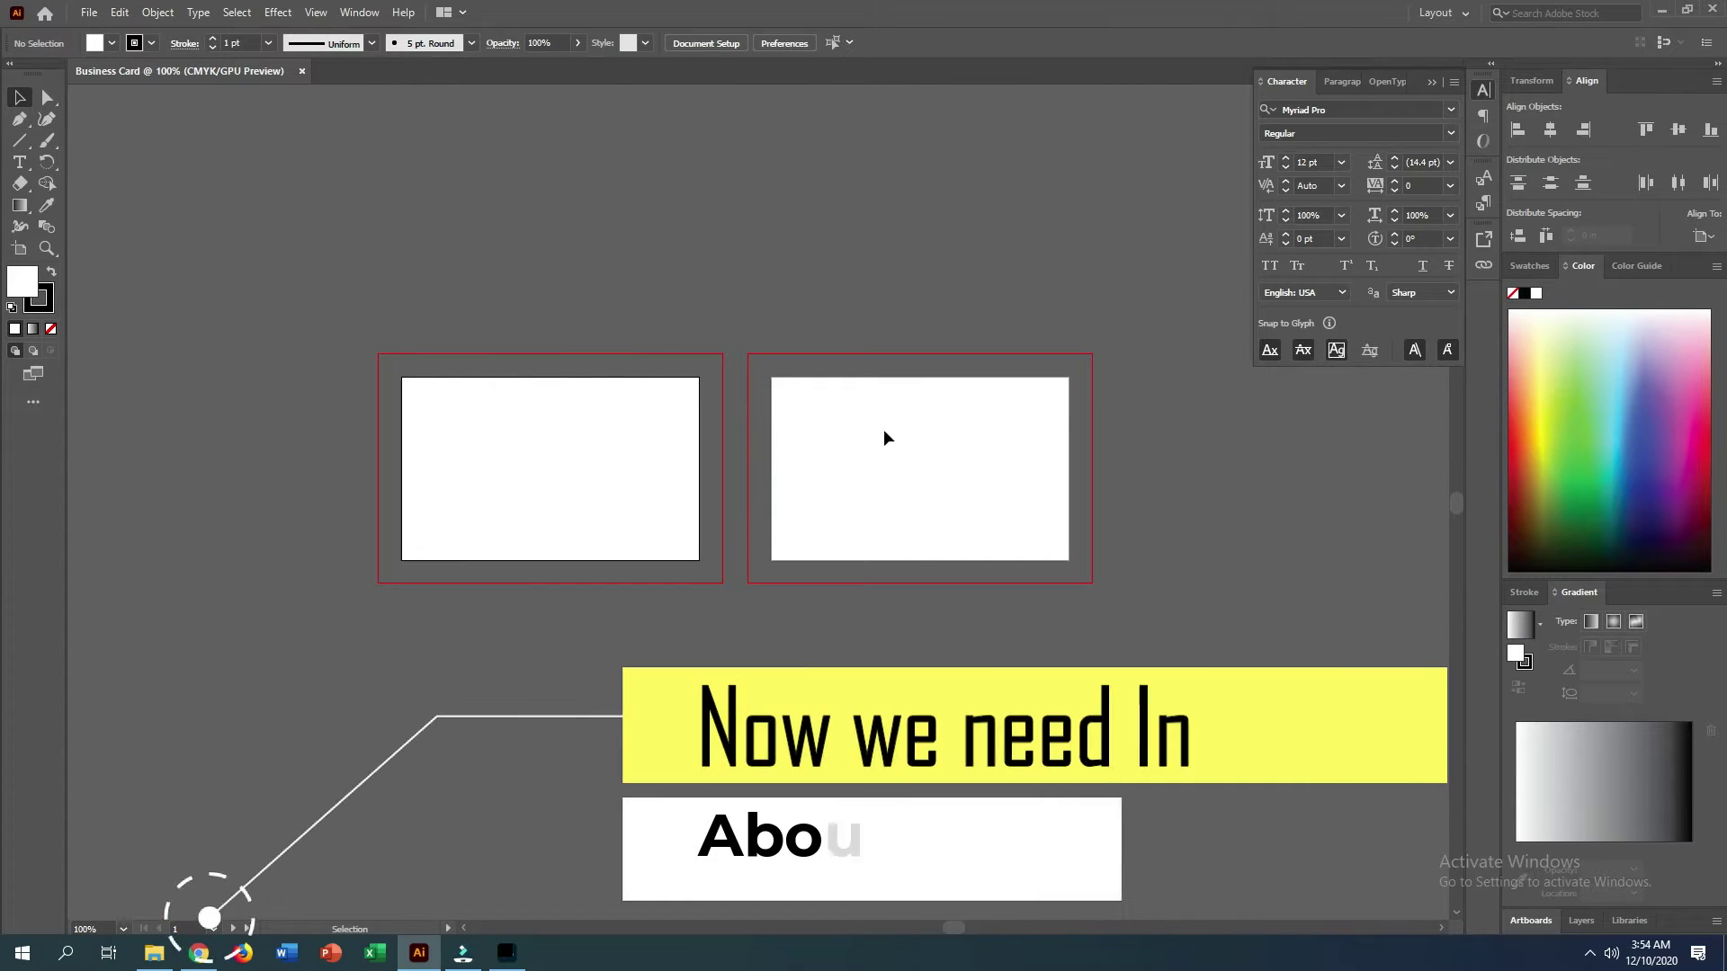
ctrl+click(638, 450)
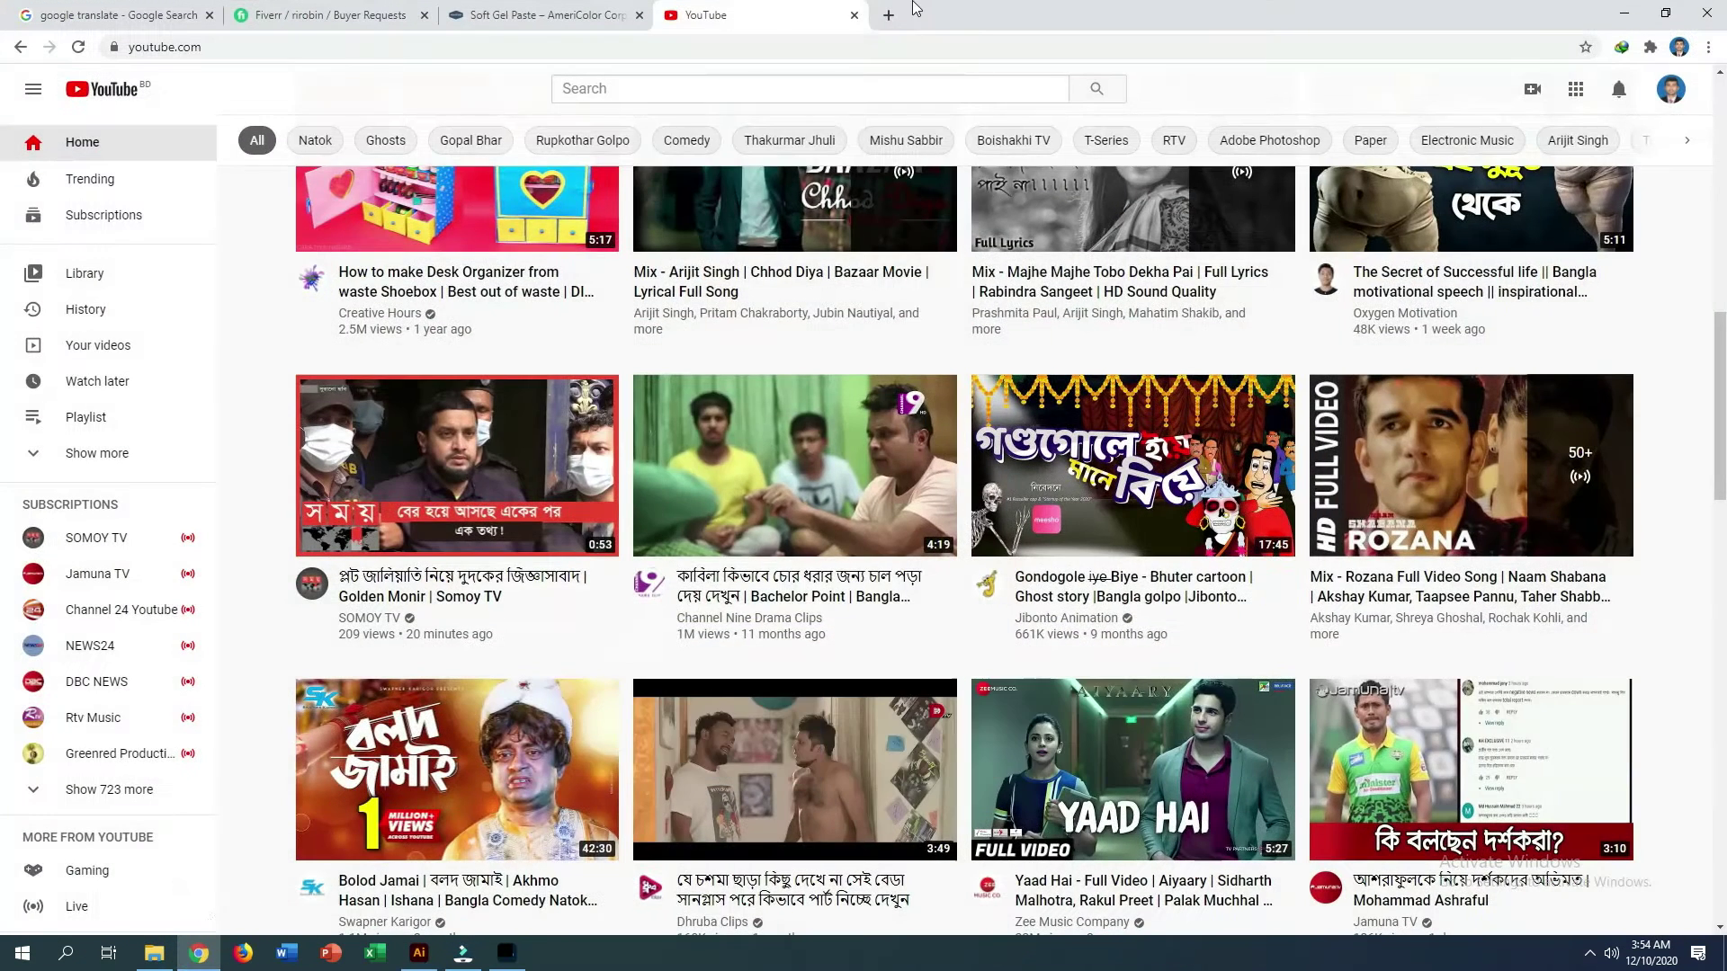
Search Google Images for SUN AUN and preview the first sunaun logo.
key(ctrl+t)
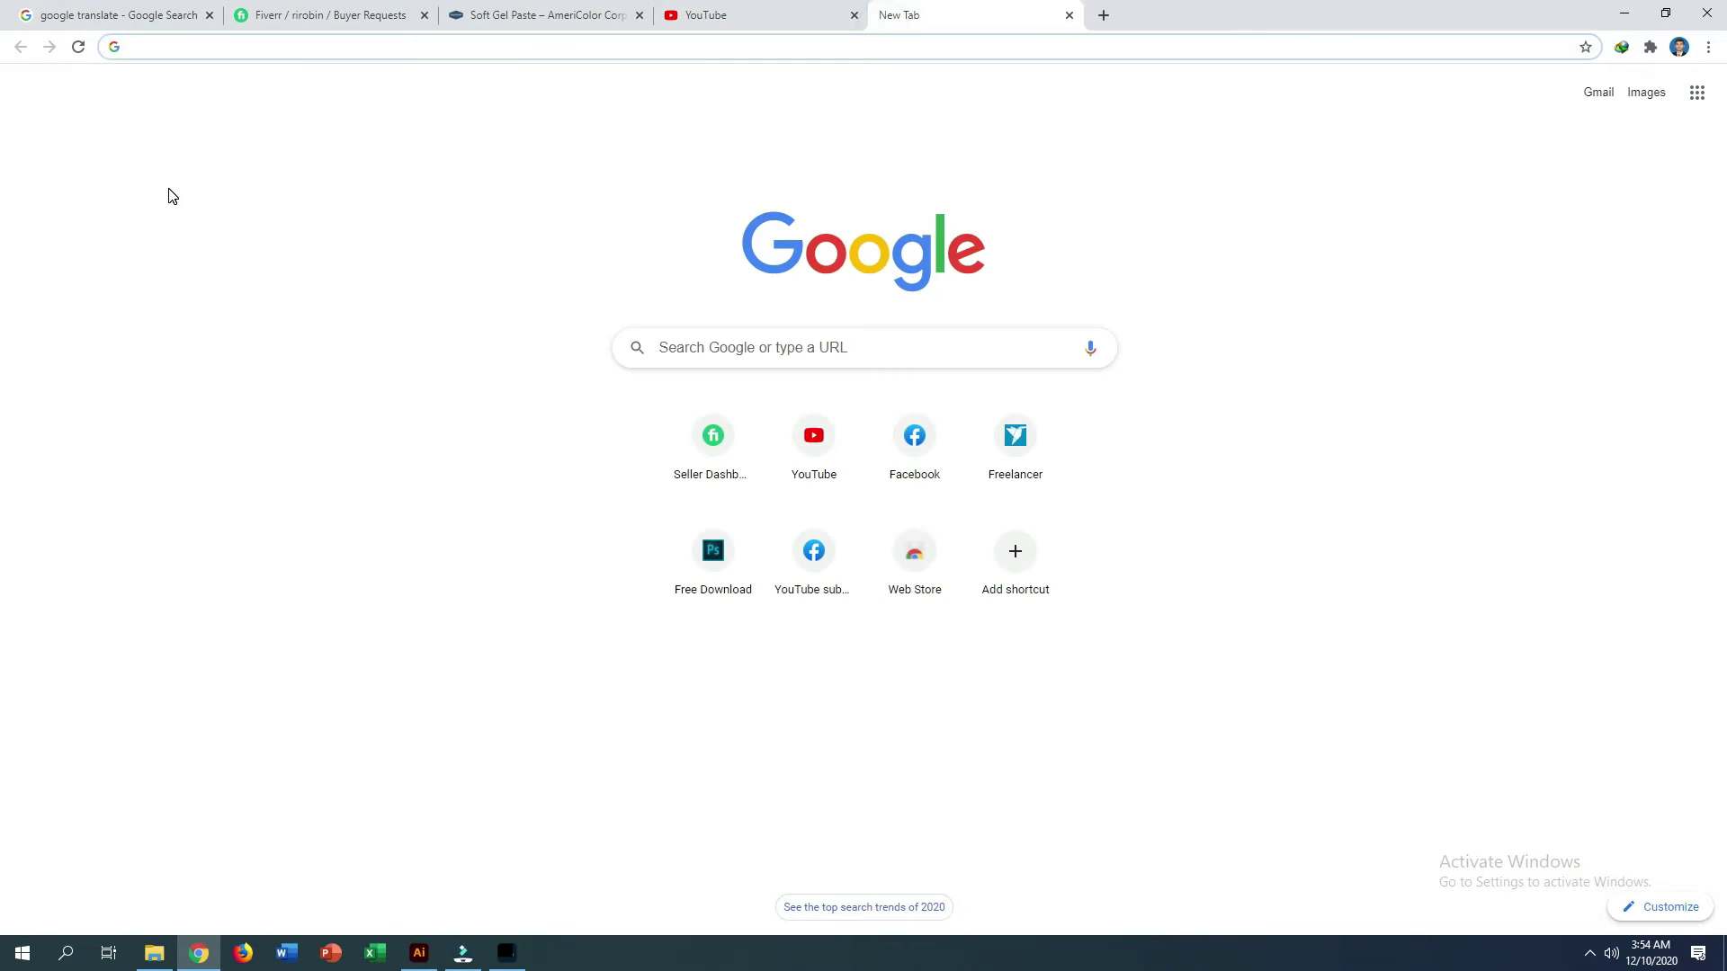
text(SUN)
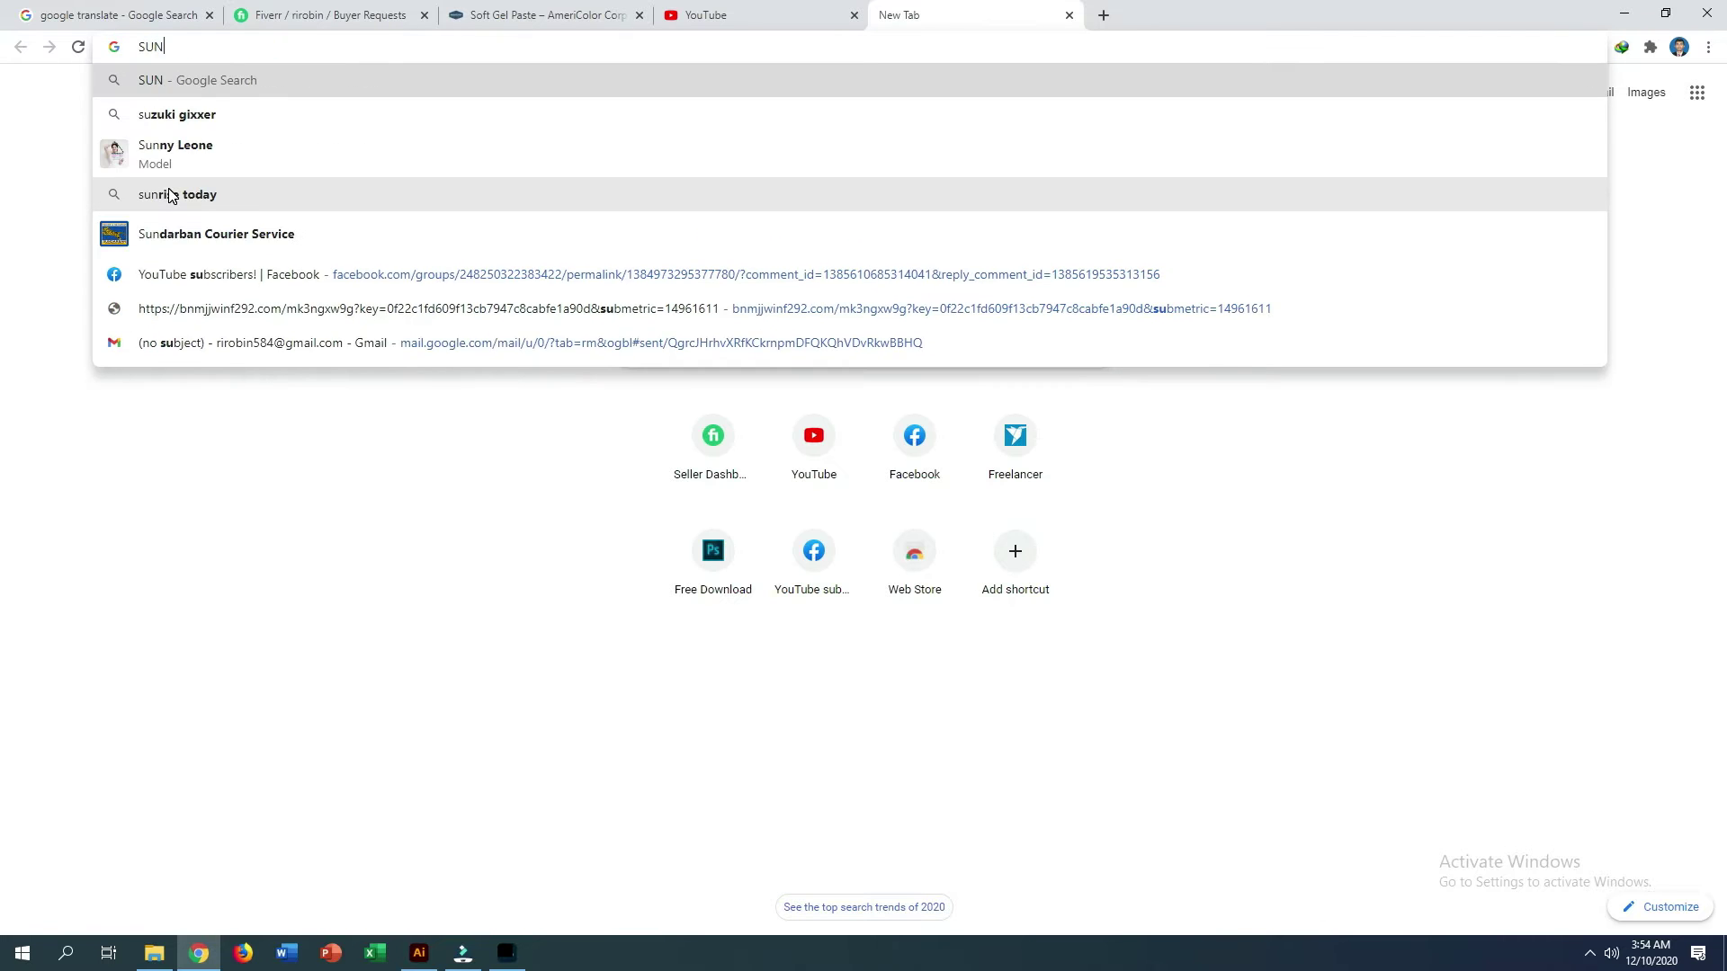
text( AUN)
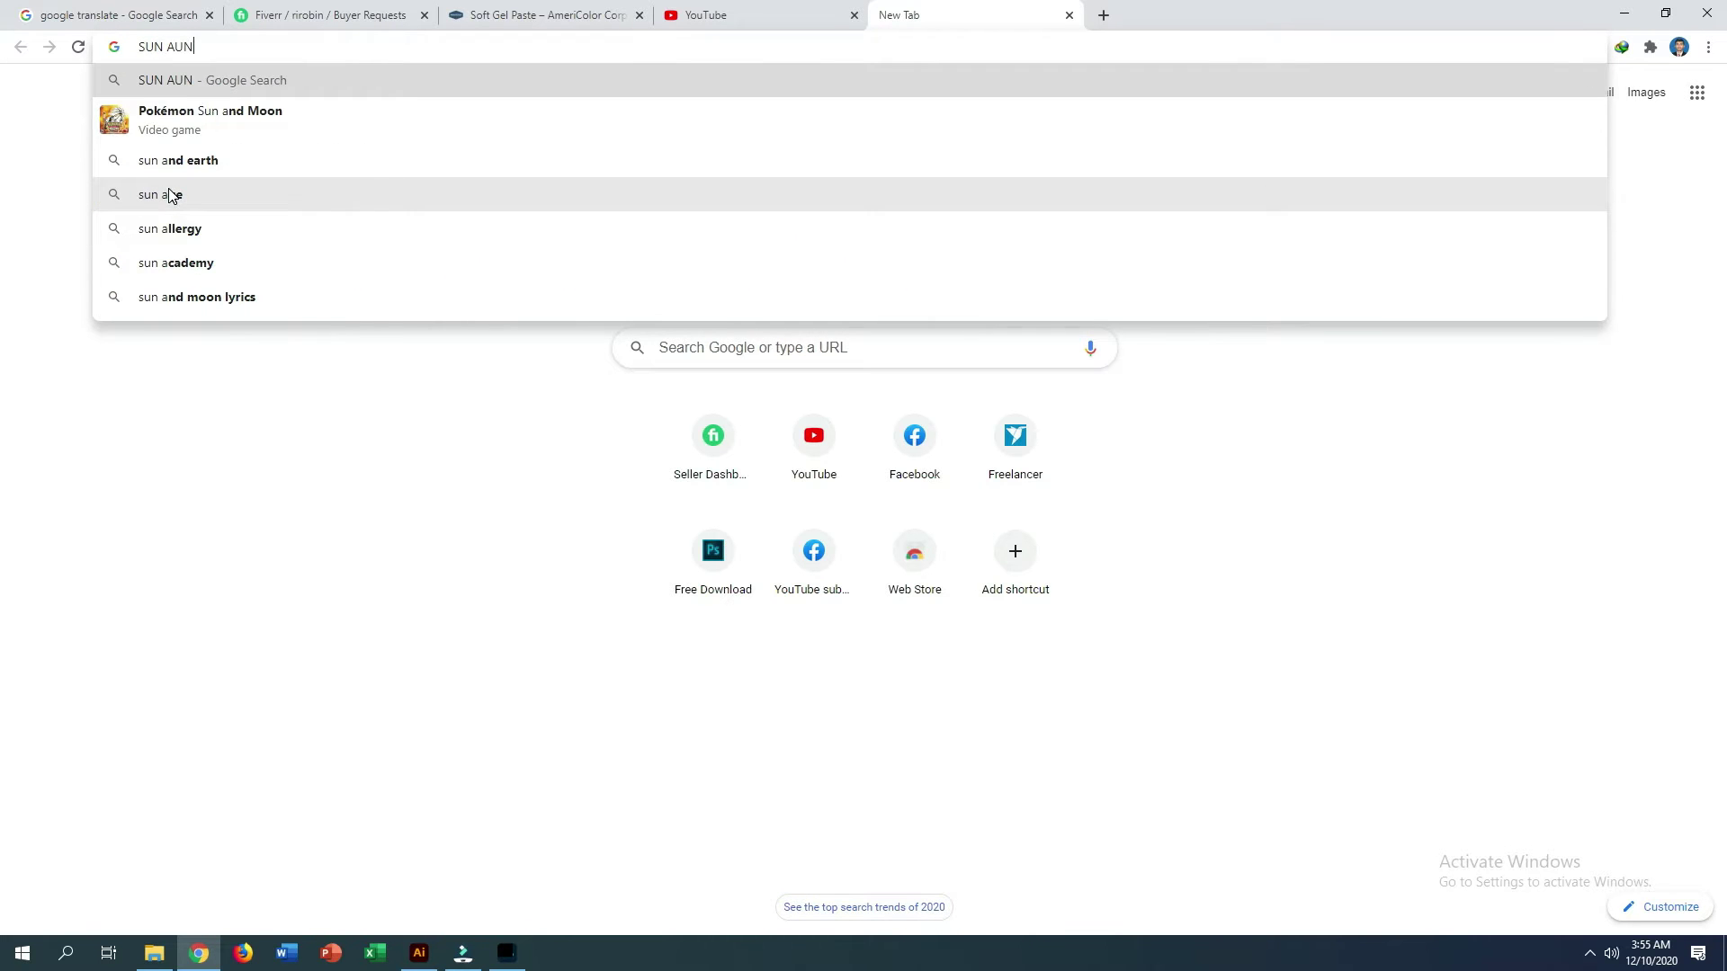
key(Return)
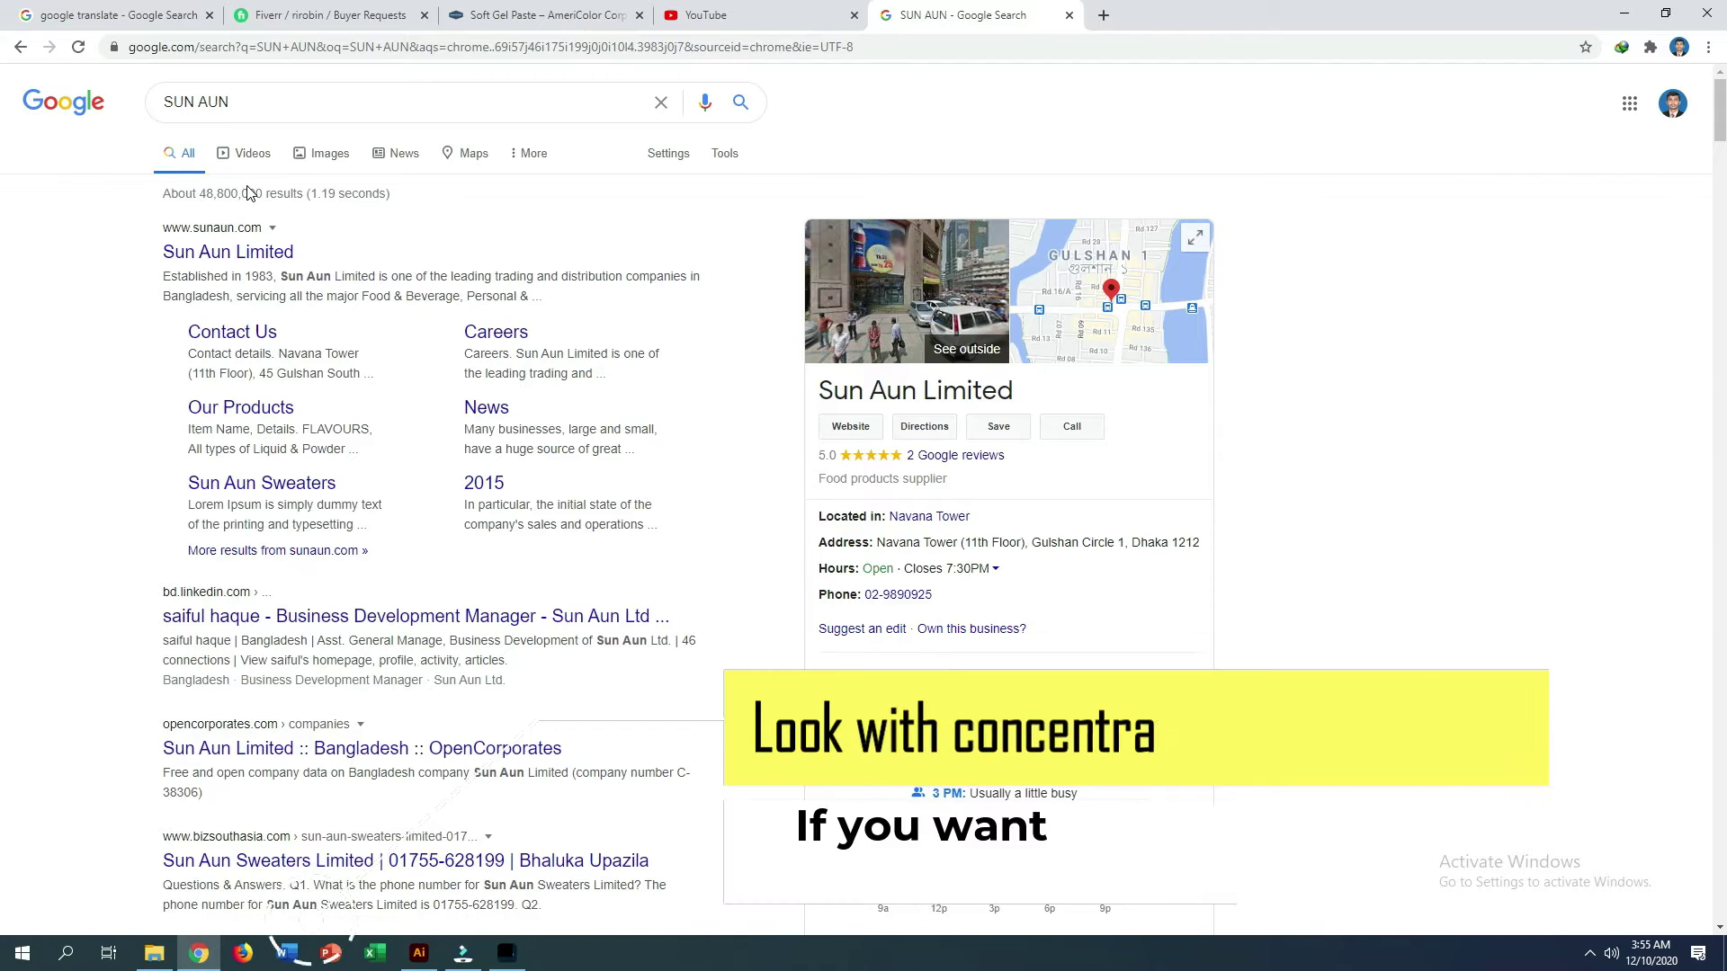
click(317, 155)
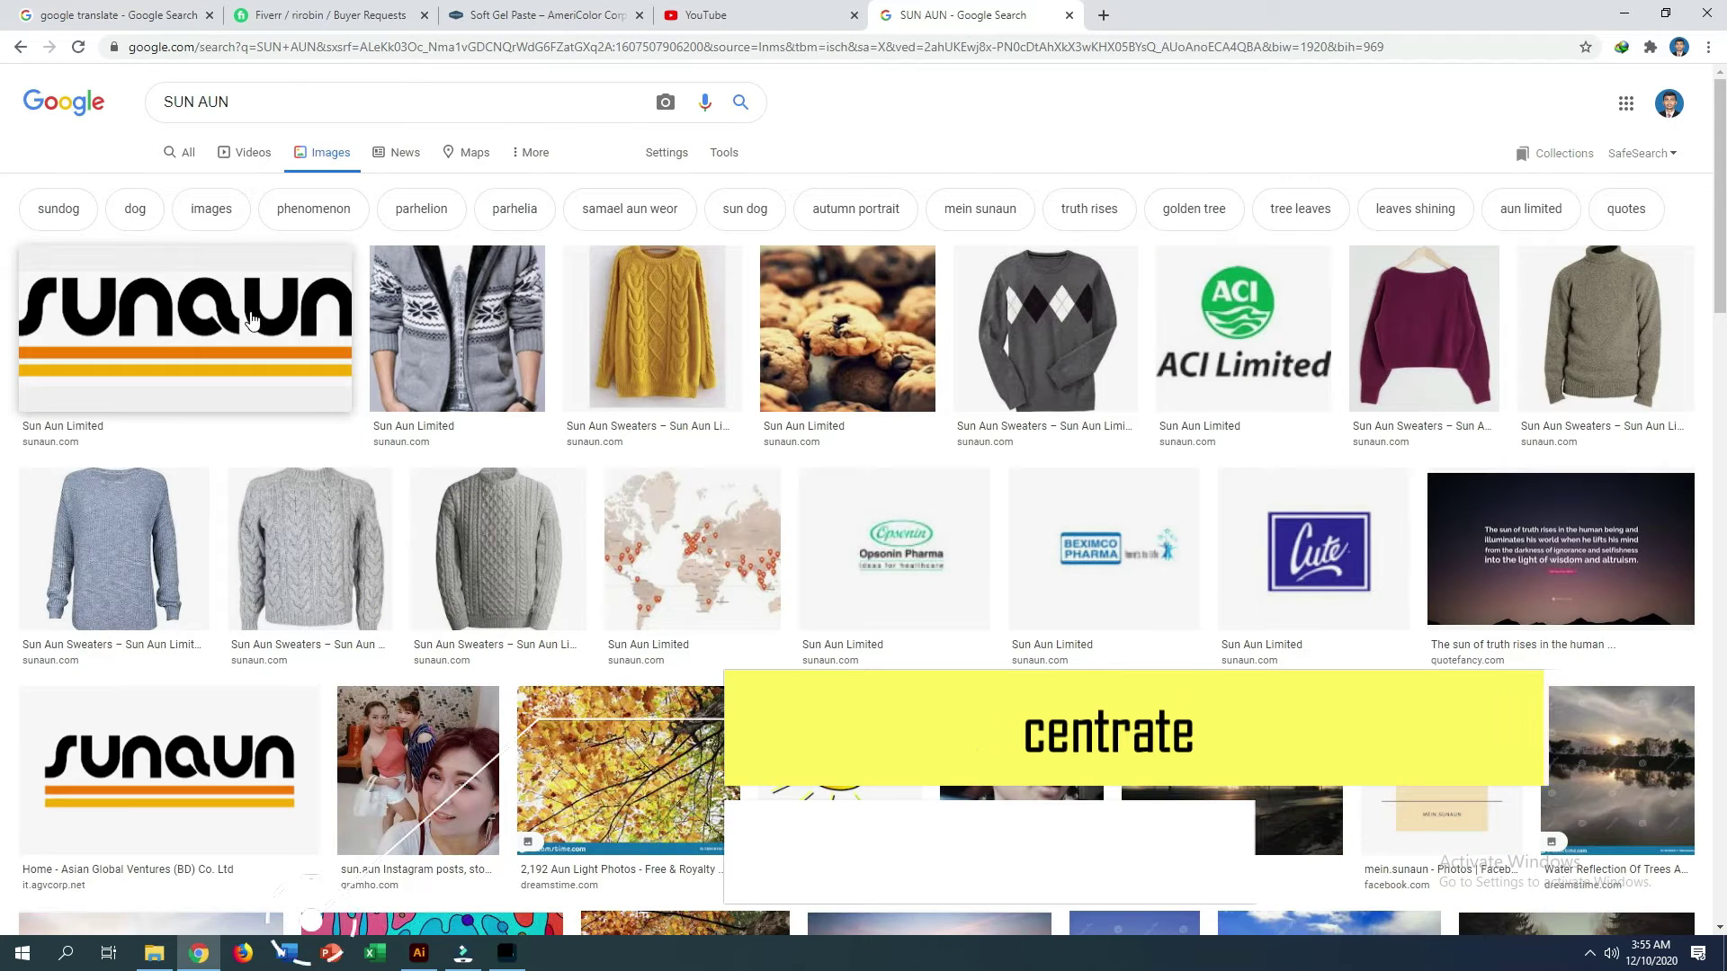
click(254, 332)
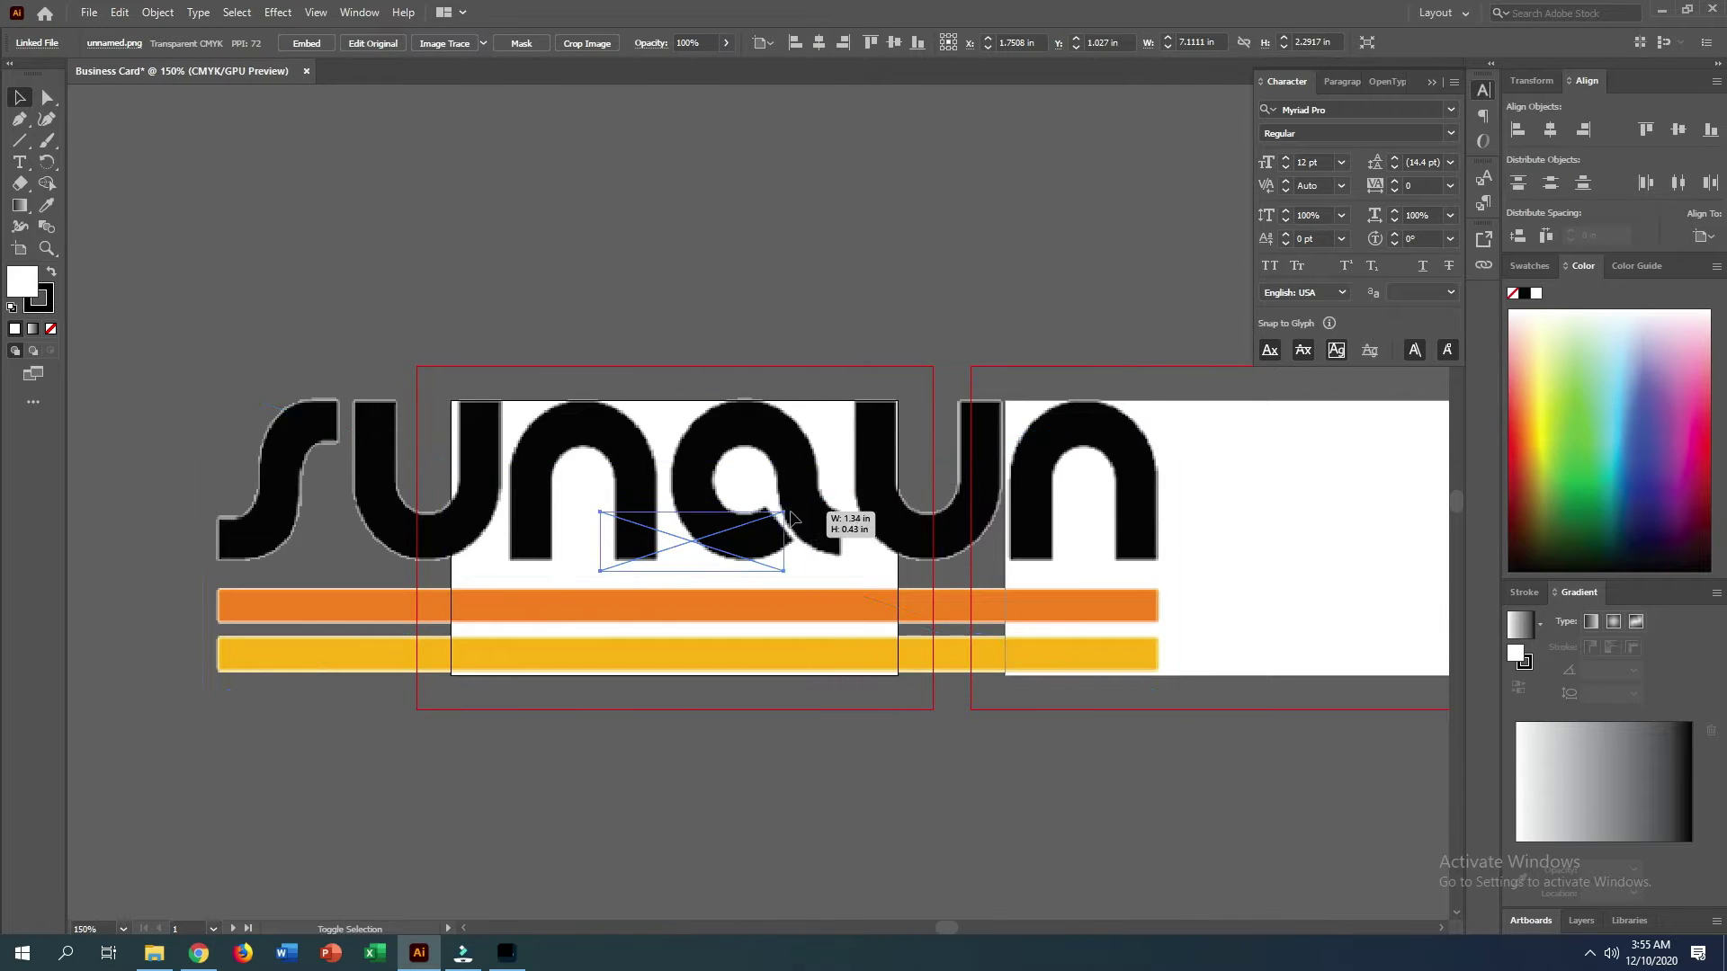
Place the shrunken sunaun logo at the front card's top-left corner.
drag(724, 543, 572, 428)
click(648, 213)
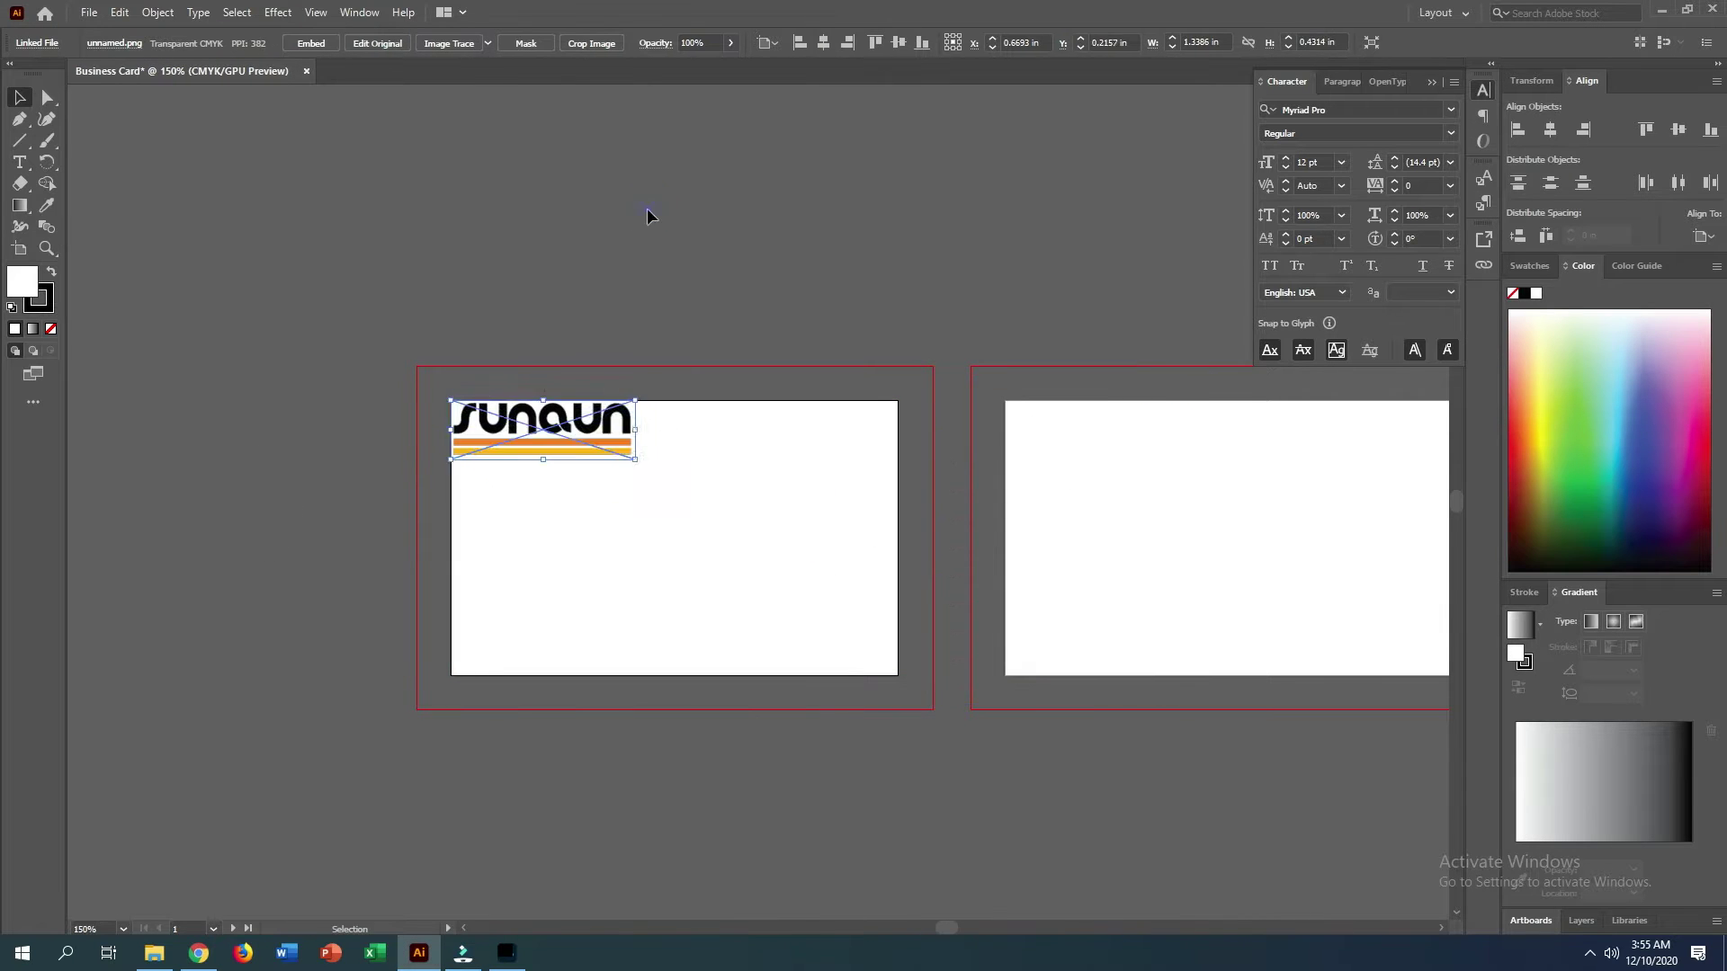
alt+click(563, 455)
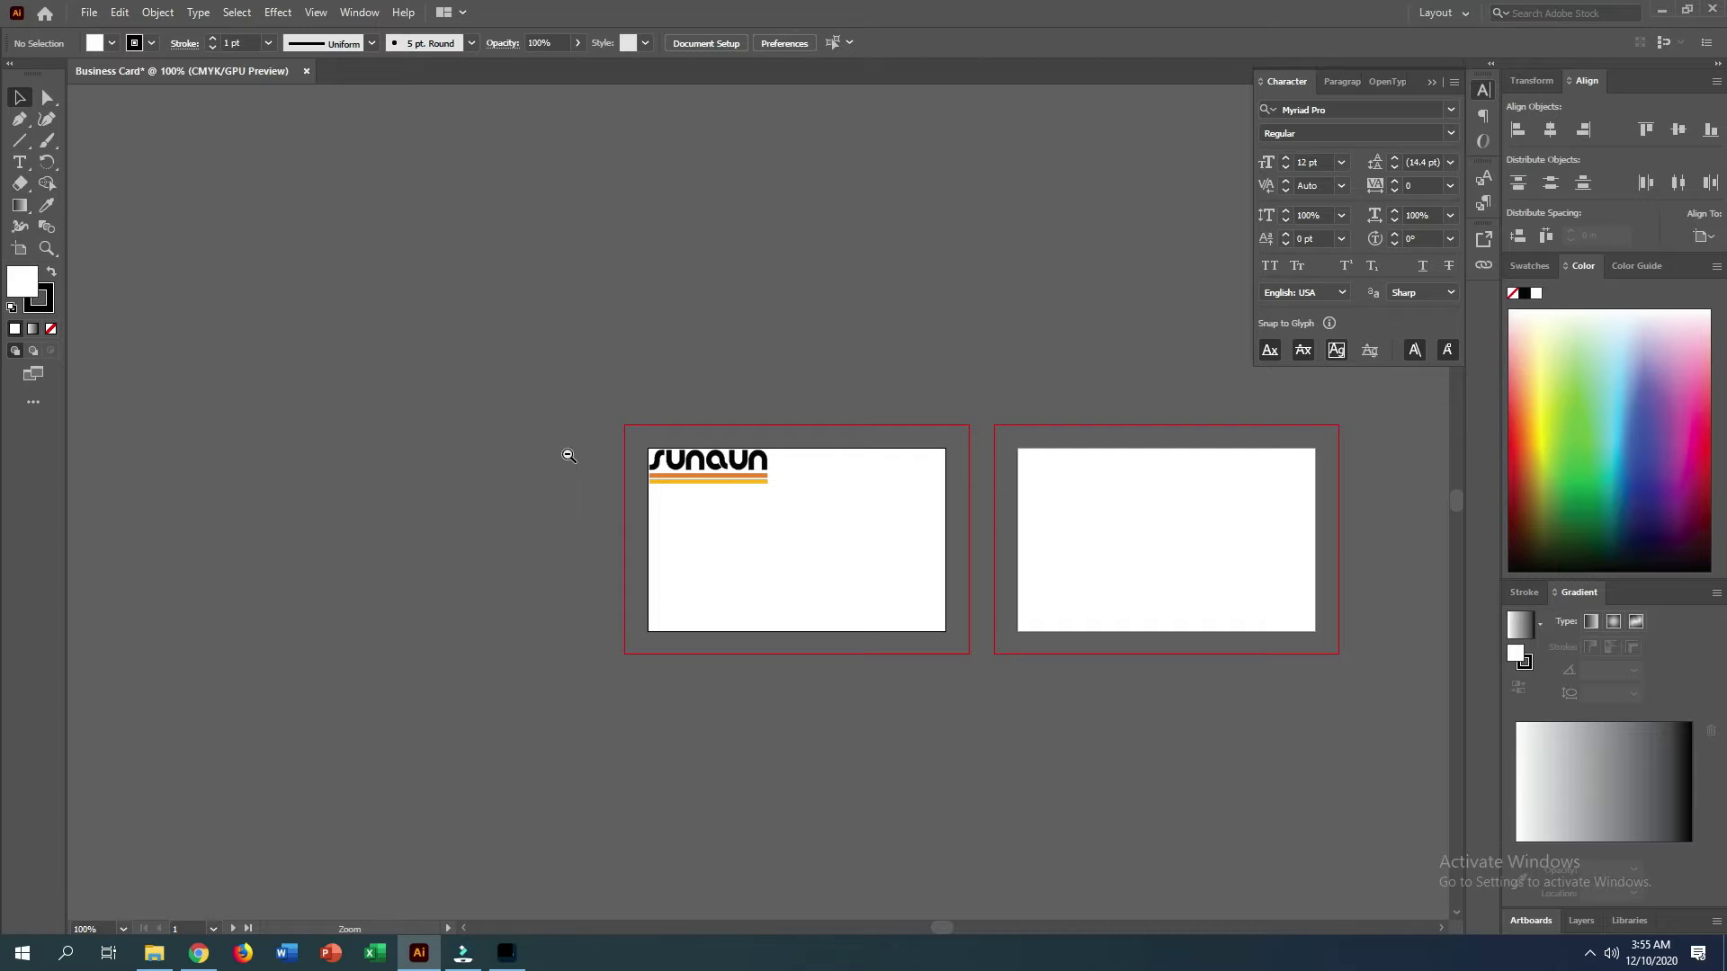
click(779, 489)
drag(781, 471, 699, 498)
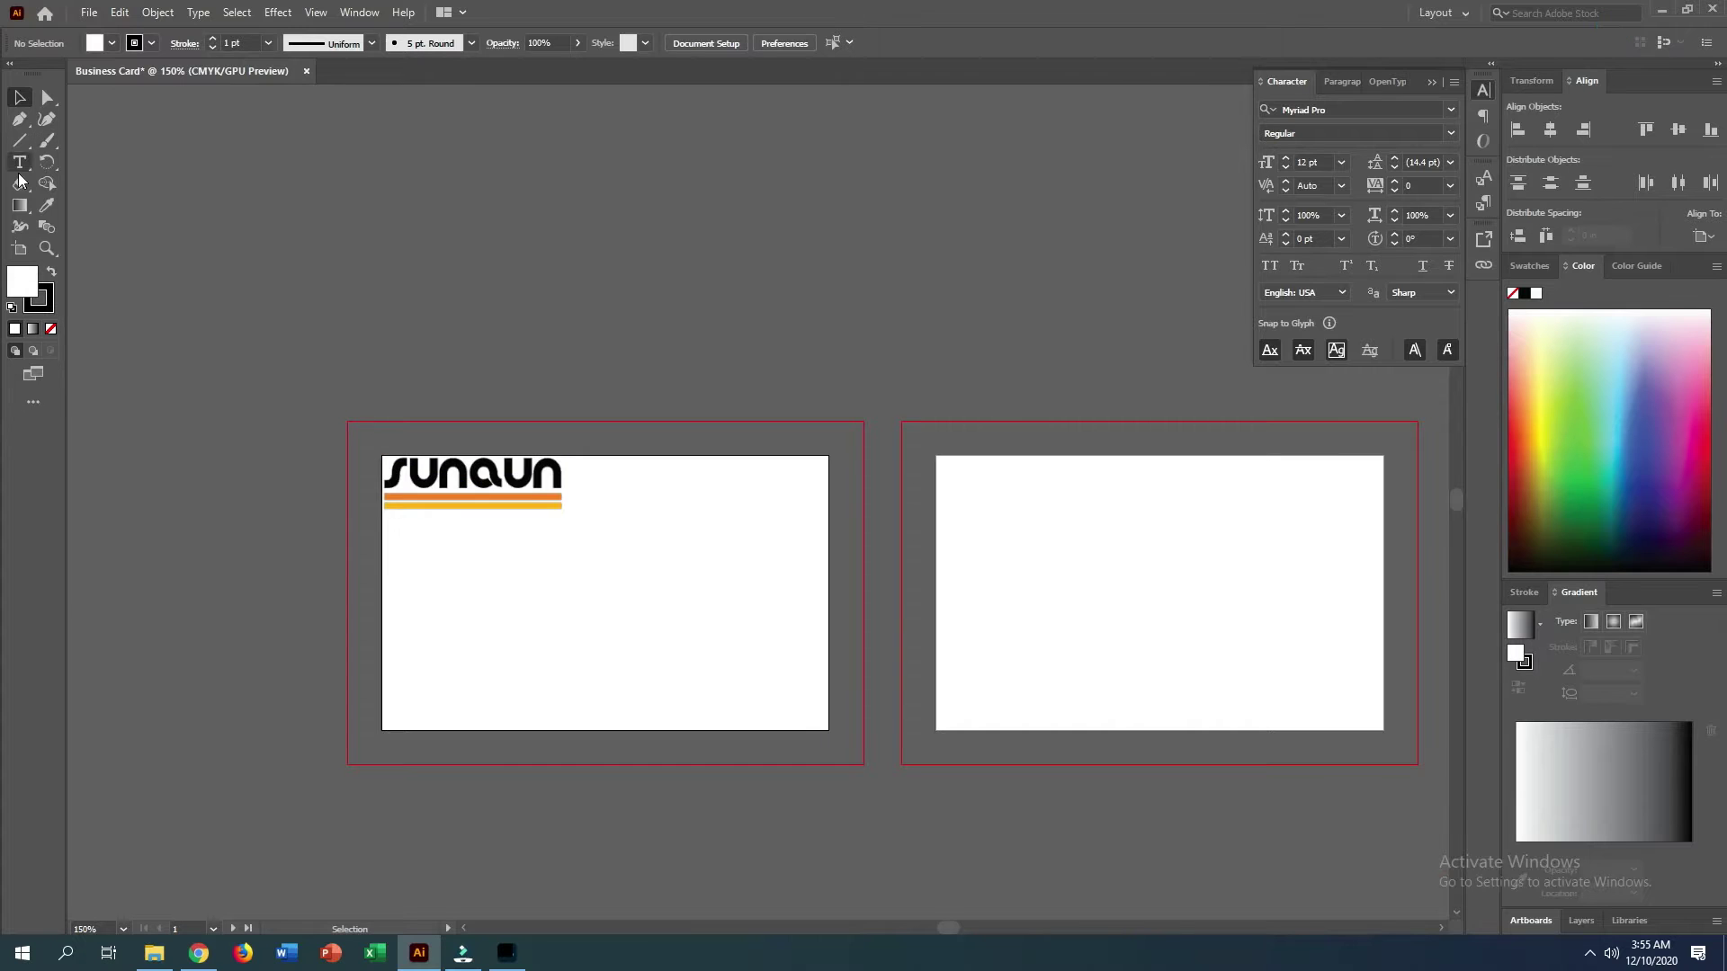
Type 'SUN AUN Limited' as a text line above the cards.
click(19, 161)
click(867, 286)
text(SUN AUN Limited)
drag(955, 280, 924, 281)
Correct the company name text to 'Sun Aun Limited'.
text(un Aun)
key(ctrl+equal)
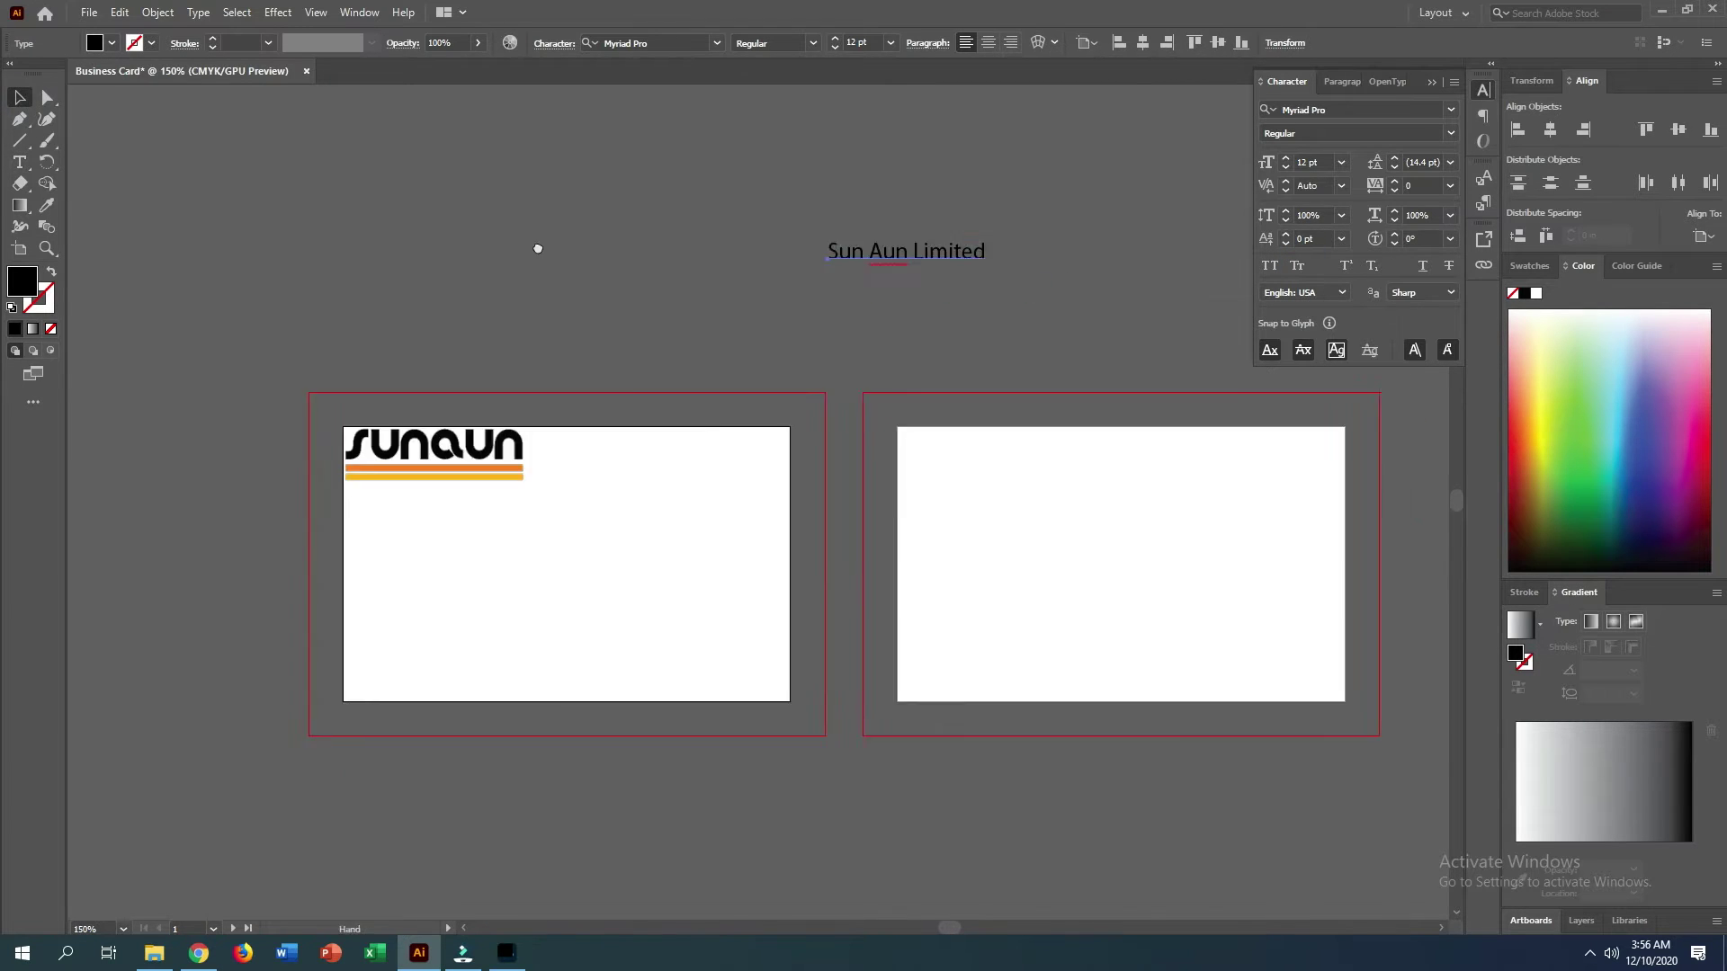
key(Escape)
click(20, 162)
Add the four-line office address at 6 pt on the front card's top right.
click(738, 322)
text(Navana Tower (11th Floor)
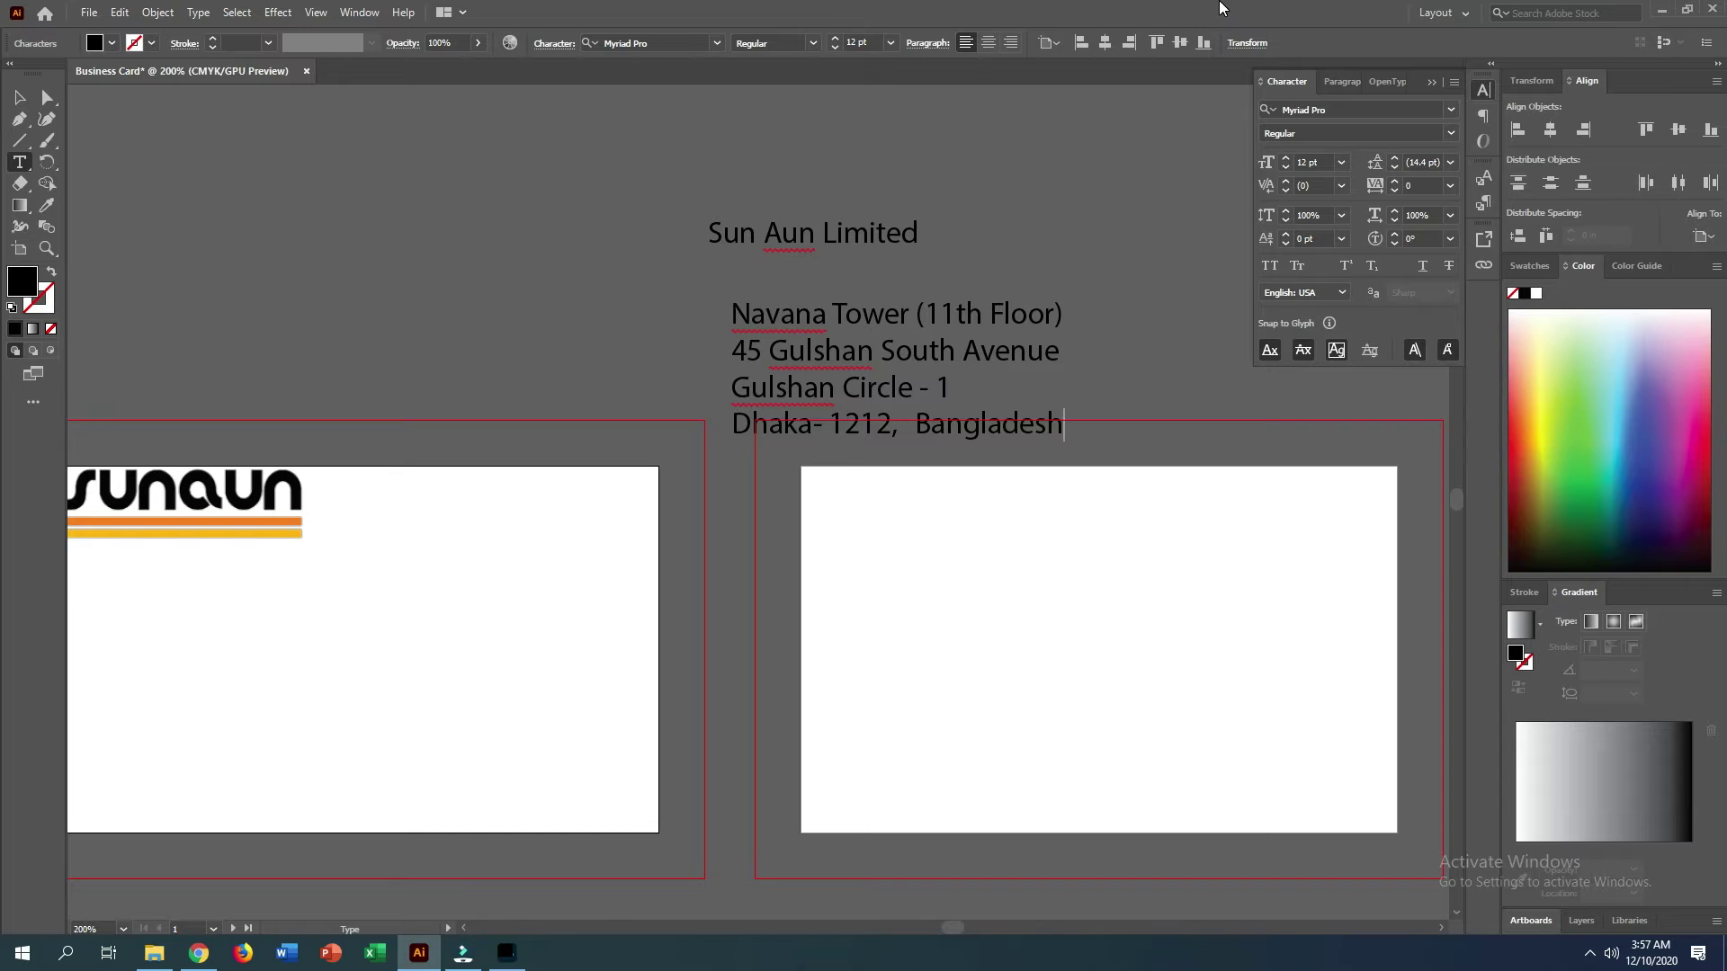
key(ctrl+a)
key(ctrl+shift+comma)
key(ctrl+shift+comma)
key(ctrl+shift+comma)
key(Escape)
drag(1034, 373, 787, 495)
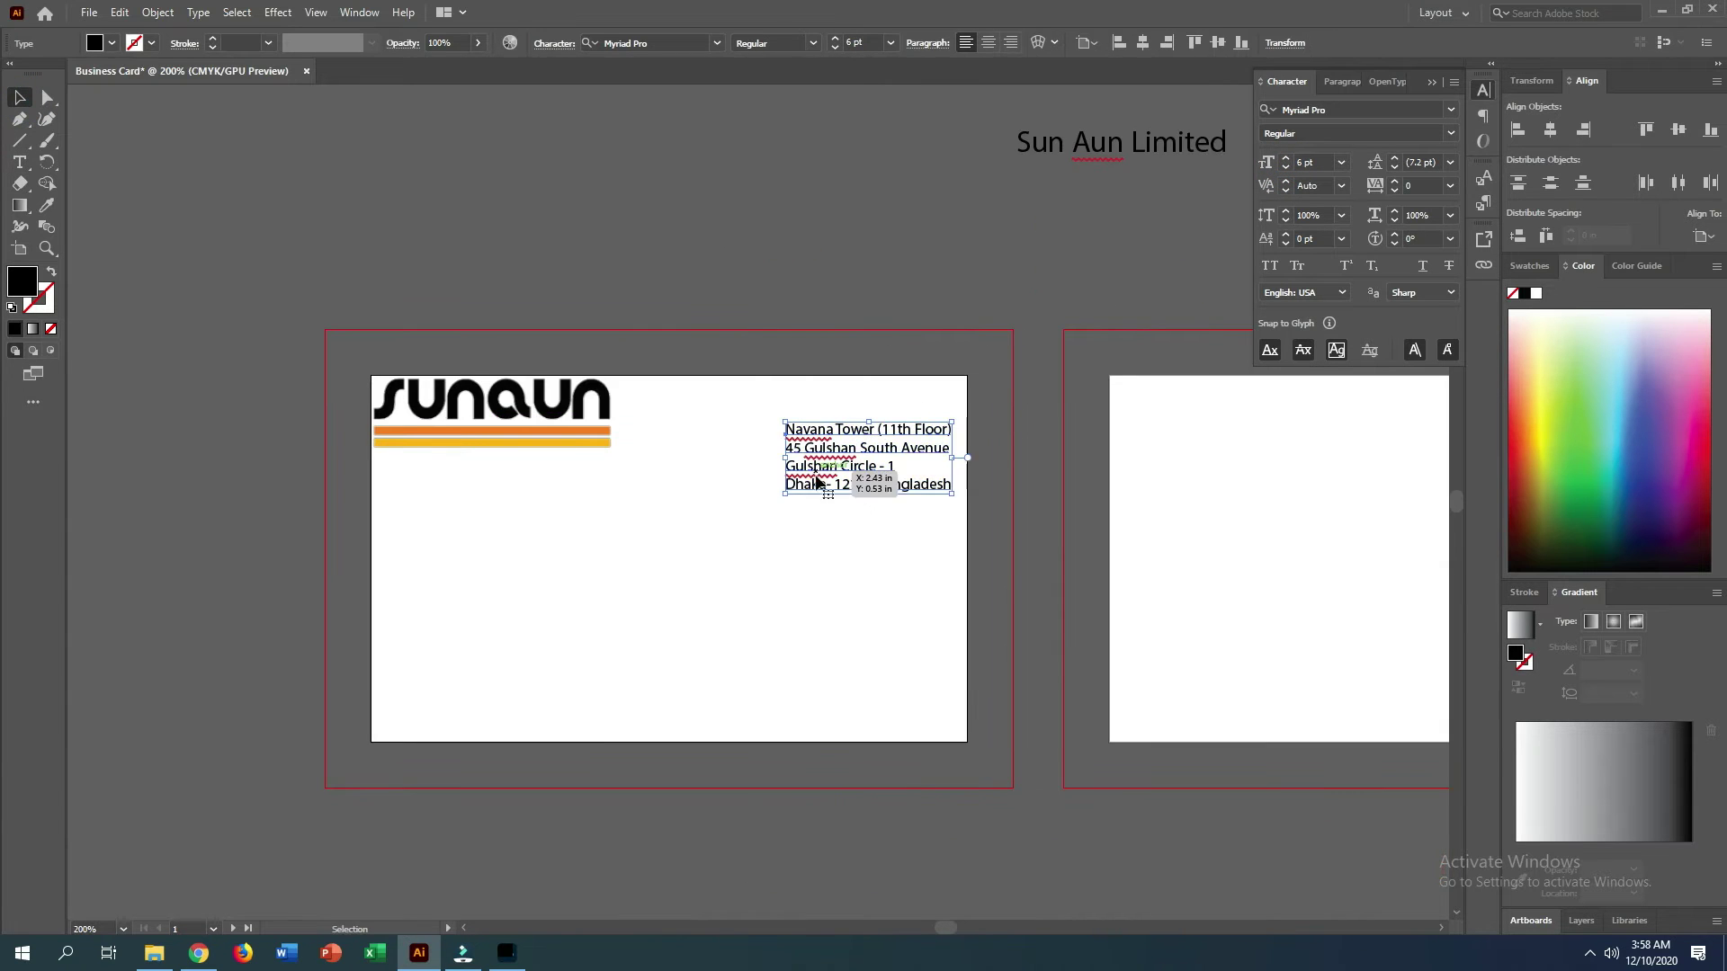
Turn off Auto Spell Check to remove the underlines on the address.
key(ctrl+equal)
right_click(596, 388)
mouse_move(729, 562)
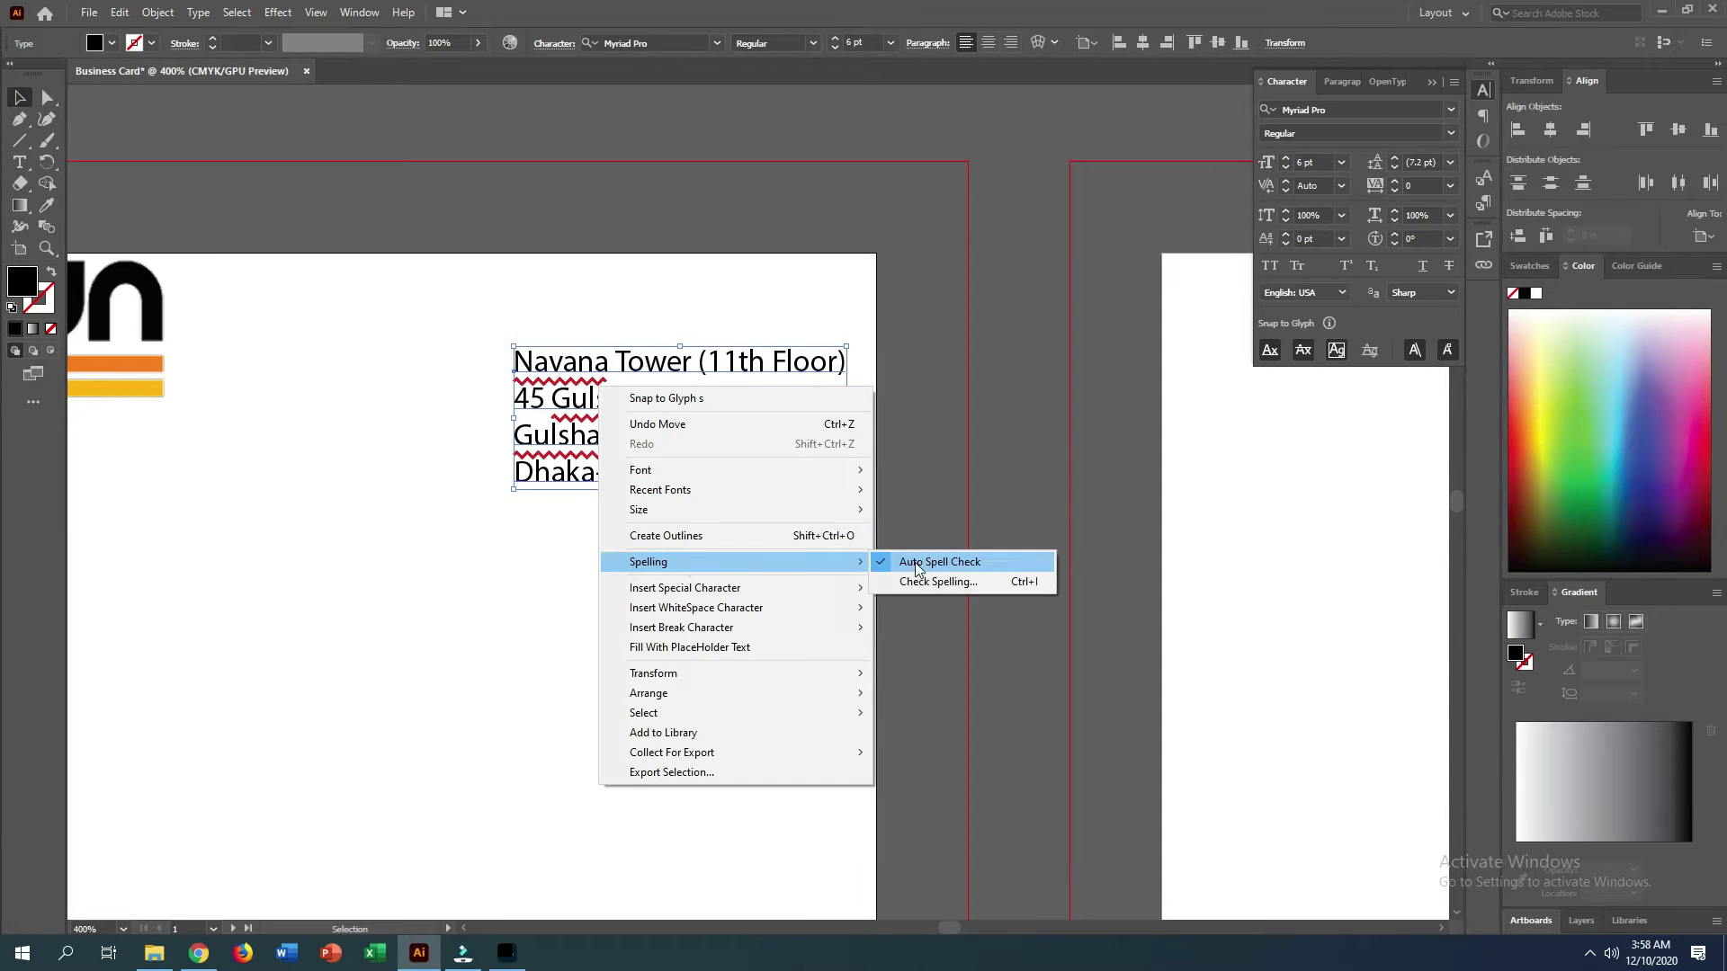
key(Escape)
right_click(666, 449)
click(980, 625)
right_click(675, 466)
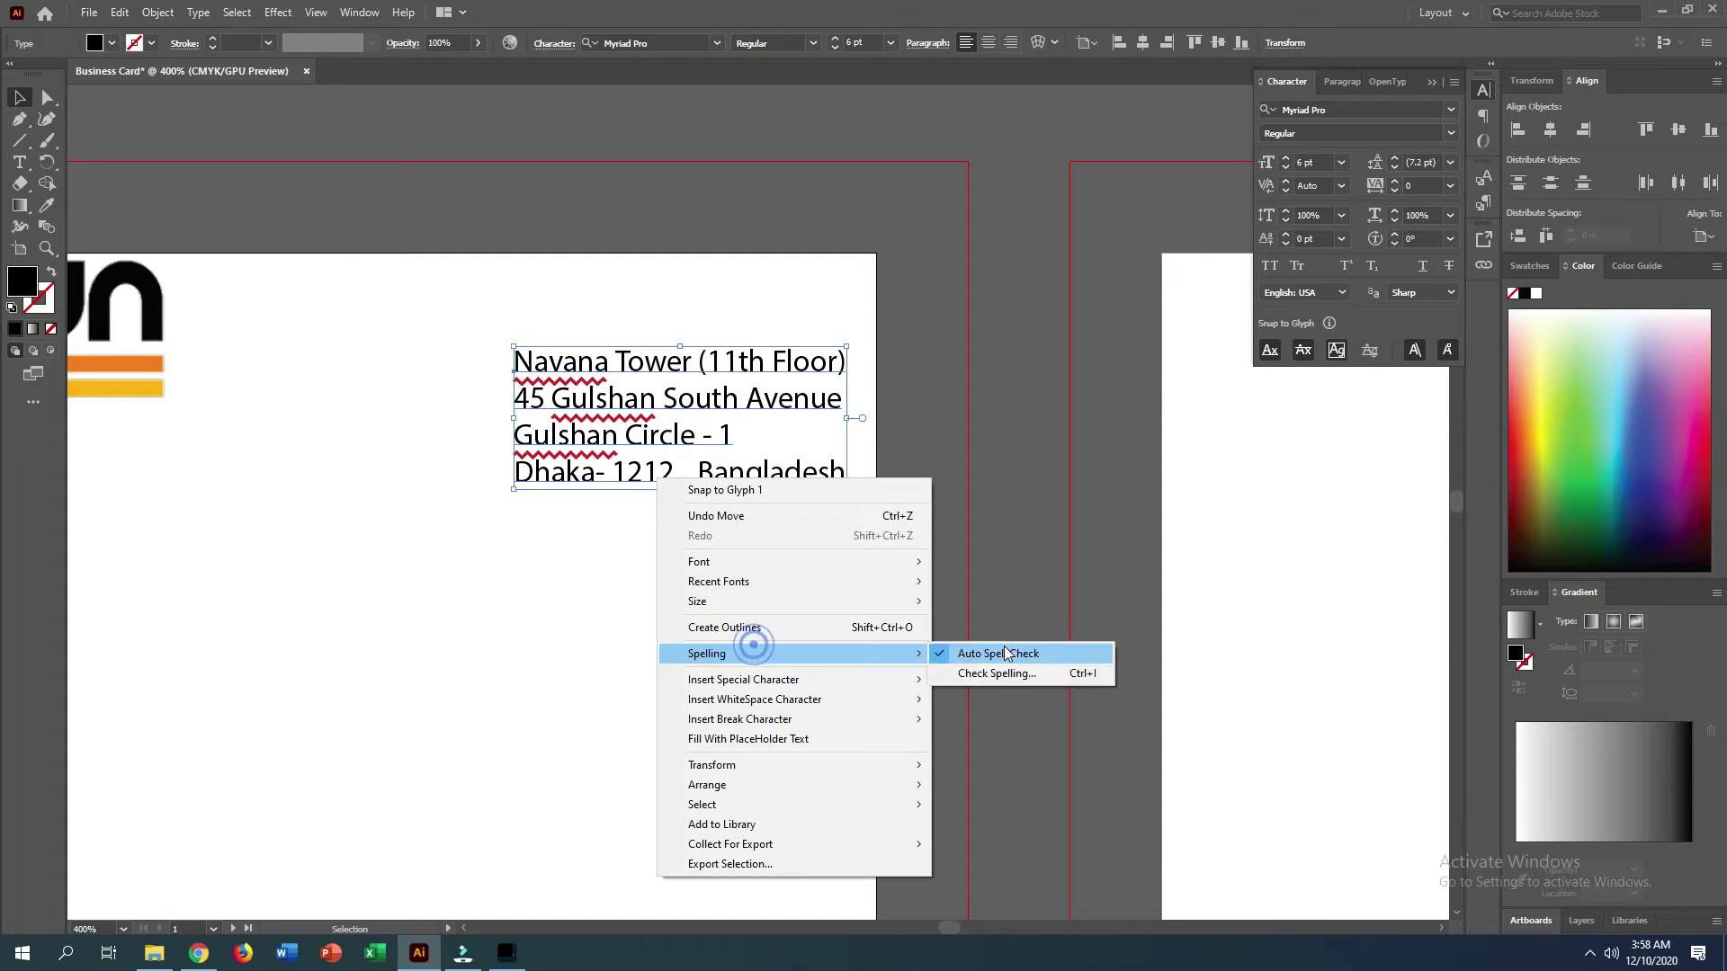
click(1002, 651)
key(ctrl+minus)
Place the title just above the address and add vertical guides at its edges.
click(1021, 264)
drag(1020, 264, 710, 512)
key(ctrl+equal)
key(ctrl+equal)
key(ctrl+equal)
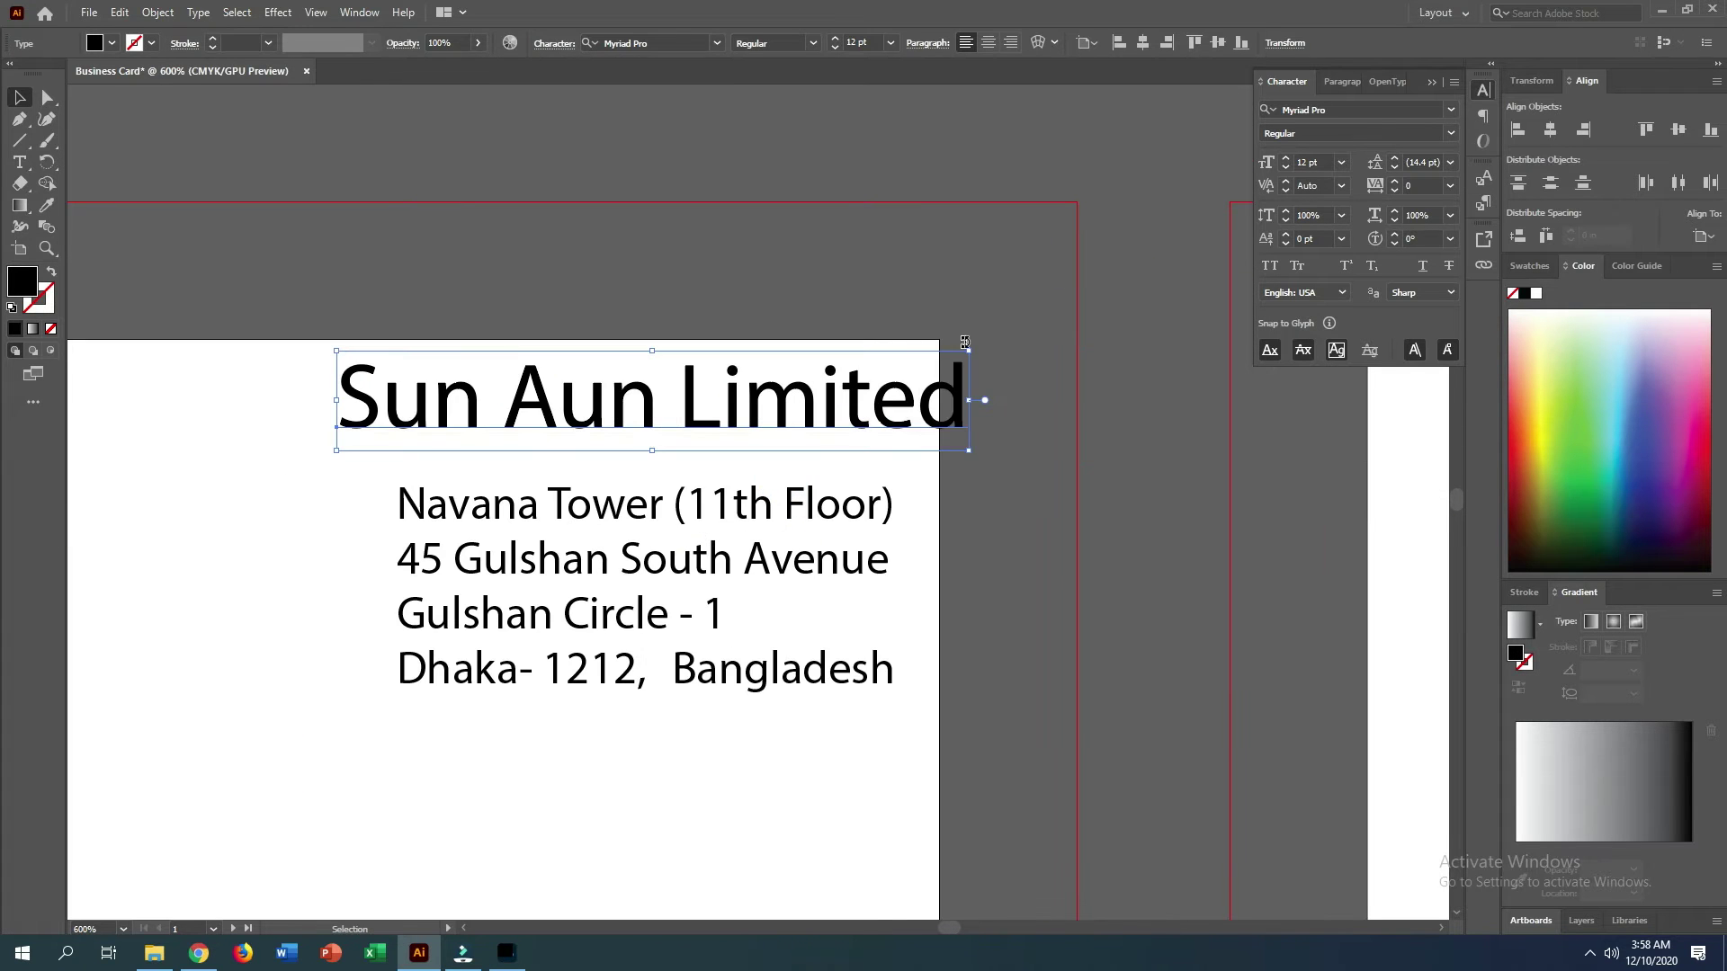
drag(680, 423, 721, 450)
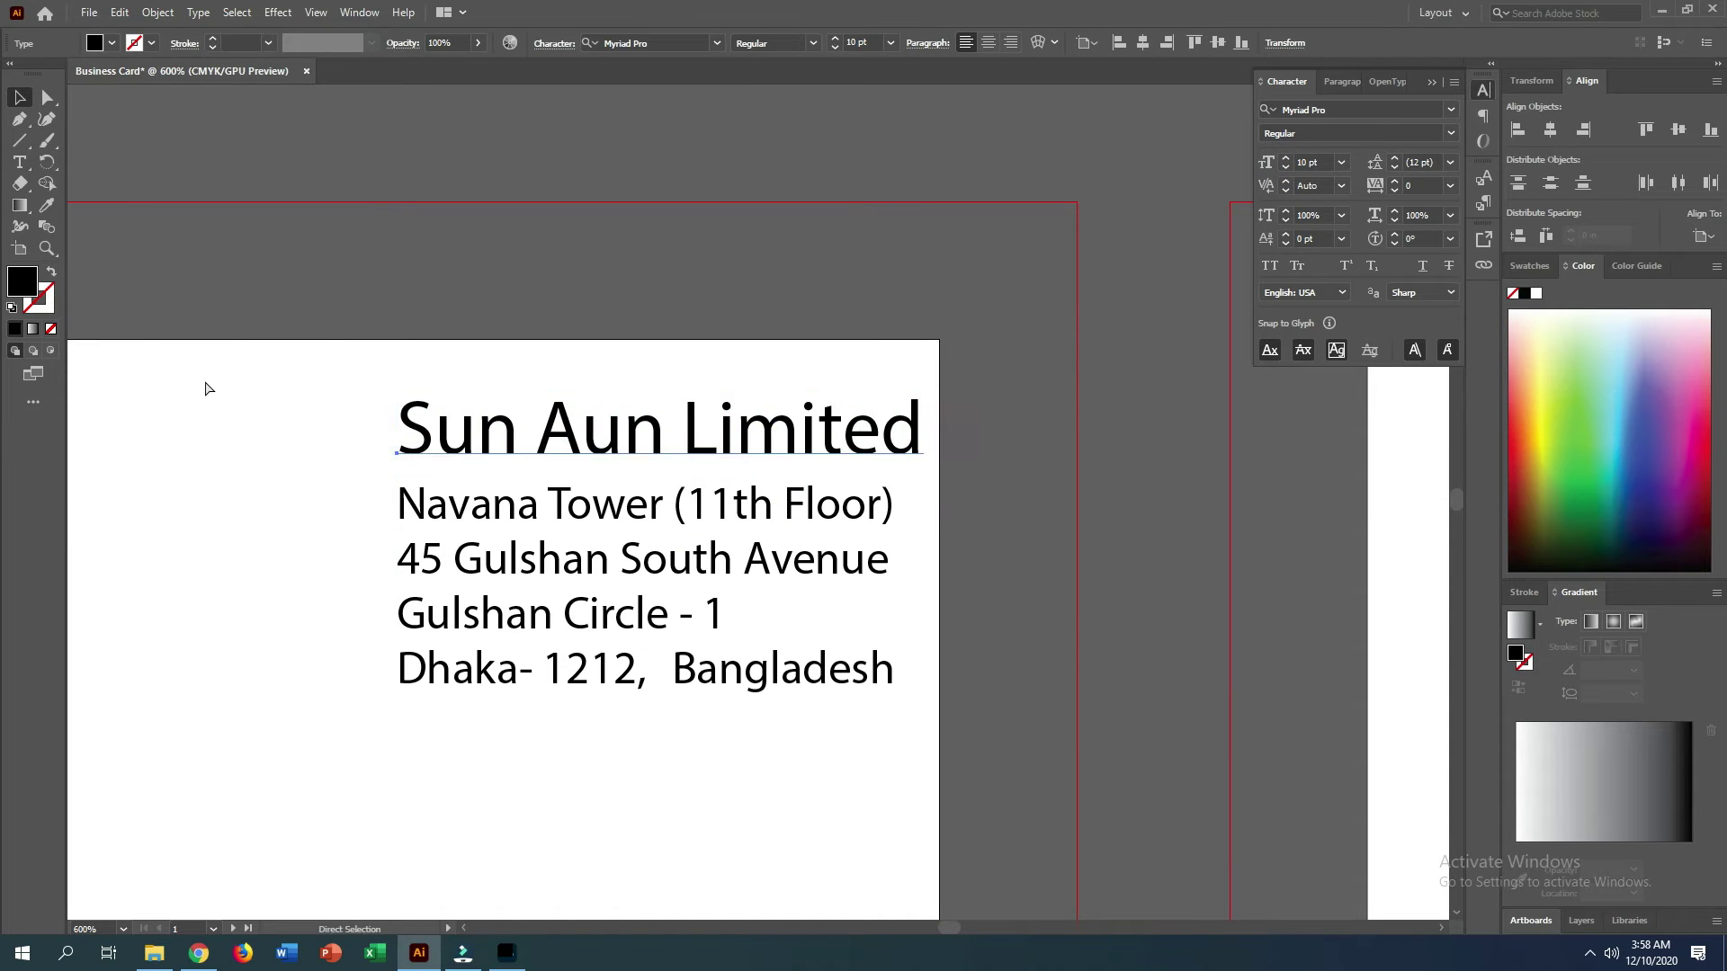
key(ctrl+r)
drag(75, 387, 402, 477)
mouse_move(957, 447)
mouse_down()
mouse_move(895, 480)
mouse_move(893, 431)
mouse_up()
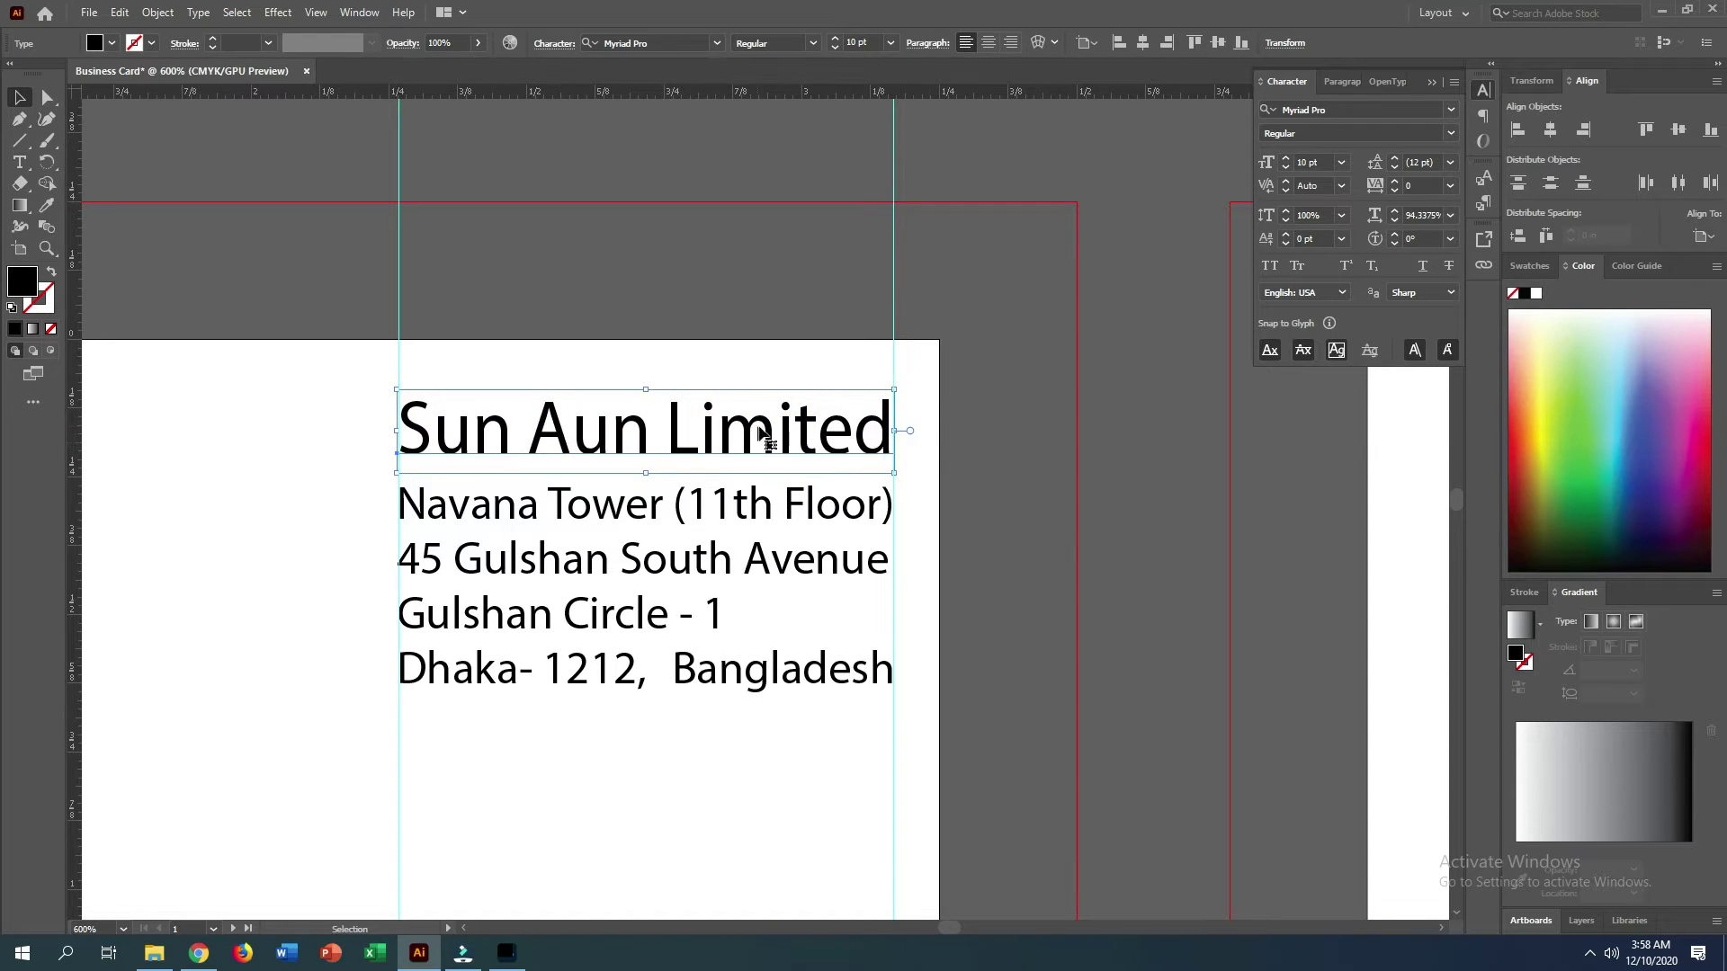
Try Raleway and several neighbouring fonts on the Sun Aun Limited title.
key(ctrl+minus)
key(ctrl+minus)
click(656, 36)
text(Raleway)
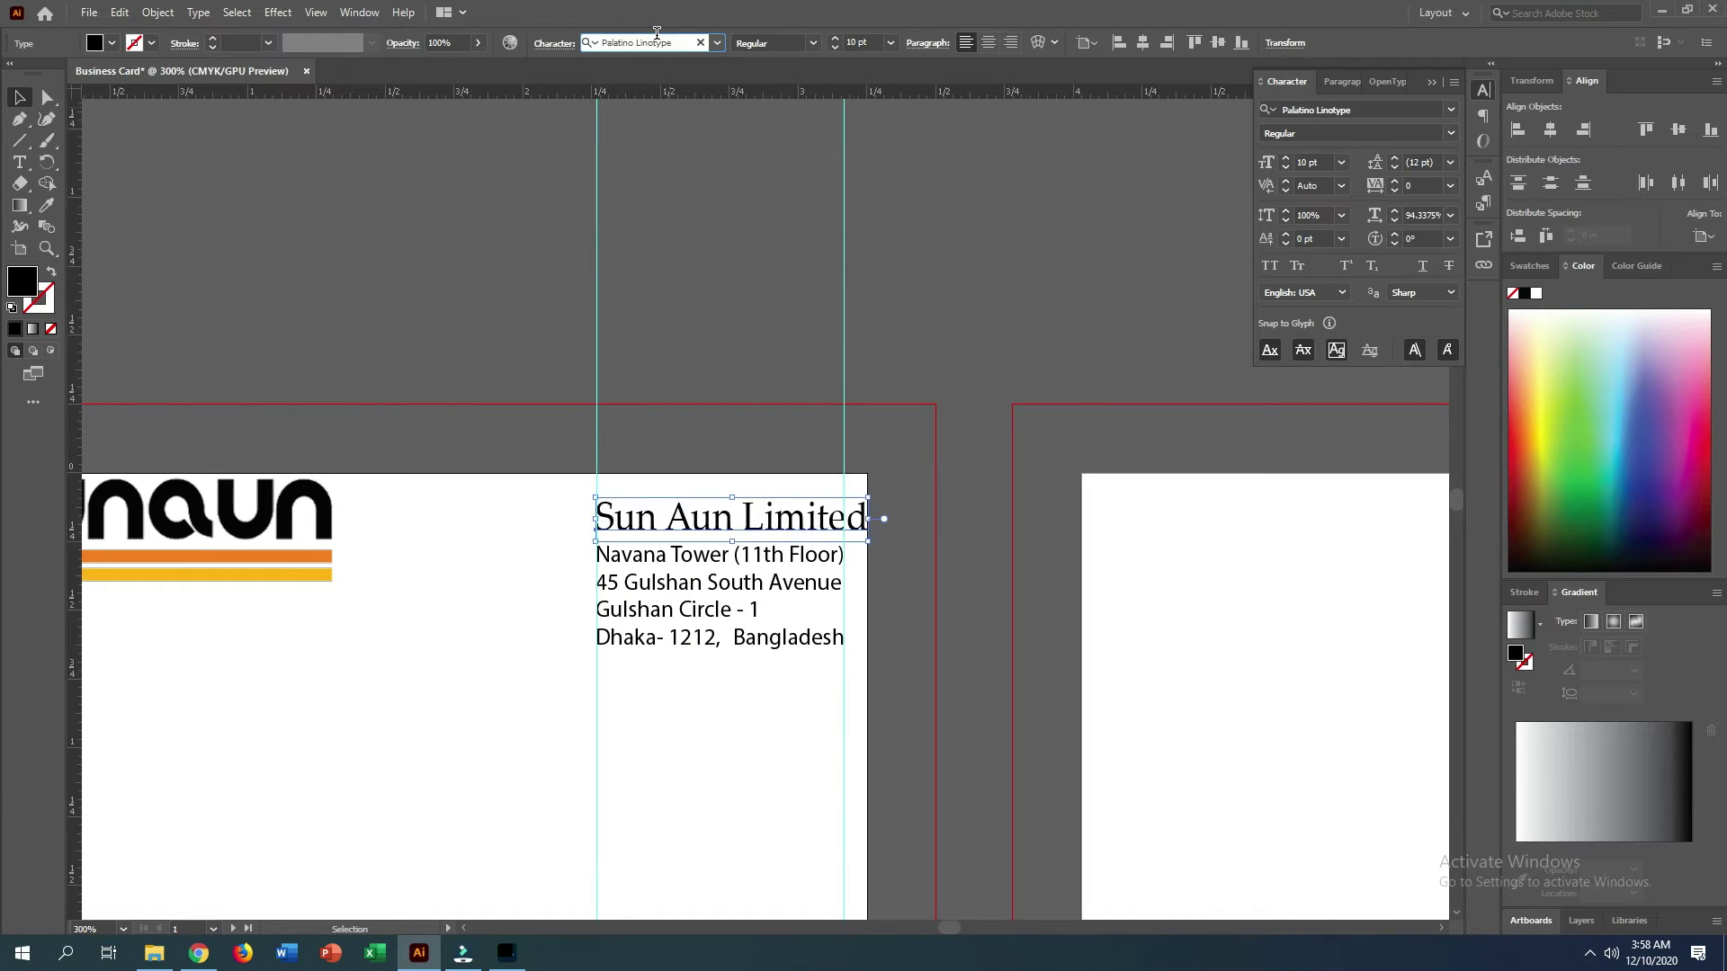
key(Down)
key(Down)
key(Down)
key(Down)
key(Down)
key(Down)
key(Down)
key(Down)
key(Down)
key(Down)
key(Down)
key(Down)
key(Down)
key(Down)
key(Down)
key(Down)
key(Down)
key(Down)
key(Down)
key(Down)
key(Down)
key(Down)
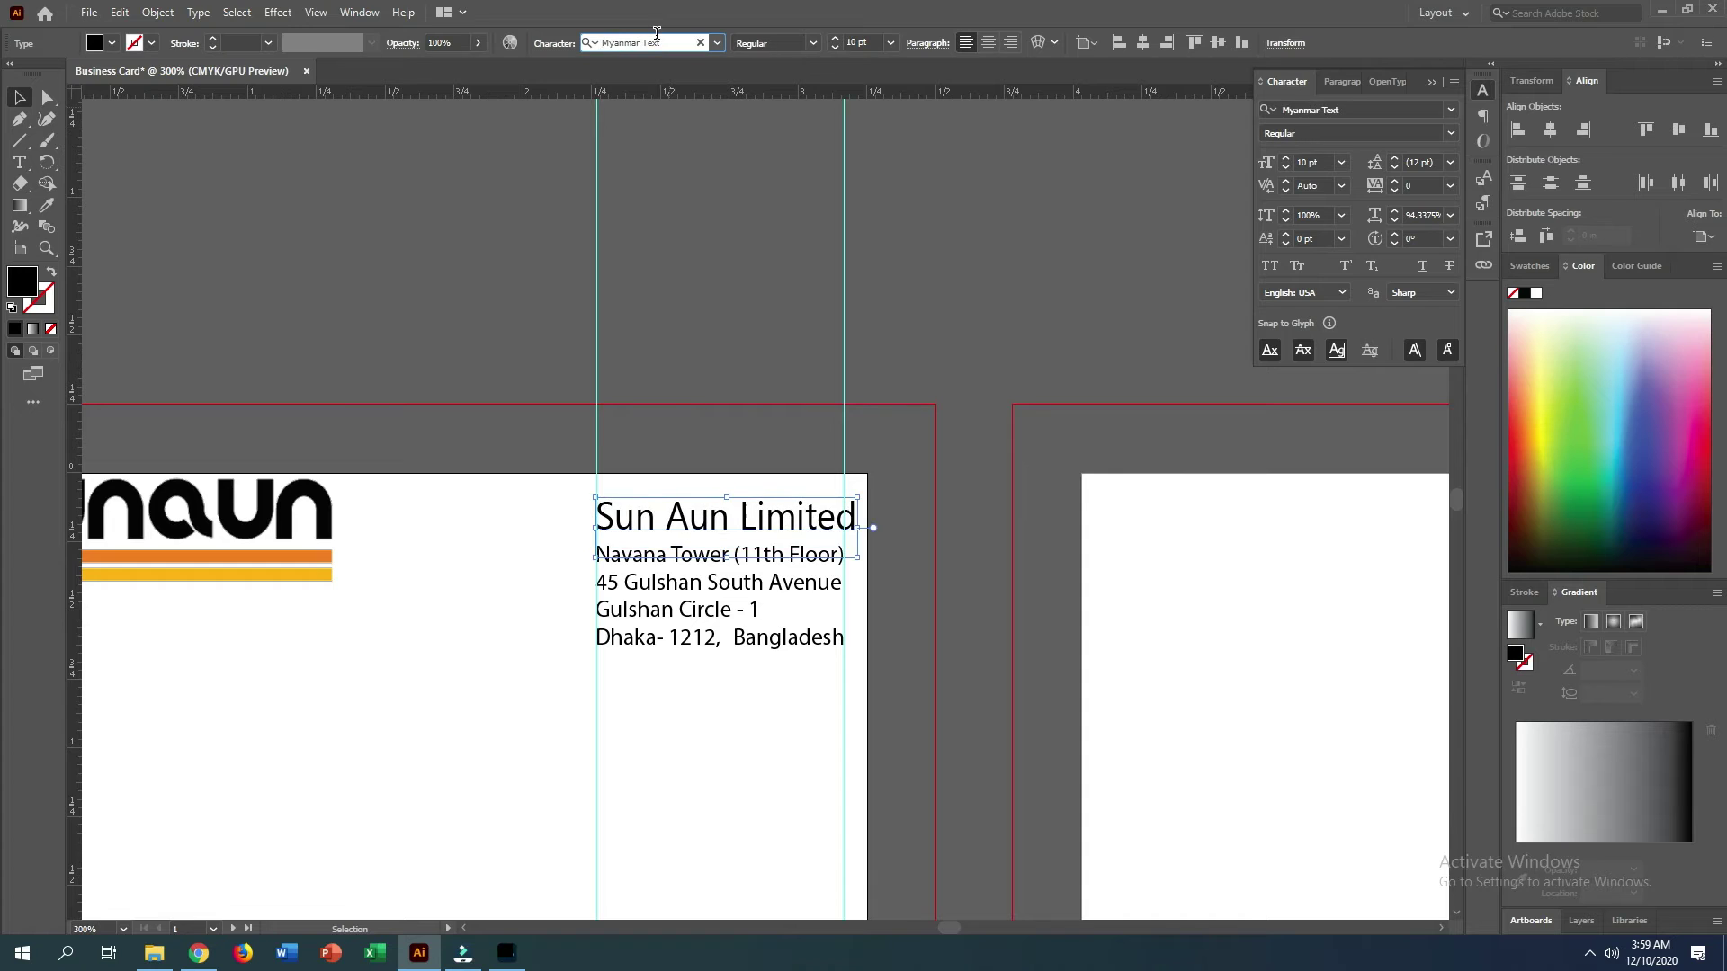
key(alt+Tab)
Search Google for 'SUN AUN Limited fonts download'.
text(Limited )
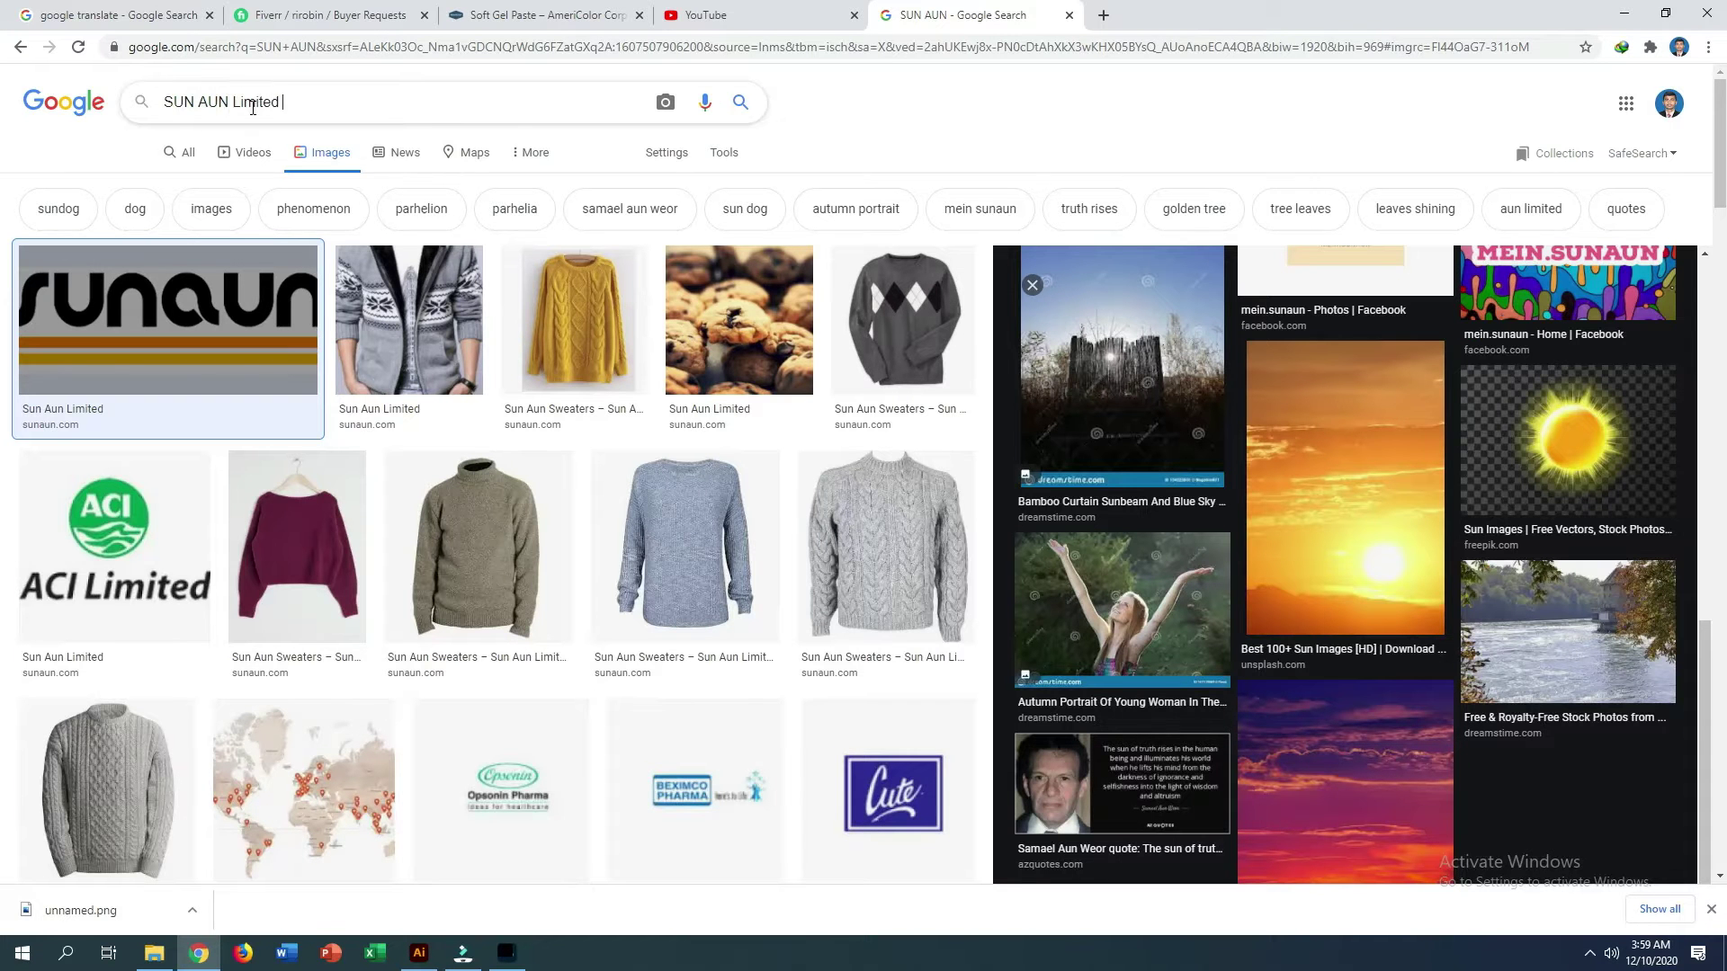
text(fonts)
key(Return)
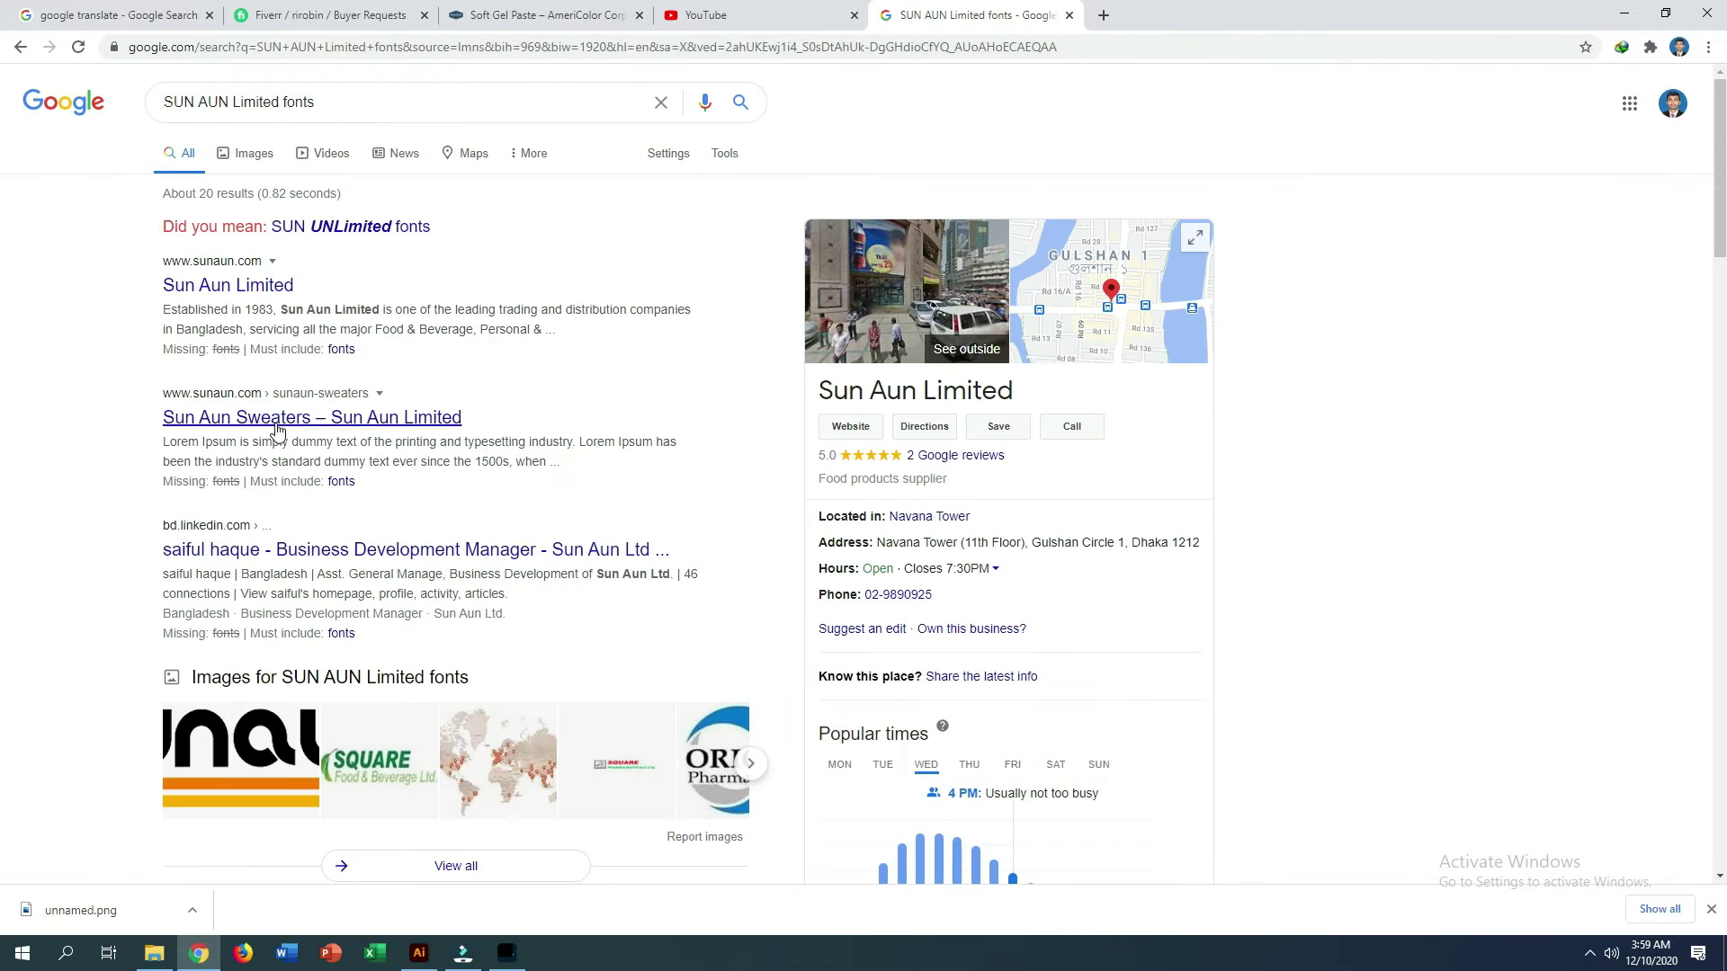
scroll(319, 556, down, 3)
scroll(320, 555, up, 3)
click(342, 103)
text(d)
key(Return)
Browse the sunaun.com company website to see its fonts.
click(239, 285)
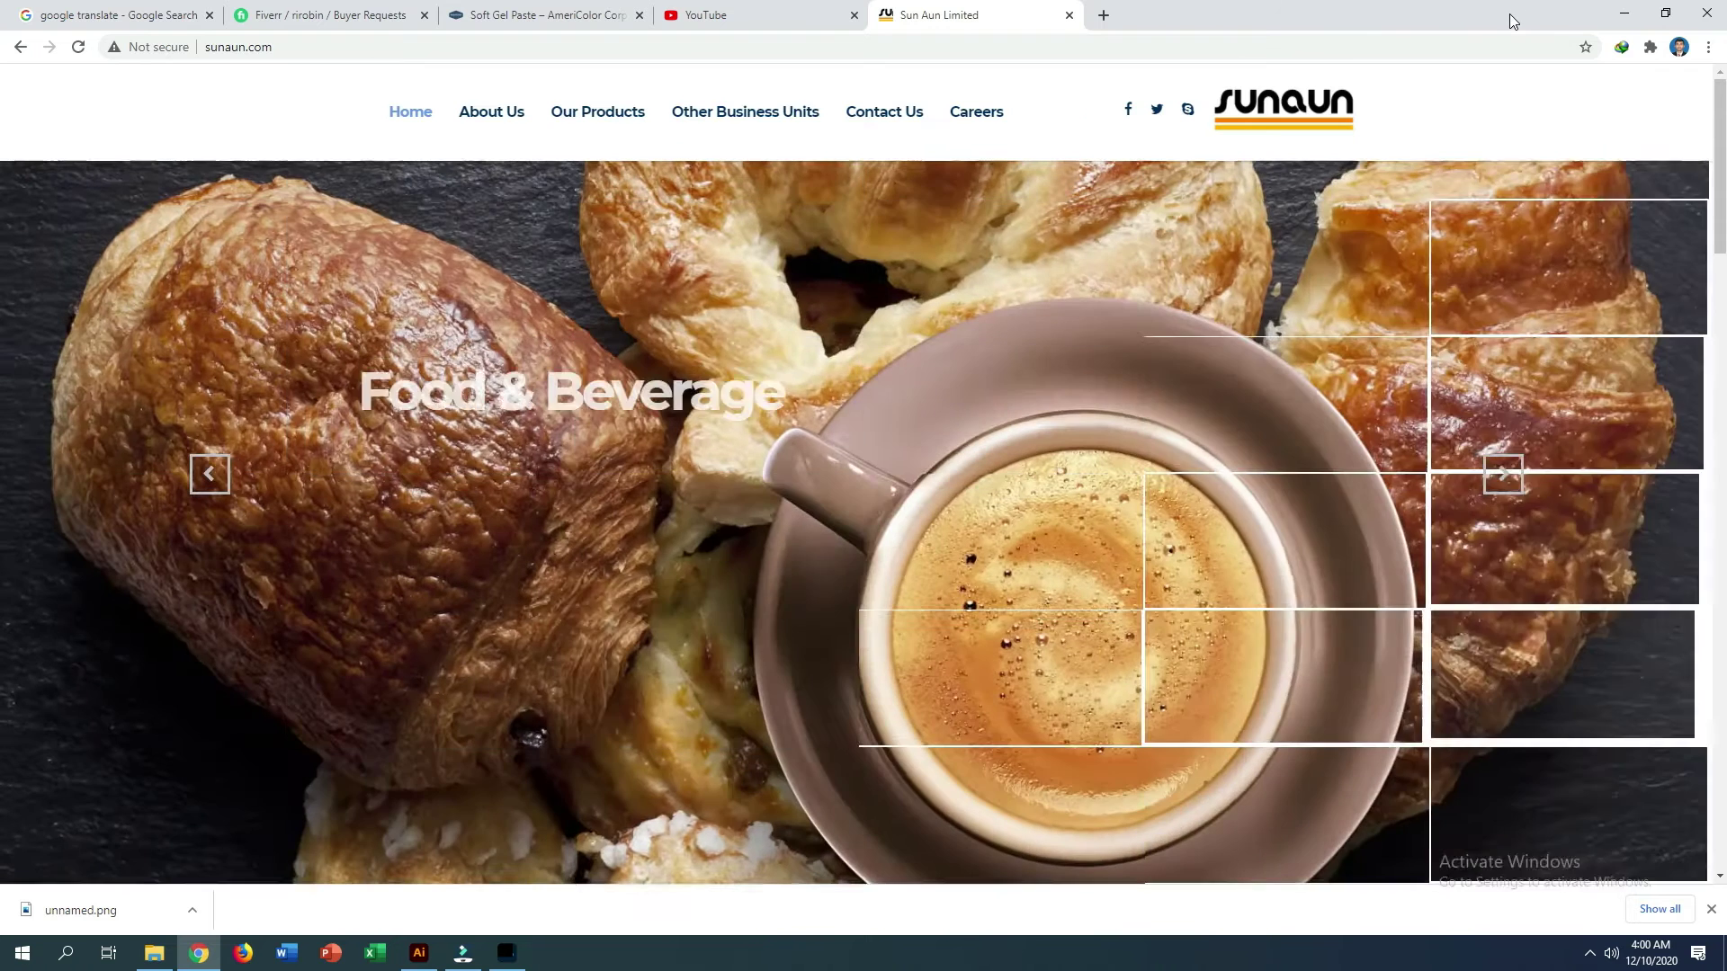
scroll(565, 261, down, 9)
scroll(563, 258, down, 5)
scroll(563, 258, down, 5)
scroll(764, 474, down, 5)
click(20, 47)
Check the fontsgeek Sun Sans-Regular font page and return to the results.
click(378, 681)
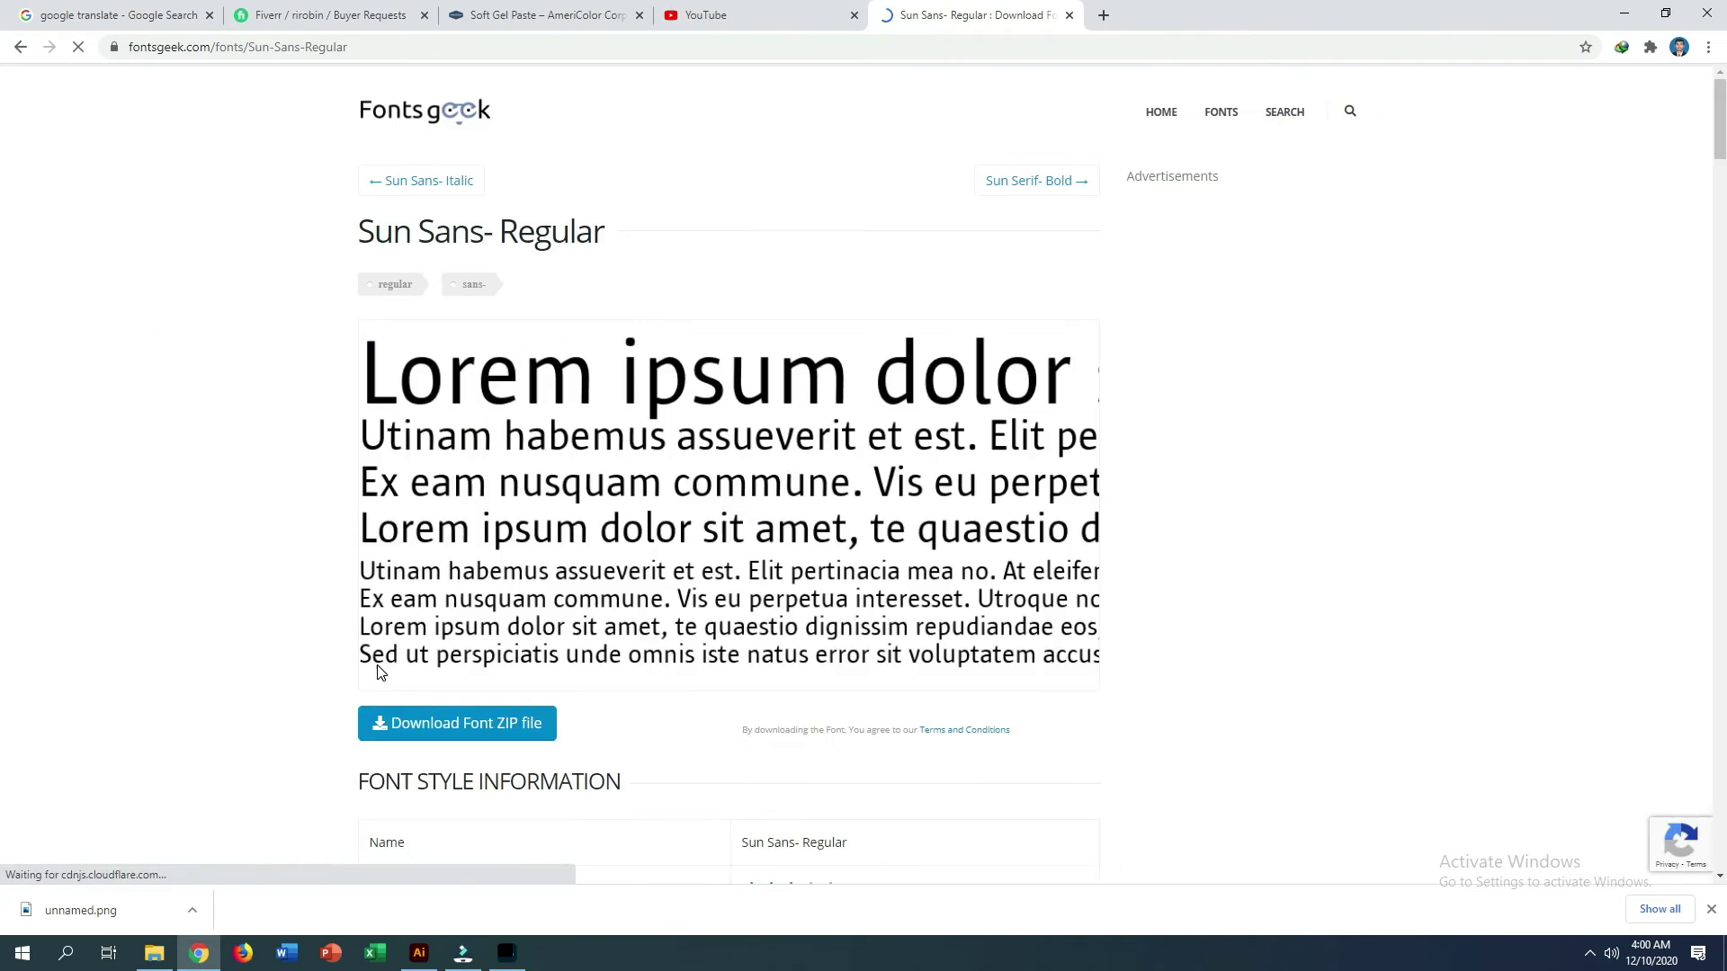
scroll(531, 661, down, 10)
scroll(531, 662, up, 10)
click(20, 47)
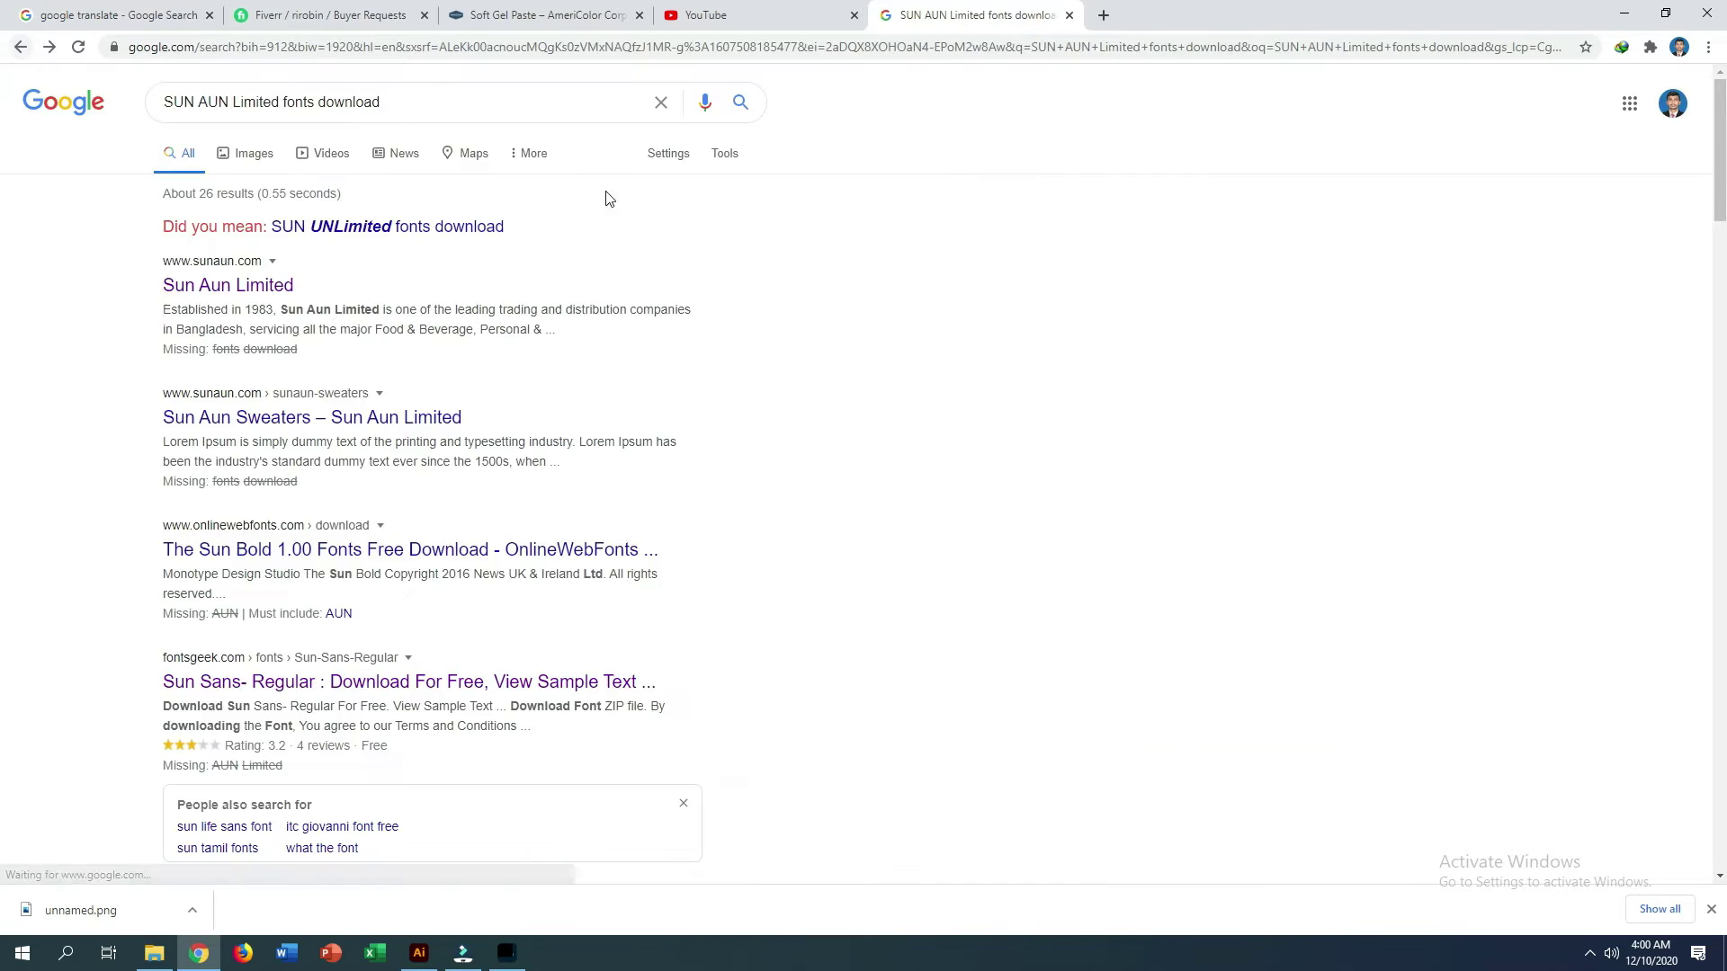
scroll(336, 667, down, 5)
scroll(335, 666, down, 5)
Pick Bauhaus 93 from the font family list for the title.
key(alt+Tab)
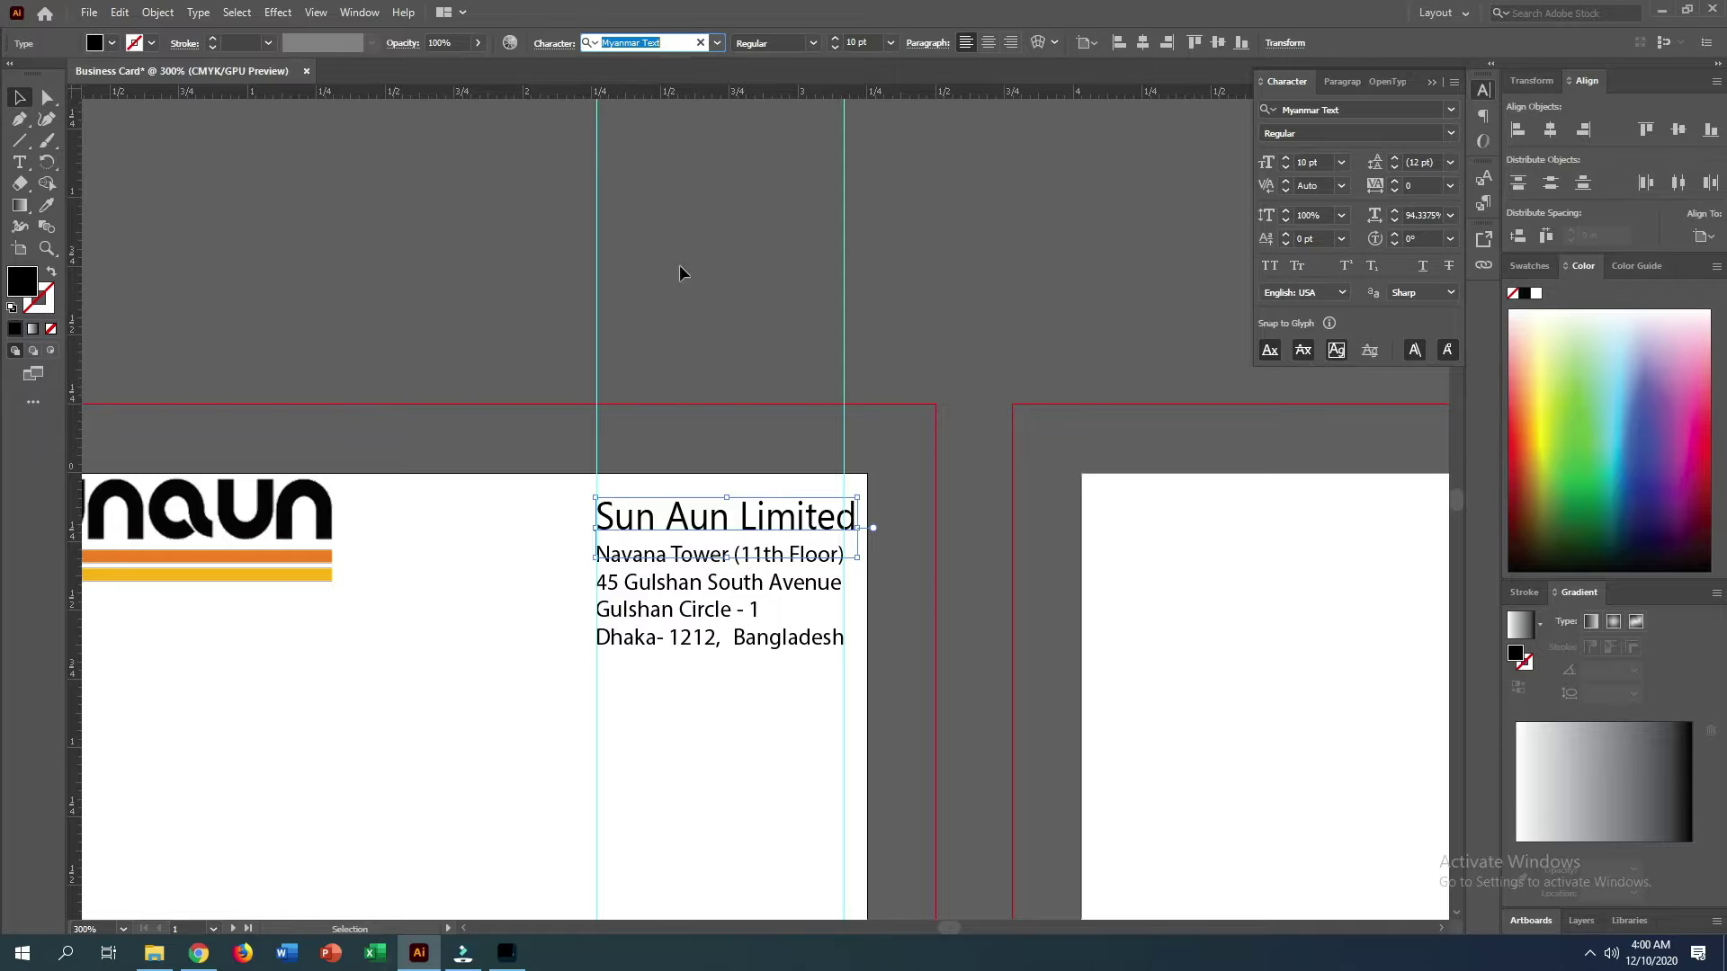
click(802, 605)
click(719, 45)
scroll(900, 359, up, 10)
scroll(900, 315, up, 10)
scroll(904, 201, up, 5)
scroll(871, 529, down, 3)
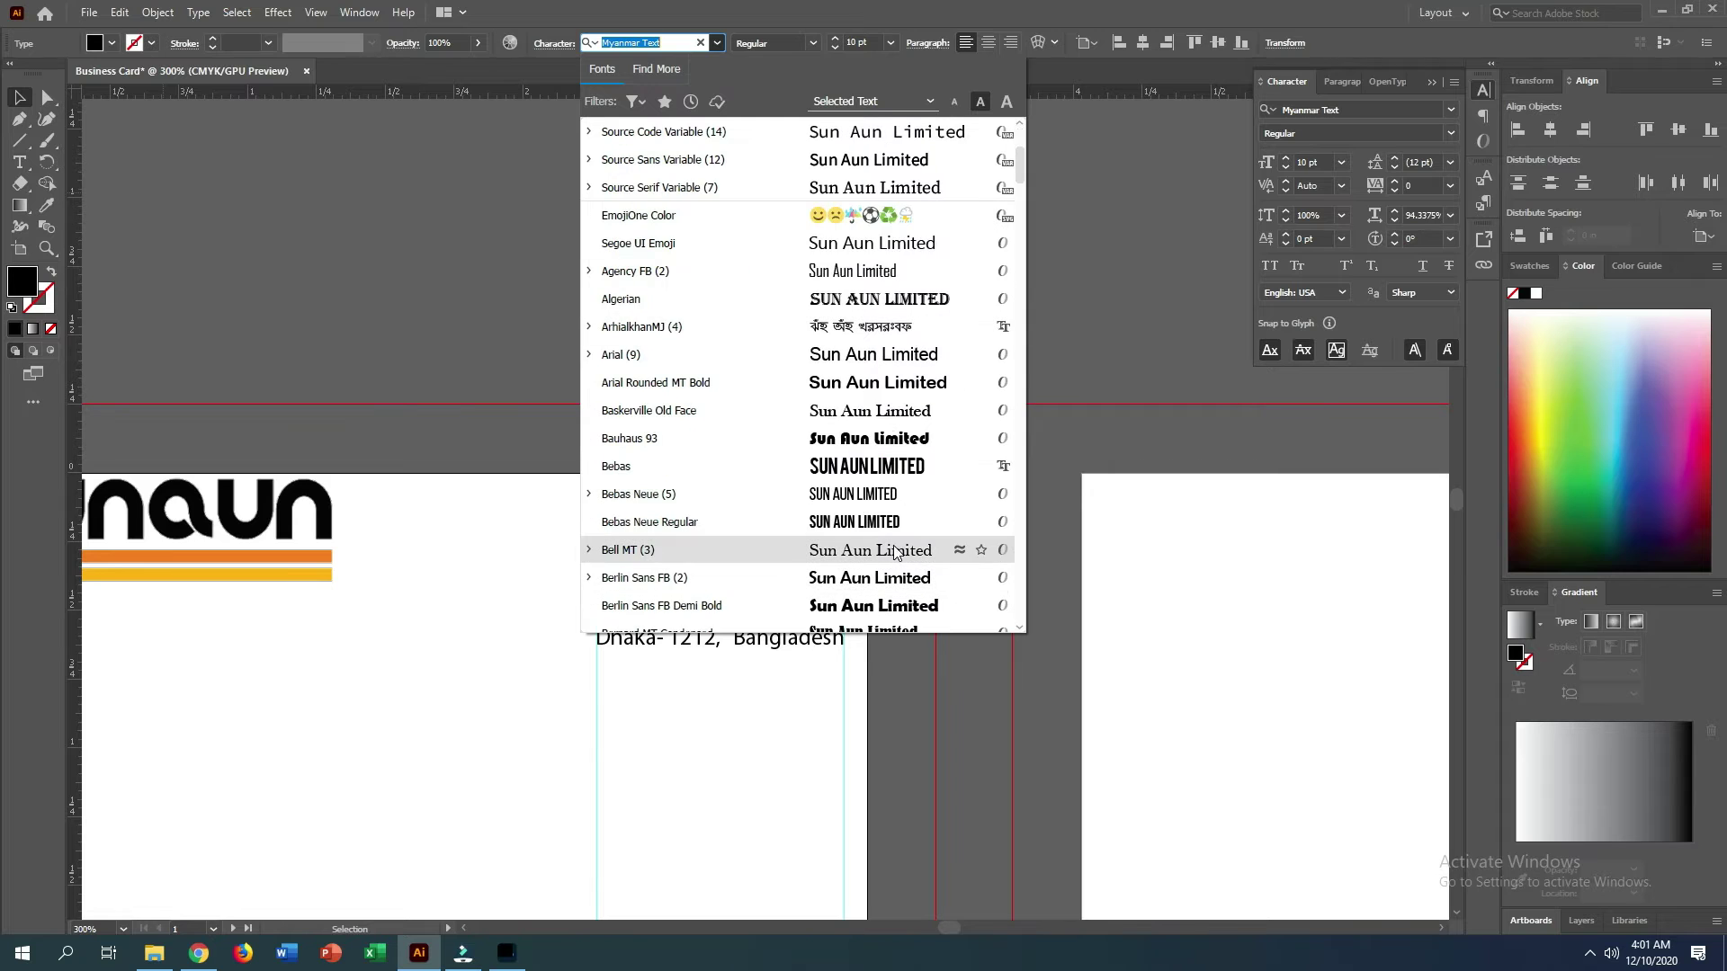
click(893, 444)
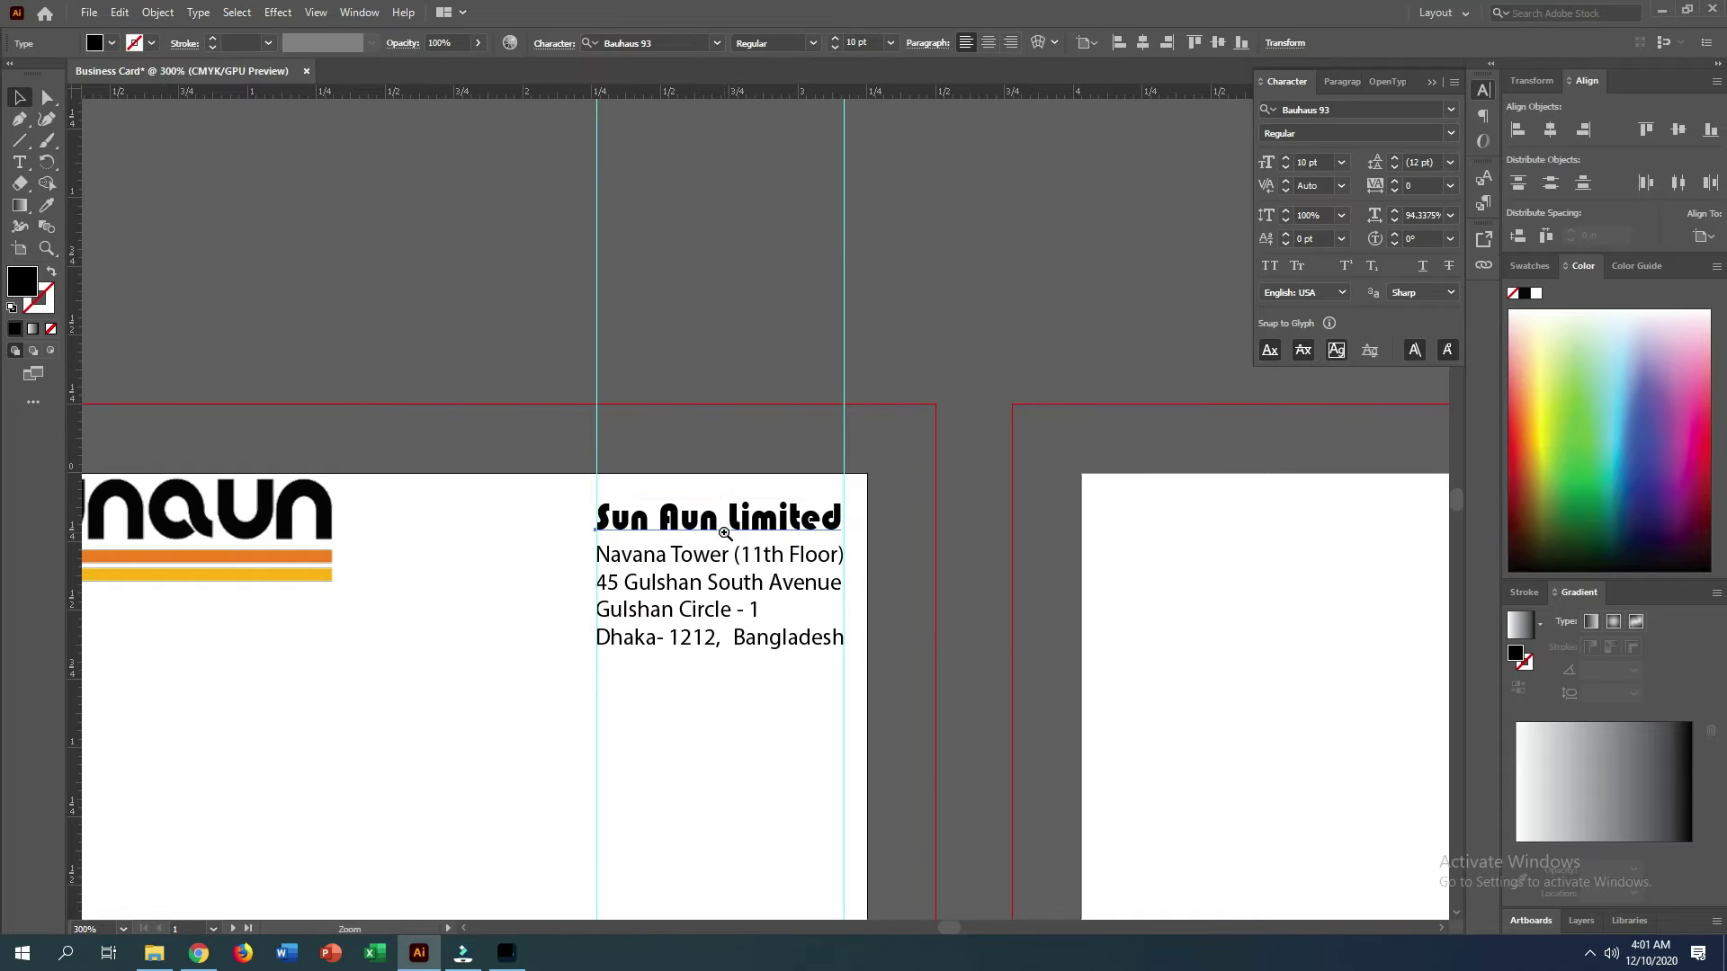
Zoom in and confirm Bauhaus 93 on the Sun Aun Limited title.
click(725, 533)
click(1335, 109)
key(Down)
key(Up)
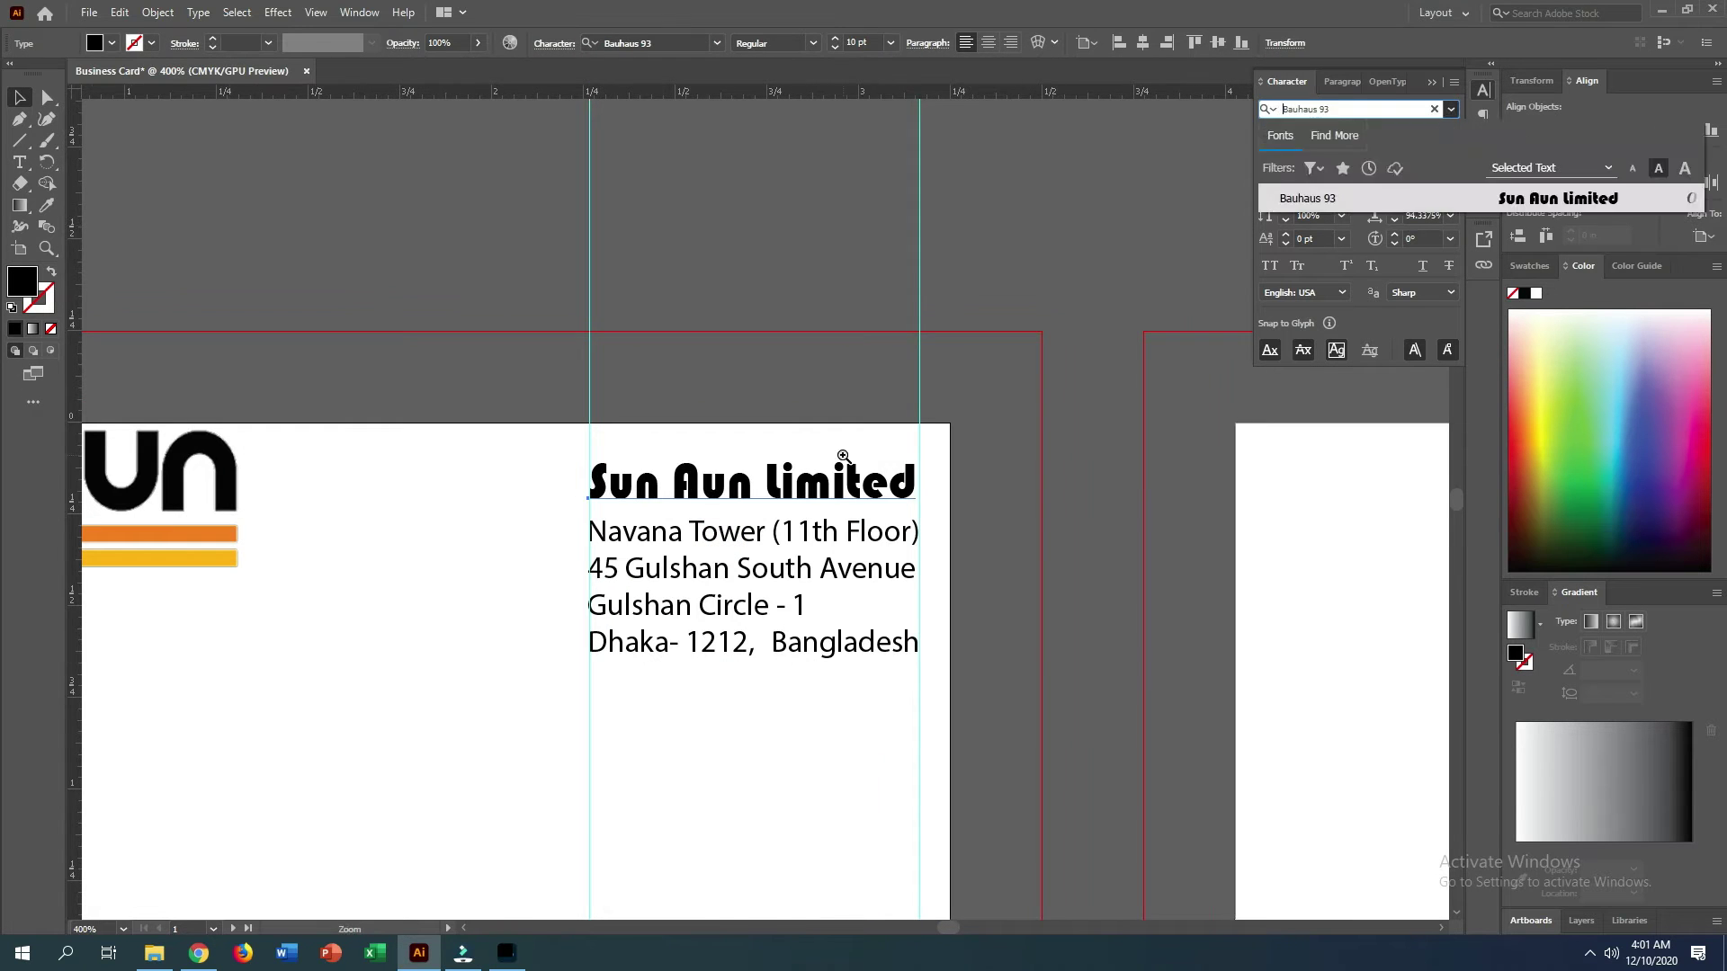
click(844, 457)
key(ctrl+shift+a)
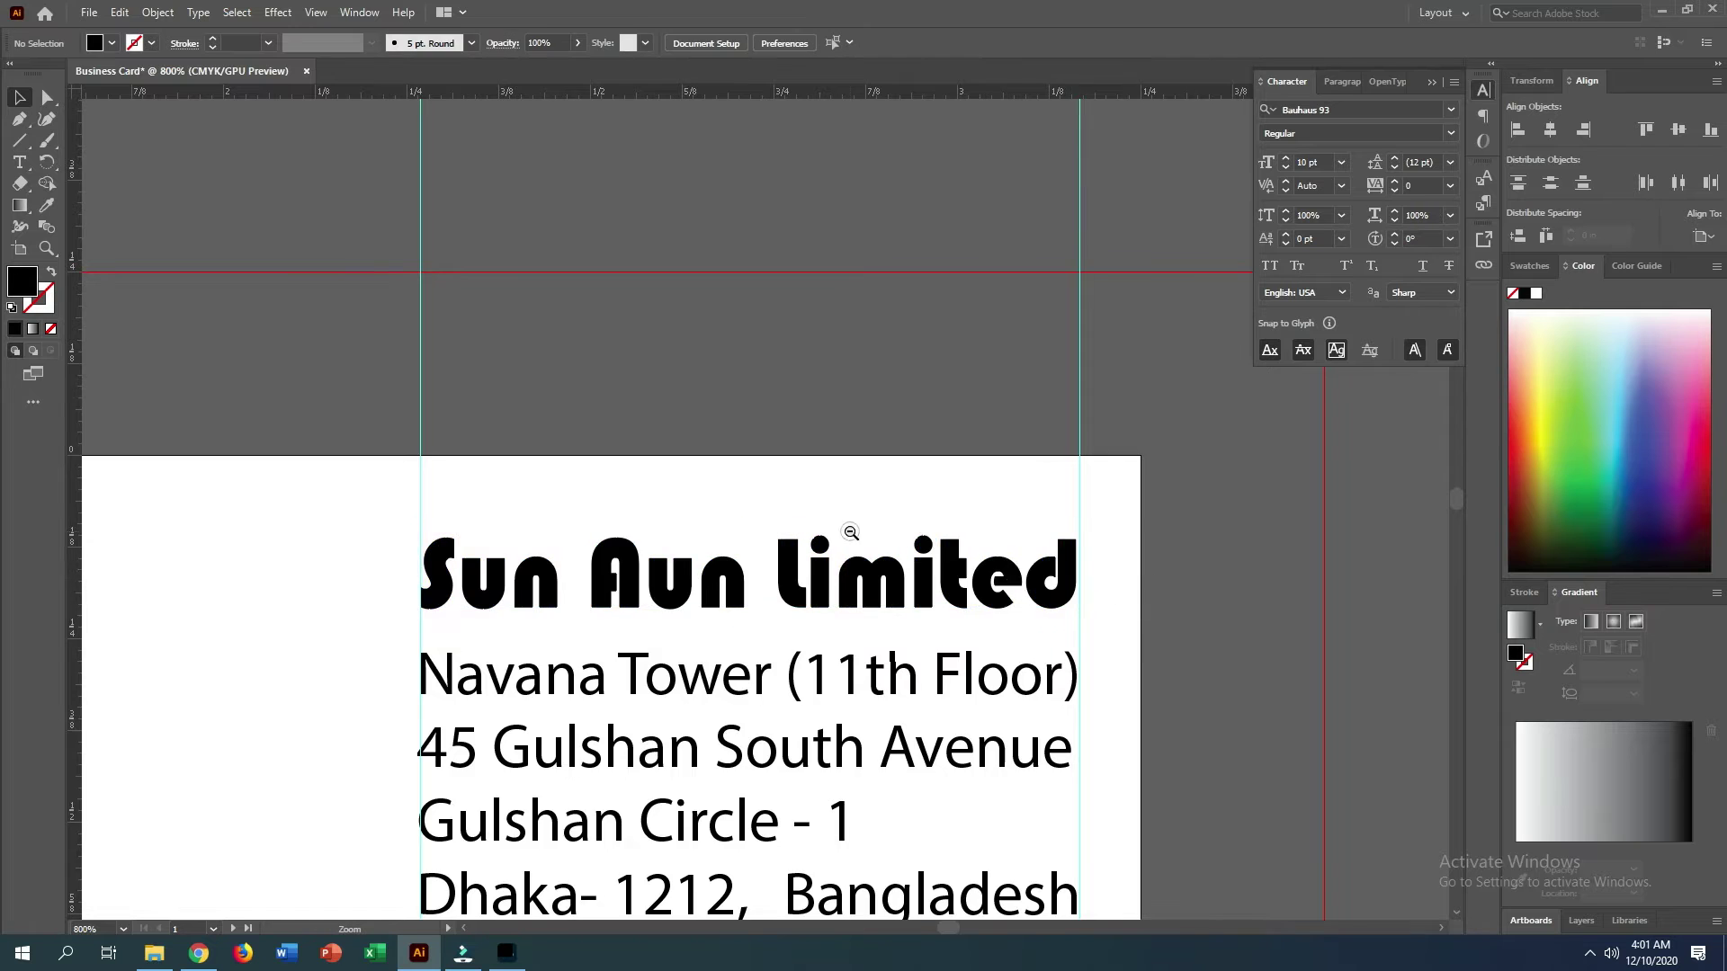
Reselect the title on the card and open the font list again.
click(850, 533)
click(704, 474)
click(743, 416)
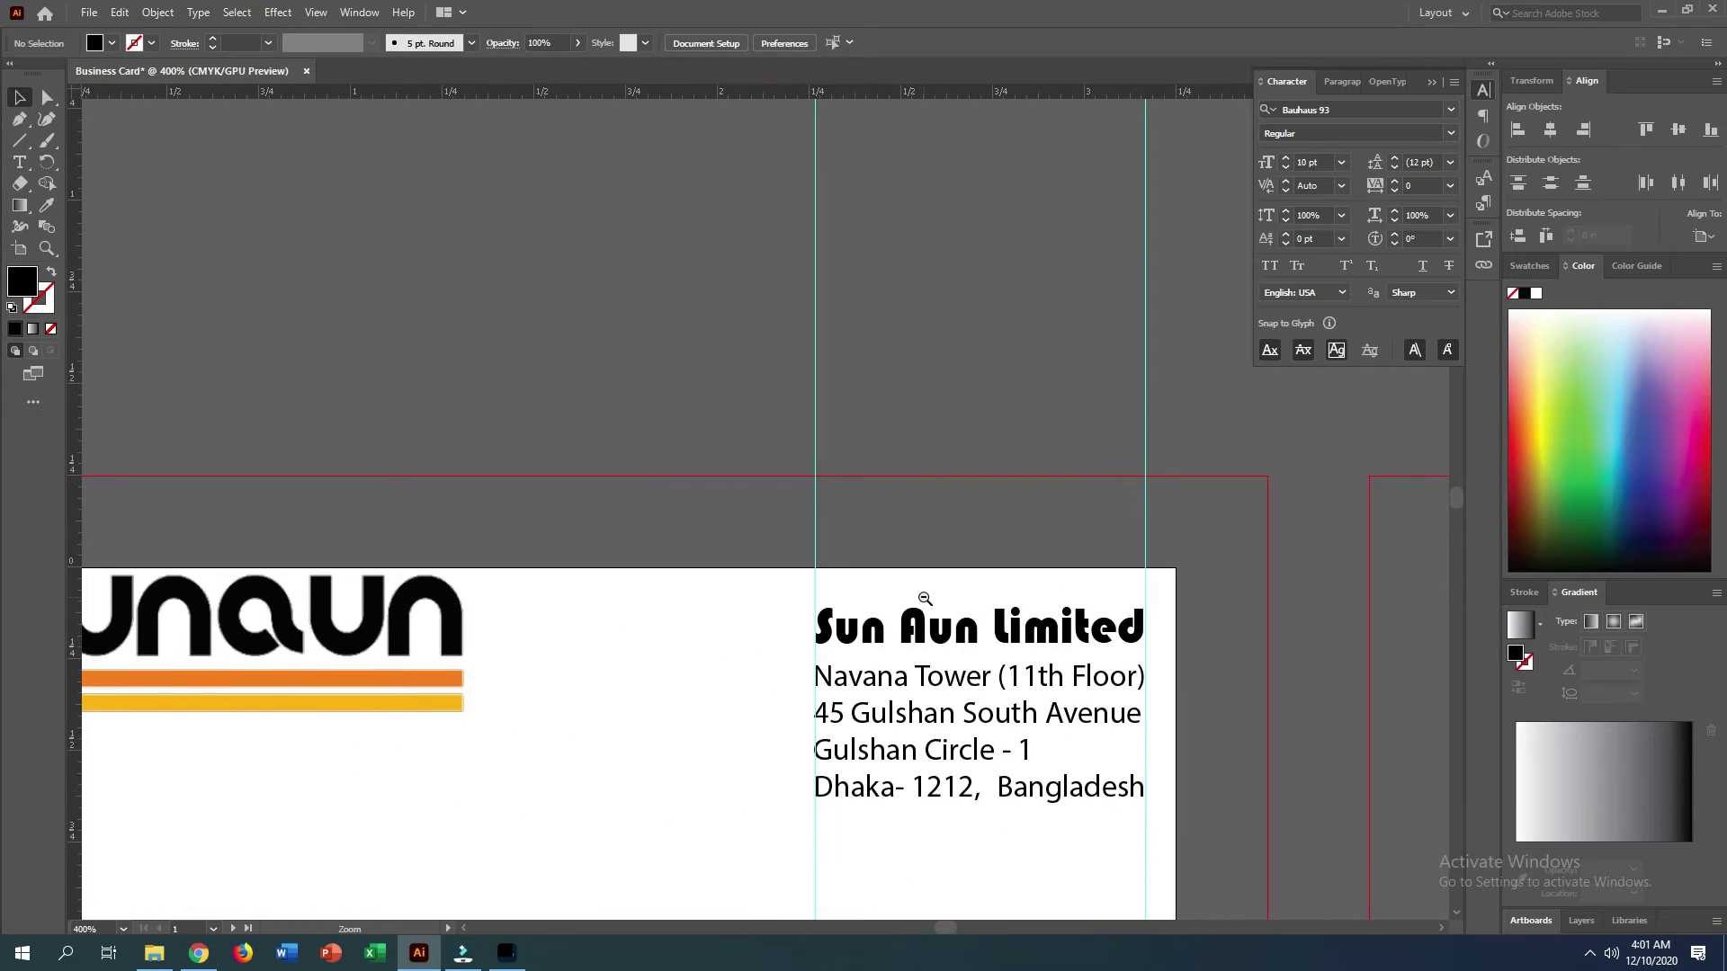
click(926, 612)
click(717, 42)
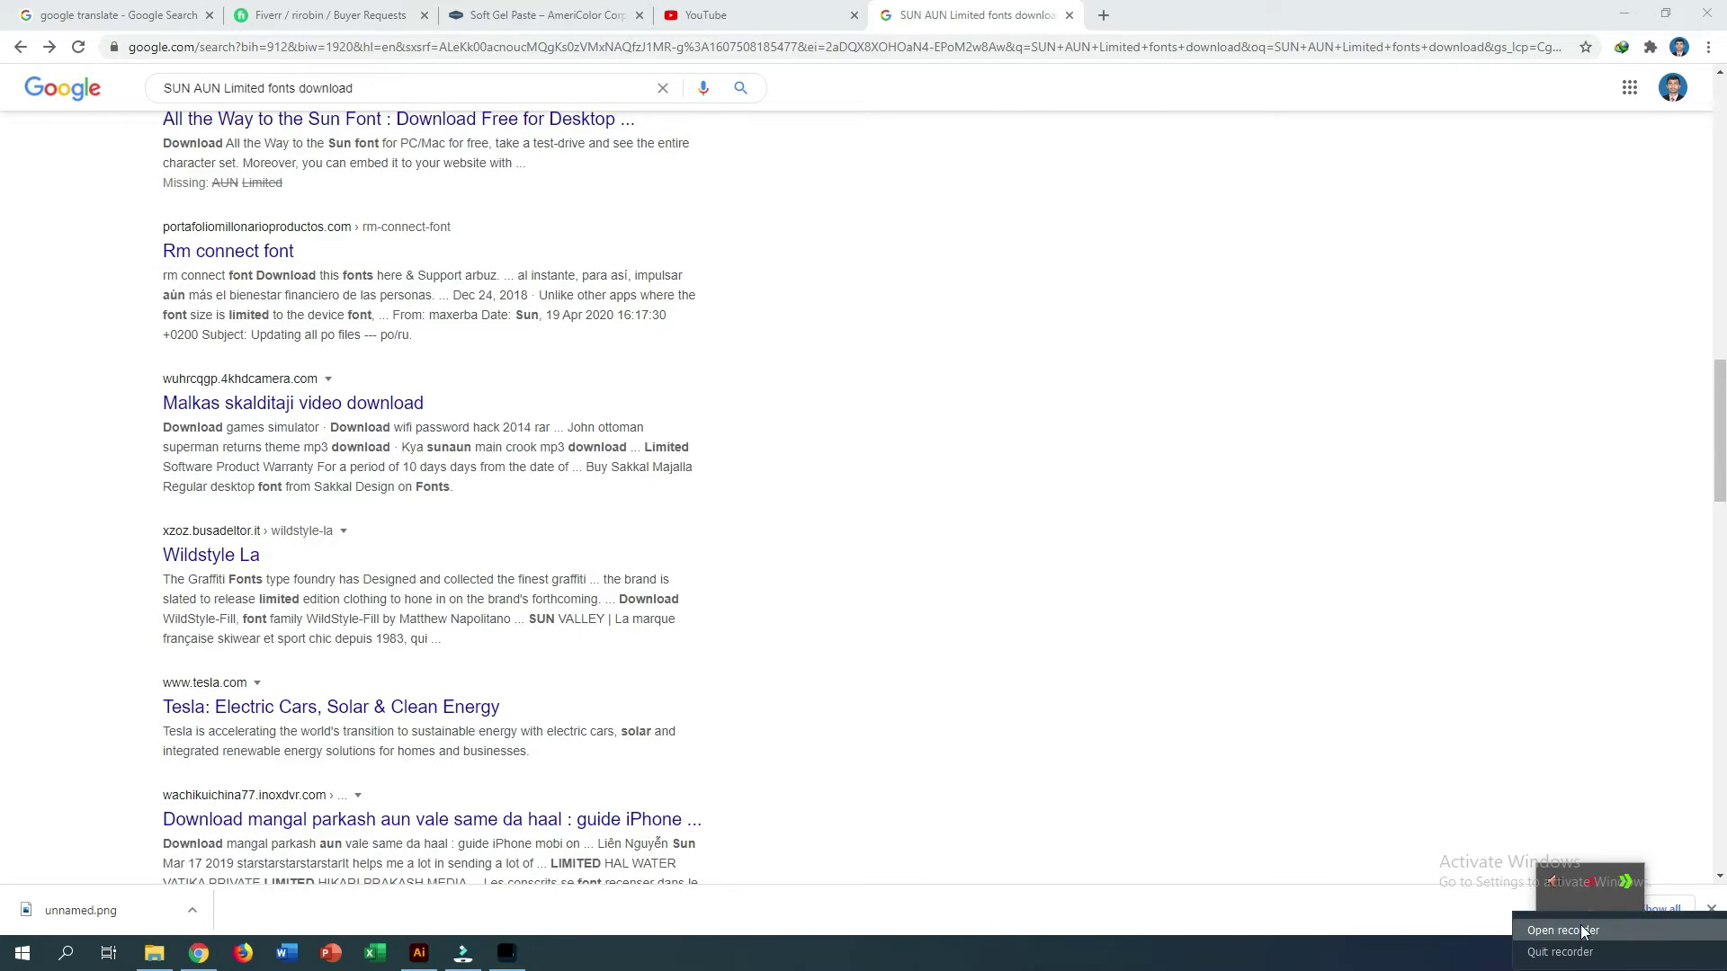
click(1591, 917)
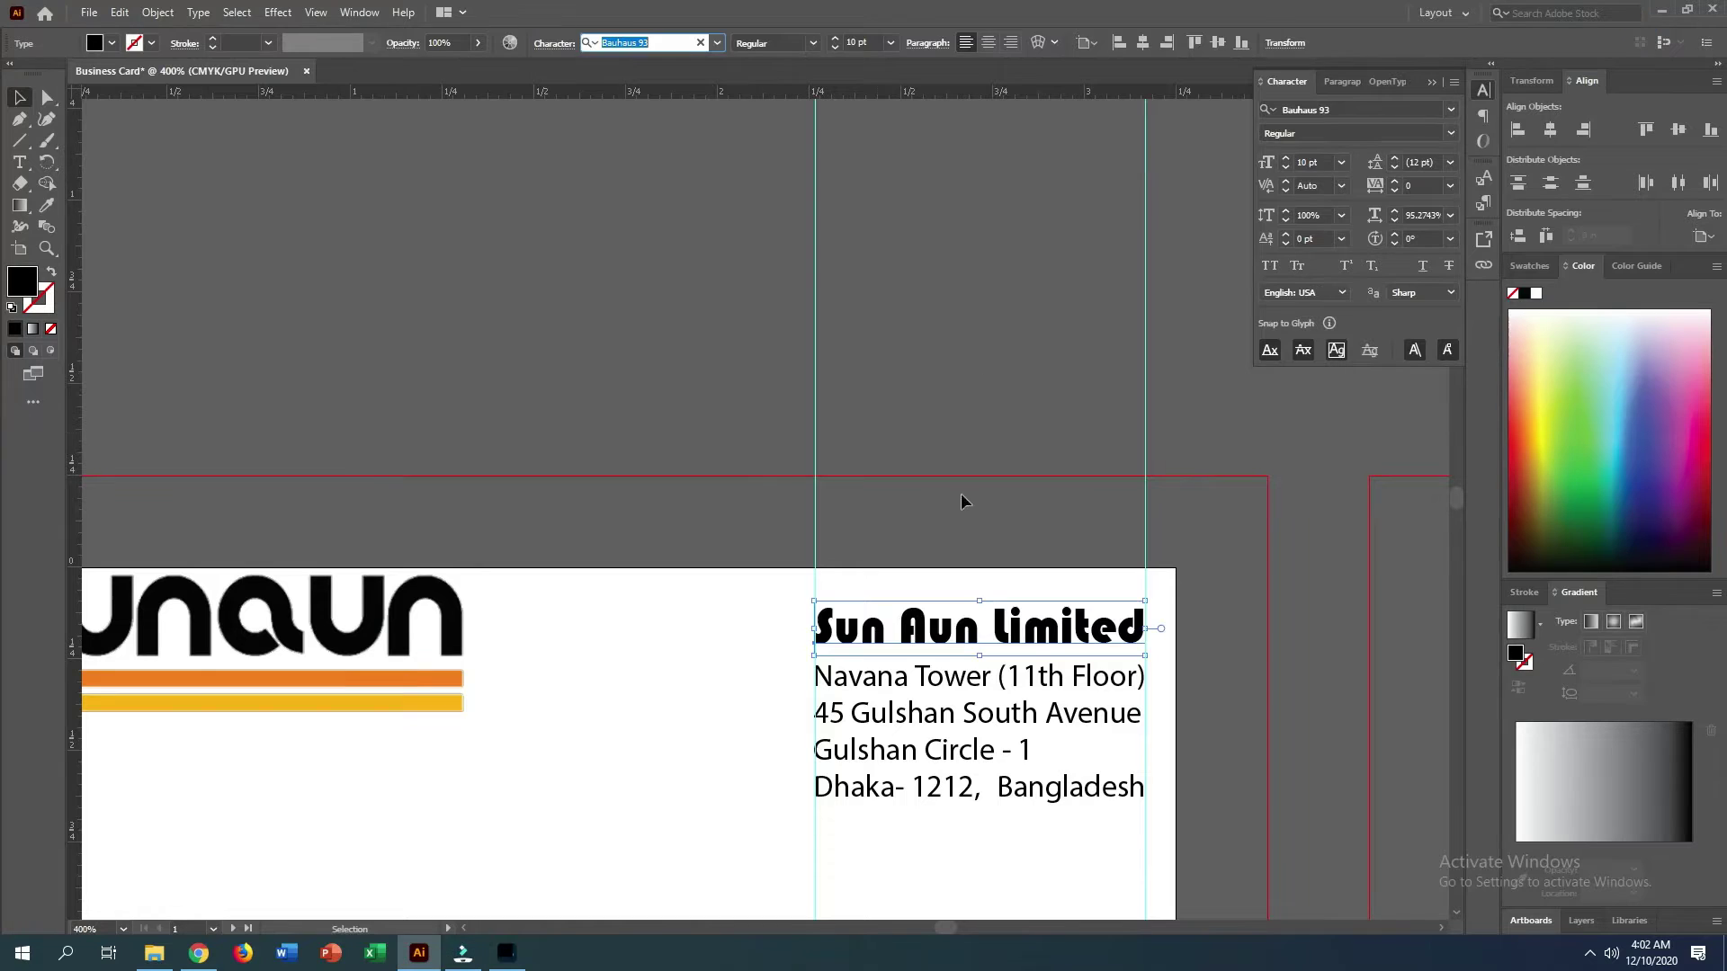
Enlarge the logo and the name-and-address block, moving the text to the card's top right.
drag(956, 489, 1154, 552)
scroll(1021, 509, right, 5)
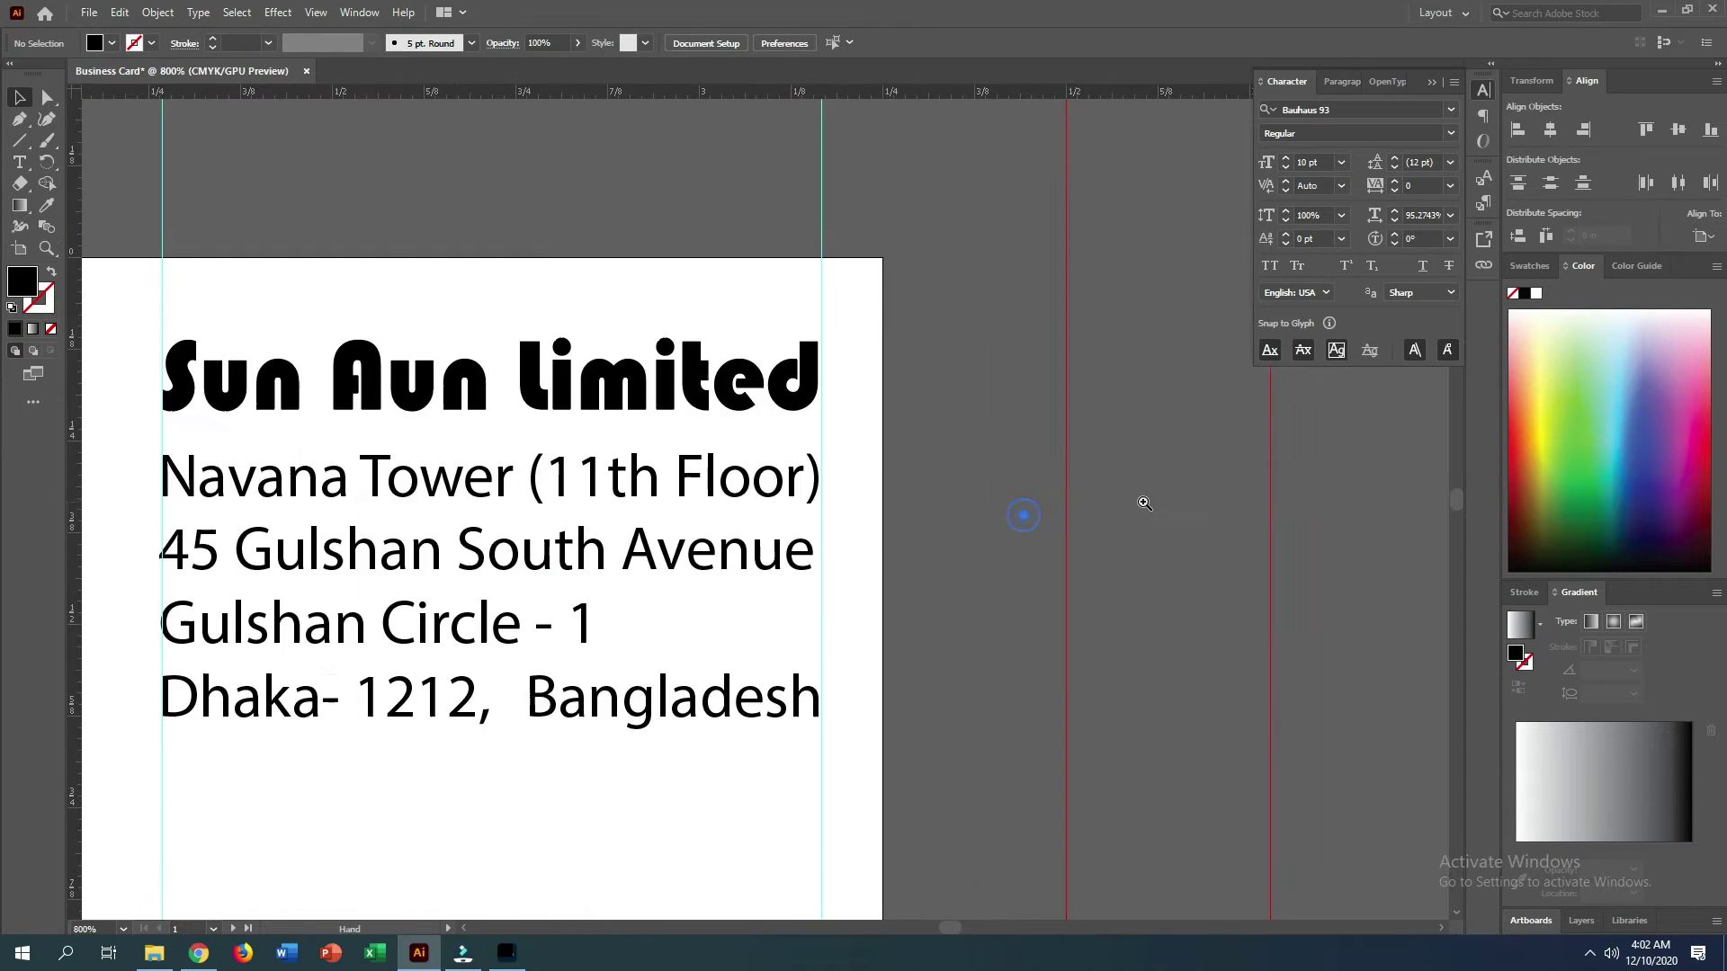
scroll(1021, 509, down, 4)
scroll(679, 407, down, 2)
click(761, 438)
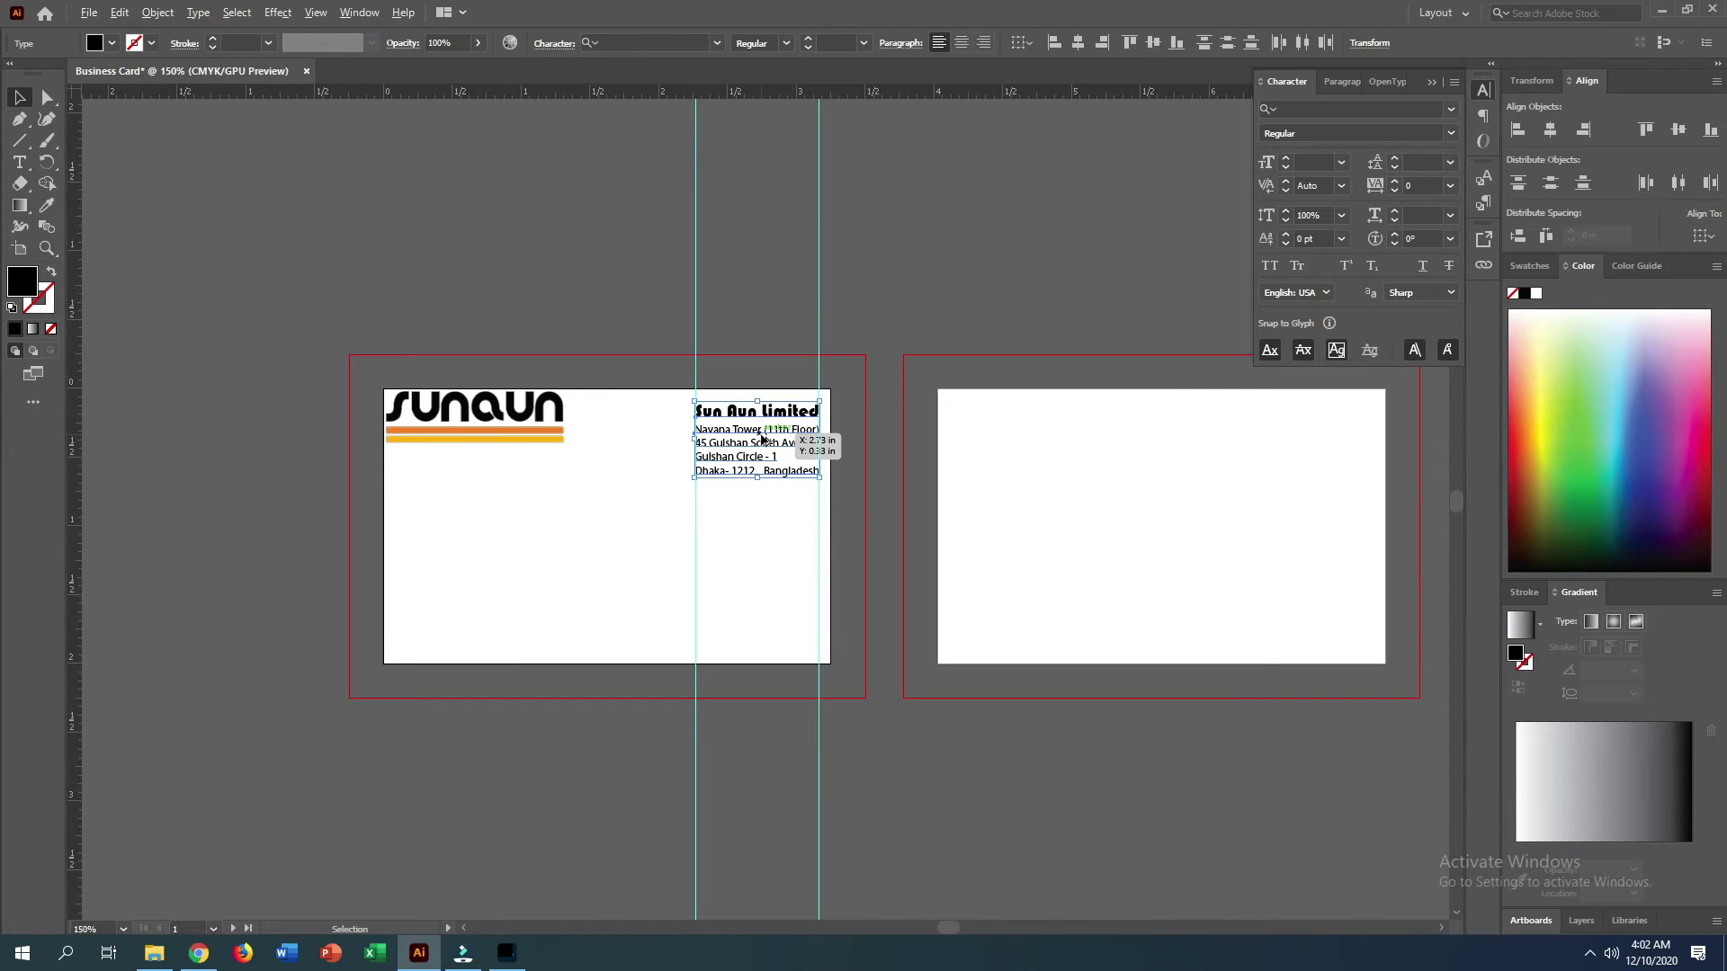
click(477, 409)
drag(564, 442, 607, 468)
drag(695, 401, 674, 390)
drag(783, 409, 776, 410)
Alt-drag a copy of the name-and-address block to just below the logo.
key(ctrl+shift+a)
key(ctrl+plus)
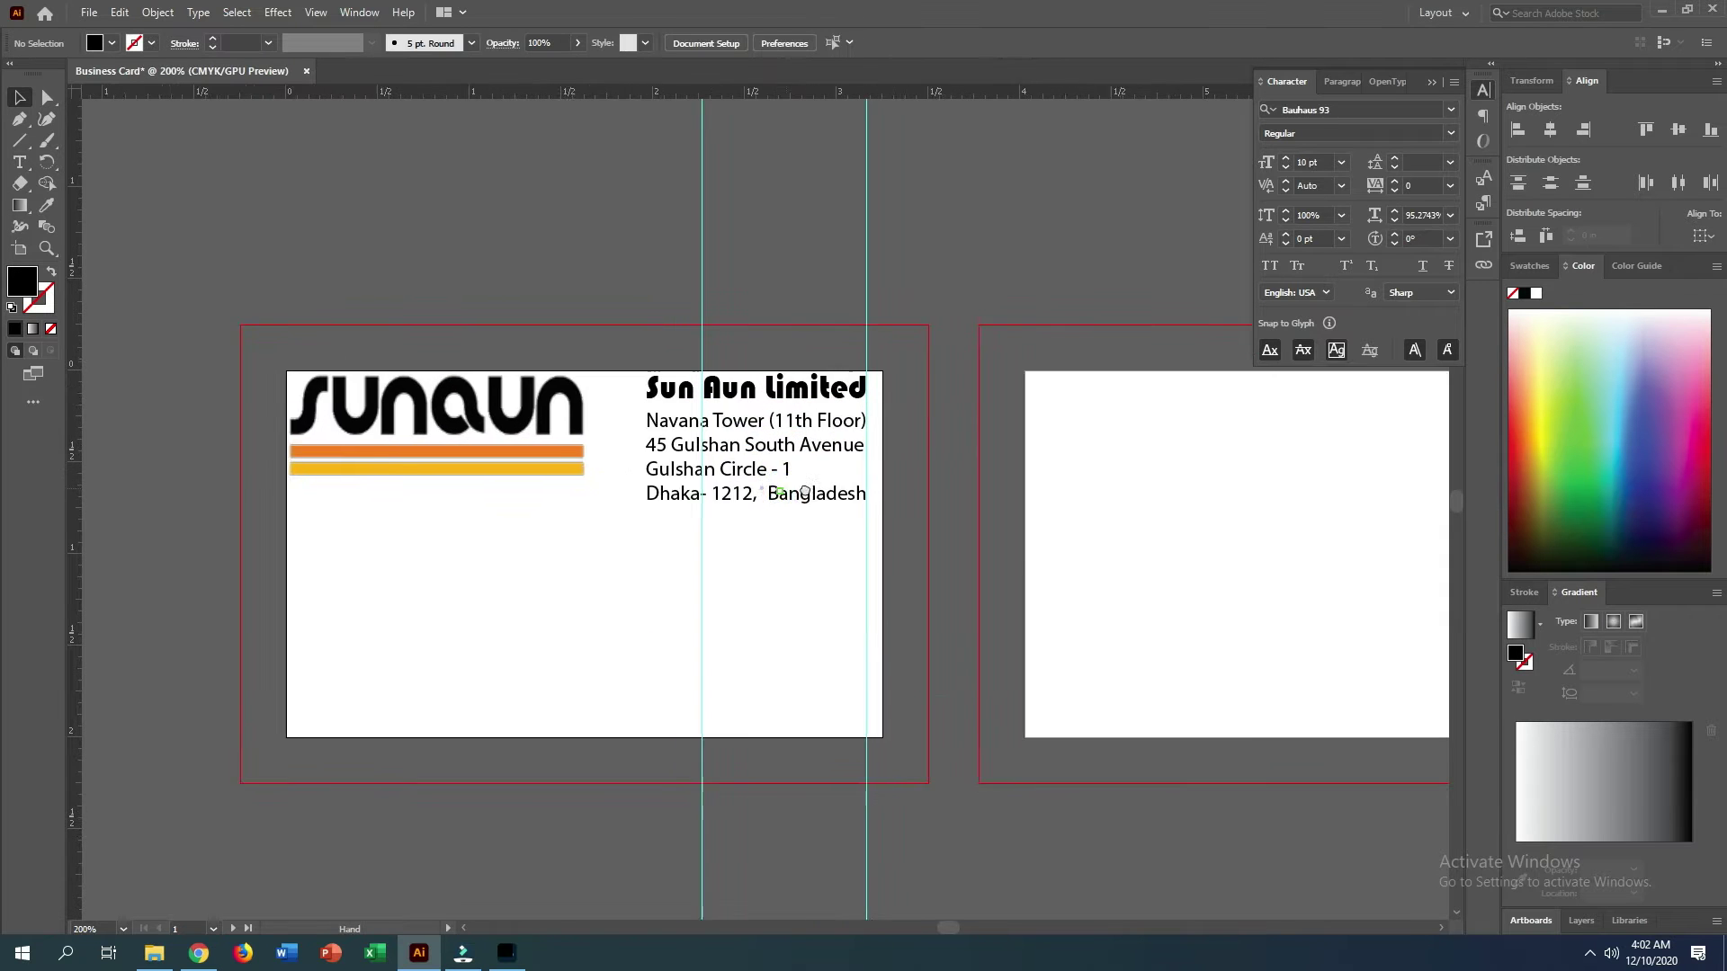
mouse_move(729, 465)
mouse_down()
mouse_move(874, 441)
mouse_move(966, 352)
mouse_up()
mouse_move(948, 288)
mouse_down()
mouse_move(717, 471)
mouse_move(717, 418)
mouse_move(632, 372)
mouse_up()
drag(797, 417, 795, 443)
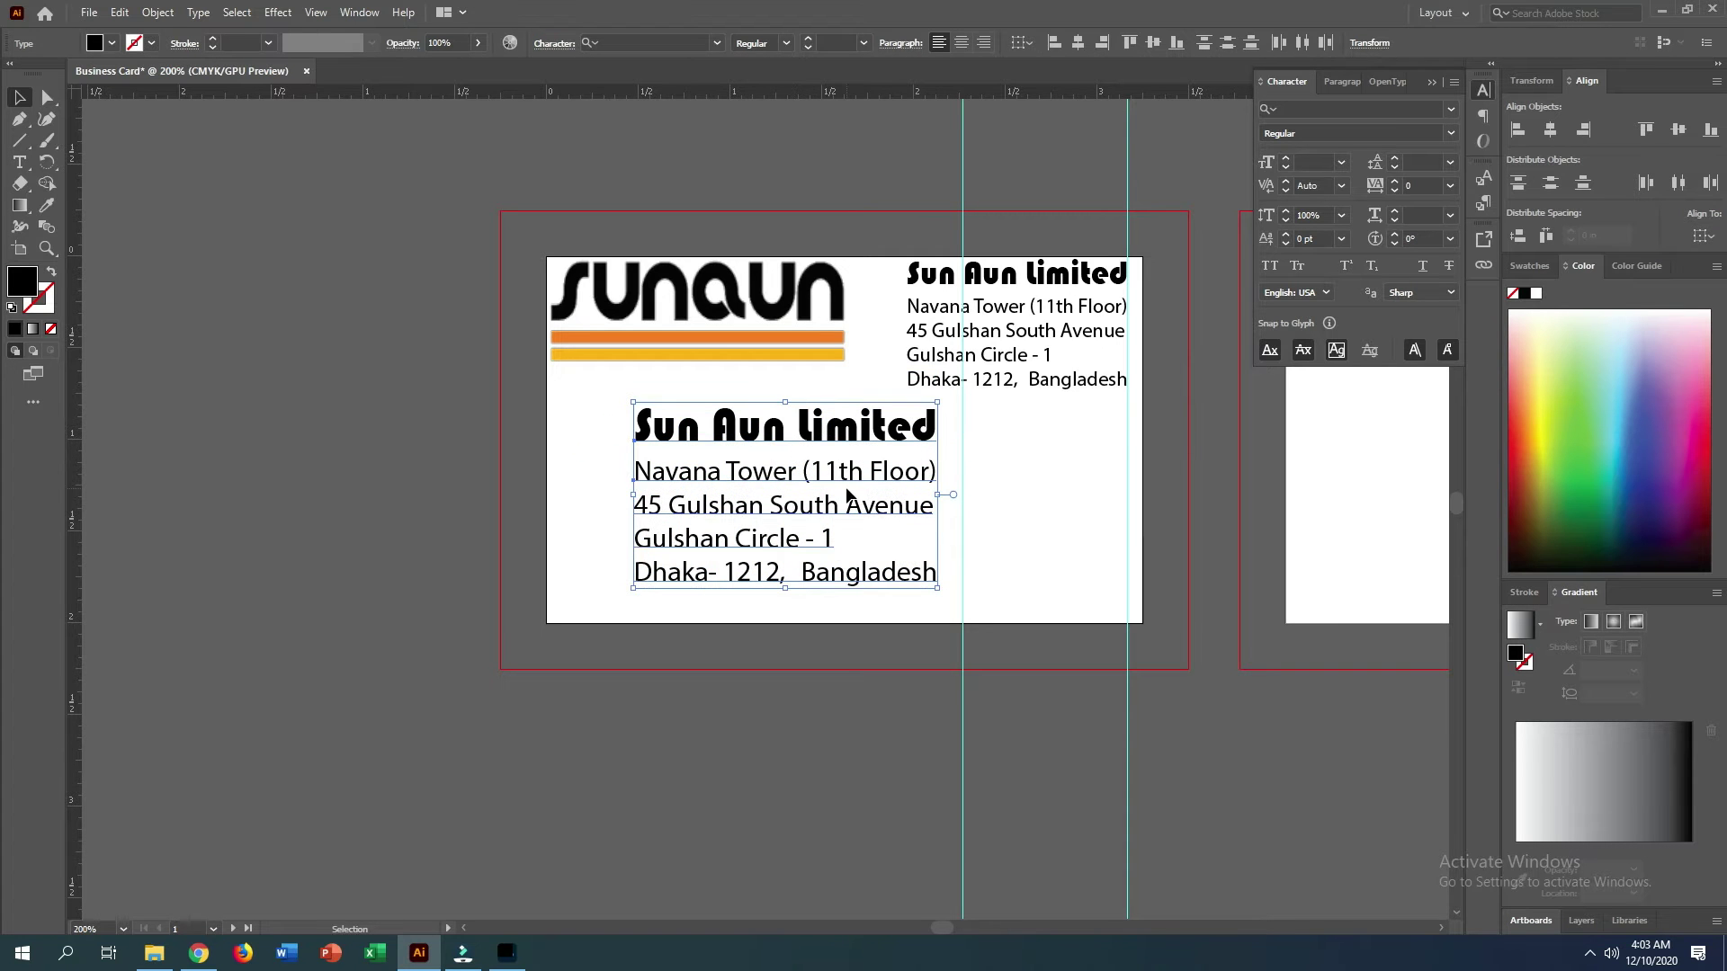
Replace the copied Sun Aun Limited title line with the contact's name in Arial.
drag(935, 424, 556, 446)
text(MD)
key(BackSpace)
key(BackSpace)
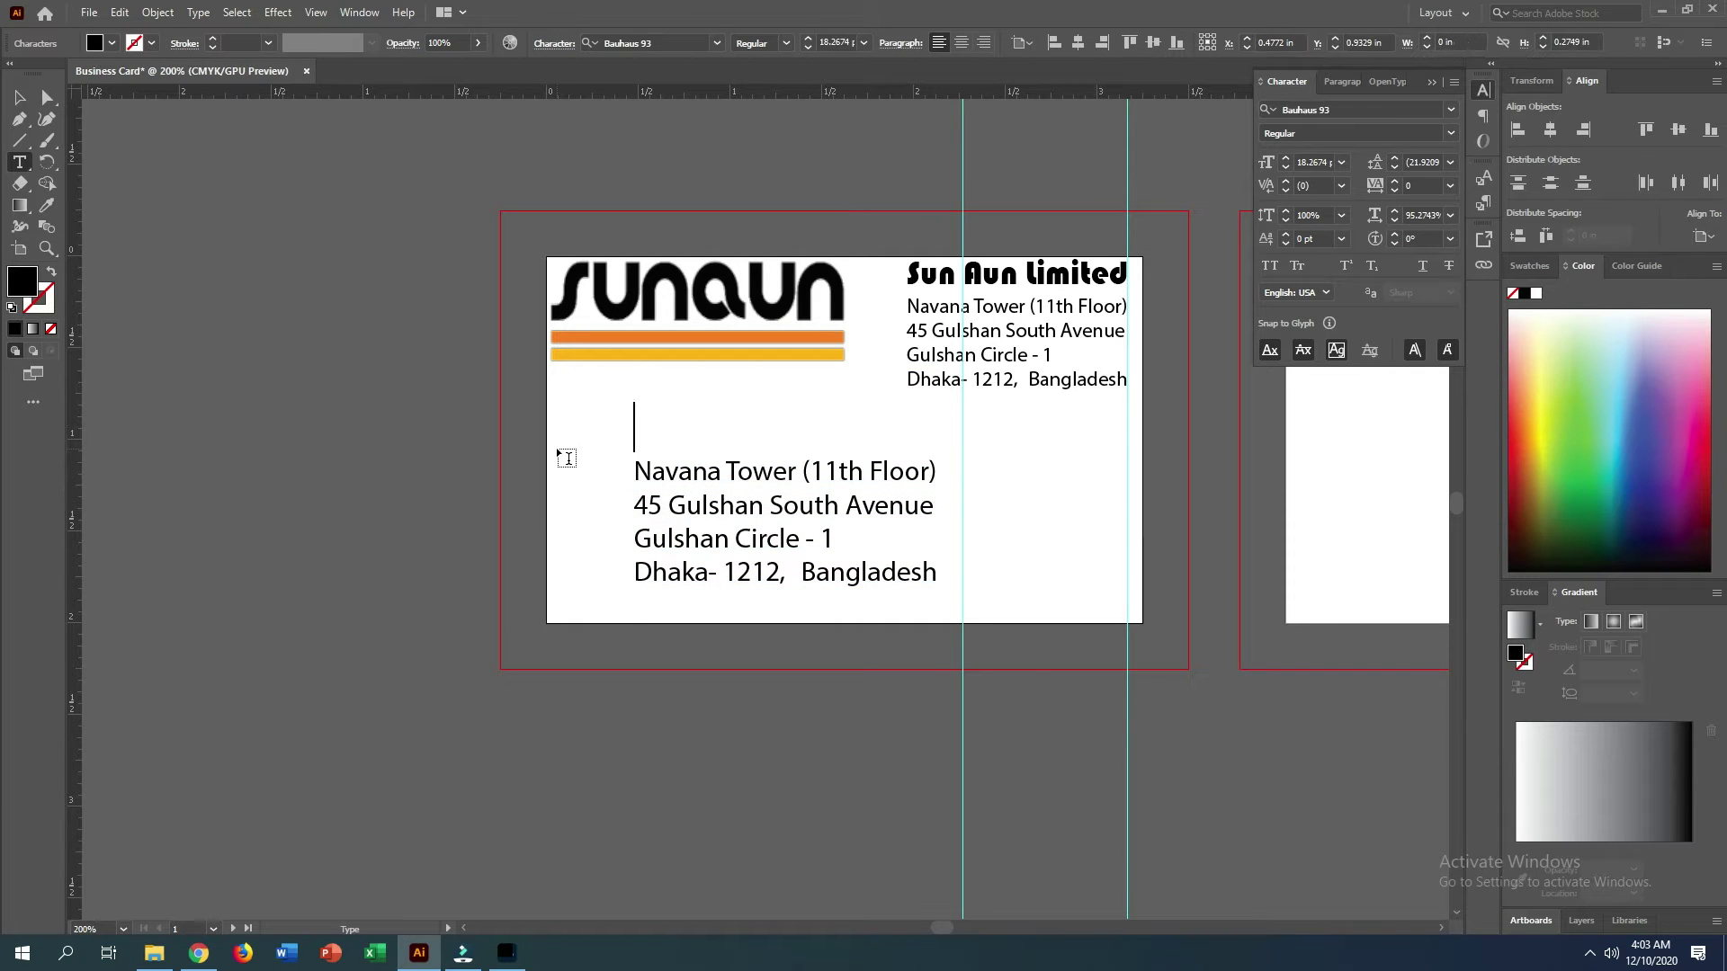
text(ari)
click(656, 243)
click(632, 443)
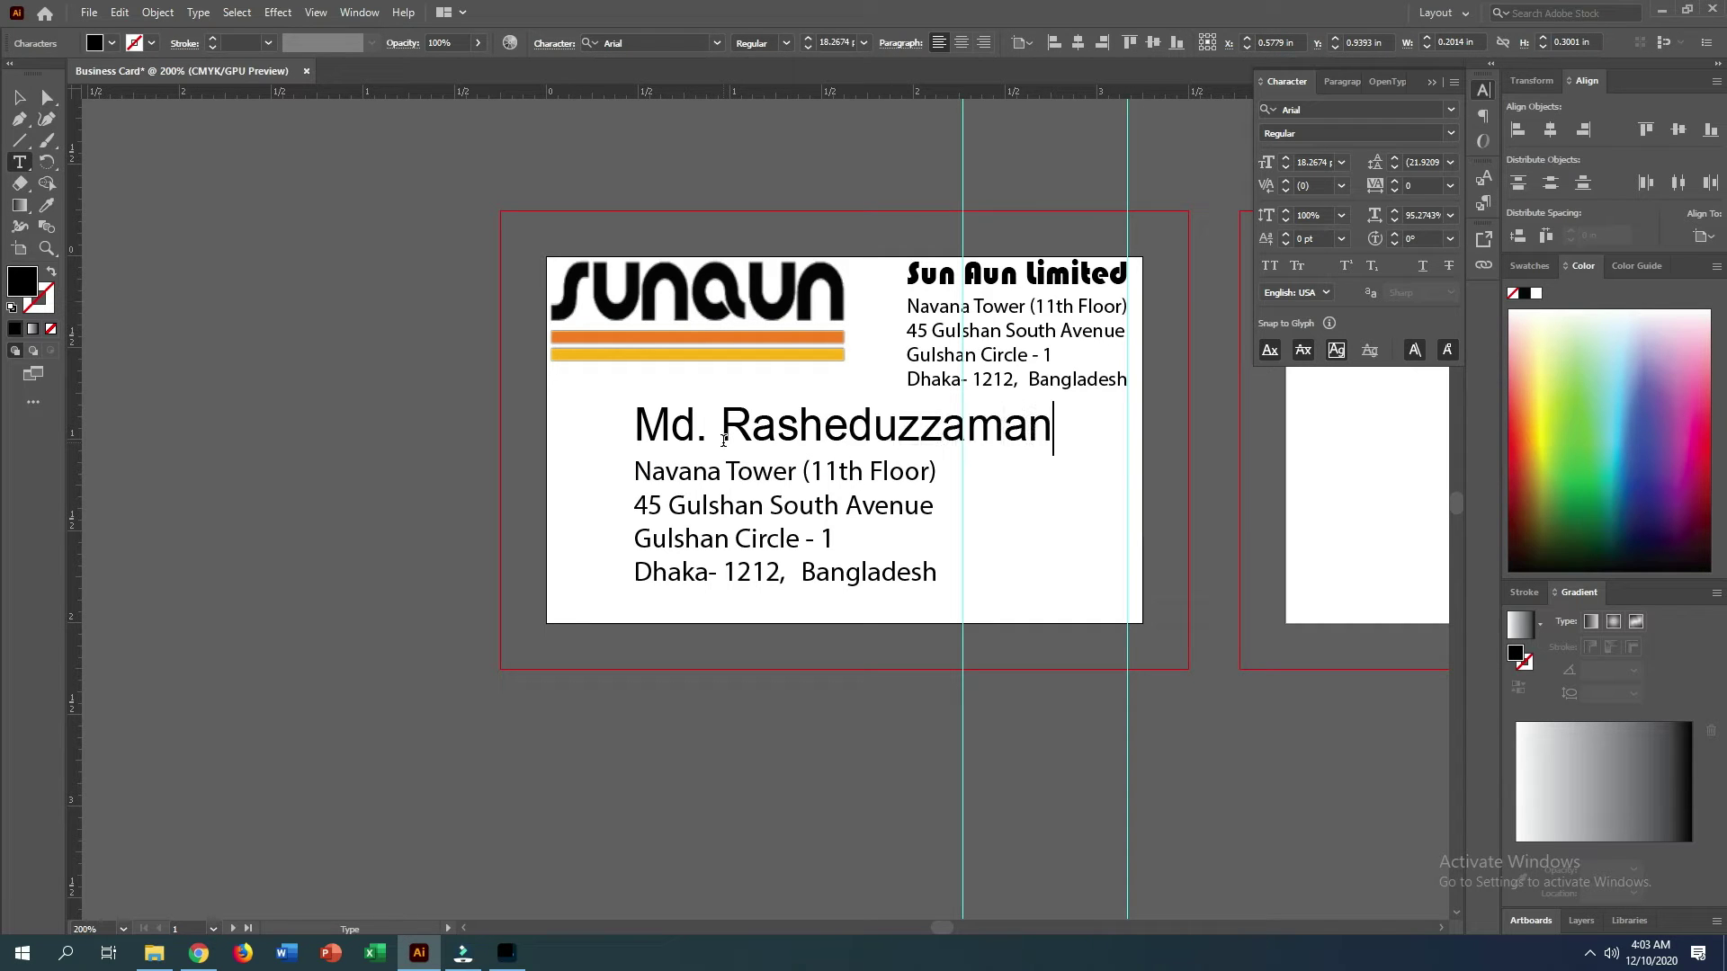
Set the contact's name line to 12 pt.
drag(1051, 424, 635, 430)
click(1285, 167)
click(1285, 167)
drag(640, 467, 936, 574)
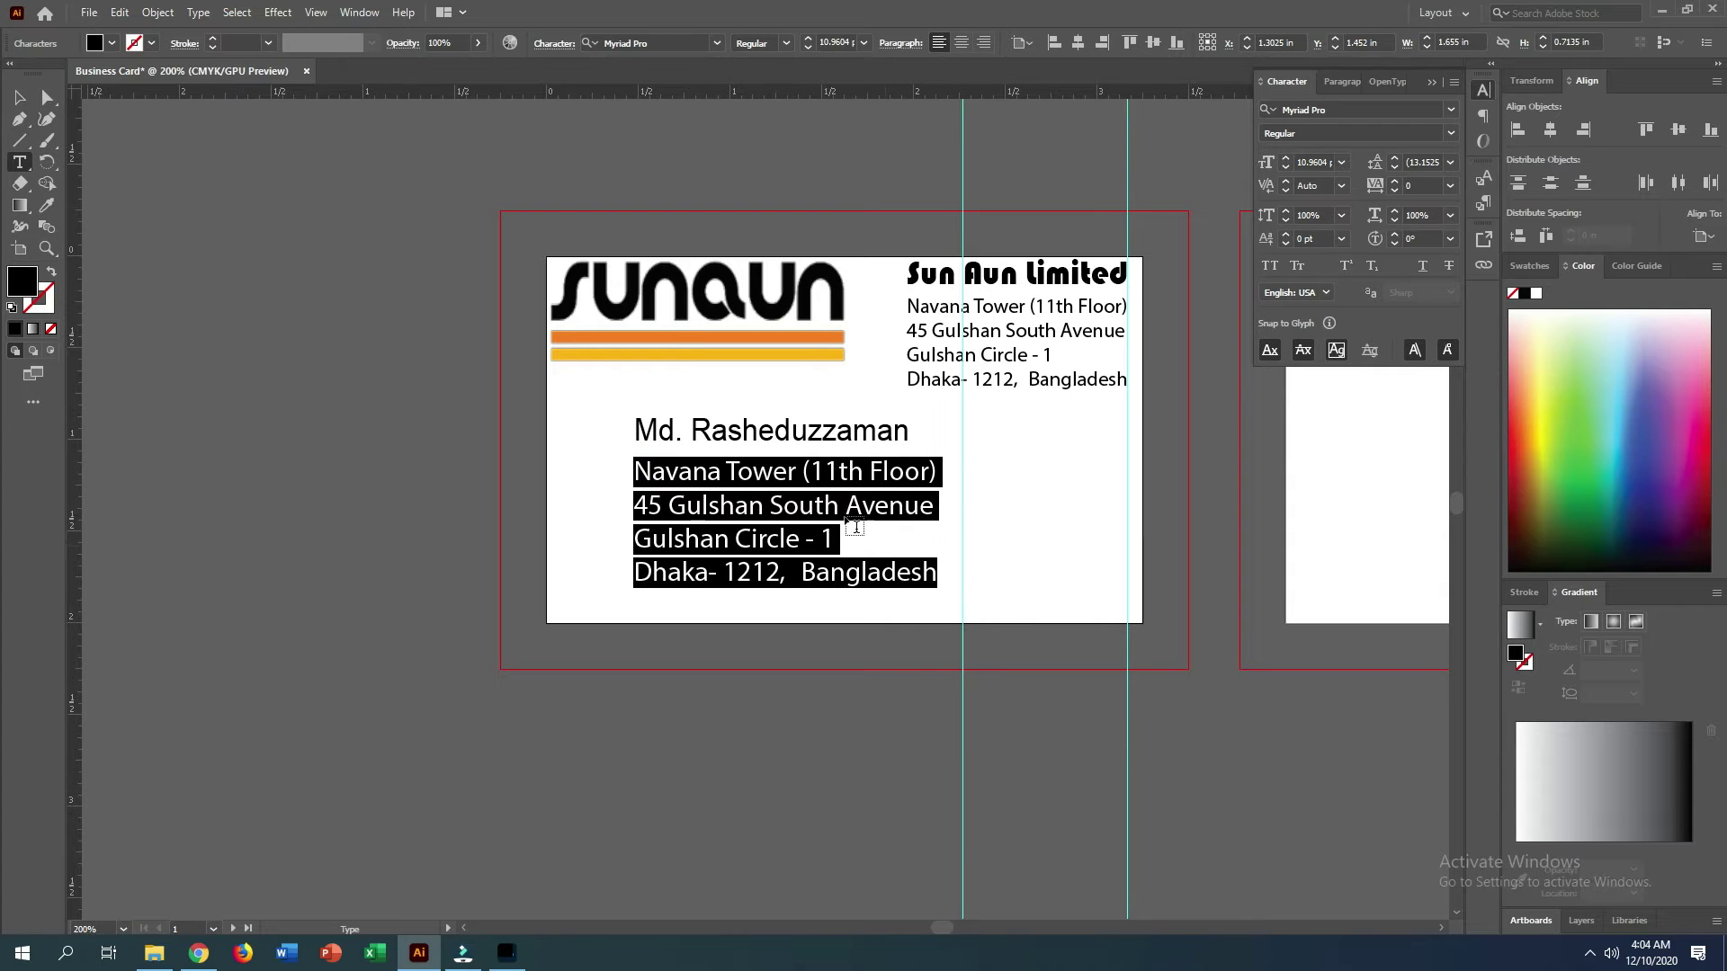
click(904, 432)
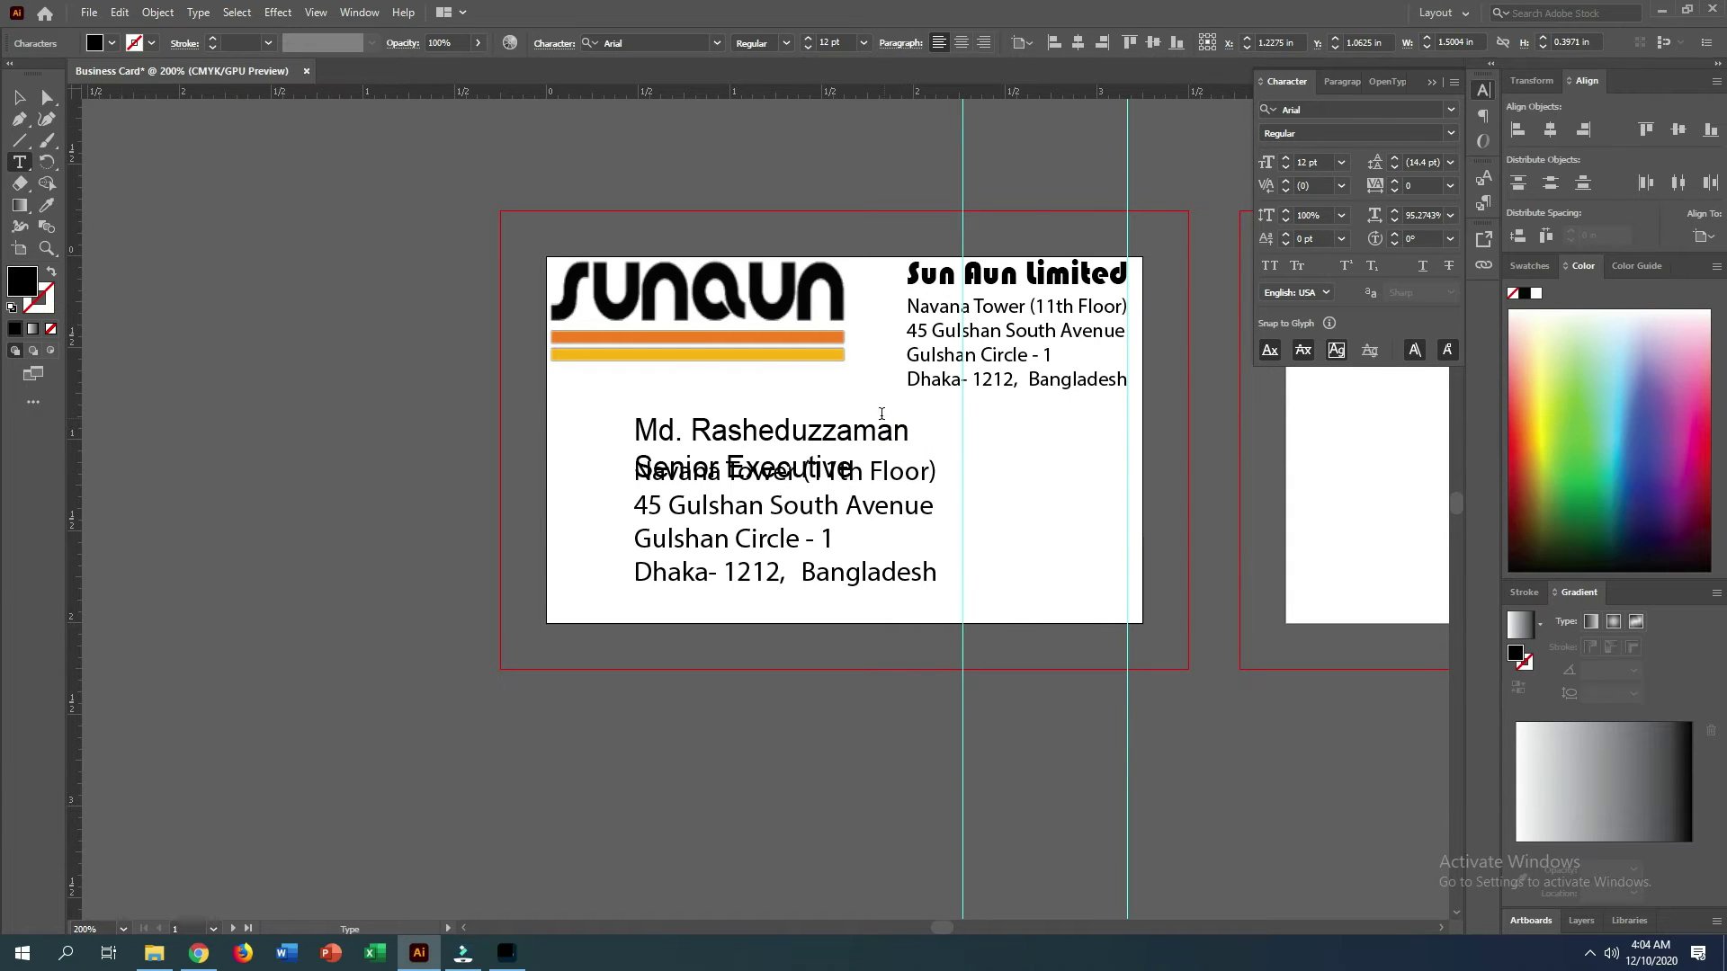
Make the Senior Executive line 6 pt with 125% horizontal scale.
key(Escape)
key(ctrl+plus)
drag(859, 432, 358, 439)
click(1285, 168)
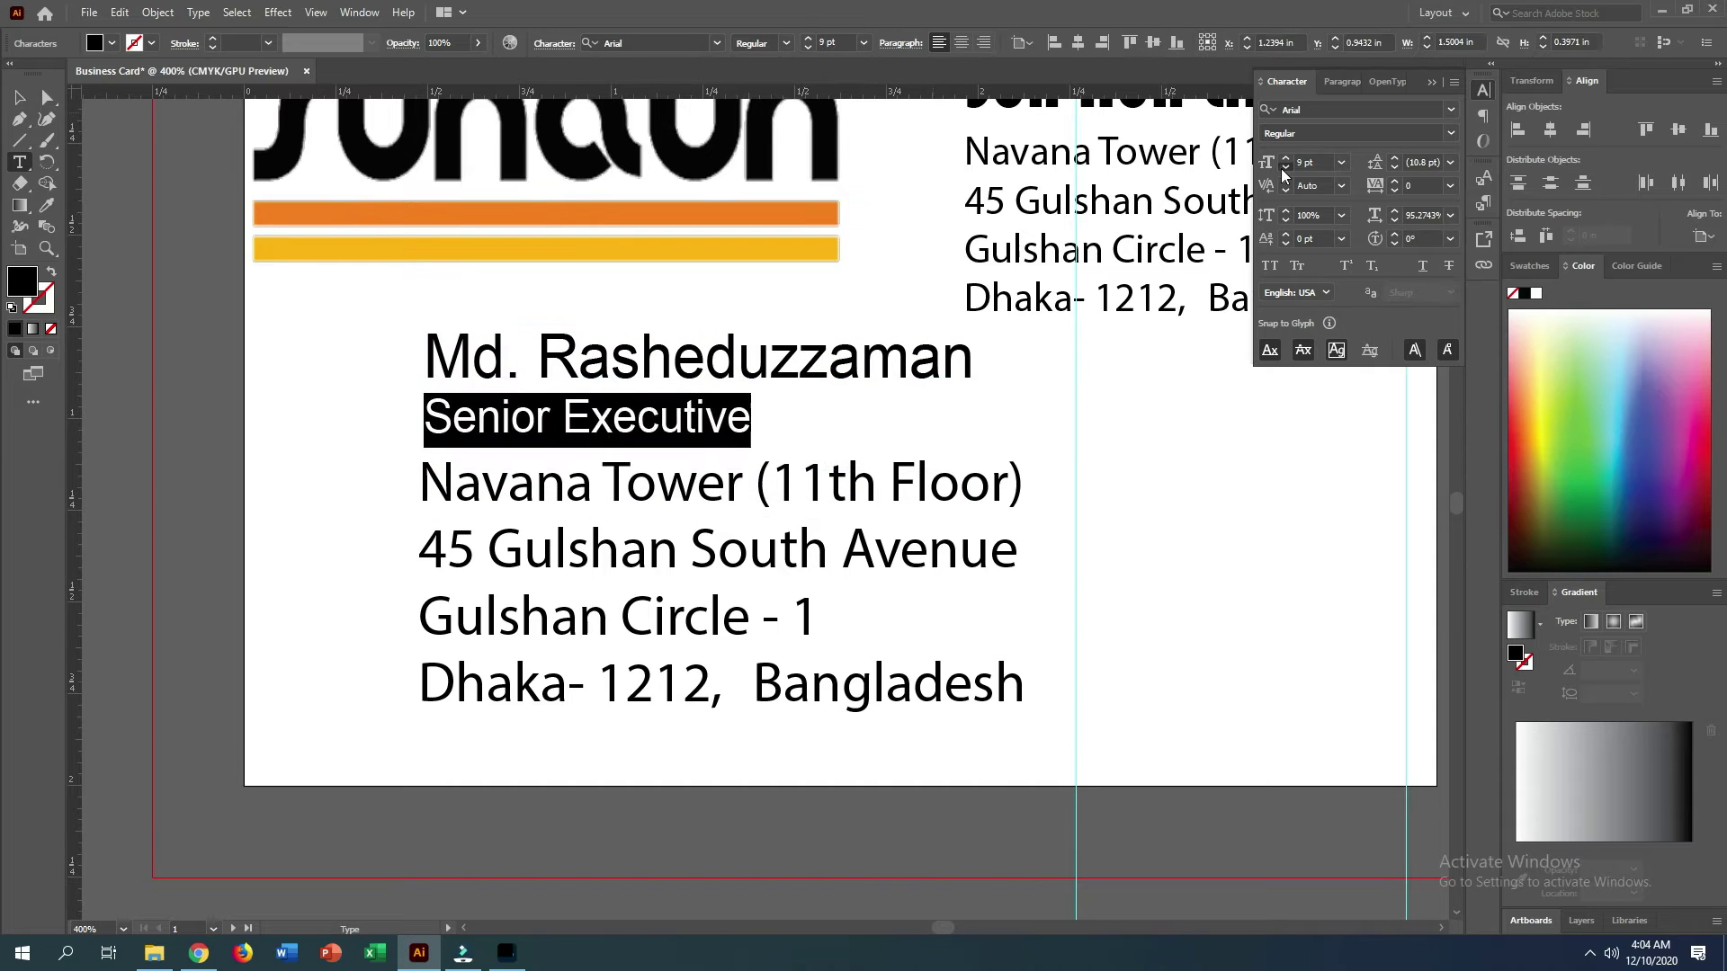
click(1289, 157)
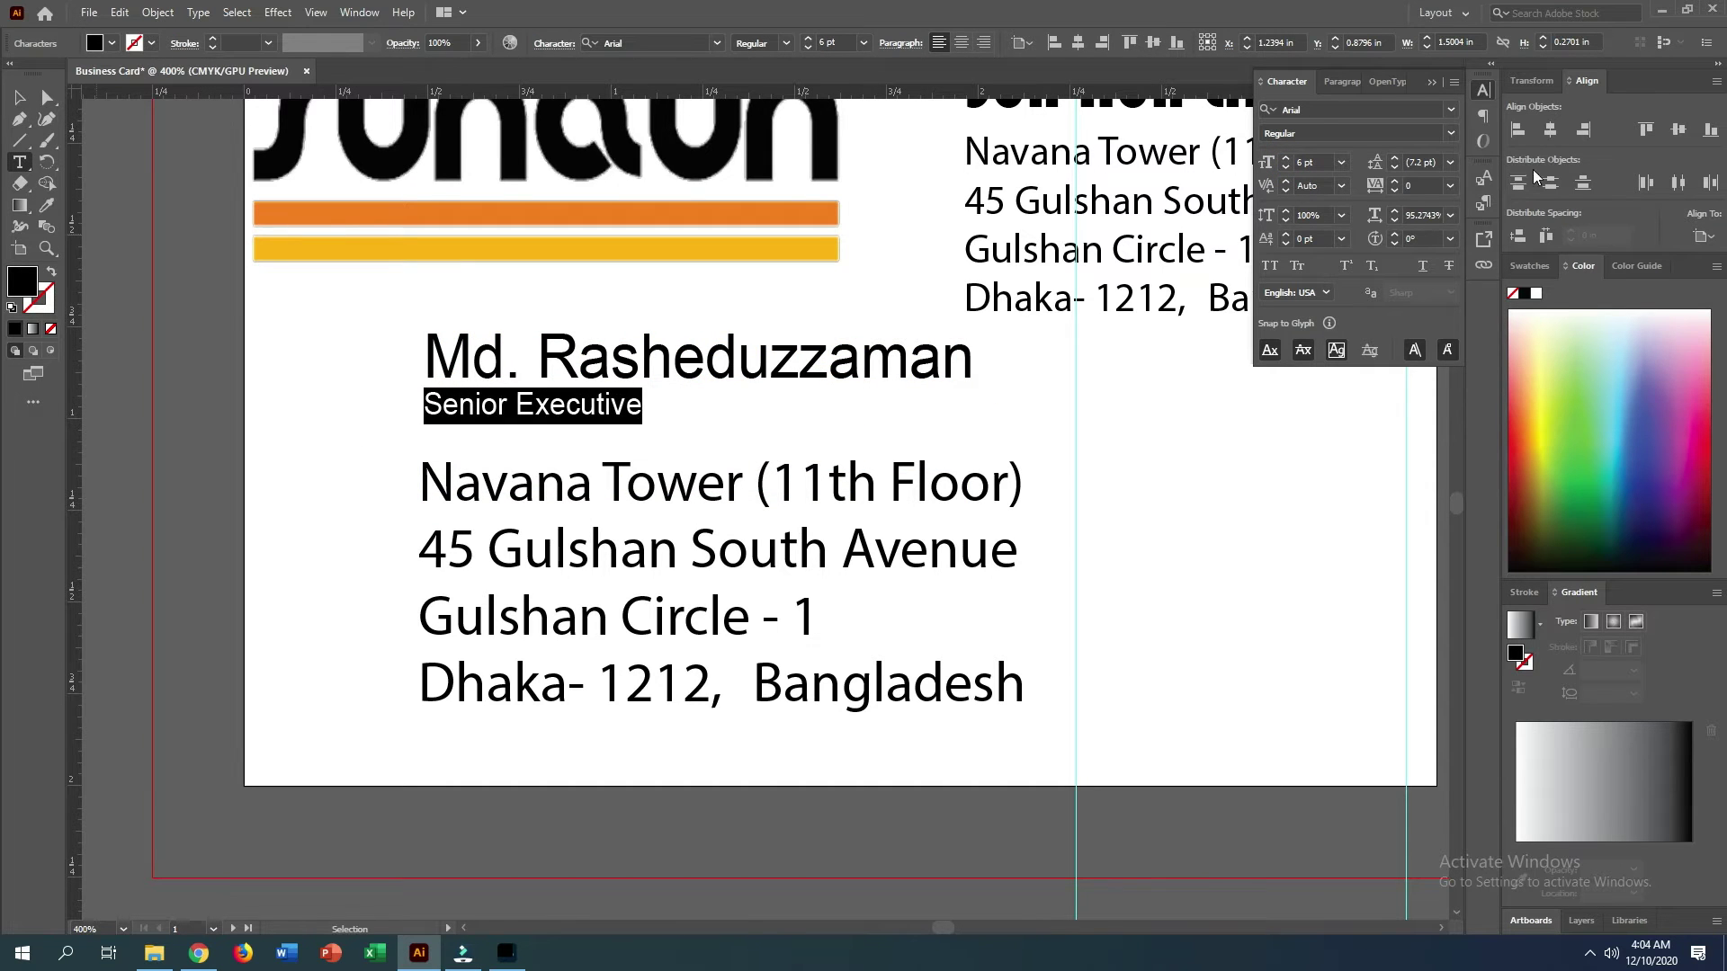
click(1450, 215)
click(1482, 353)
click(1450, 185)
click(1469, 373)
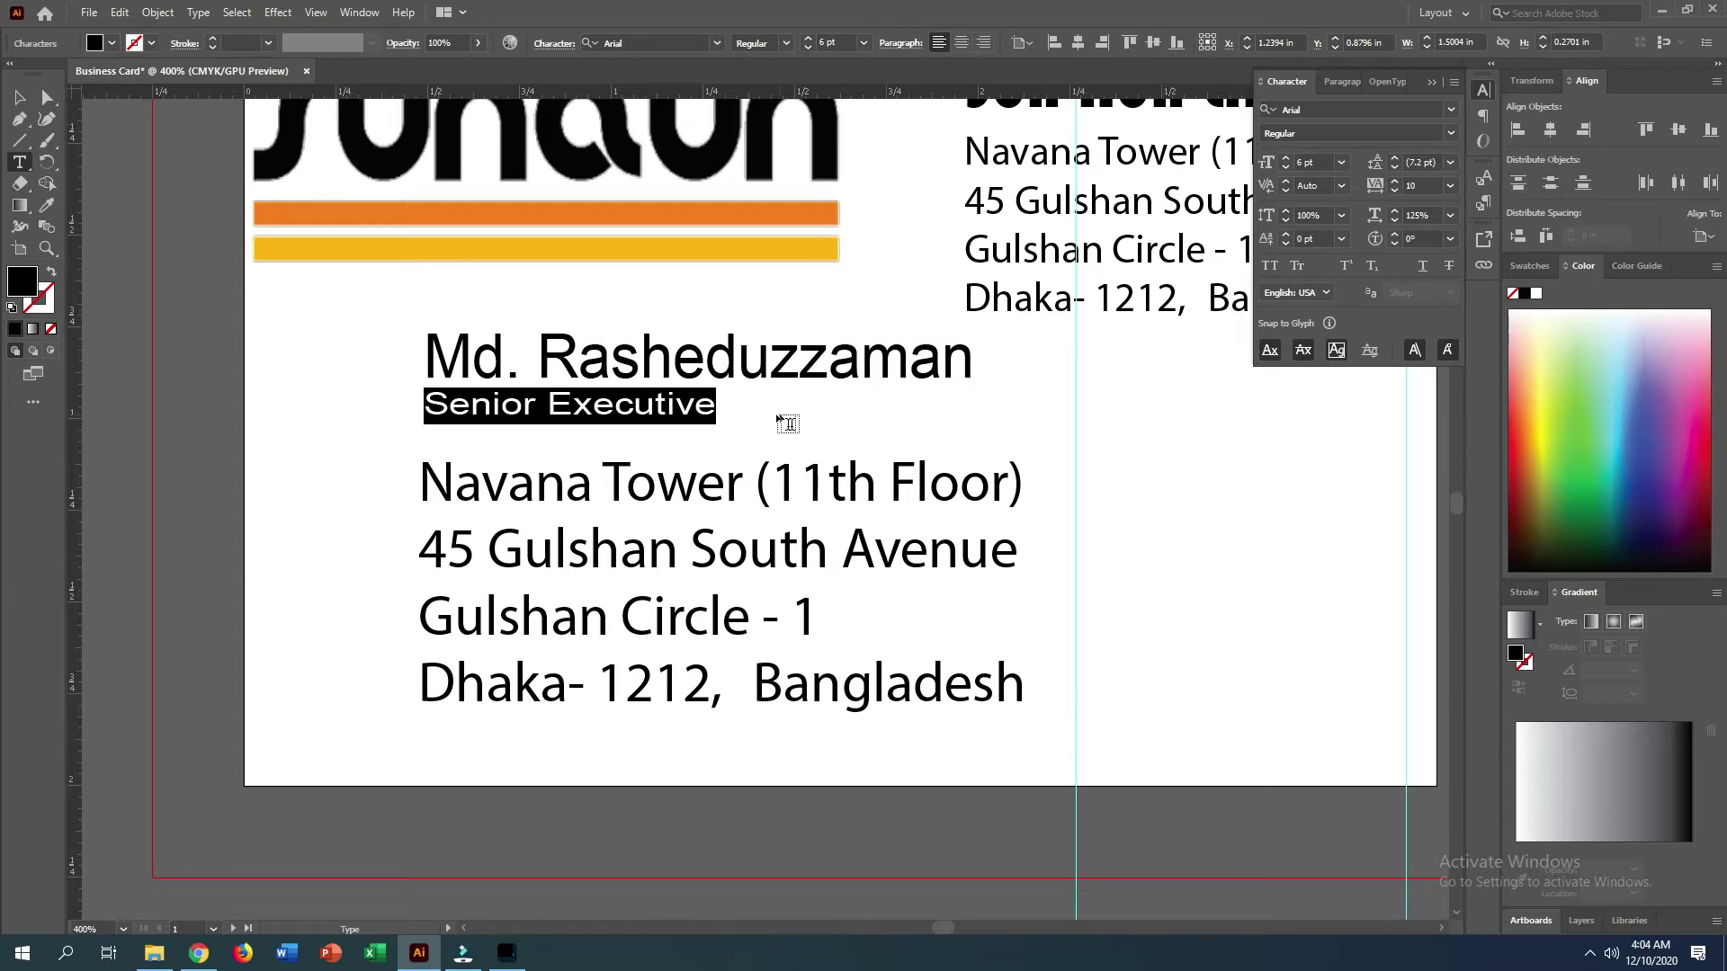
Complete the Business Development line and nudge the name block upward.
click(20, 97)
double_click(584, 562)
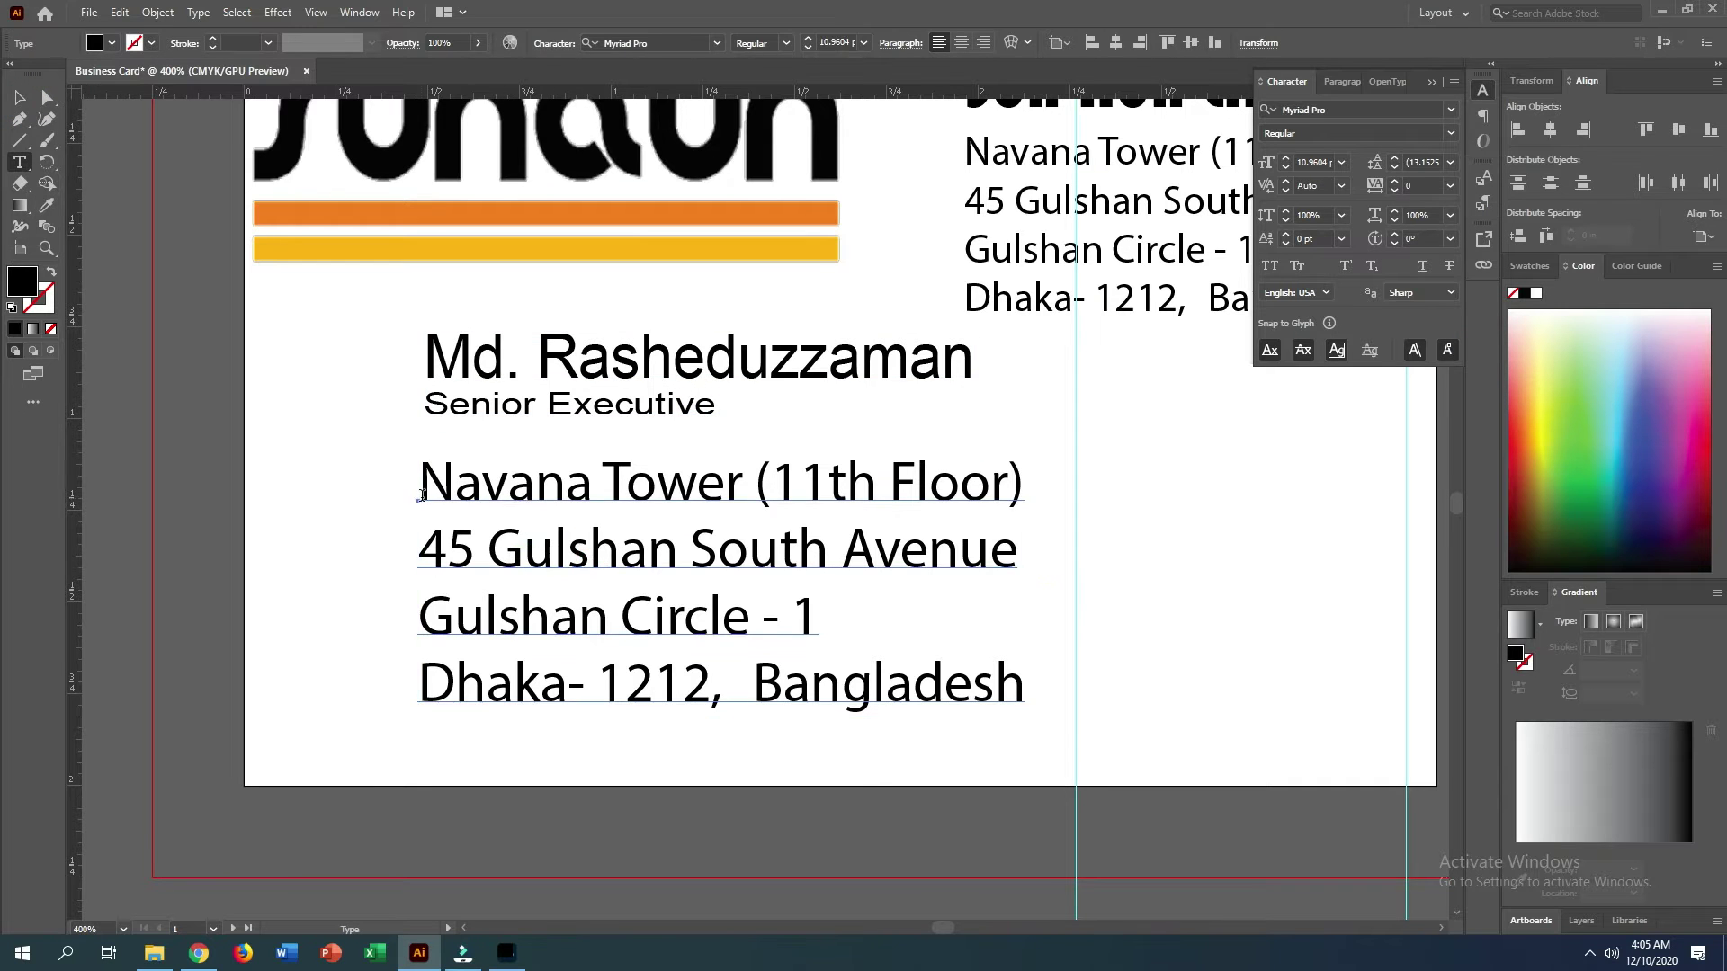
key(ctrl+a)
click(714, 403)
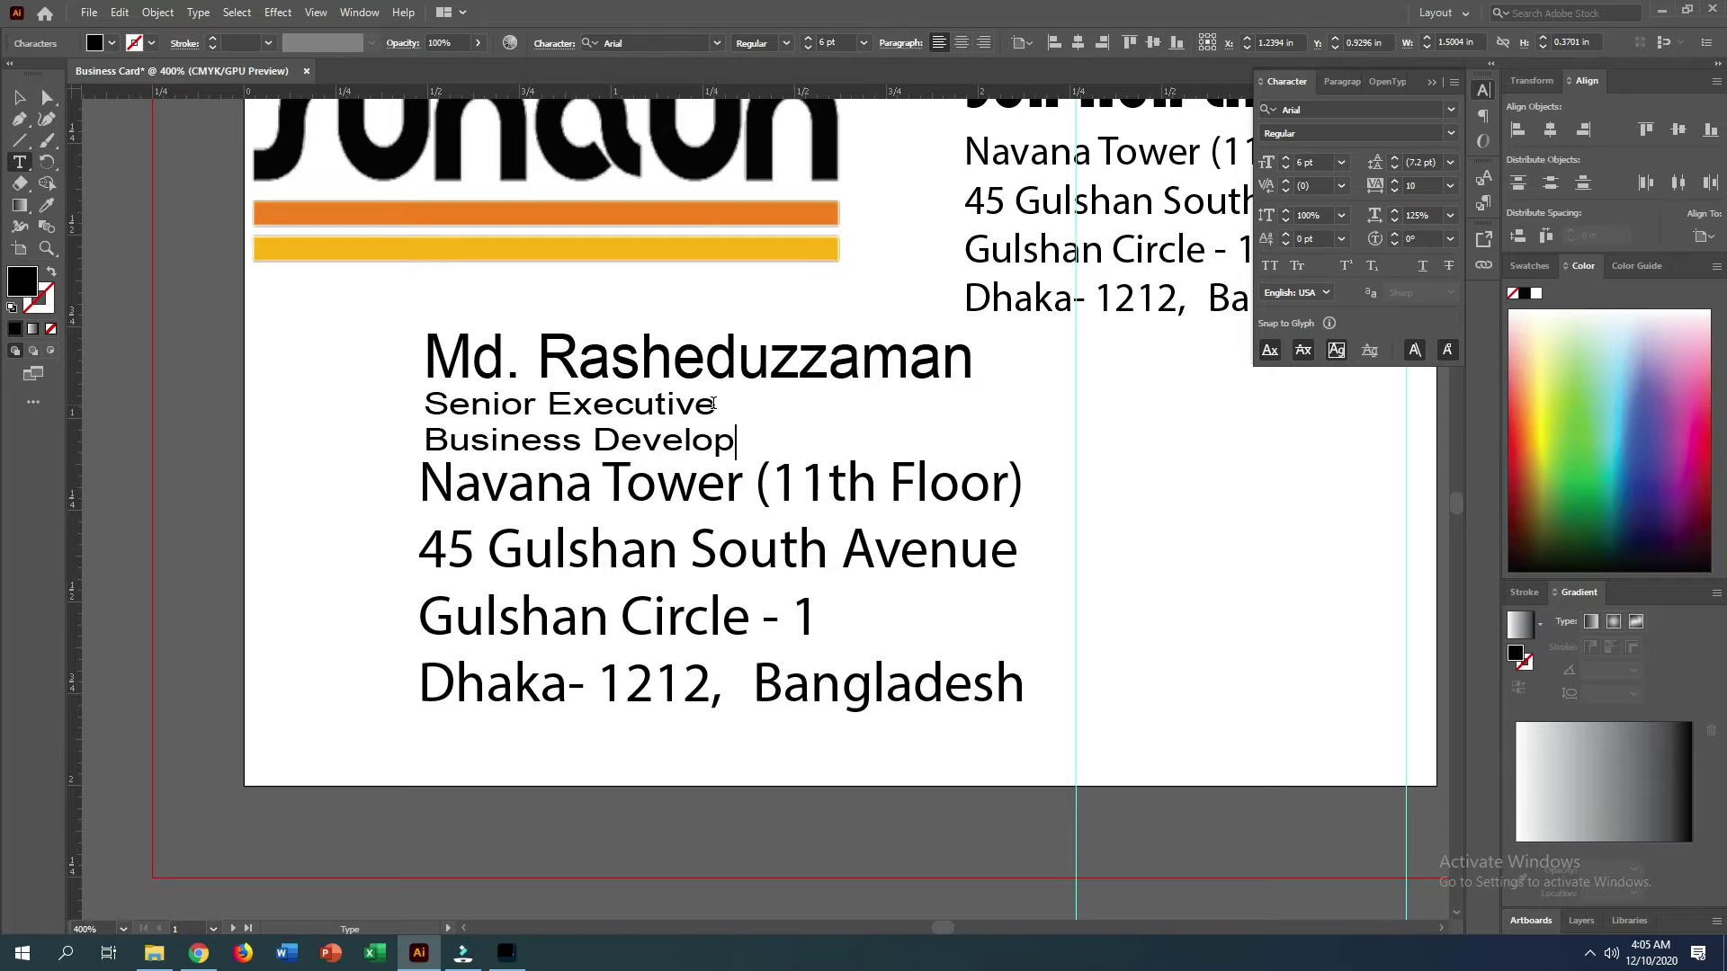
text(ment)
key(Escape)
key(Up)
key(Up)
key(Up)
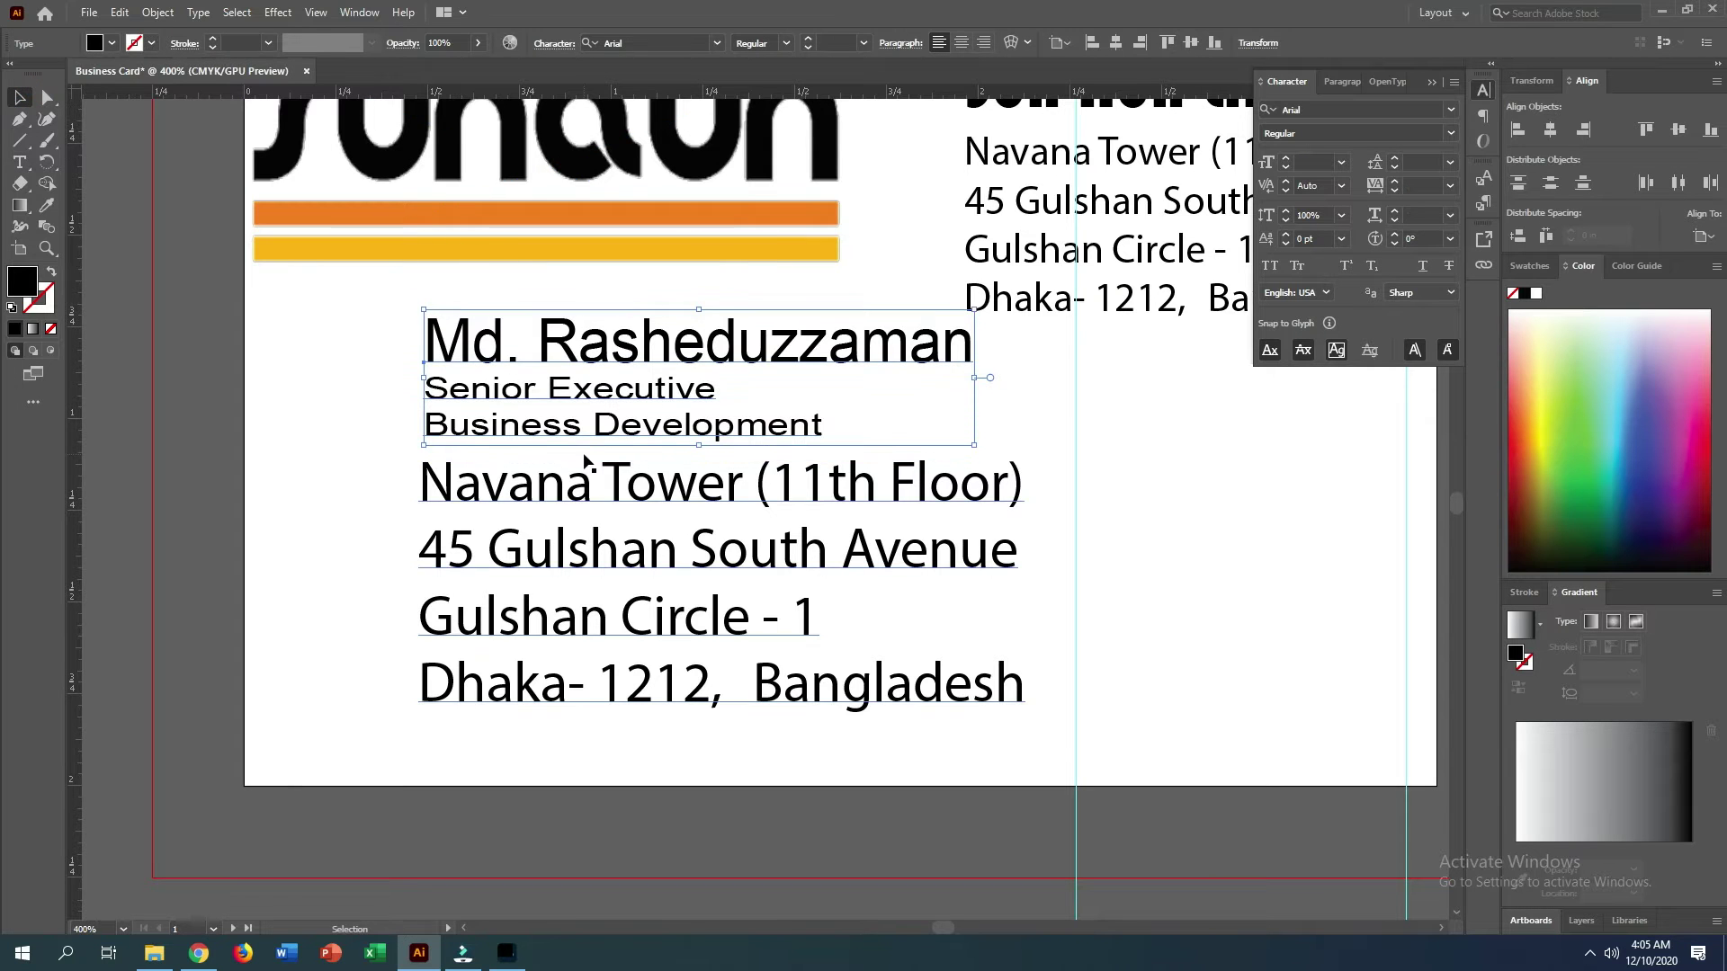
Replace the copied address lines with a Mobile label and the mobile number.
click(525, 493)
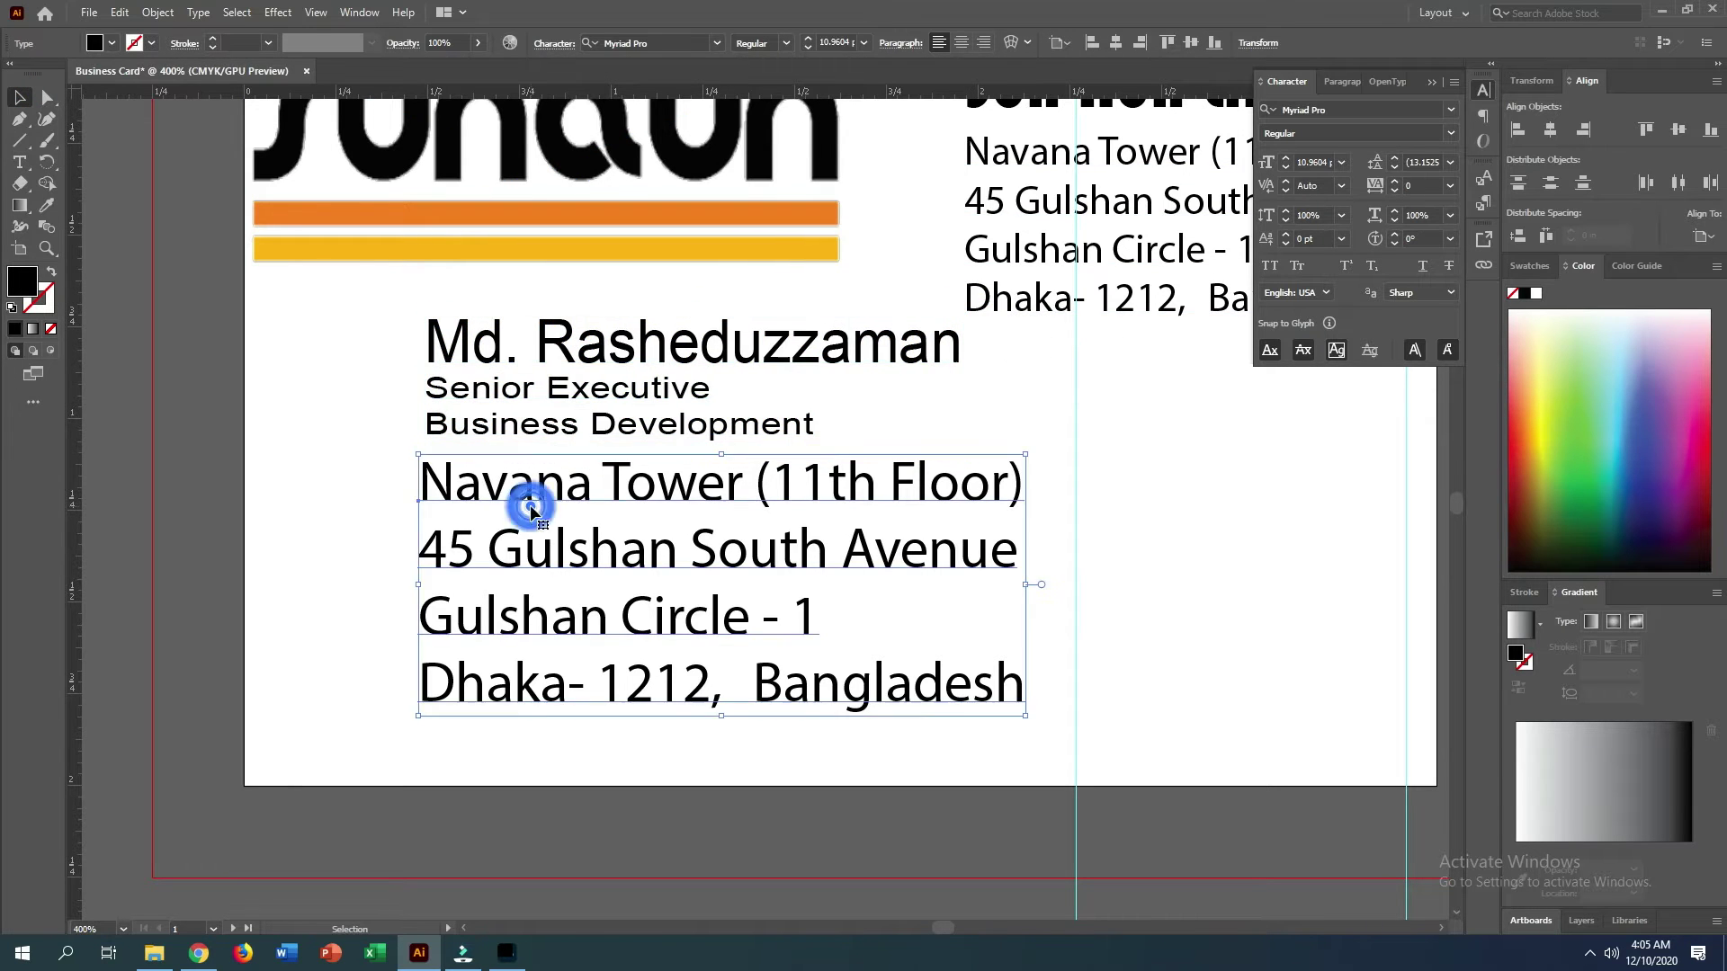
drag(454, 486, 1062, 730)
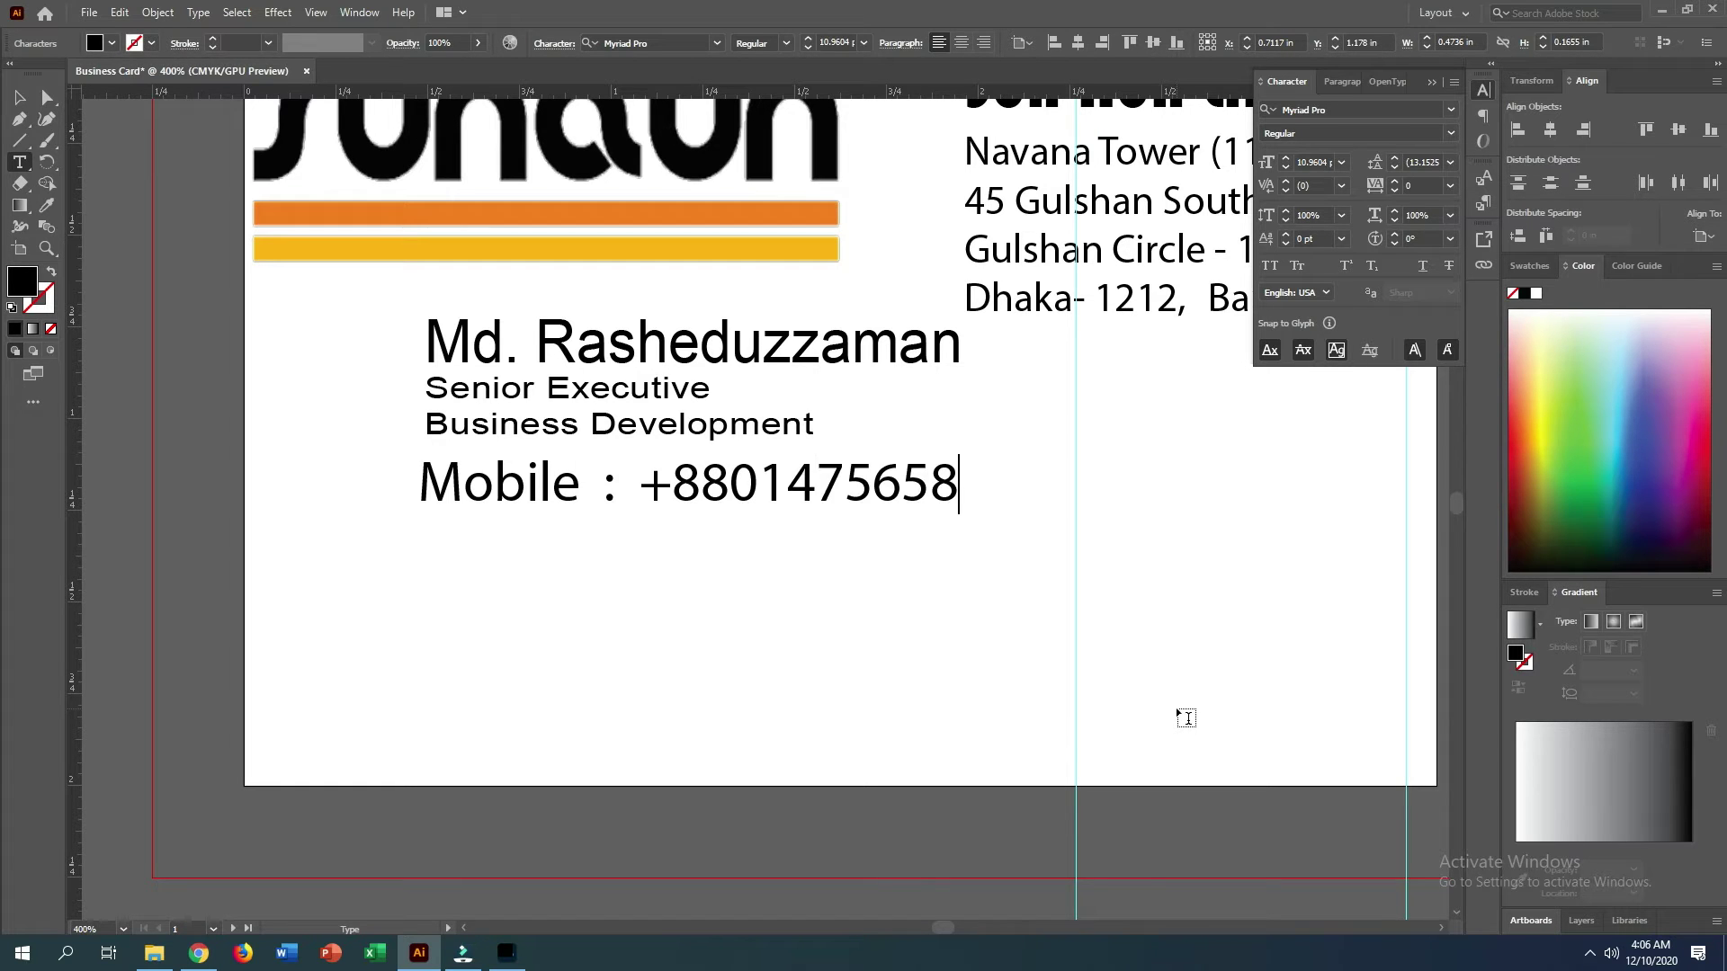
key(Escape)
Duplicate the Mobile line below it and relabel the copy Phone.
drag(711, 480, 711, 540)
double_click(404, 540)
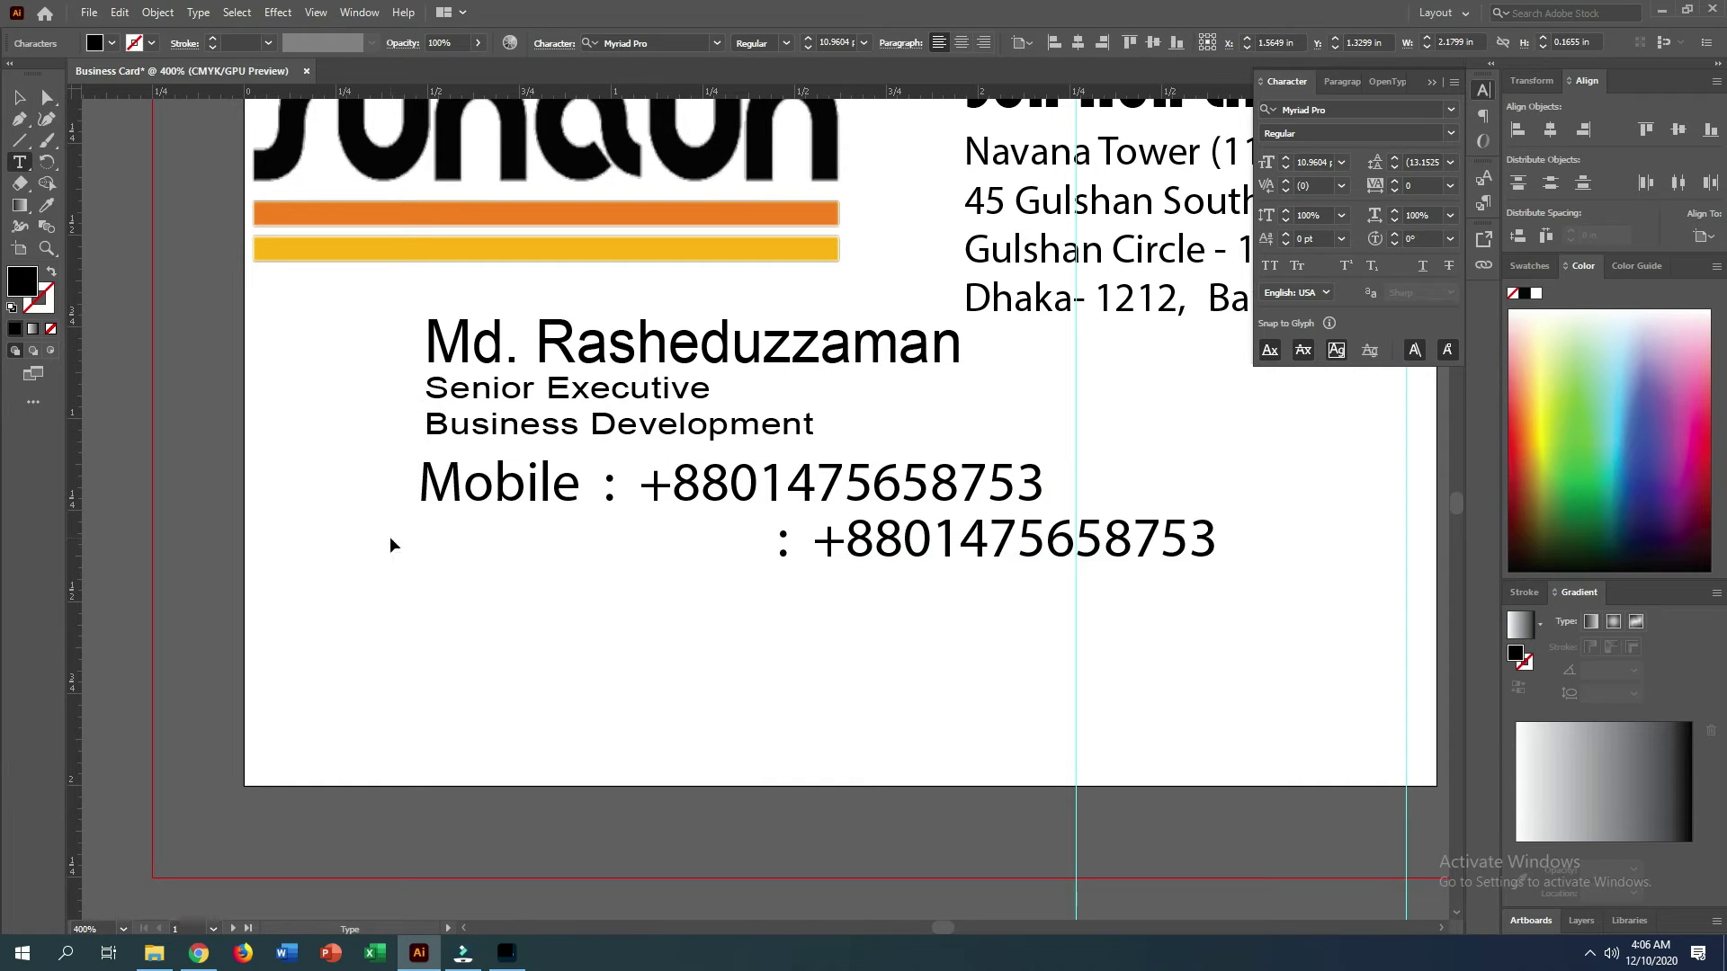
text(Phone)
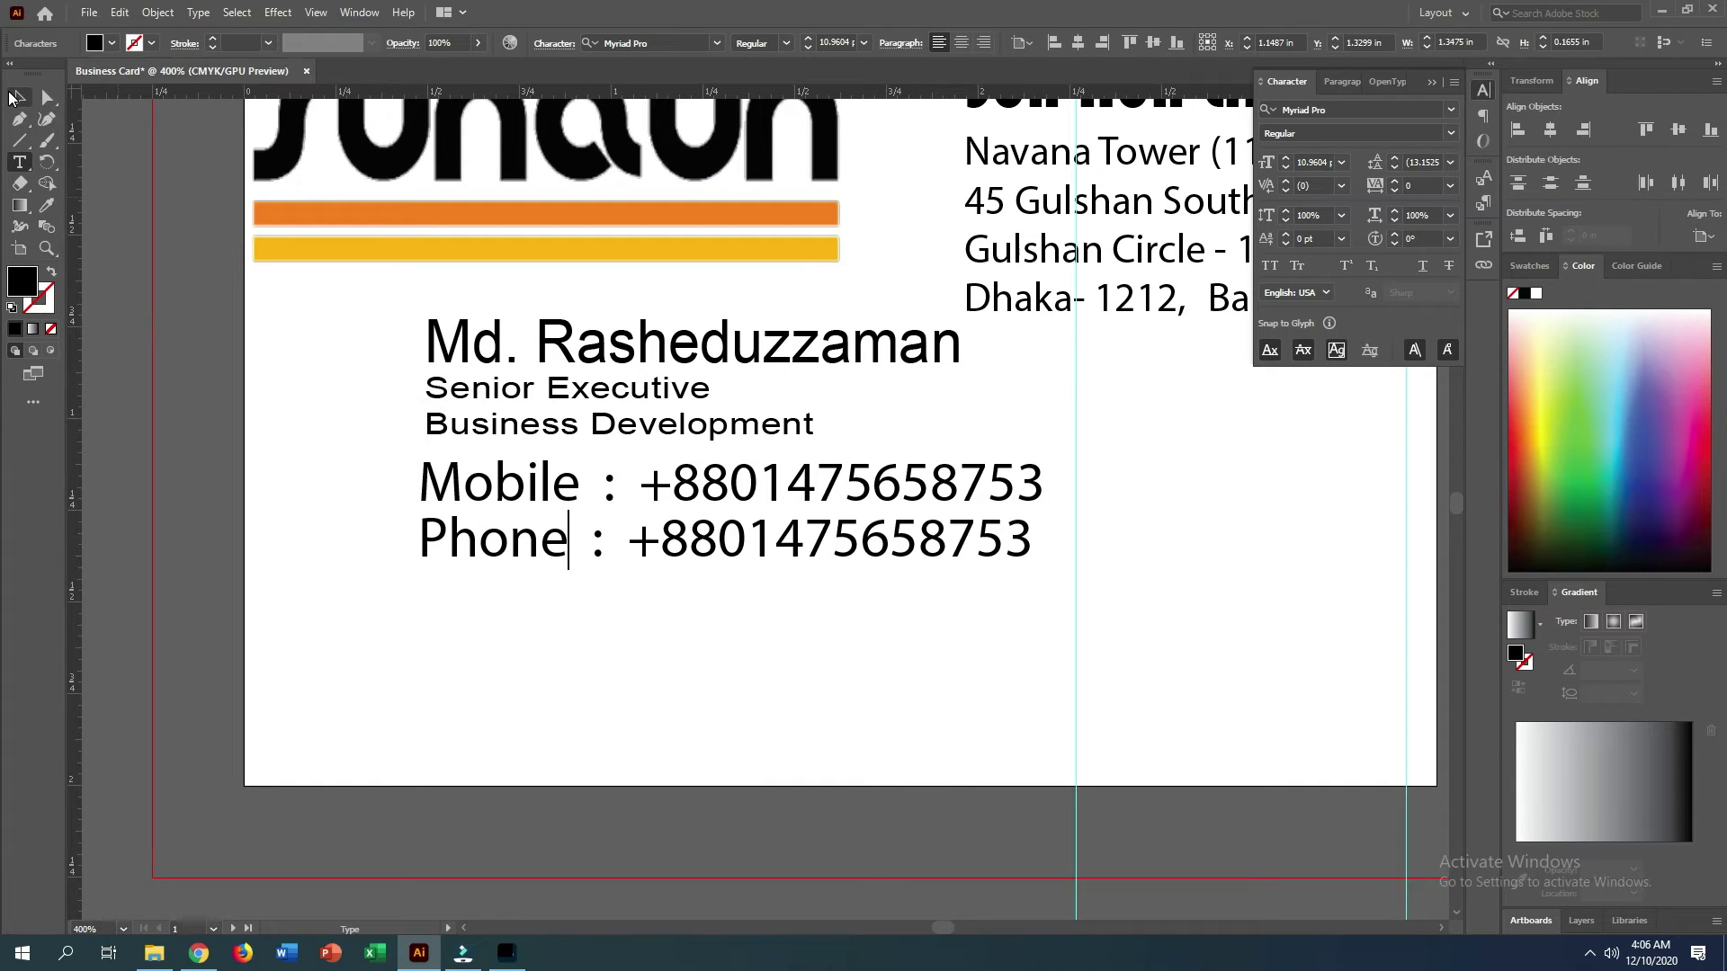
key(Escape)
Duplicate the Phone line further down and paste an extra number into it.
drag(698, 553, 710, 666)
double_click(713, 540)
click(1042, 544)
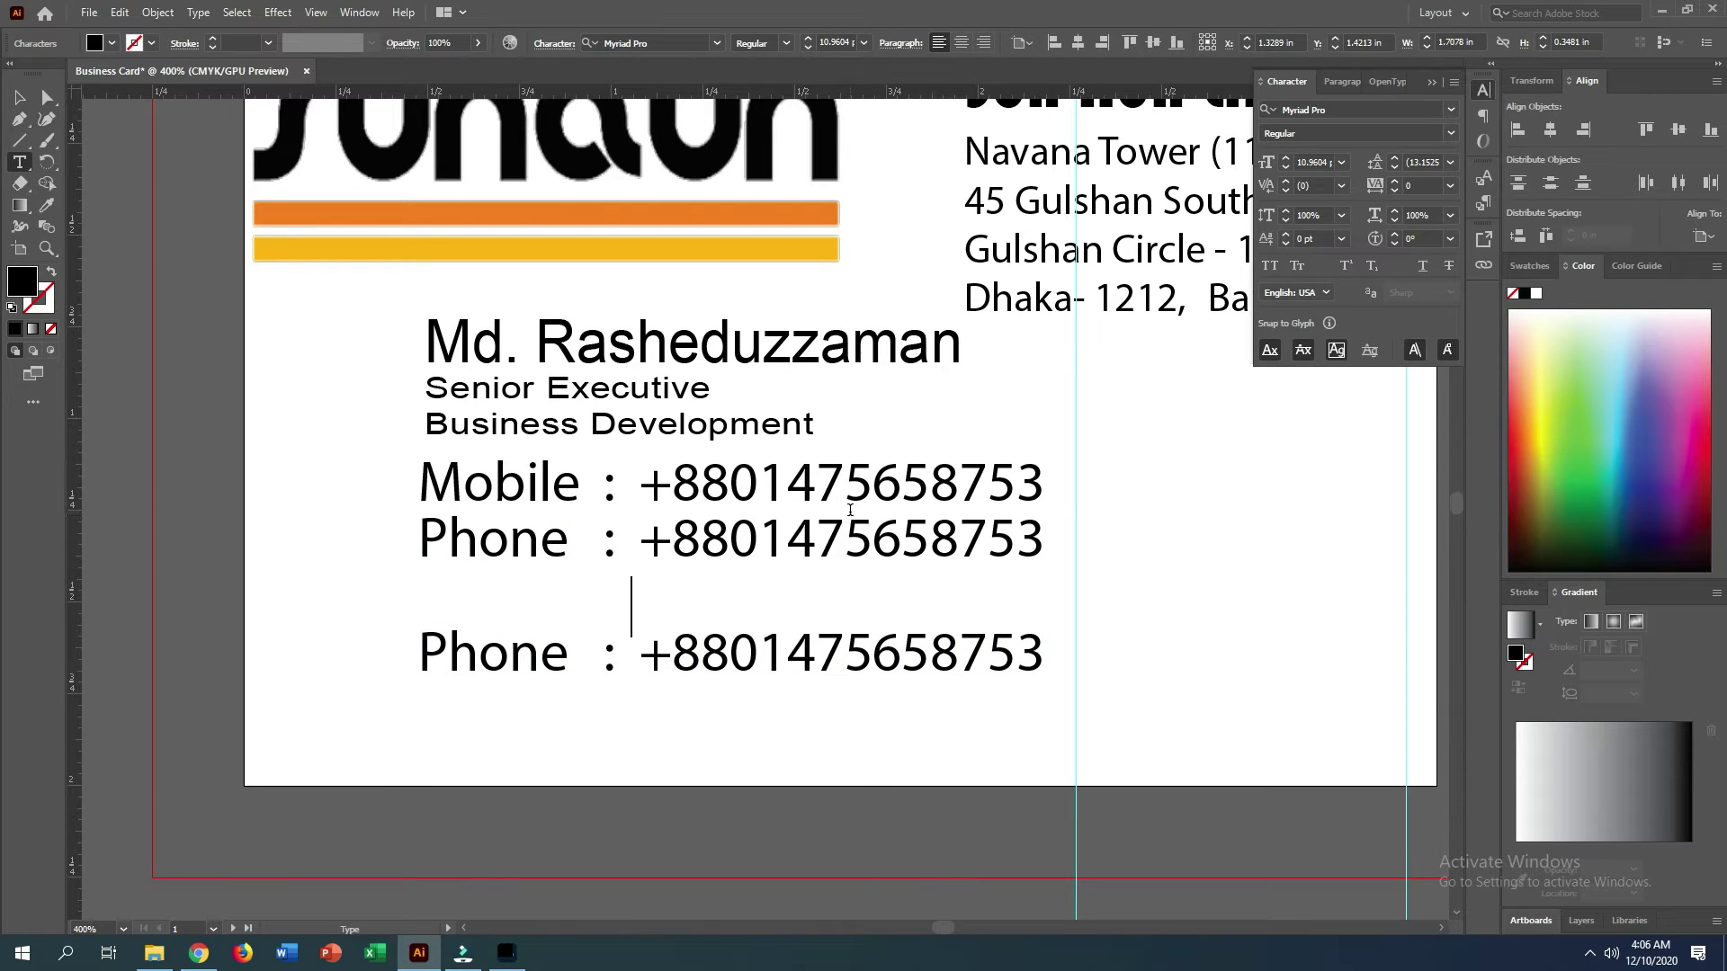
key(ctrl+v)
key(Escape)
key(Escape)
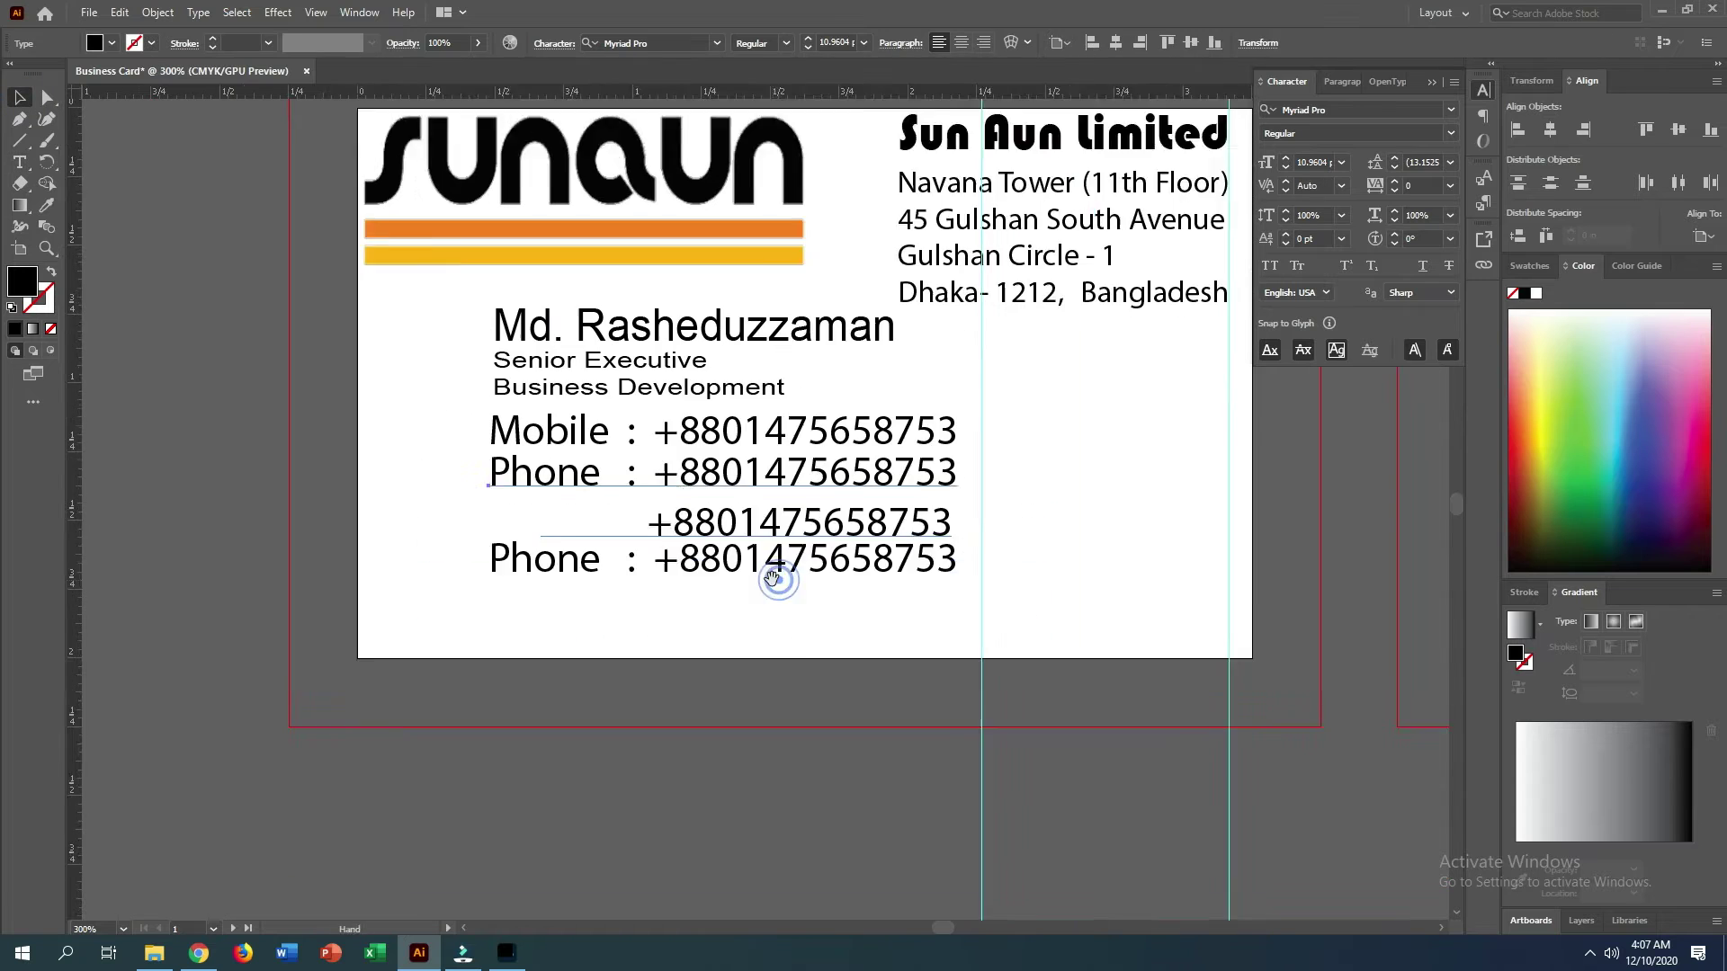
Lower the last Phone line and slightly widen the extra number line's letter spacing.
drag(684, 540, 688, 553)
scroll(648, 501, up, 1)
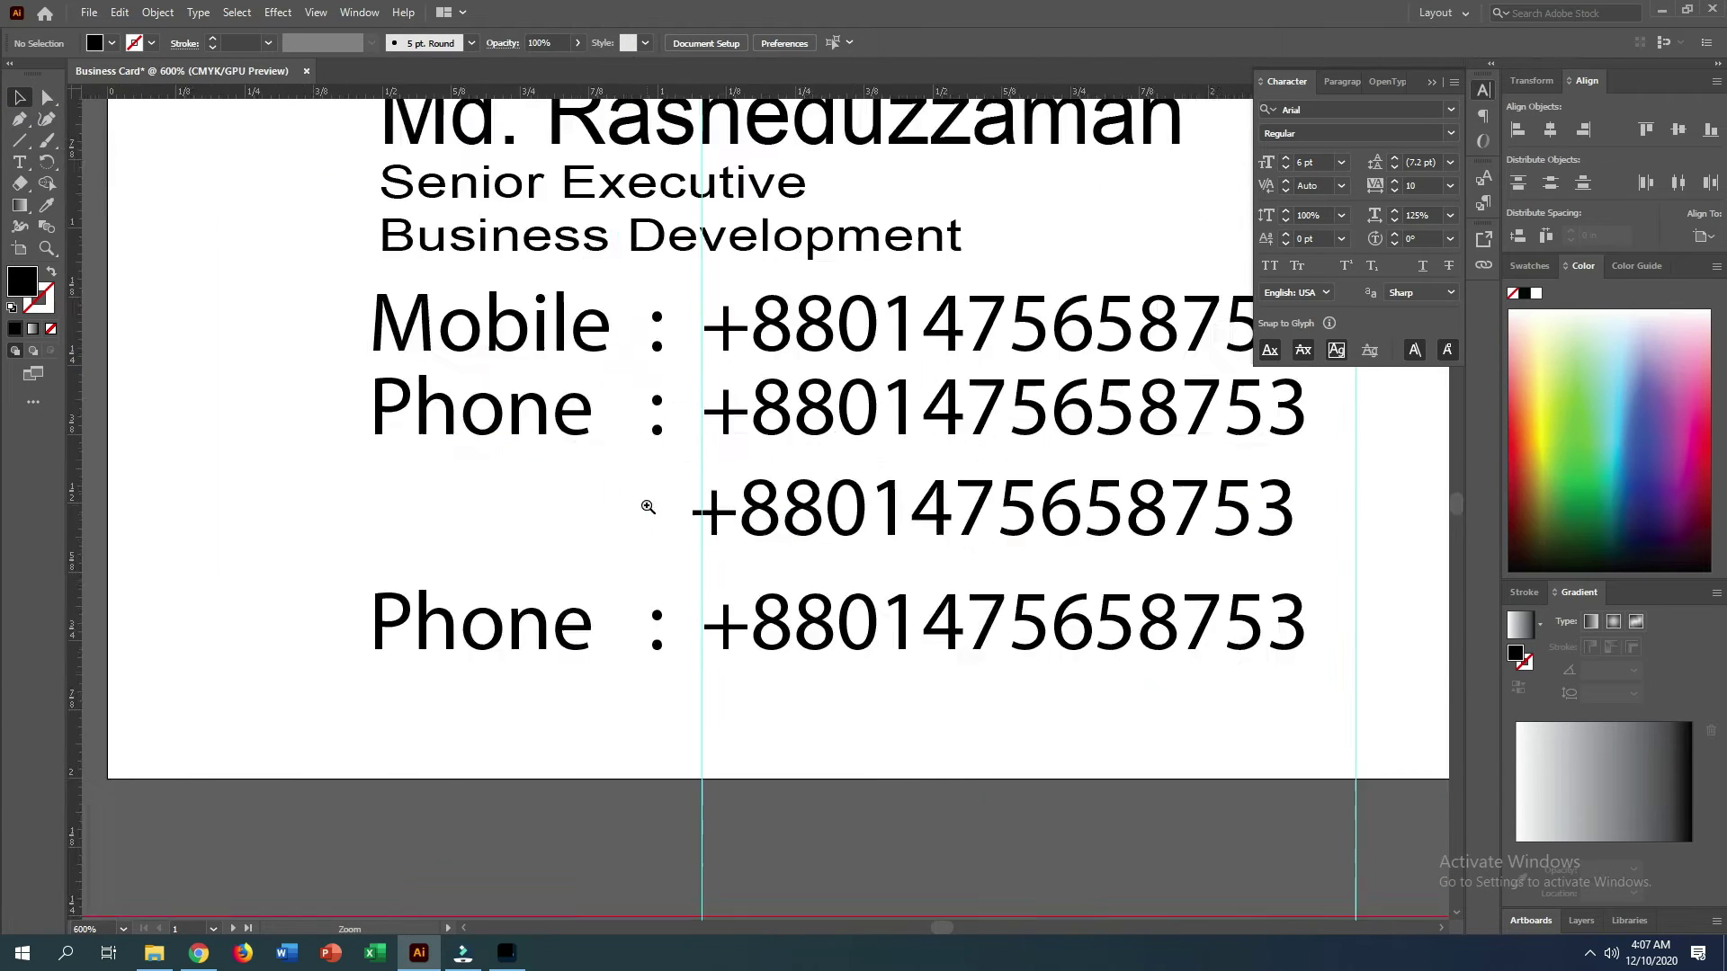
click(647, 501)
scroll(647, 502, up, 1)
key(ctrl+shift+t)
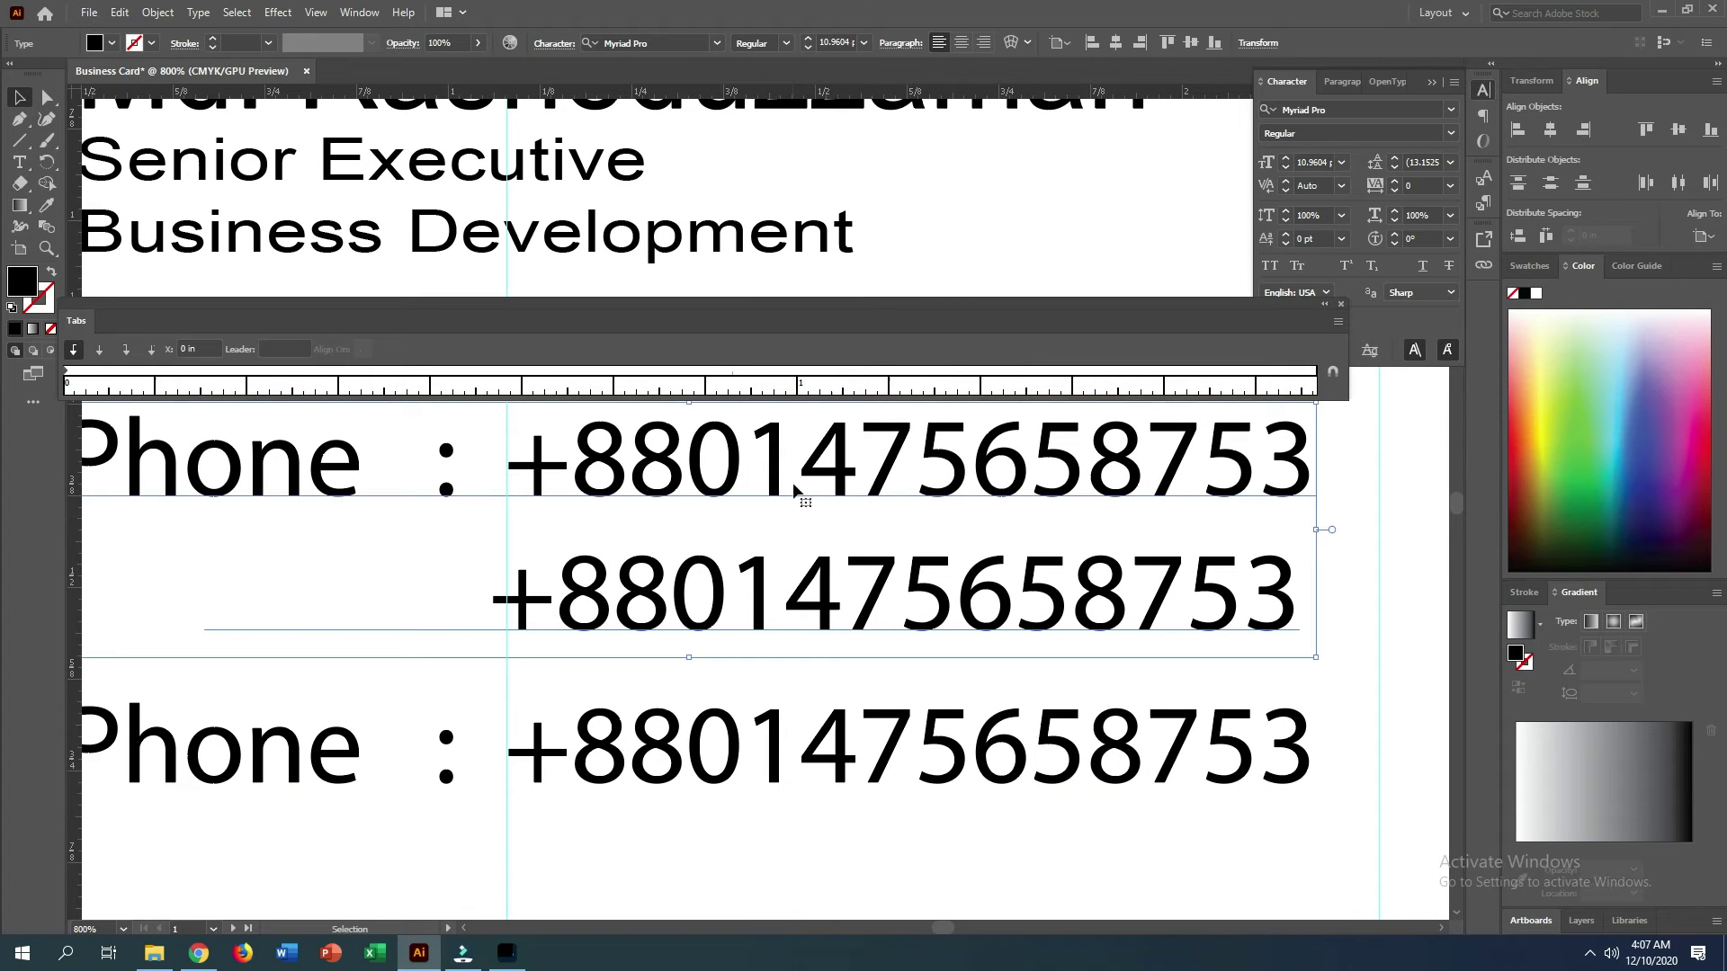
click(1340, 305)
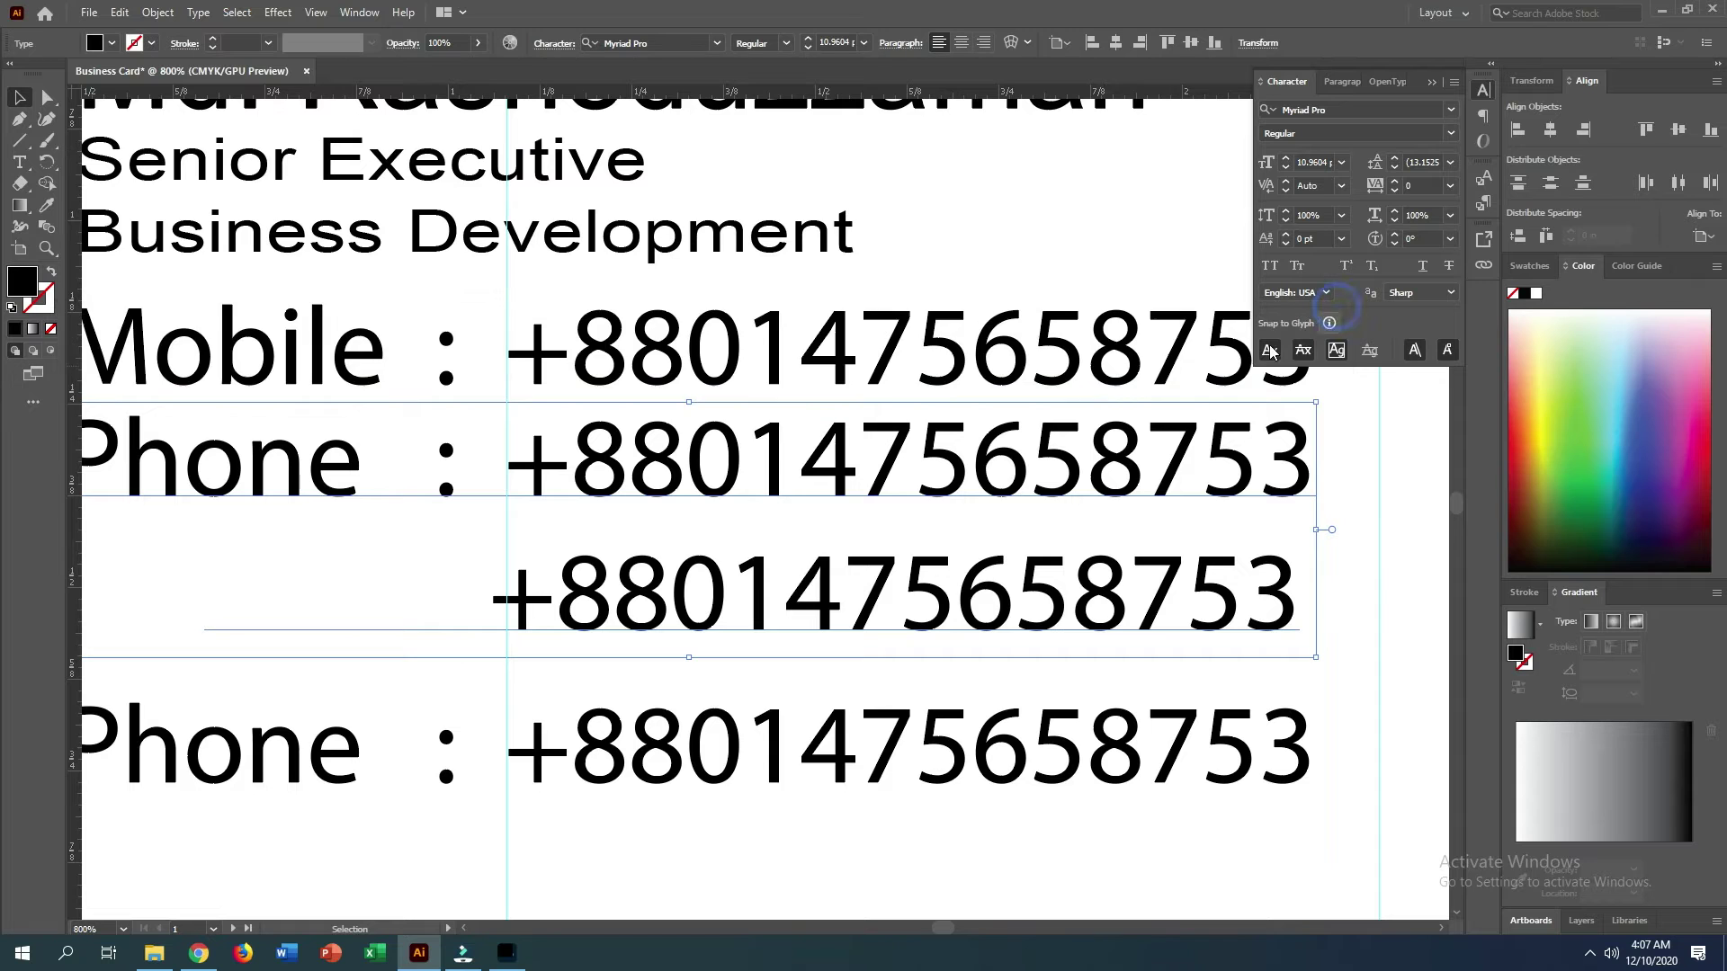
triple_click(692, 601)
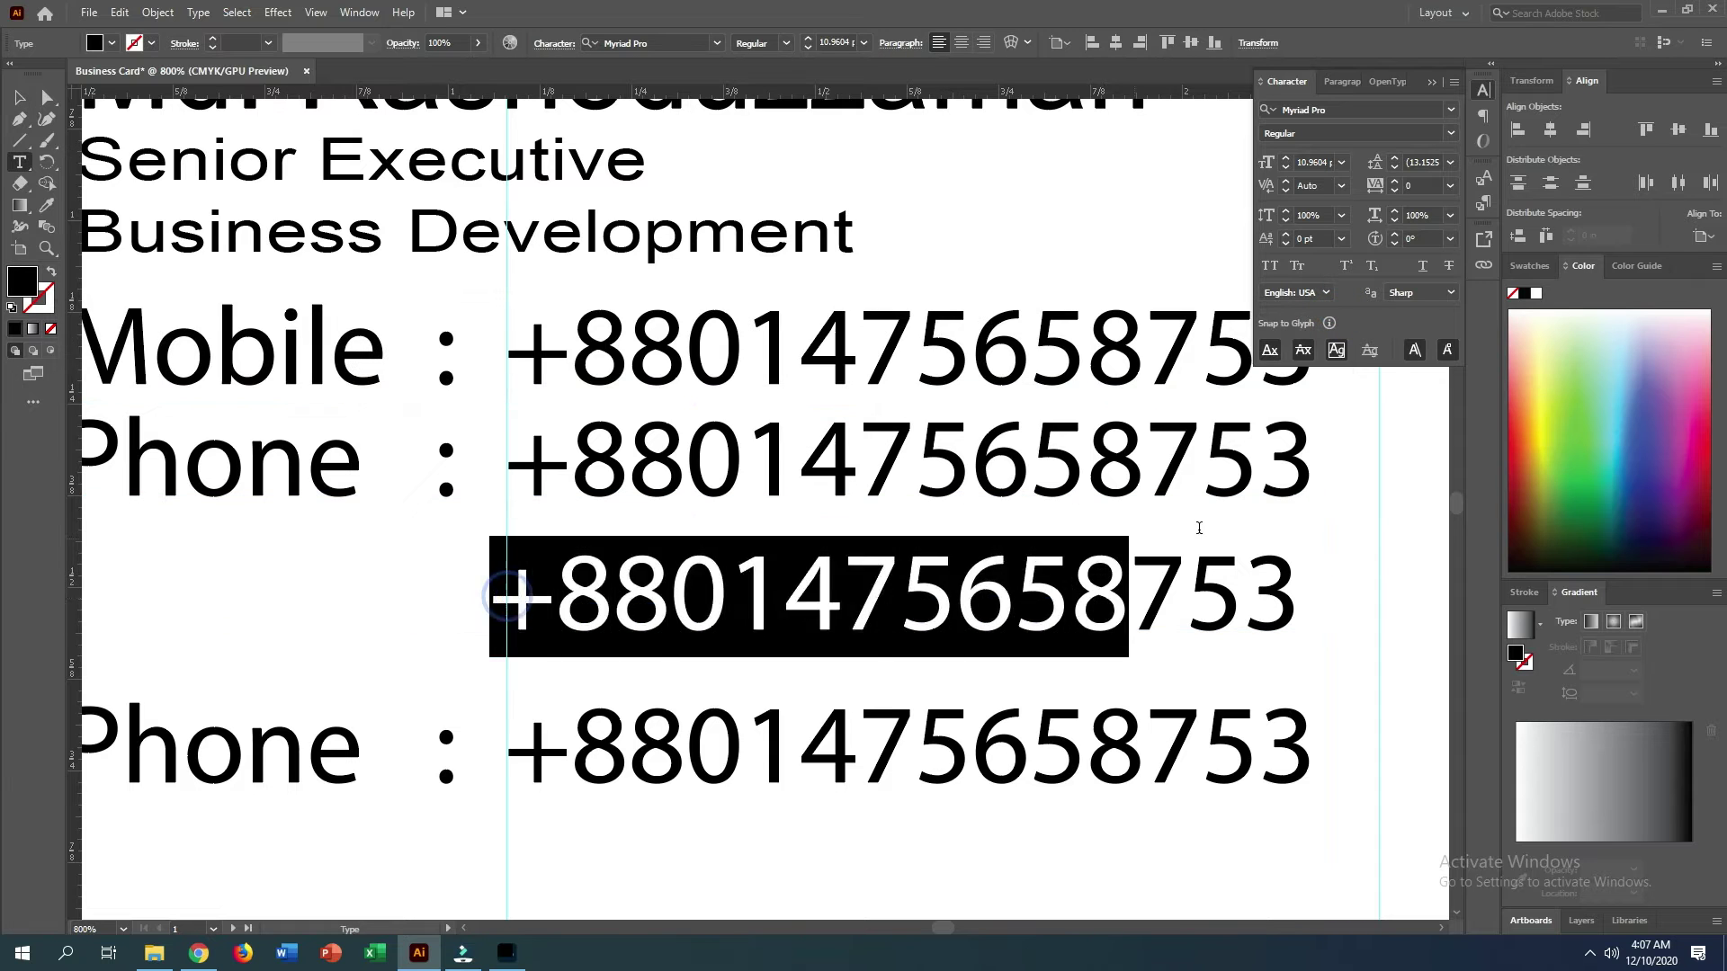
click(1395, 183)
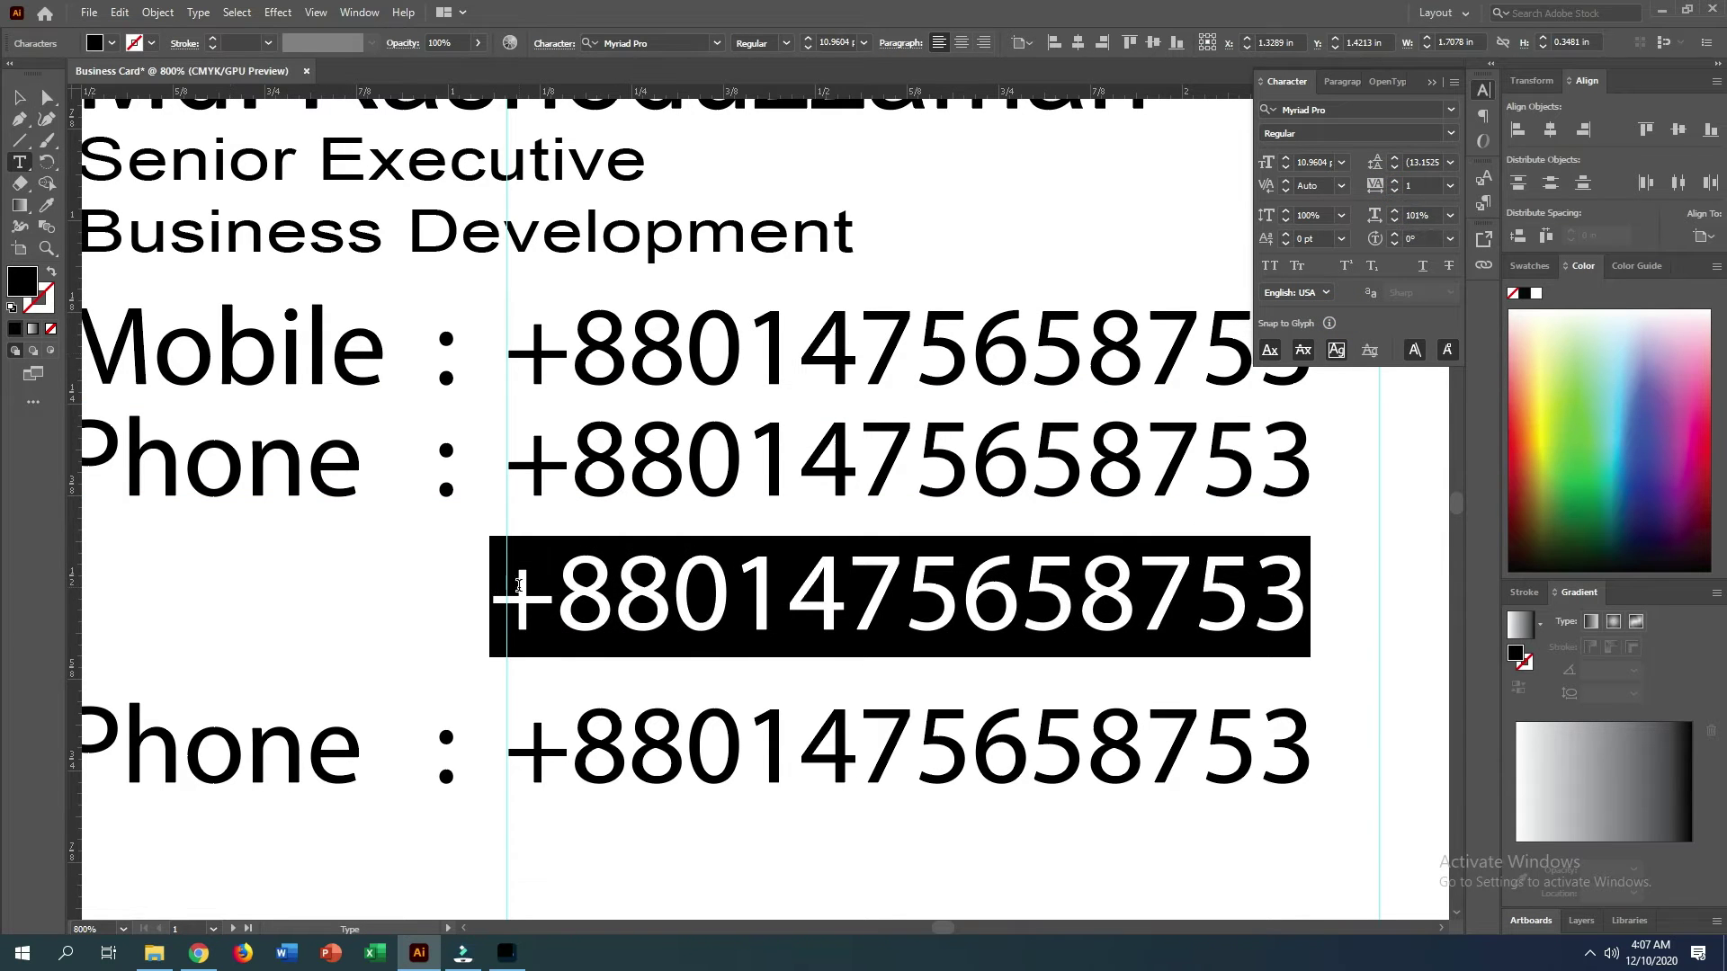
Cut the extra number out as separate text and position it under the Phone number.
drag(1329, 585, 489, 585)
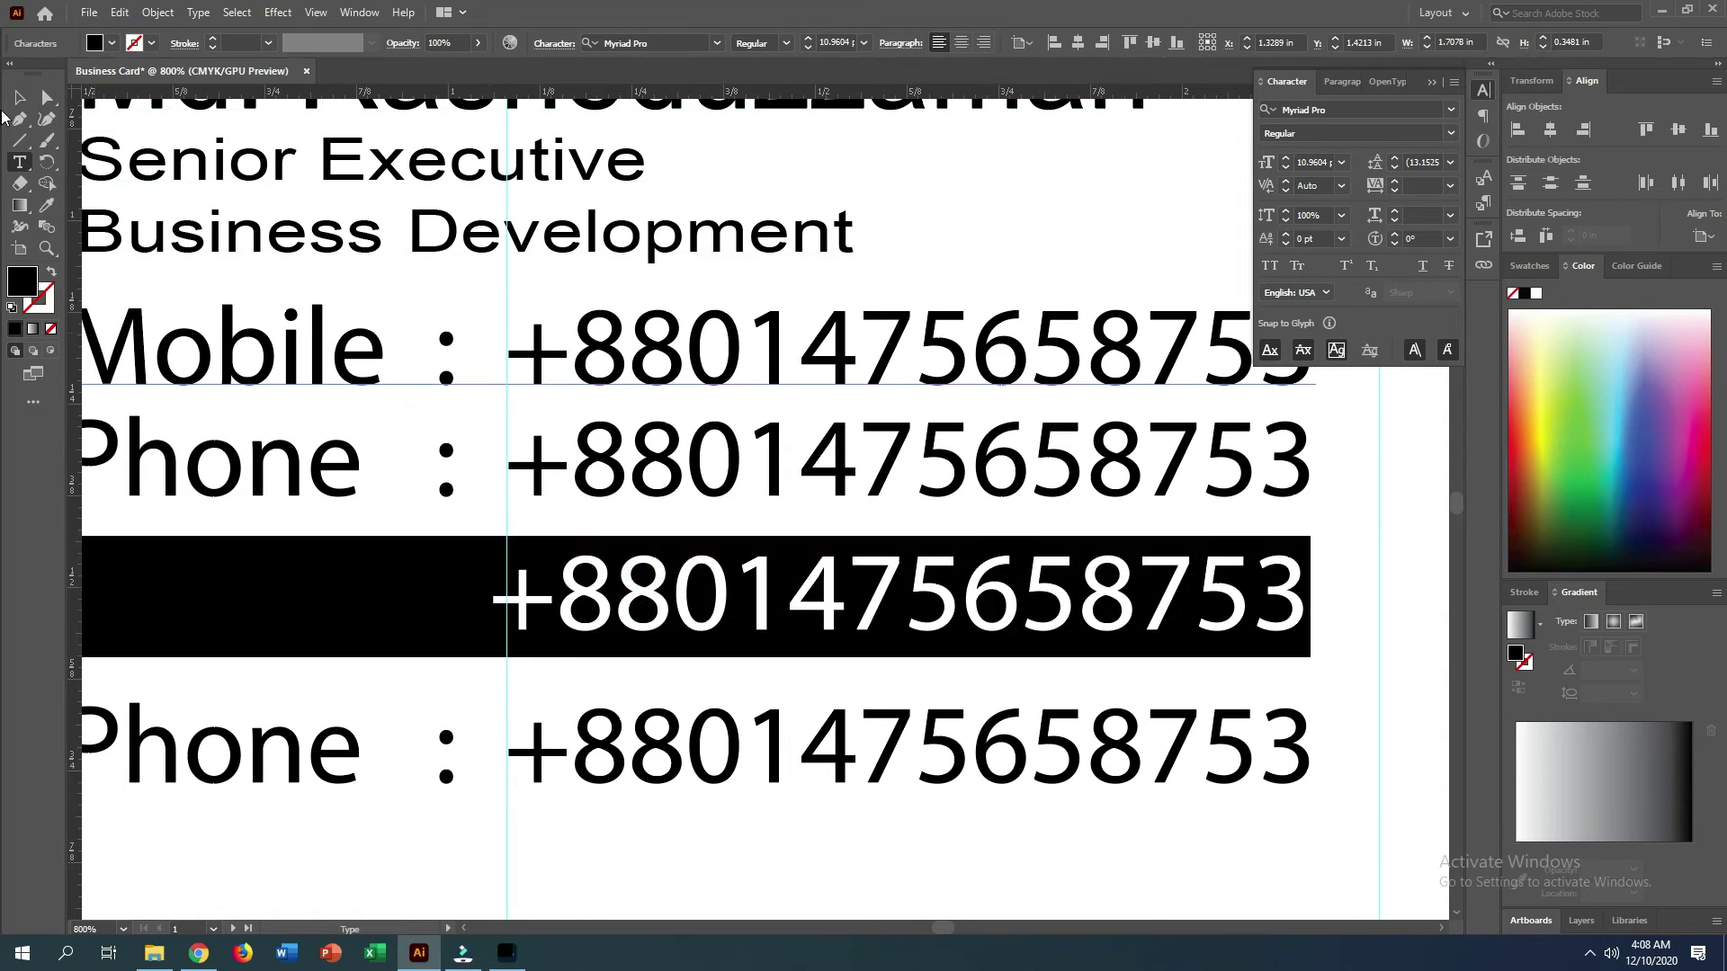
click(668, 614)
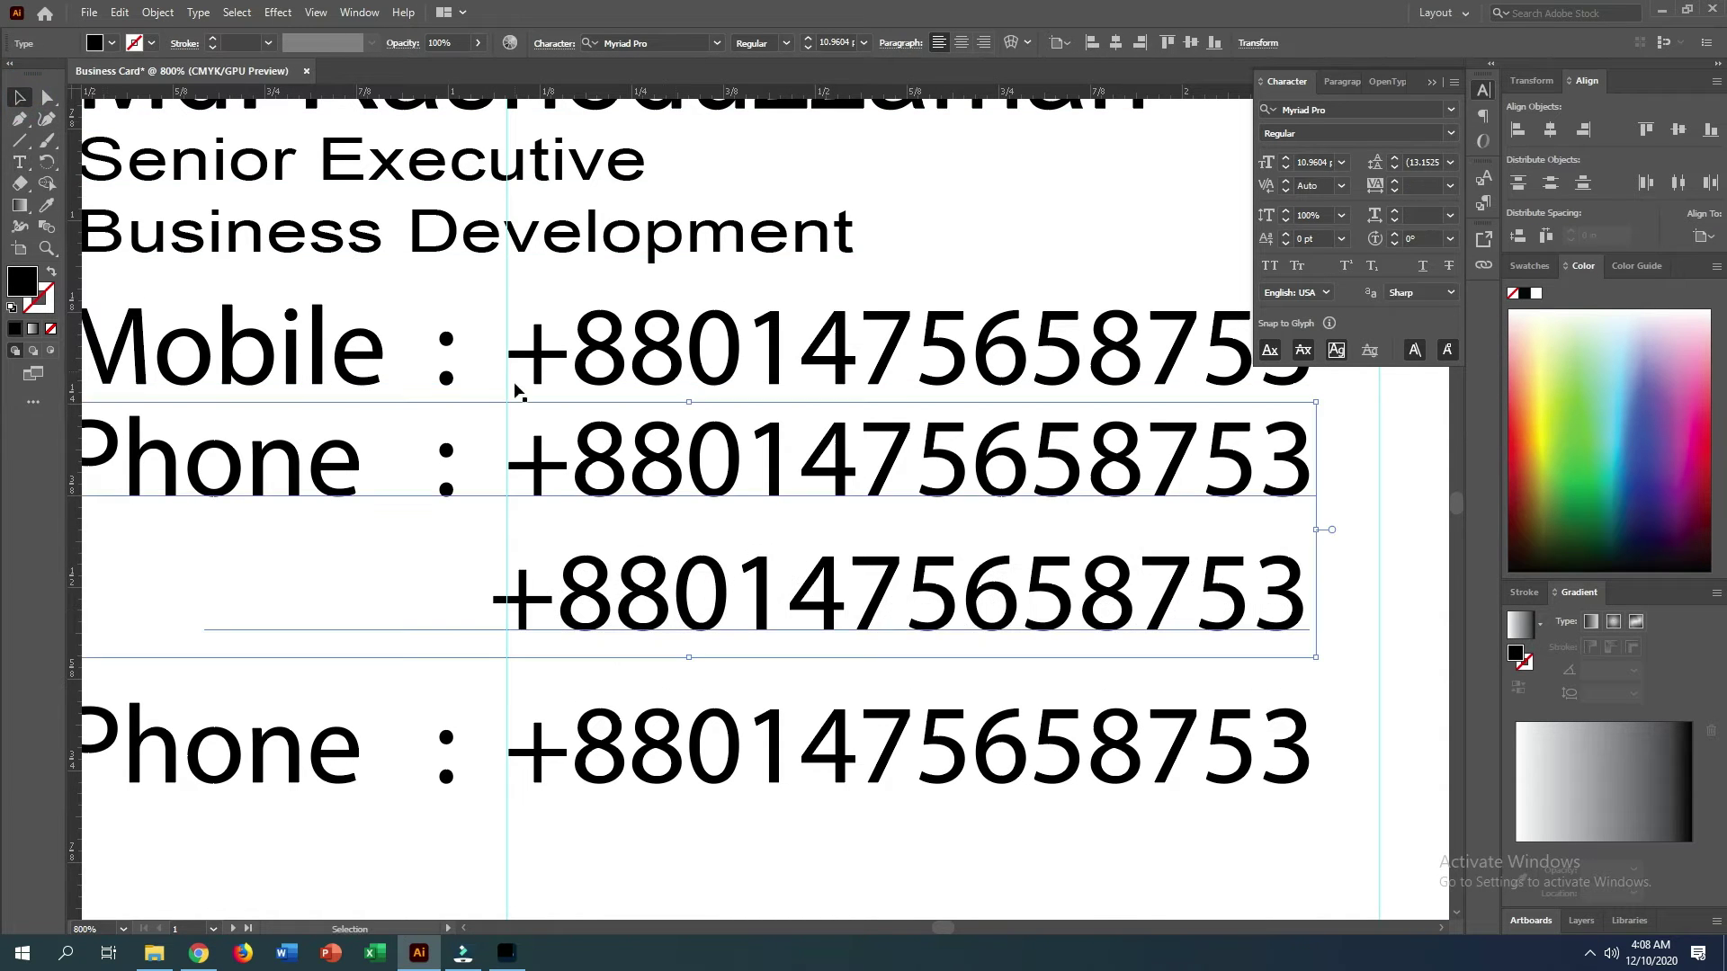
key(ctrl+a)
key(ctrl+x)
key(Escape)
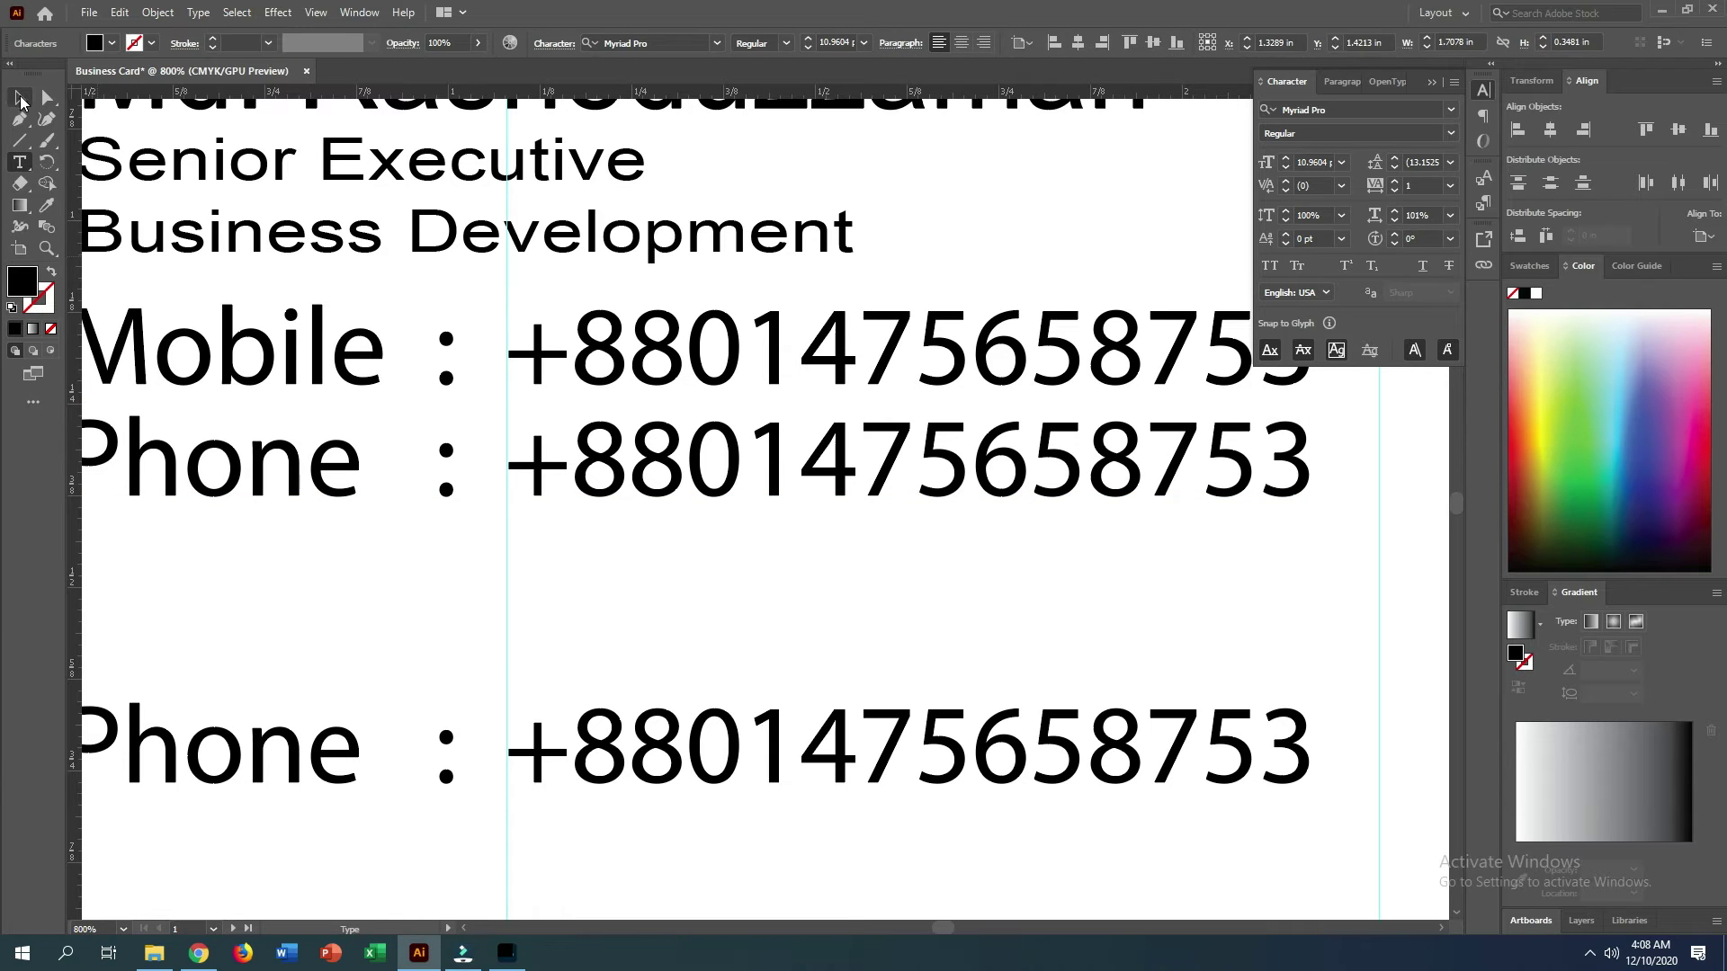
key(ctrl+v)
mouse_move(547, 498)
mouse_down()
mouse_move(731, 601)
mouse_move(687, 592)
mouse_up()
key(ctrl+plus)
key(ctrl+plus)
key(ctrl+minus)
key(ctrl+minus)
key(ctrl+minus)
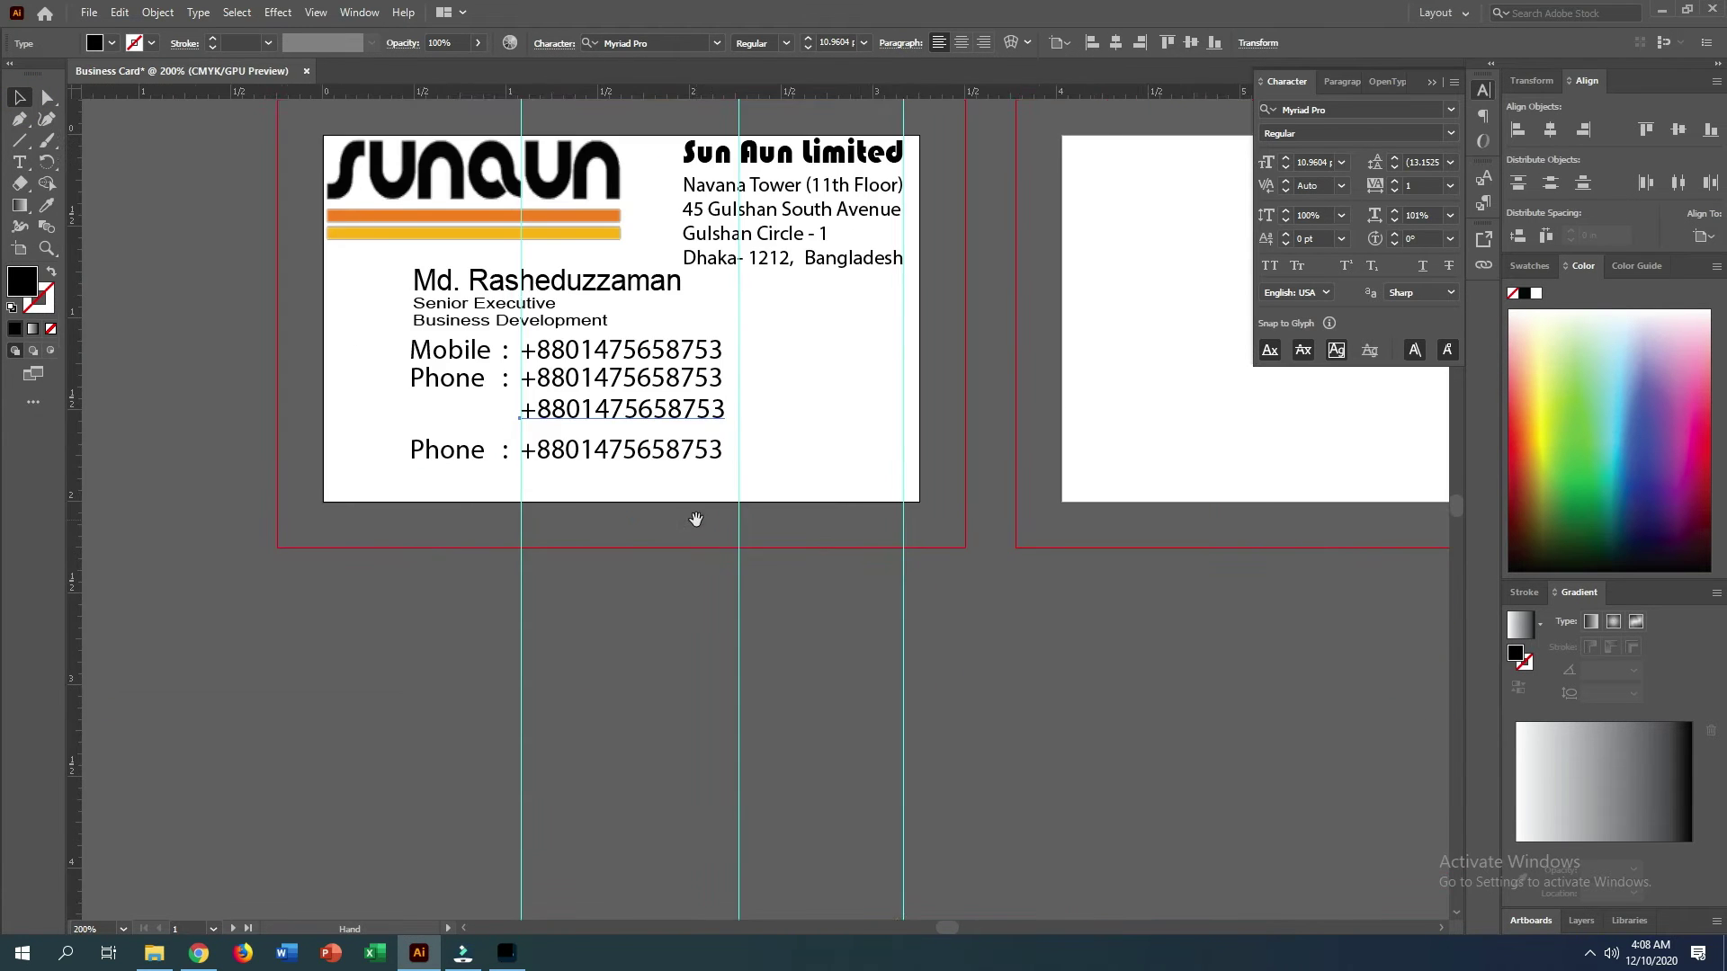
key(ctrl+plus)
key(ctrl+plus)
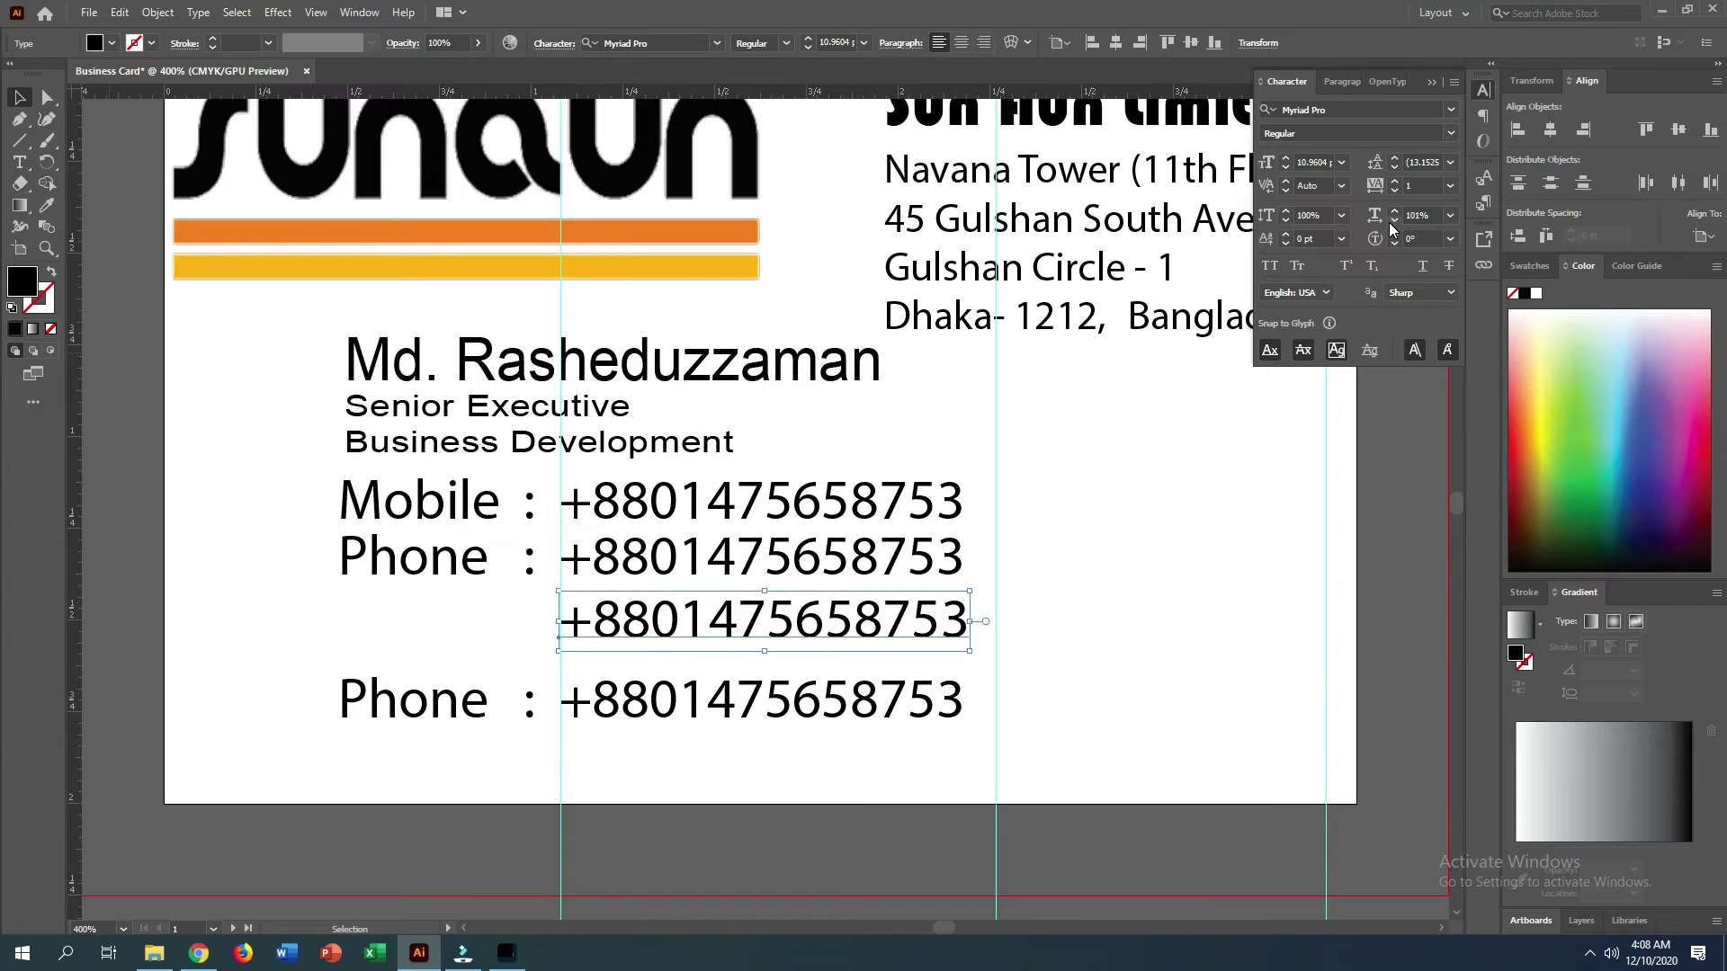
Relabel the bottom Phone line as Email.
key(ctrl+minus)
click(699, 550)
key(t)
drag(580, 549, 449, 562)
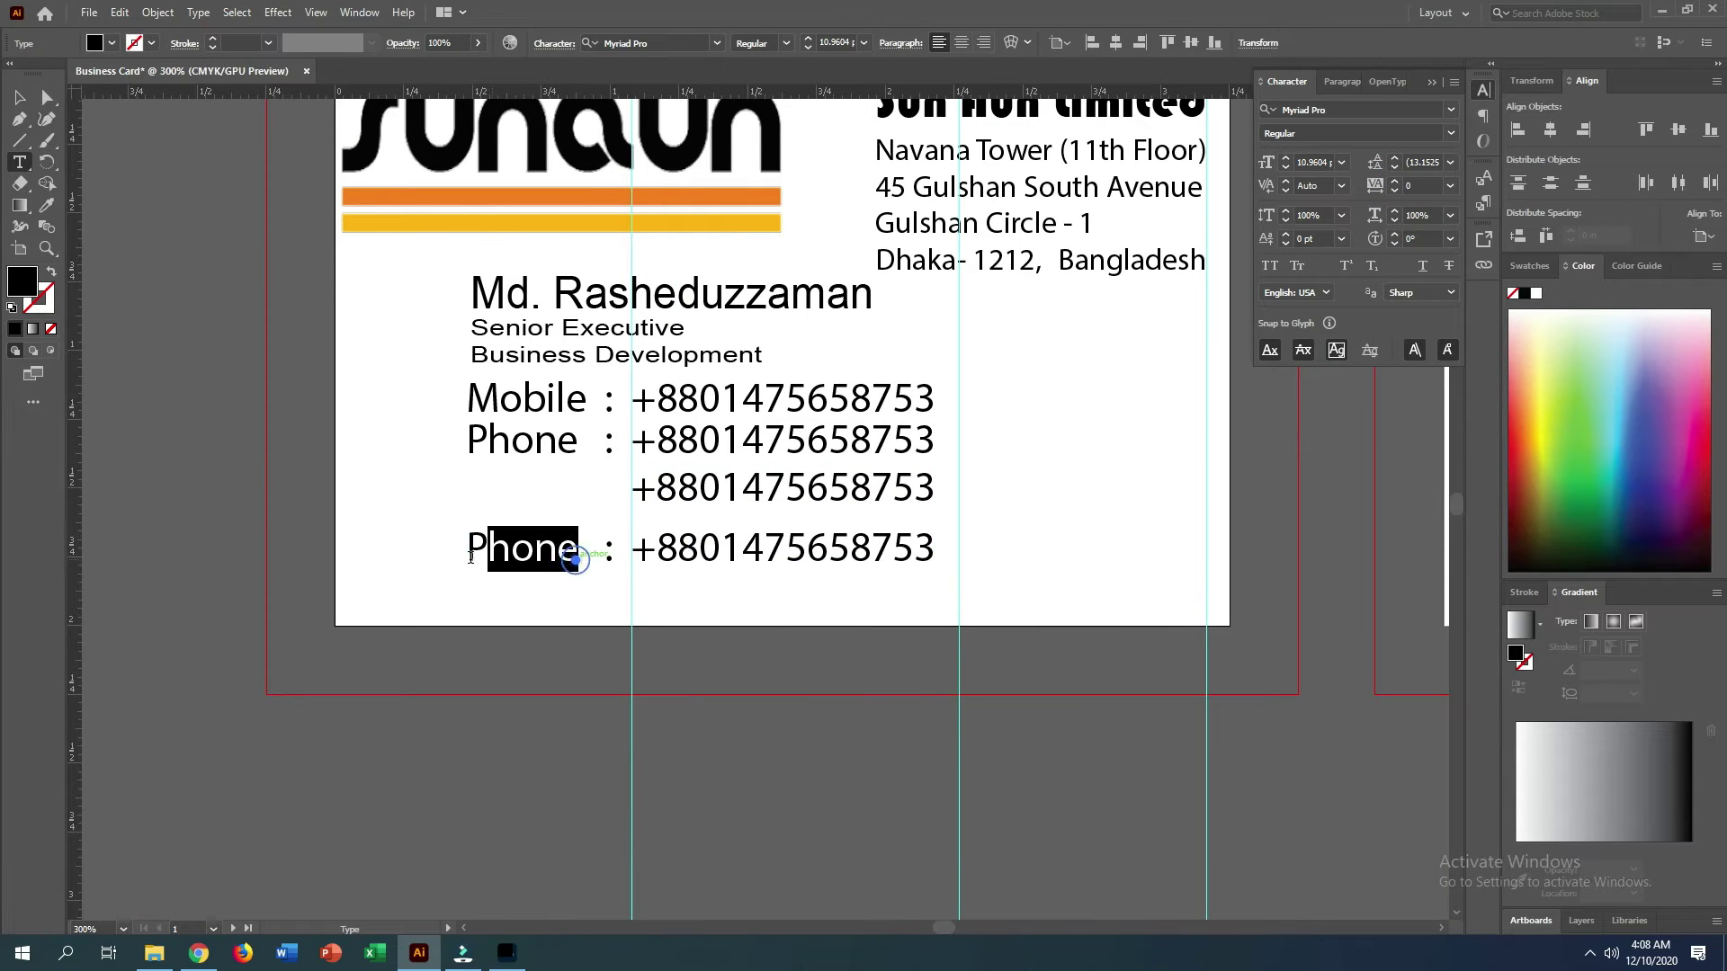
text(Email)
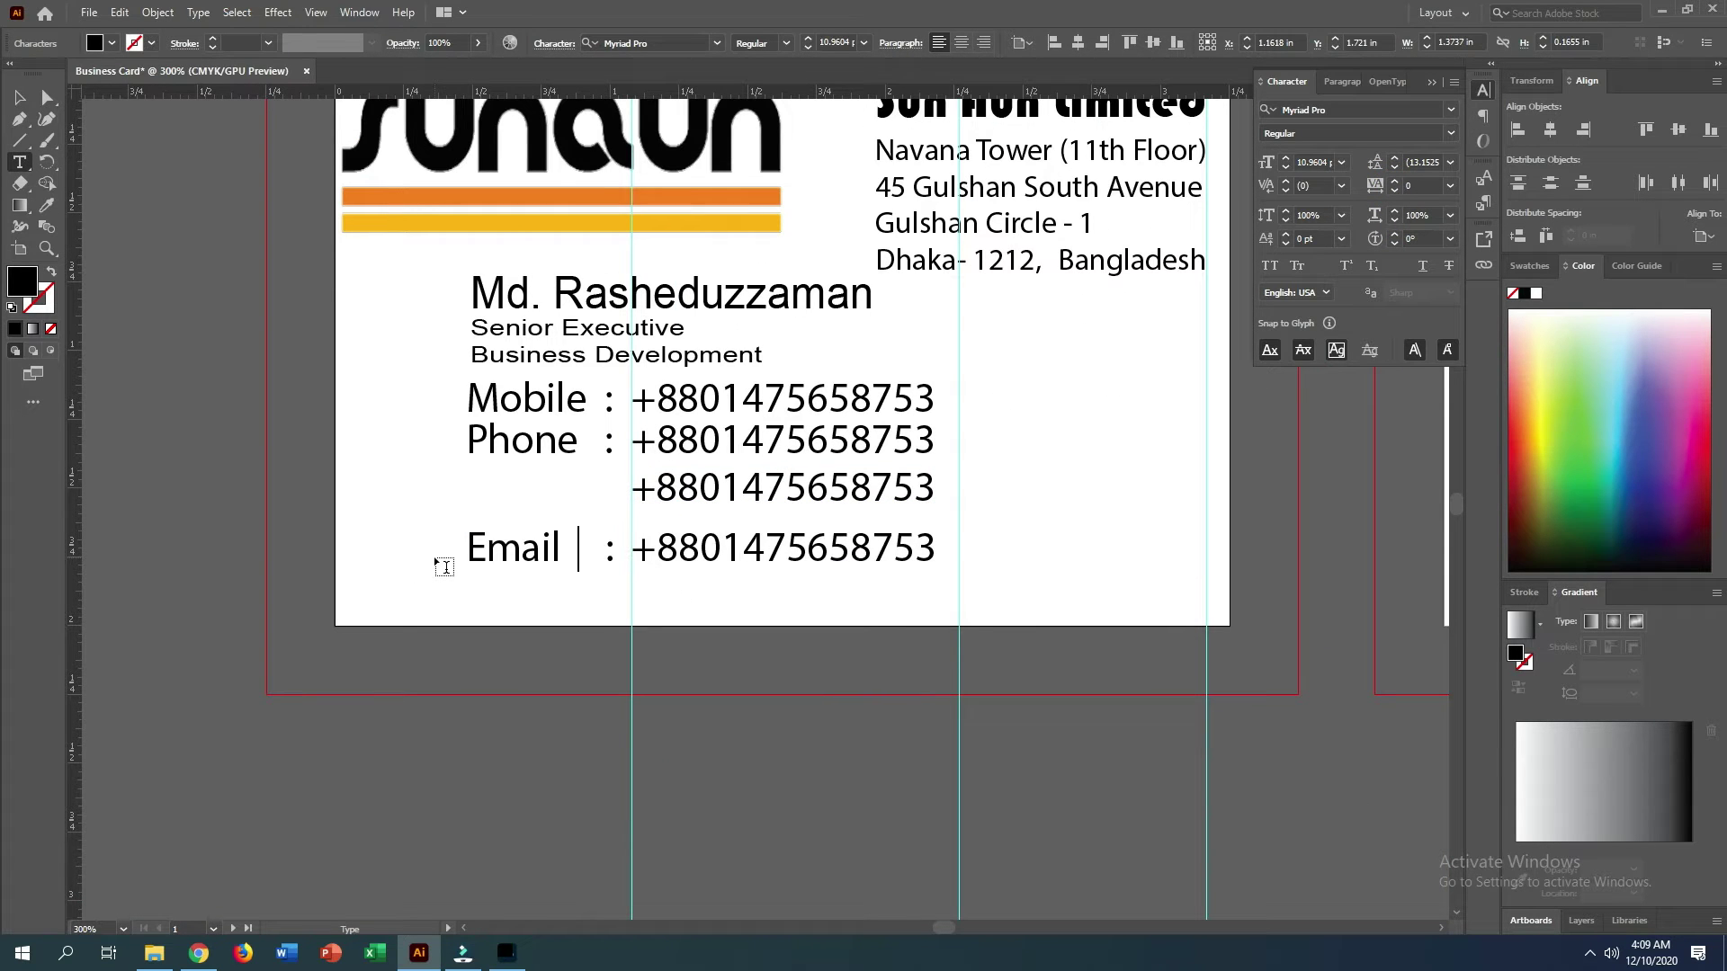
Replace the bottom line's number with the contact's e-mail address.
drag(648, 539, 945, 547)
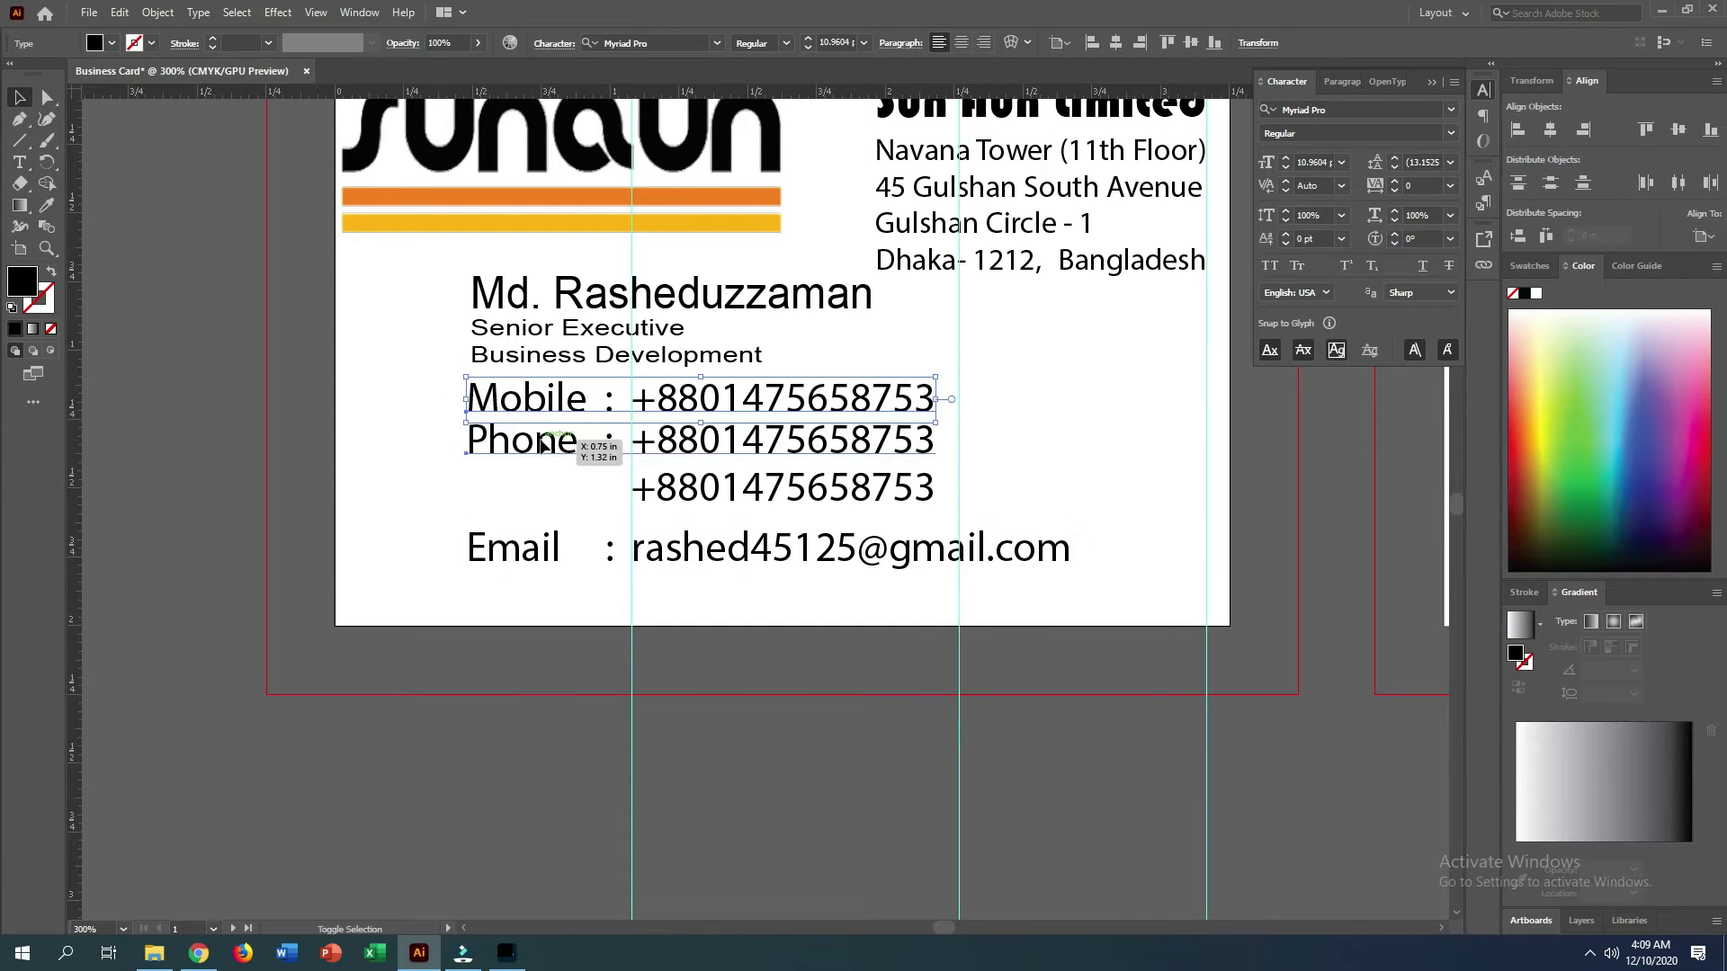
key(Escape)
click(1288, 168)
key(ctrl+z)
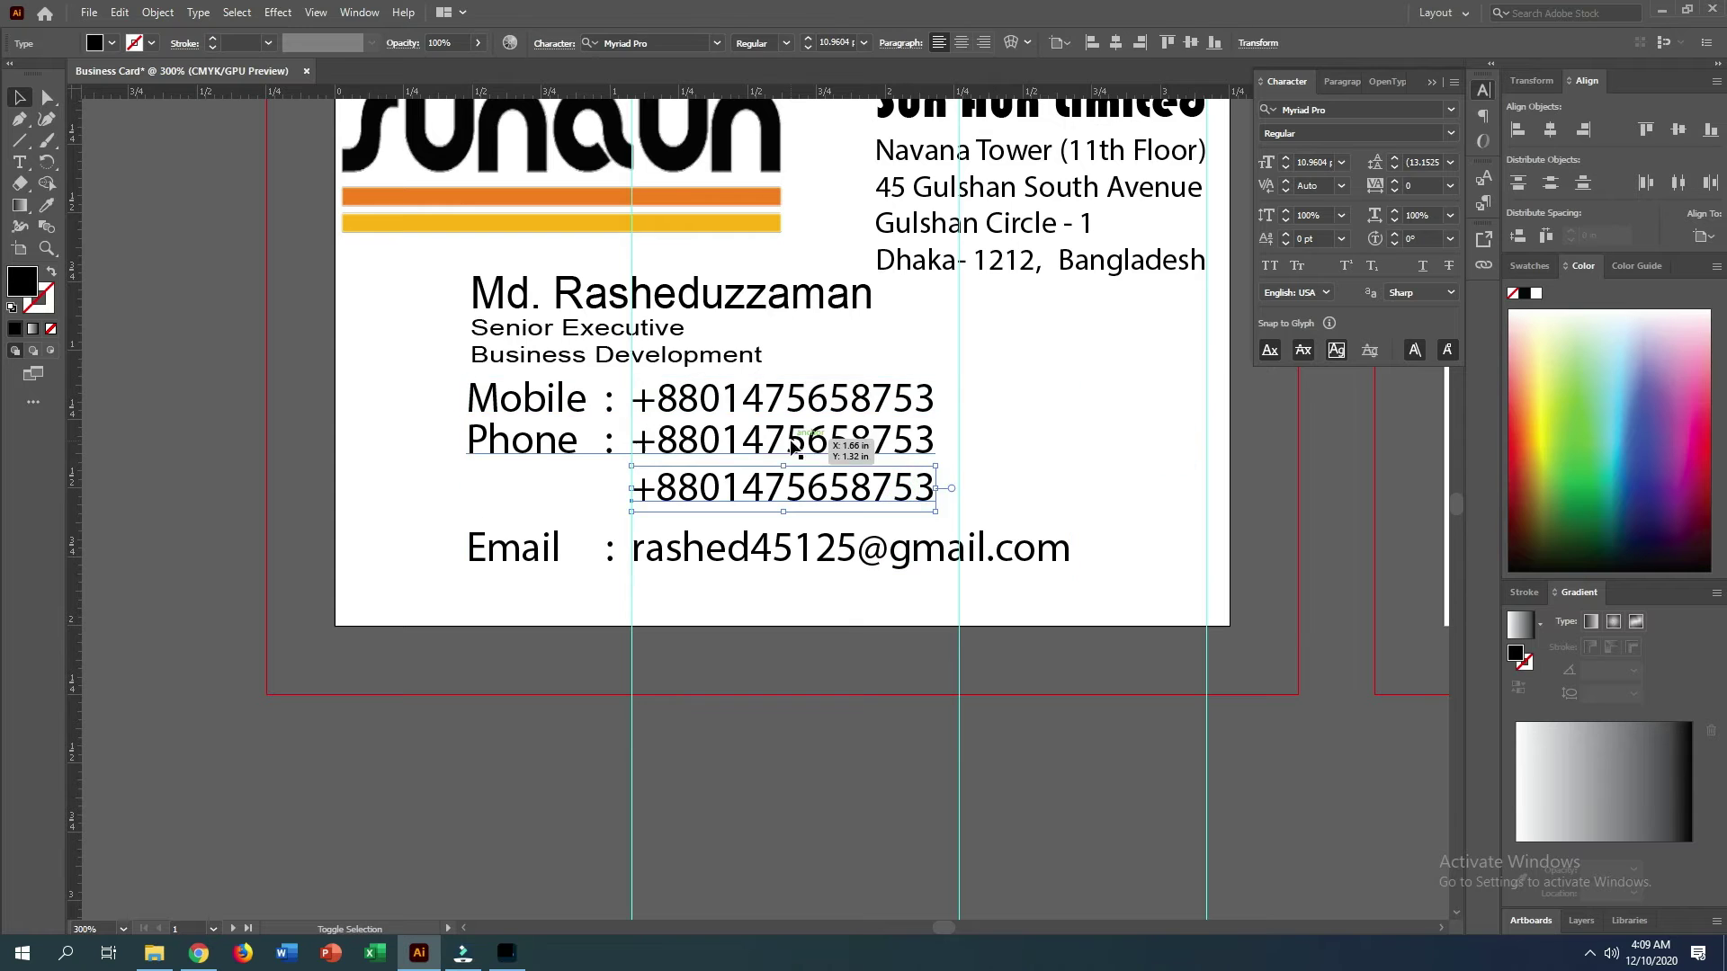
Set the Mobile, Phone and Email lines to 7 pt and move them slightly lower.
click(1341, 162)
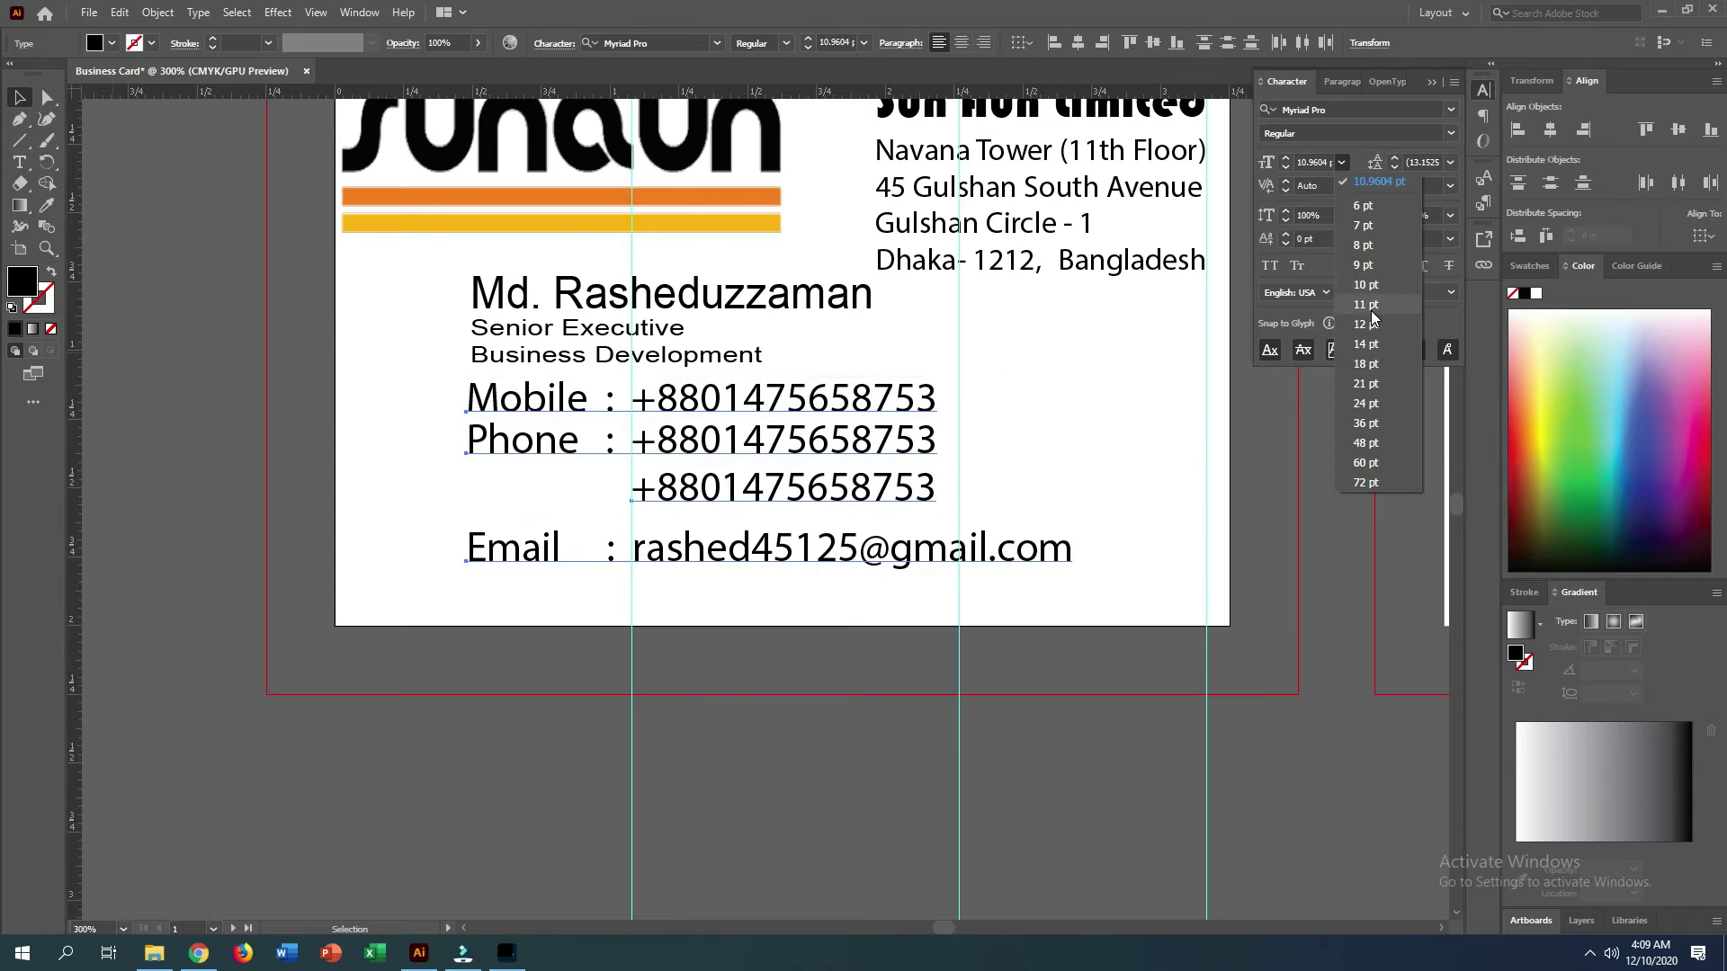
click(1369, 225)
drag(522, 409, 522, 443)
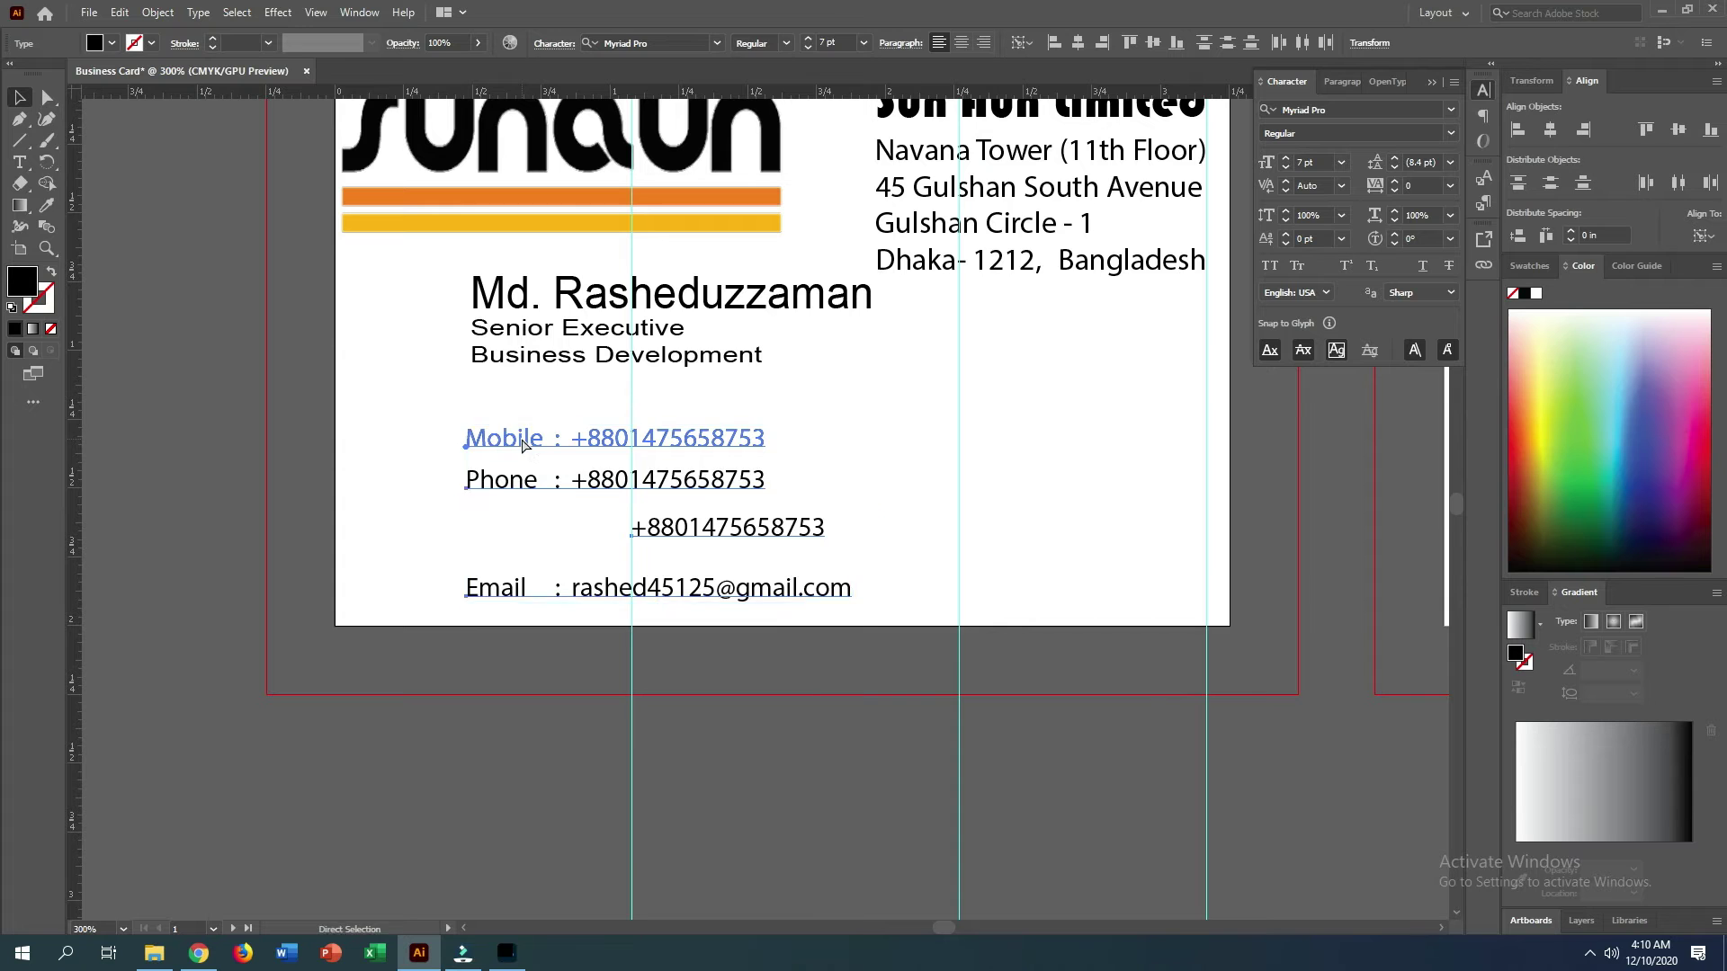
click(874, 608)
Select the name and contact lines together and enlarge them slightly to fit the card front.
drag(874, 608, 837, 324)
key(ctrl+minus)
key(ctrl+minus)
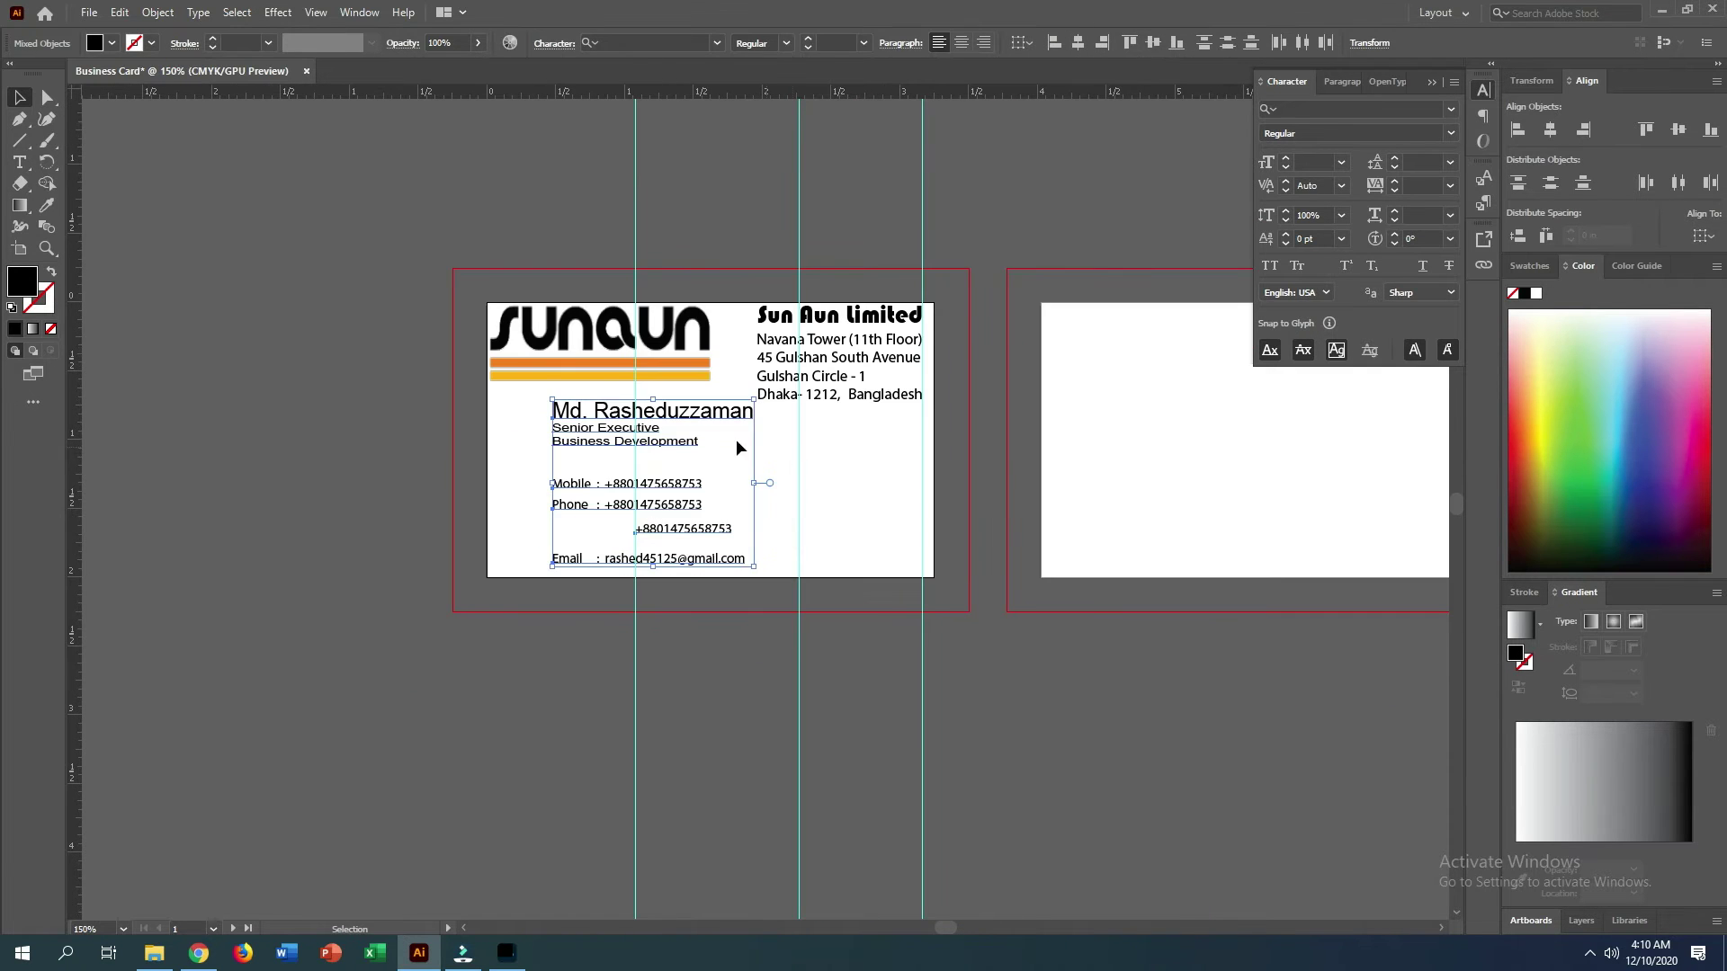
drag(735, 447, 760, 455)
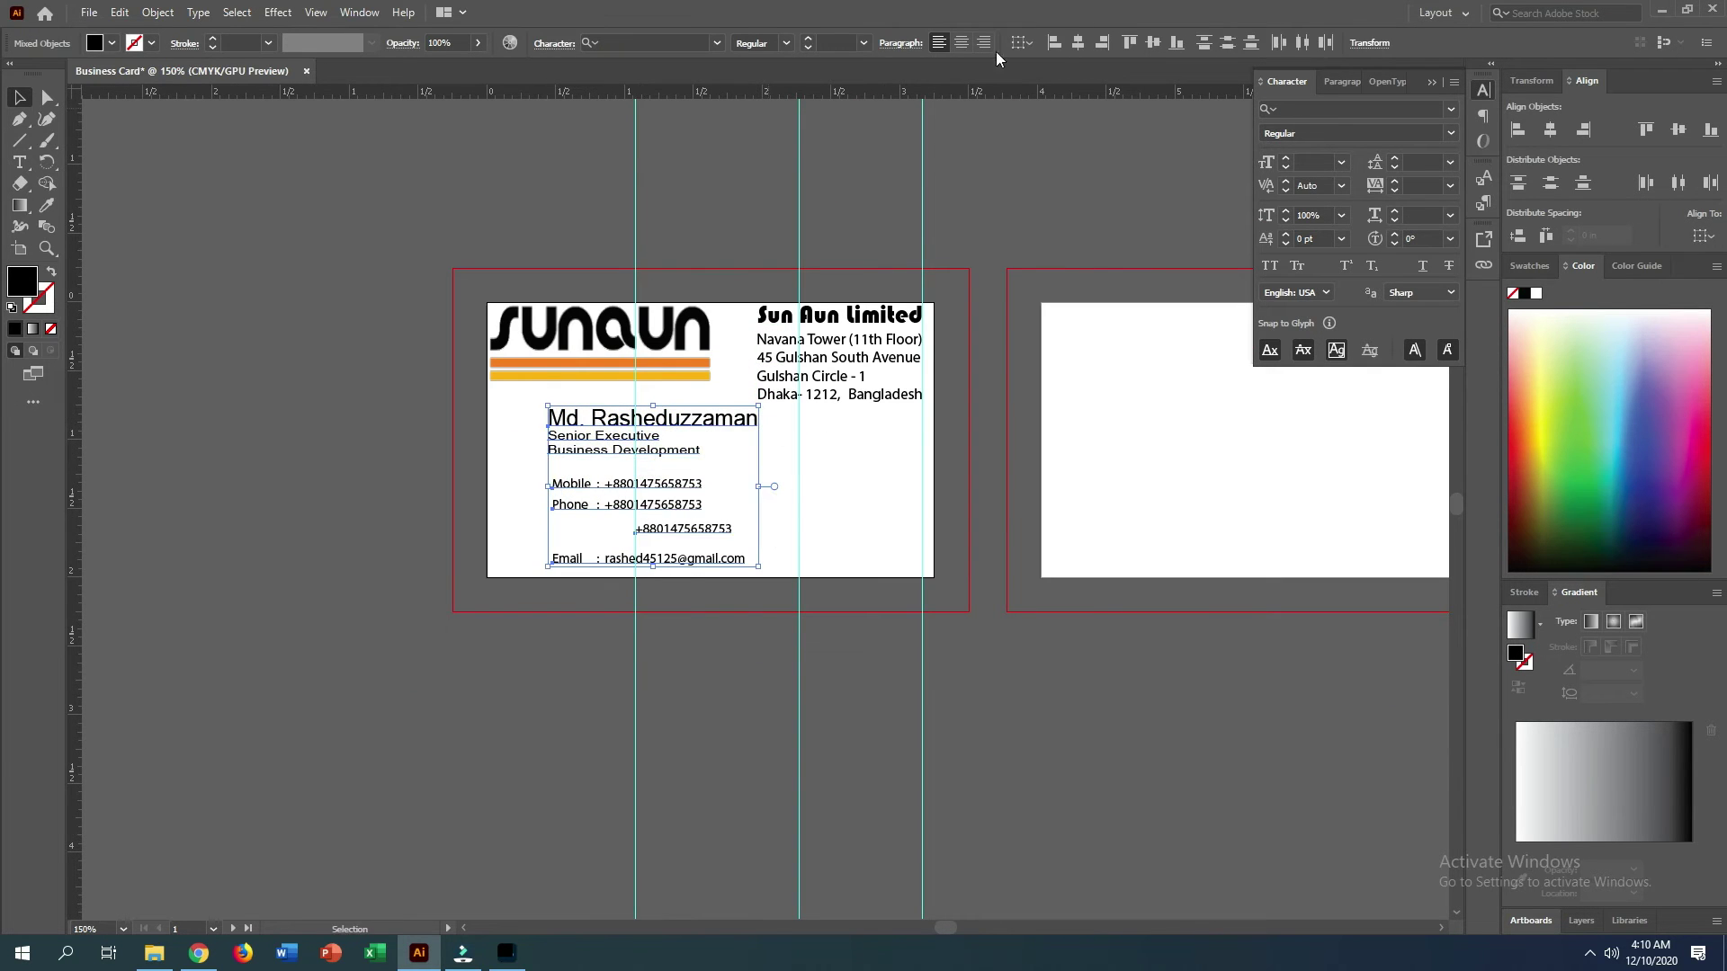
click(751, 568)
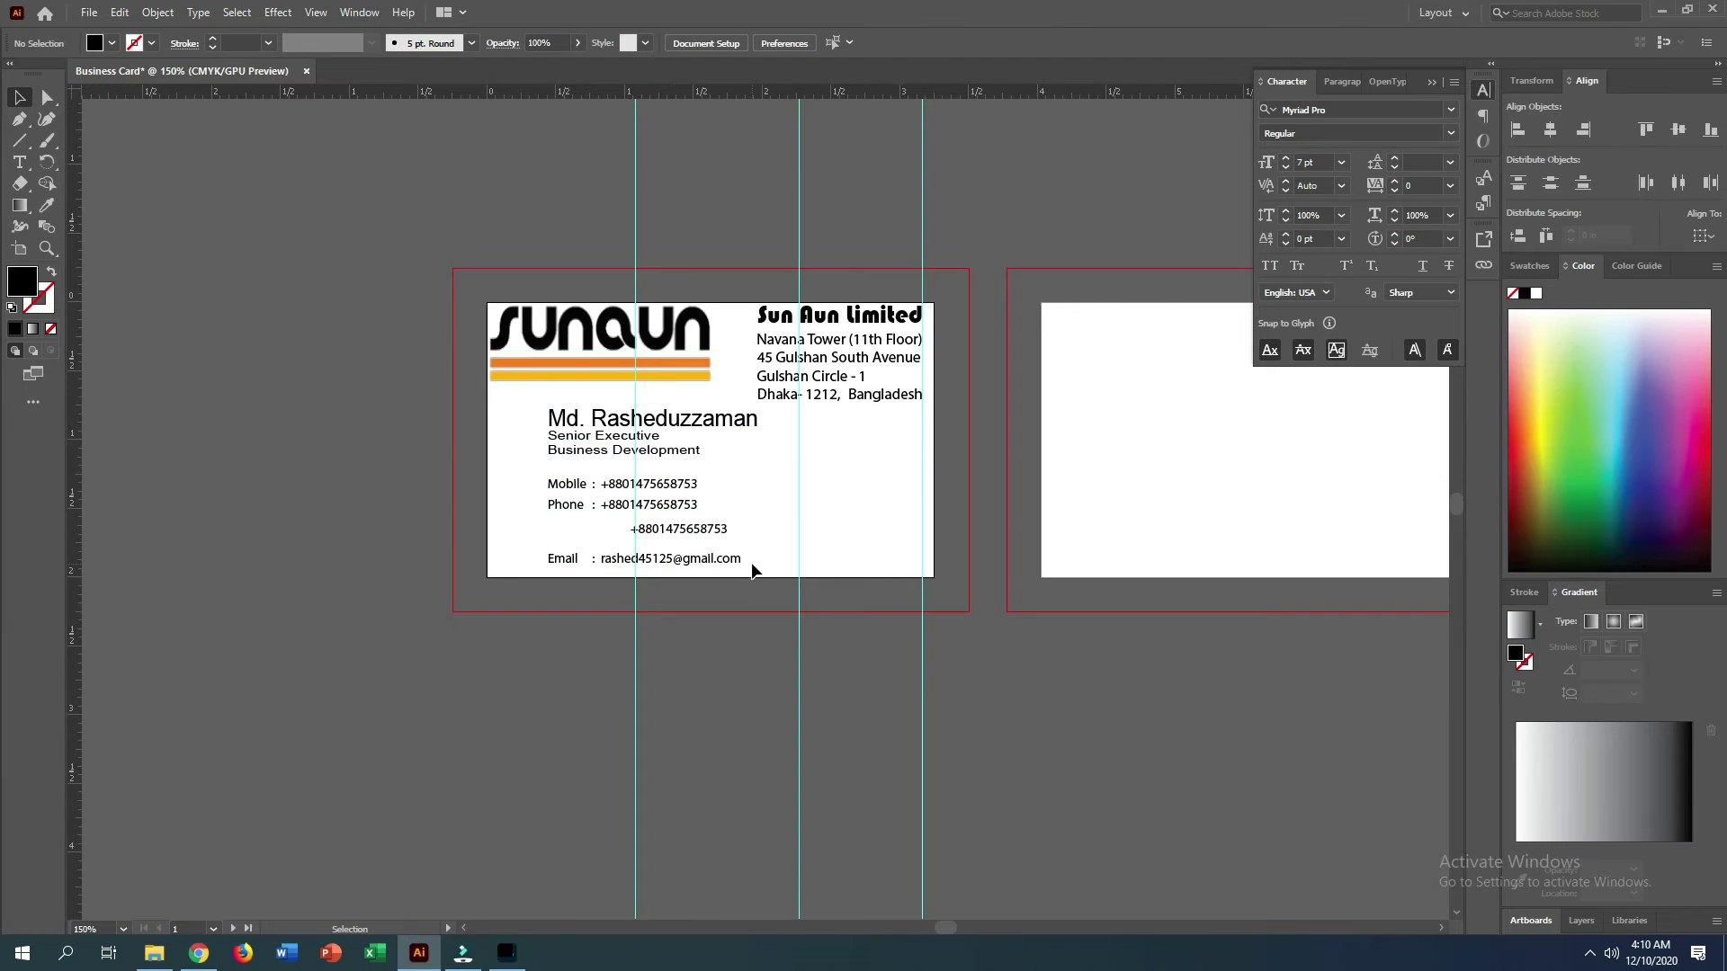
key(ctrl+minus)
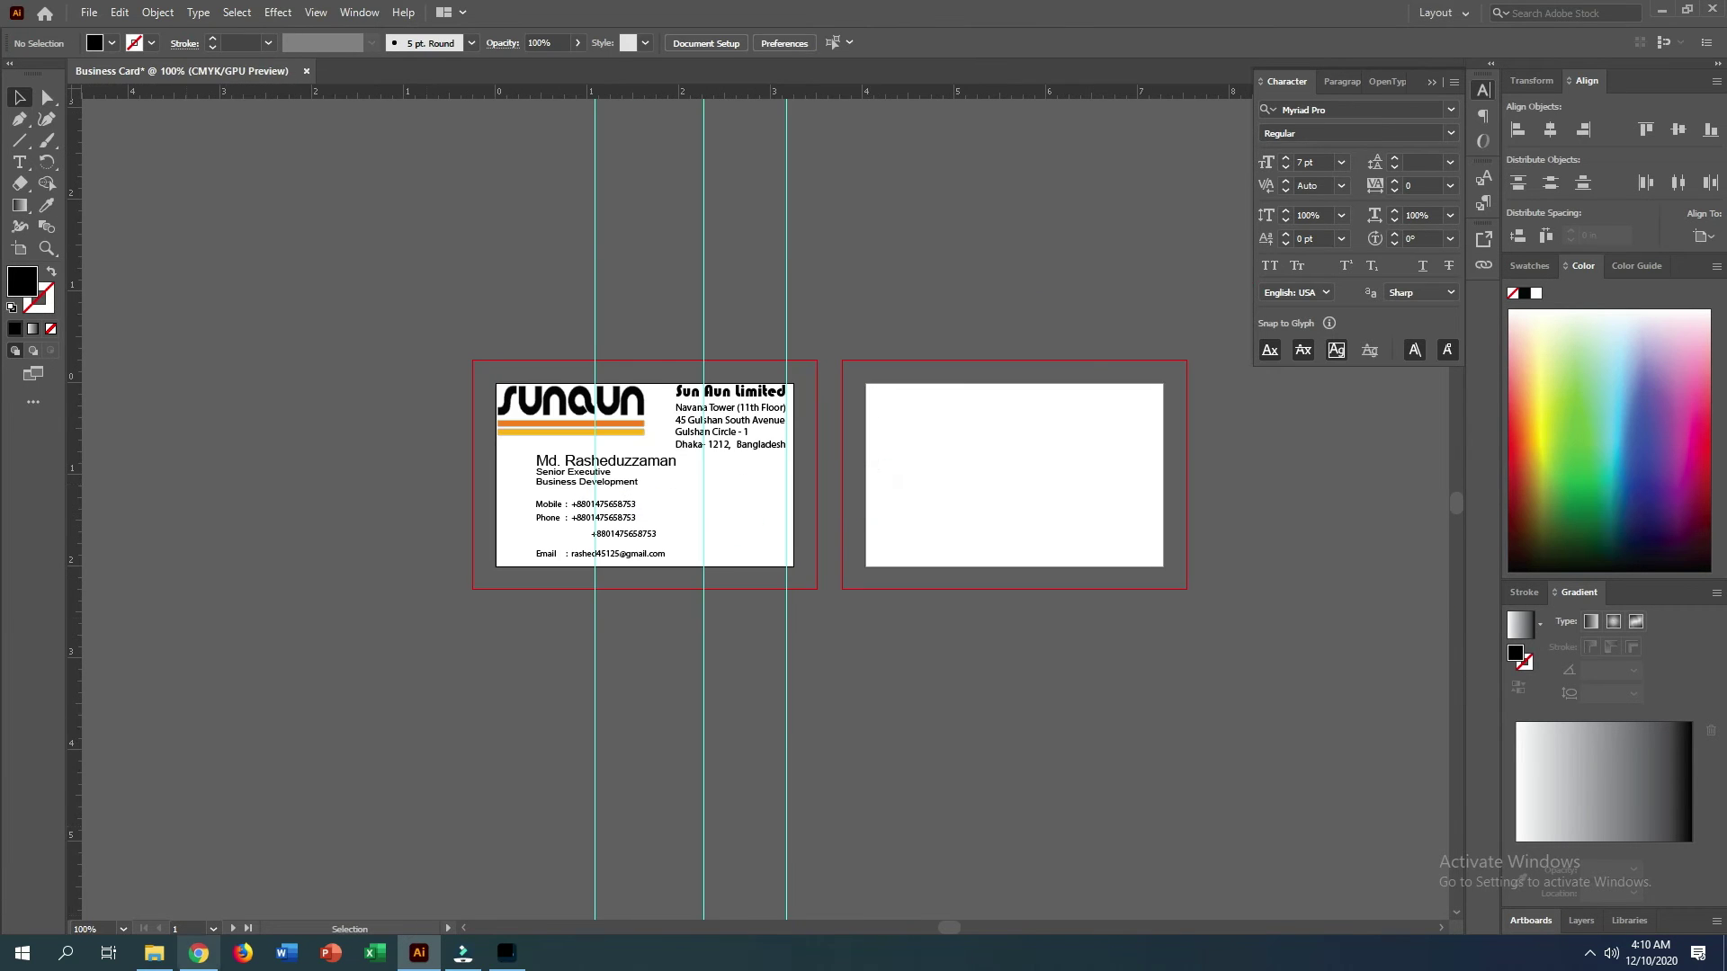
click(198, 953)
Run Google searches for business card, 'Glove png' and earth PNG images.
click(971, 15)
scroll(630, 450, up, 10)
double_click(297, 102)
text(Bus)
text(ard)
key(Return)
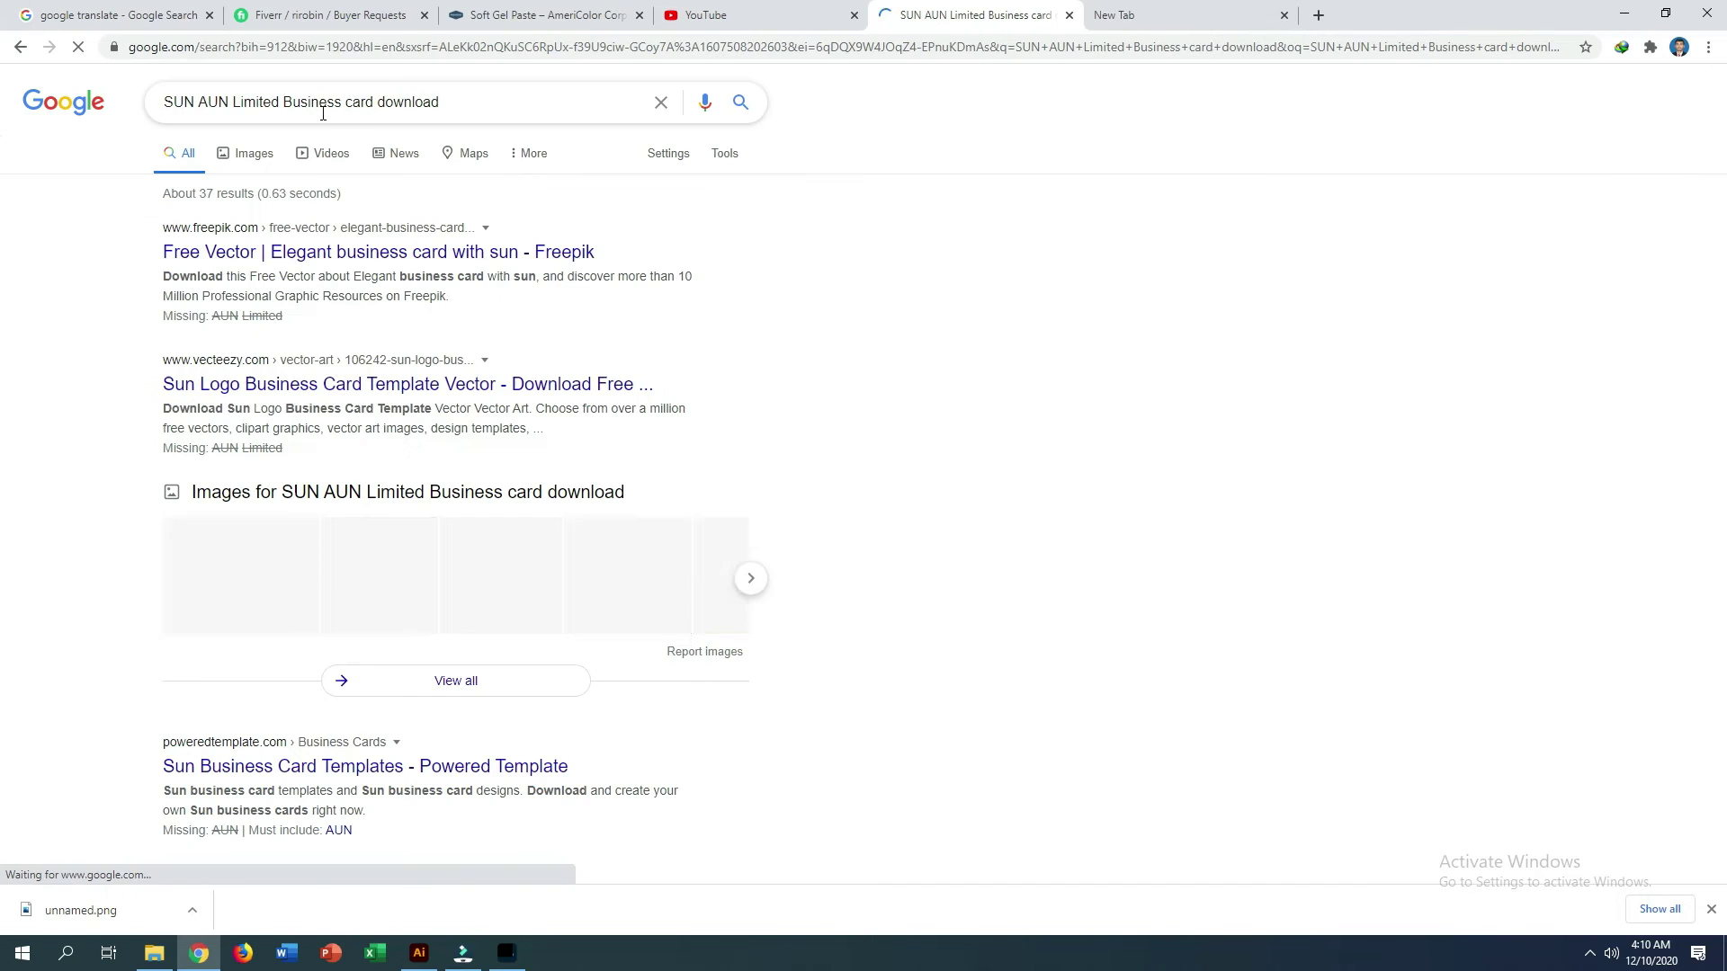
text(Glove png)
key(Return)
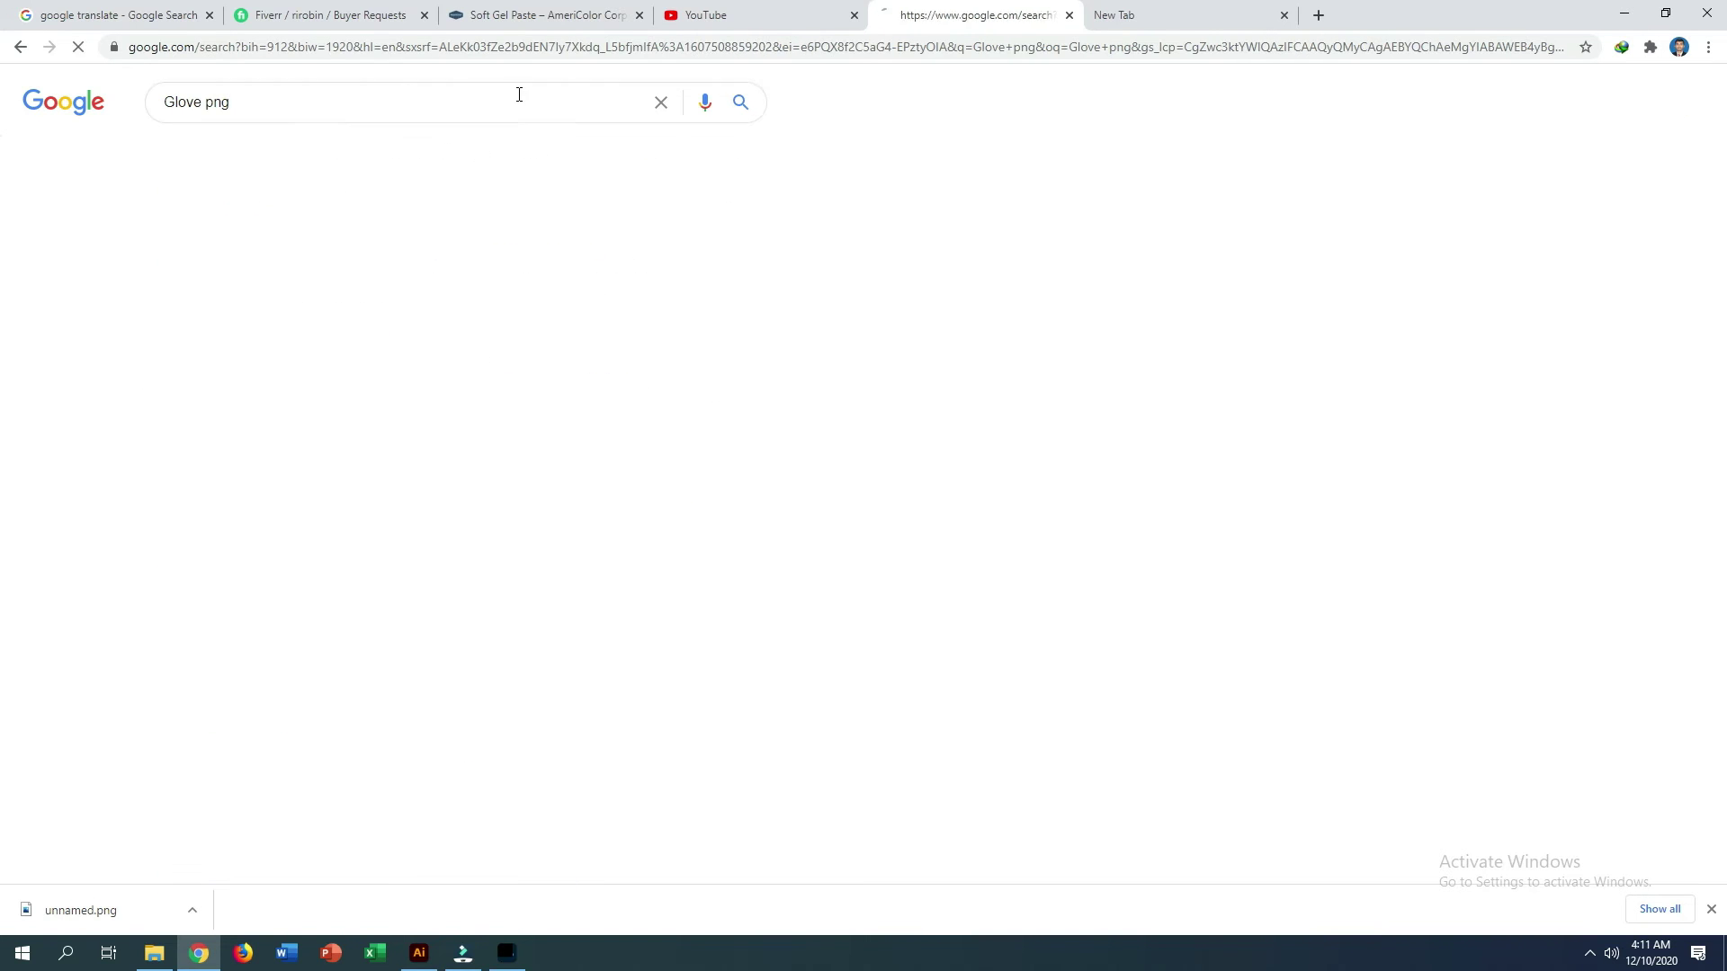
text(earth)
key(Return)
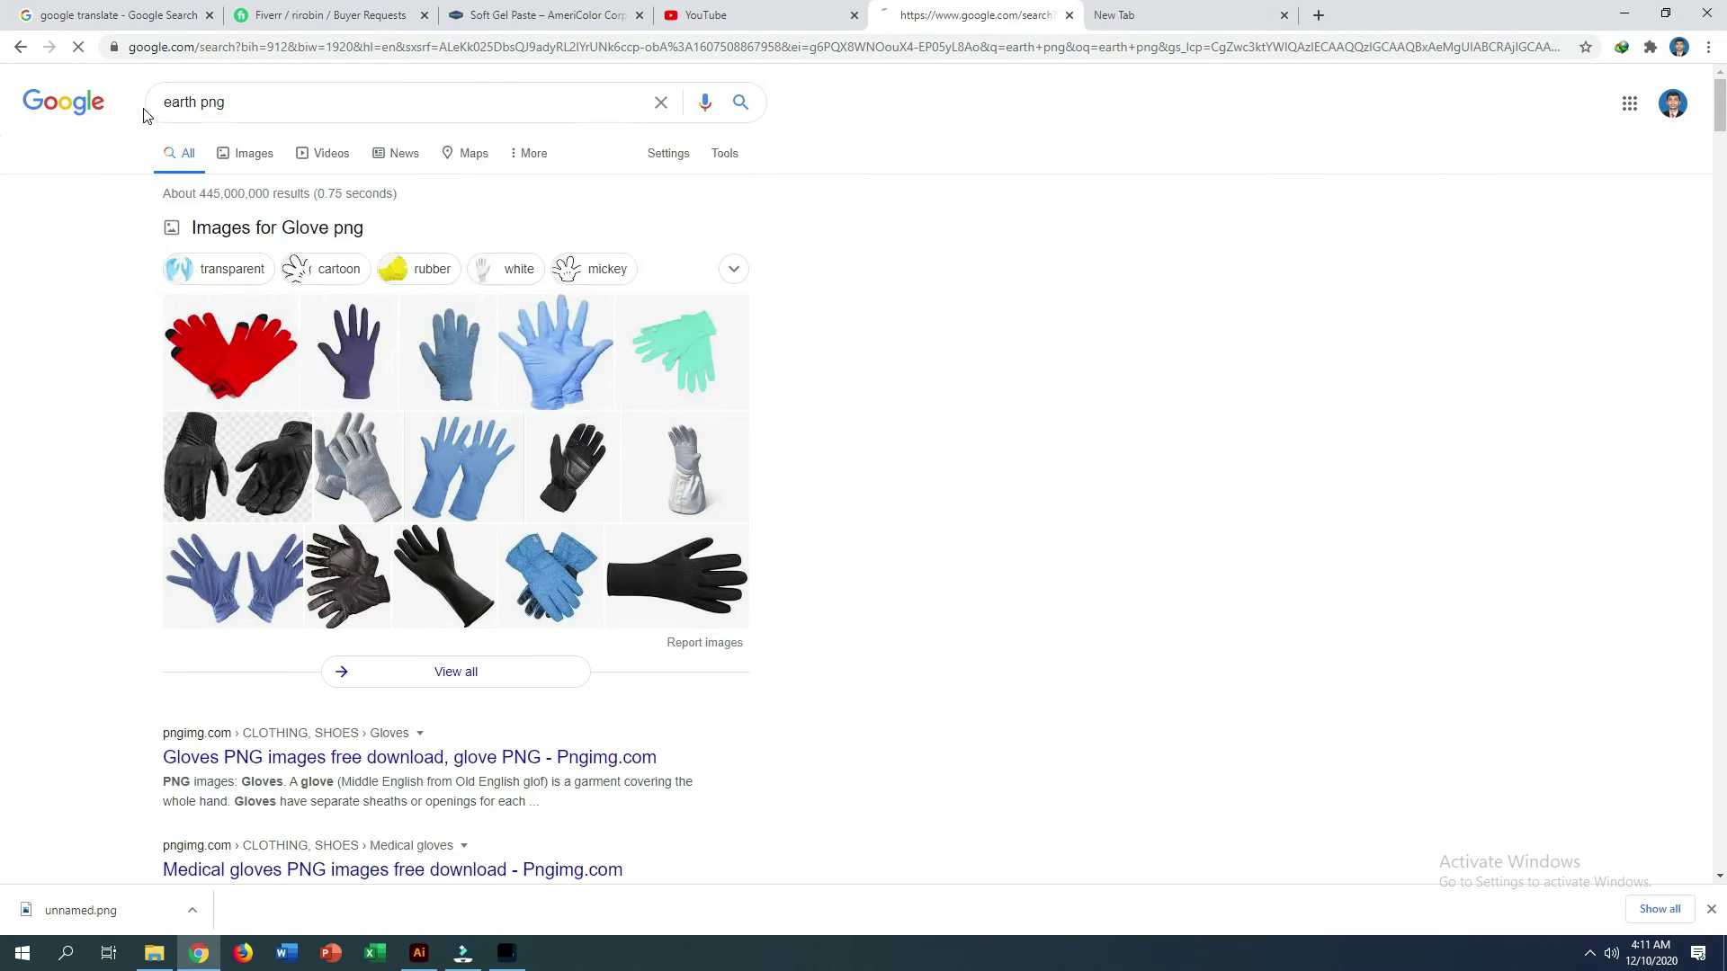
Refine the Google Images search to 'earth line png'.
click(242, 153)
scroll(406, 426, down, 10)
scroll(406, 425, up, 10)
click(197, 101)
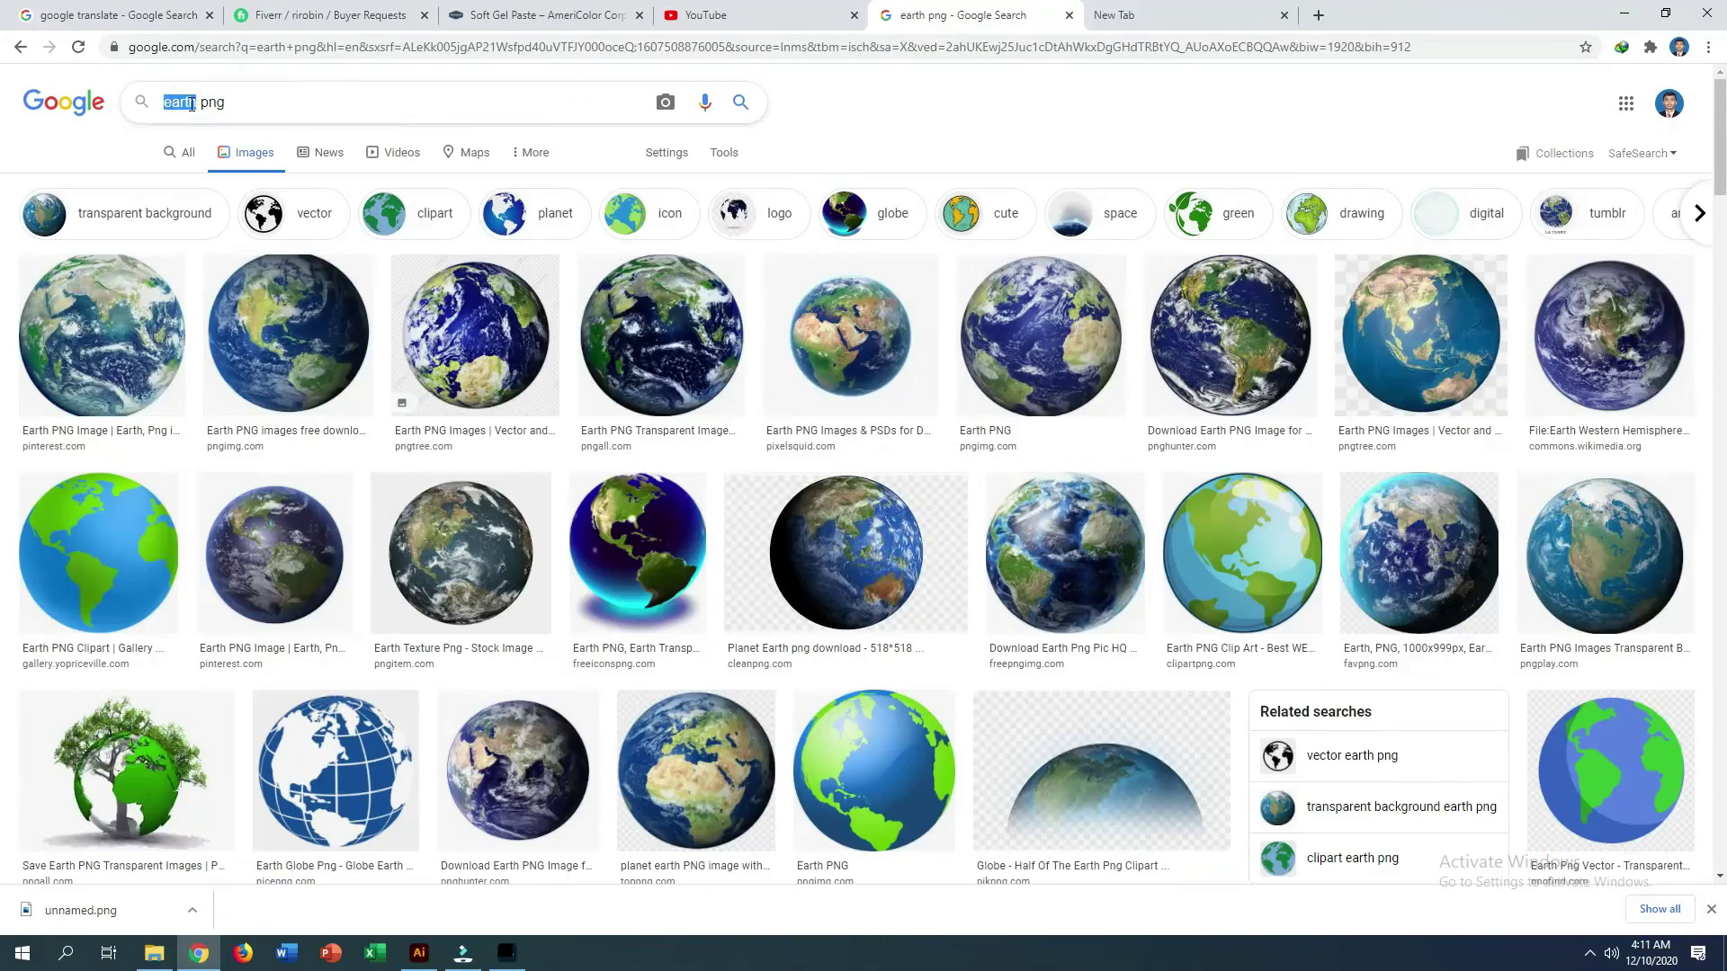
text(line)
key(Return)
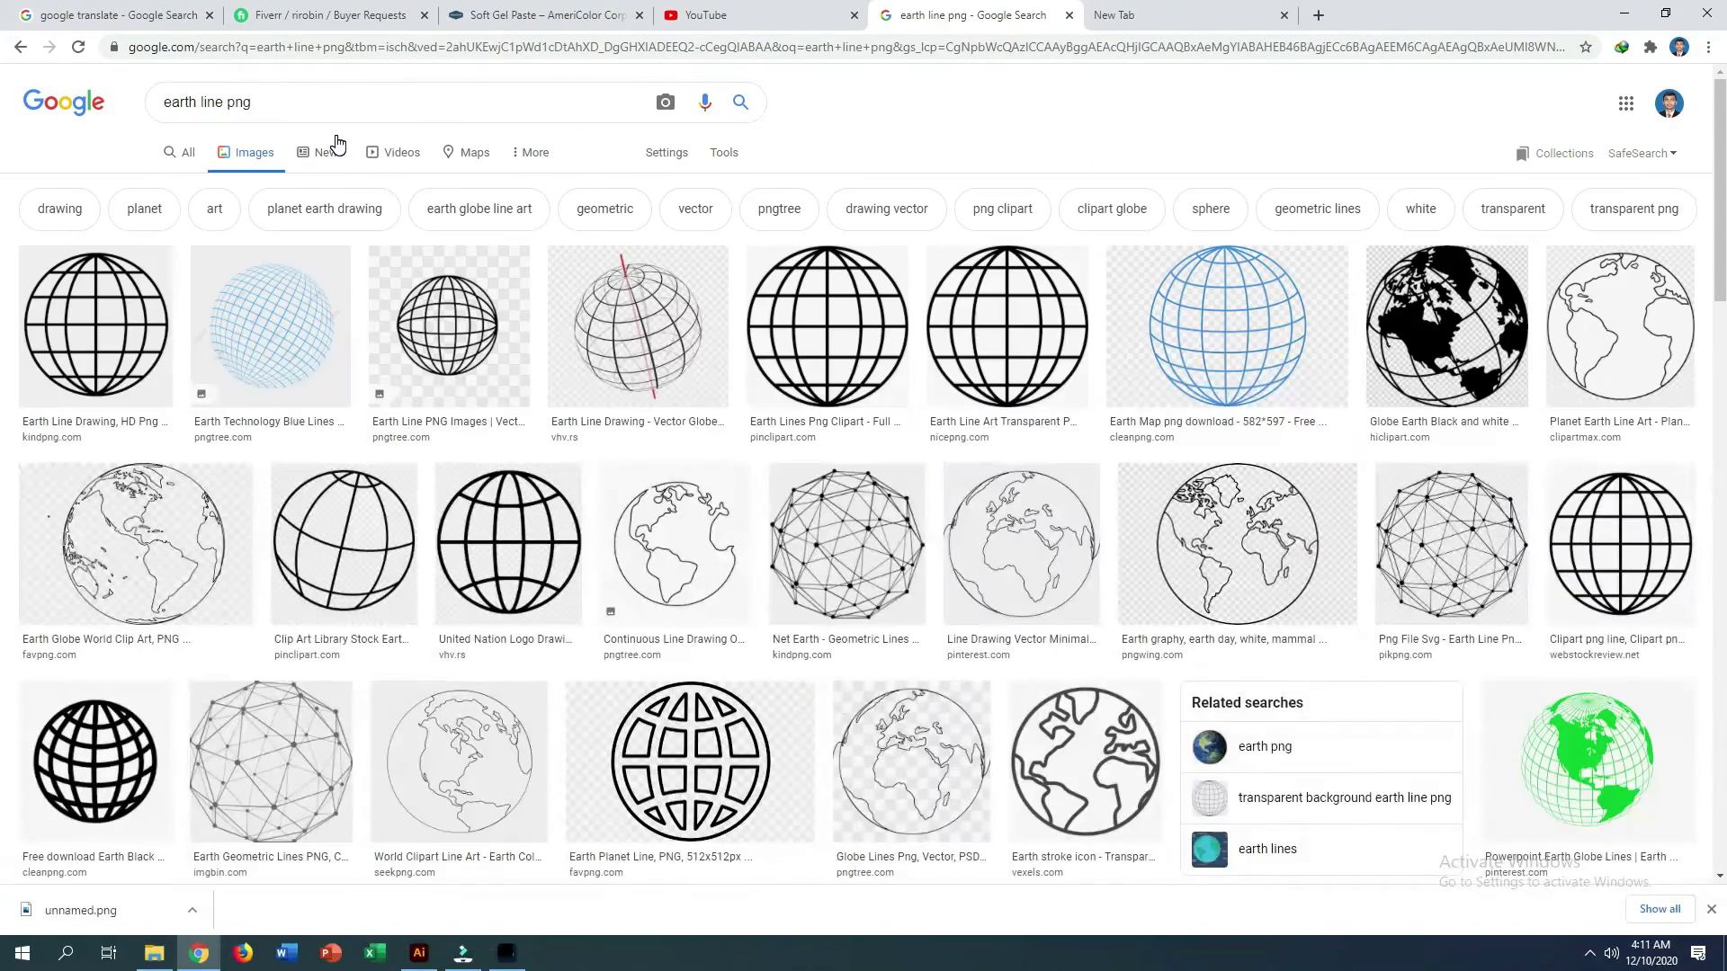
Save the line-drawn globe PNG to Downloads and drag it into the Illustrator document.
click(103, 341)
right_click(1344, 563)
click(1389, 714)
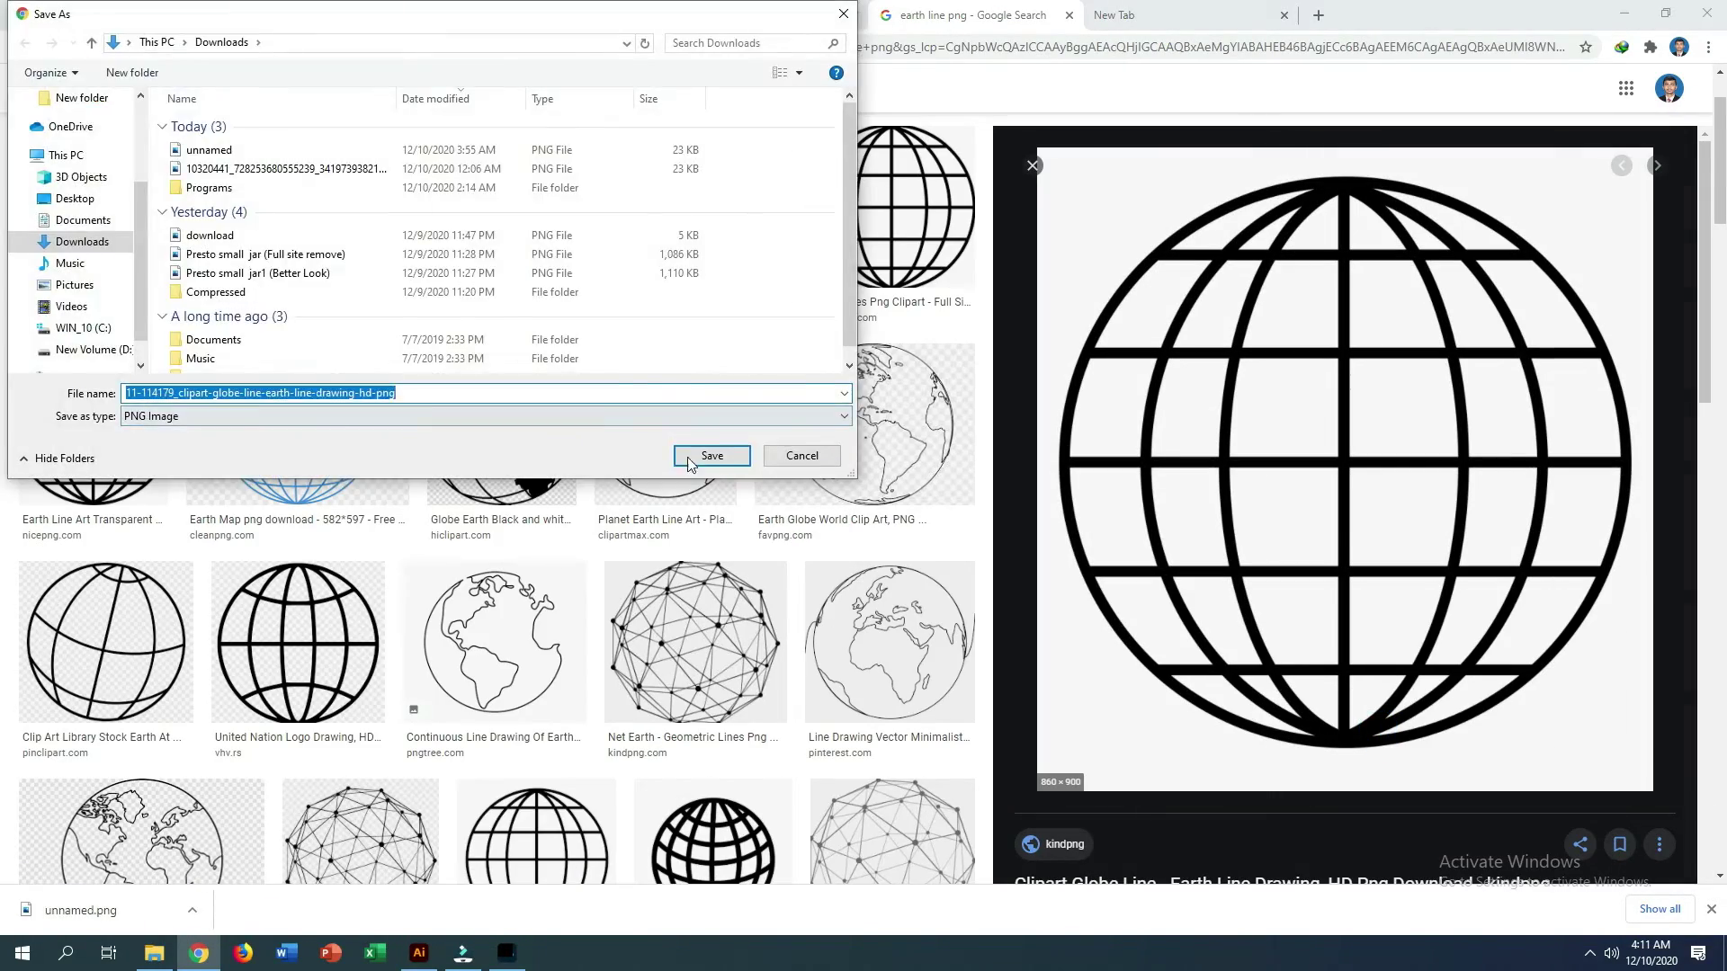
click(694, 450)
mouse_move(90, 910)
mouse_down()
mouse_move(643, 895)
mouse_move(925, 435)
mouse_up()
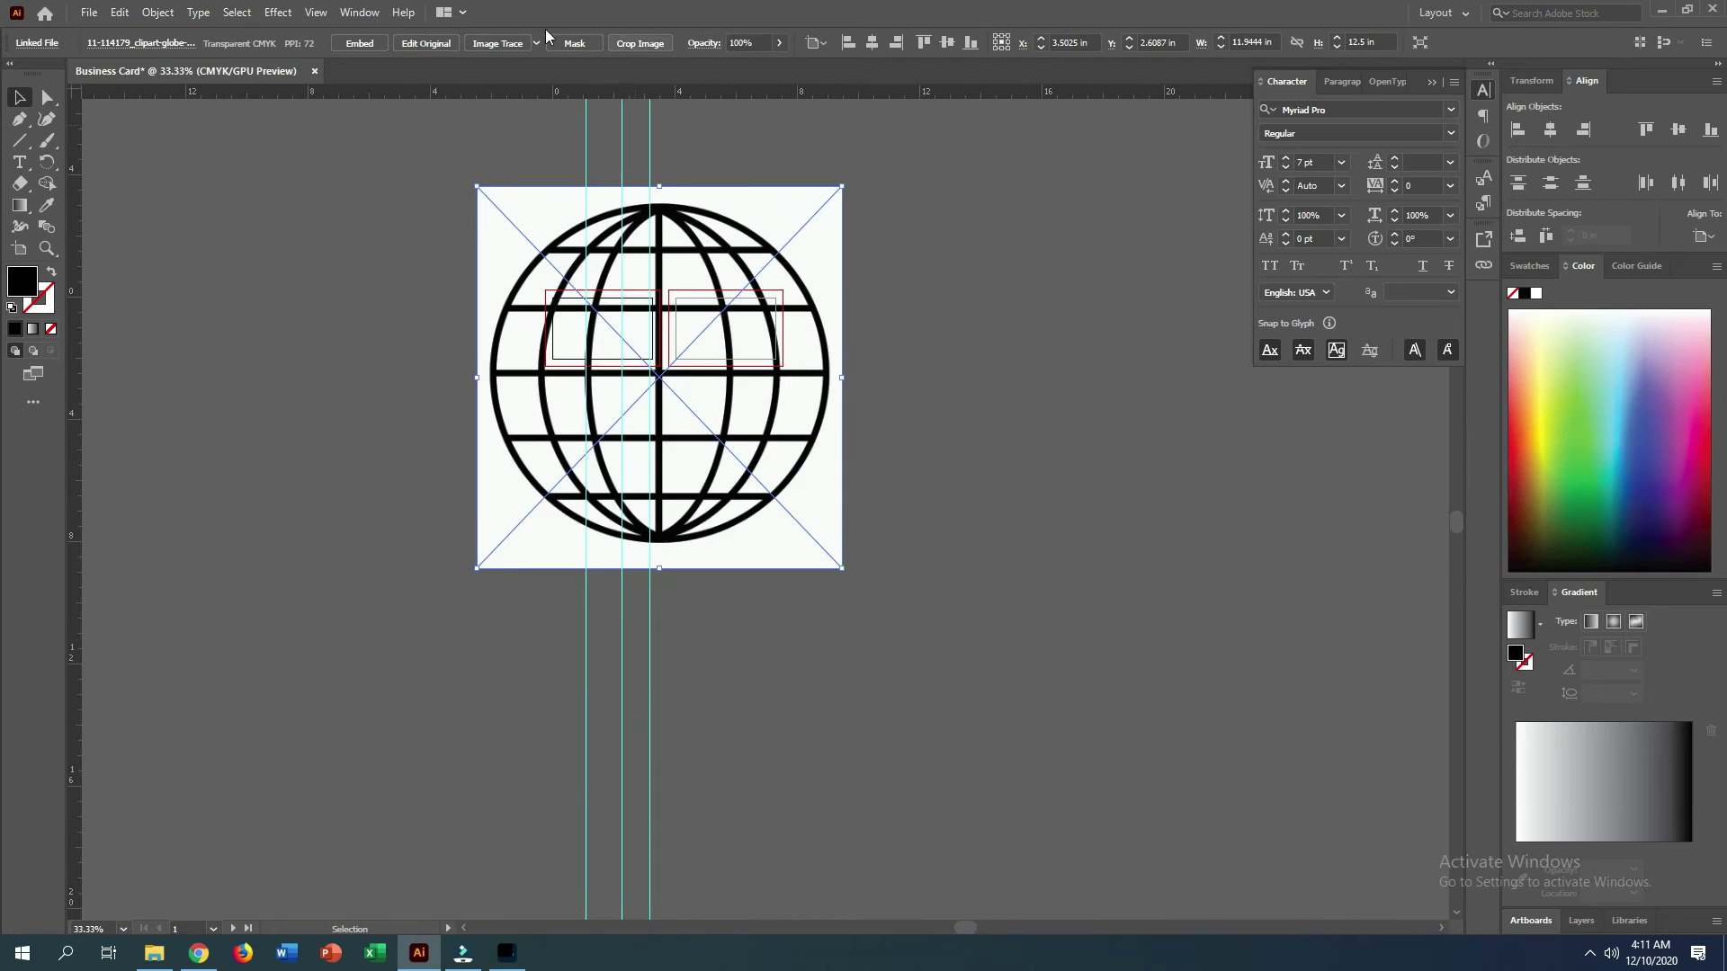
Image-trace, expand and ungroup the globe, then delete its white background.
click(524, 43)
click(454, 42)
right_click(1048, 333)
click(1120, 475)
key(y)
click(1123, 244)
key(Delete)
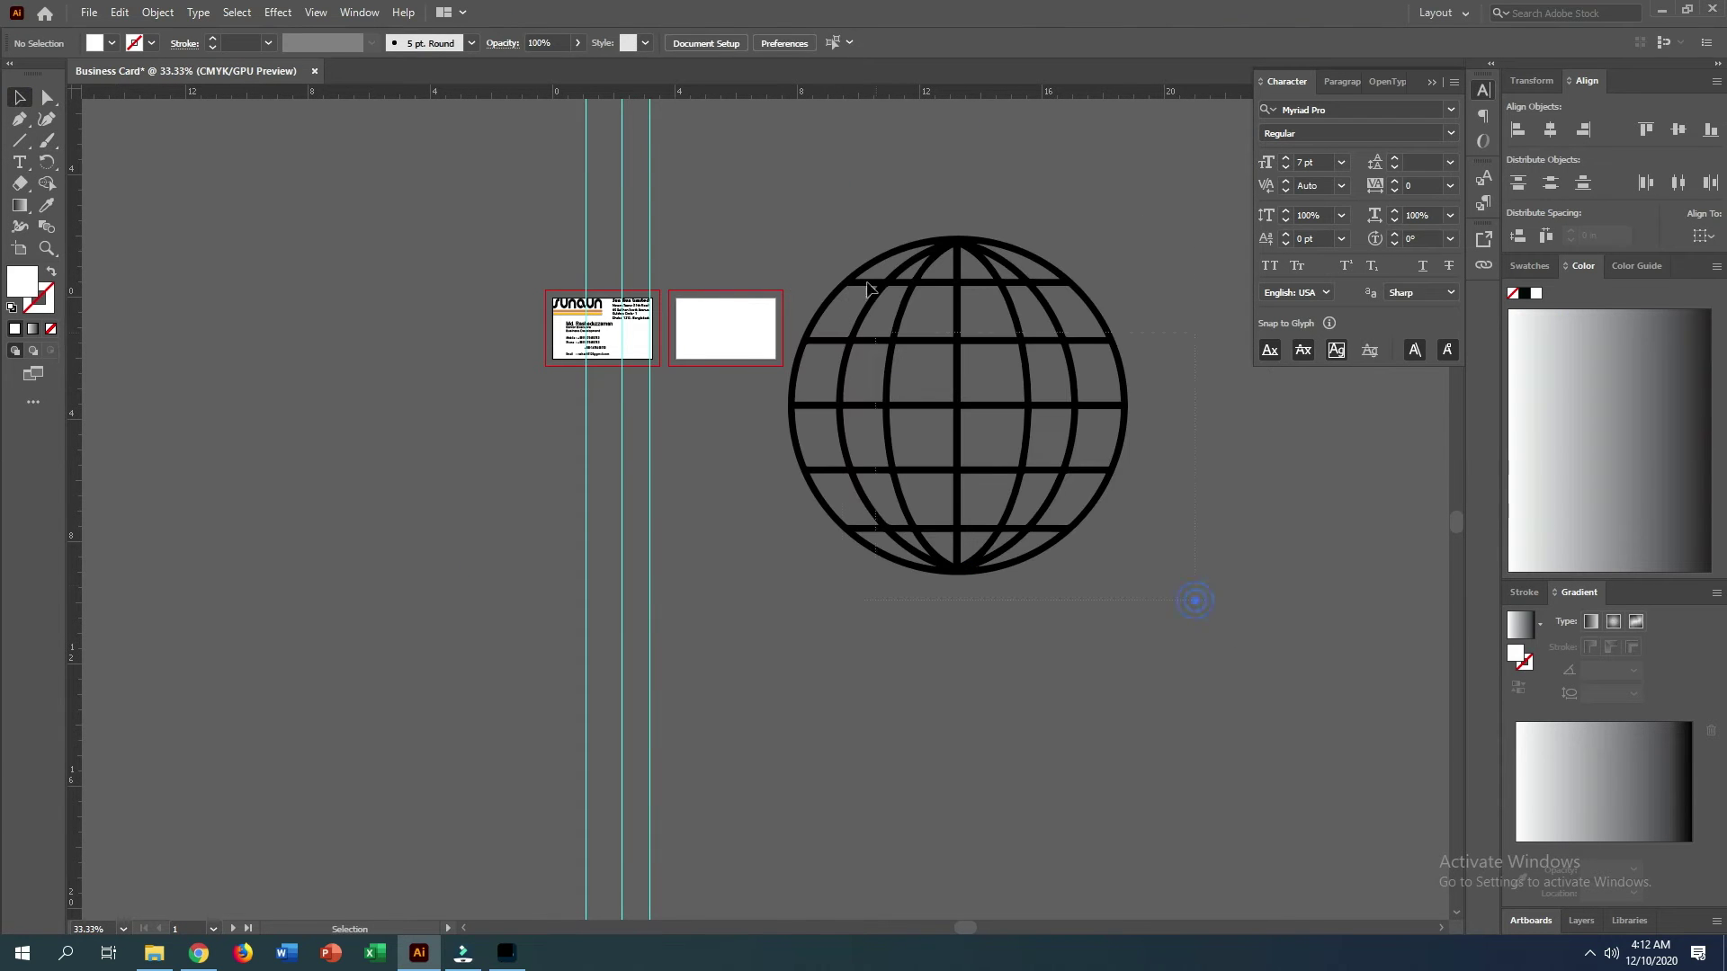
Shrink the globe to about 2.83 in and move it onto the card front.
click(868, 288)
drag(1125, 235, 1032, 331)
drag(910, 360, 667, 390)
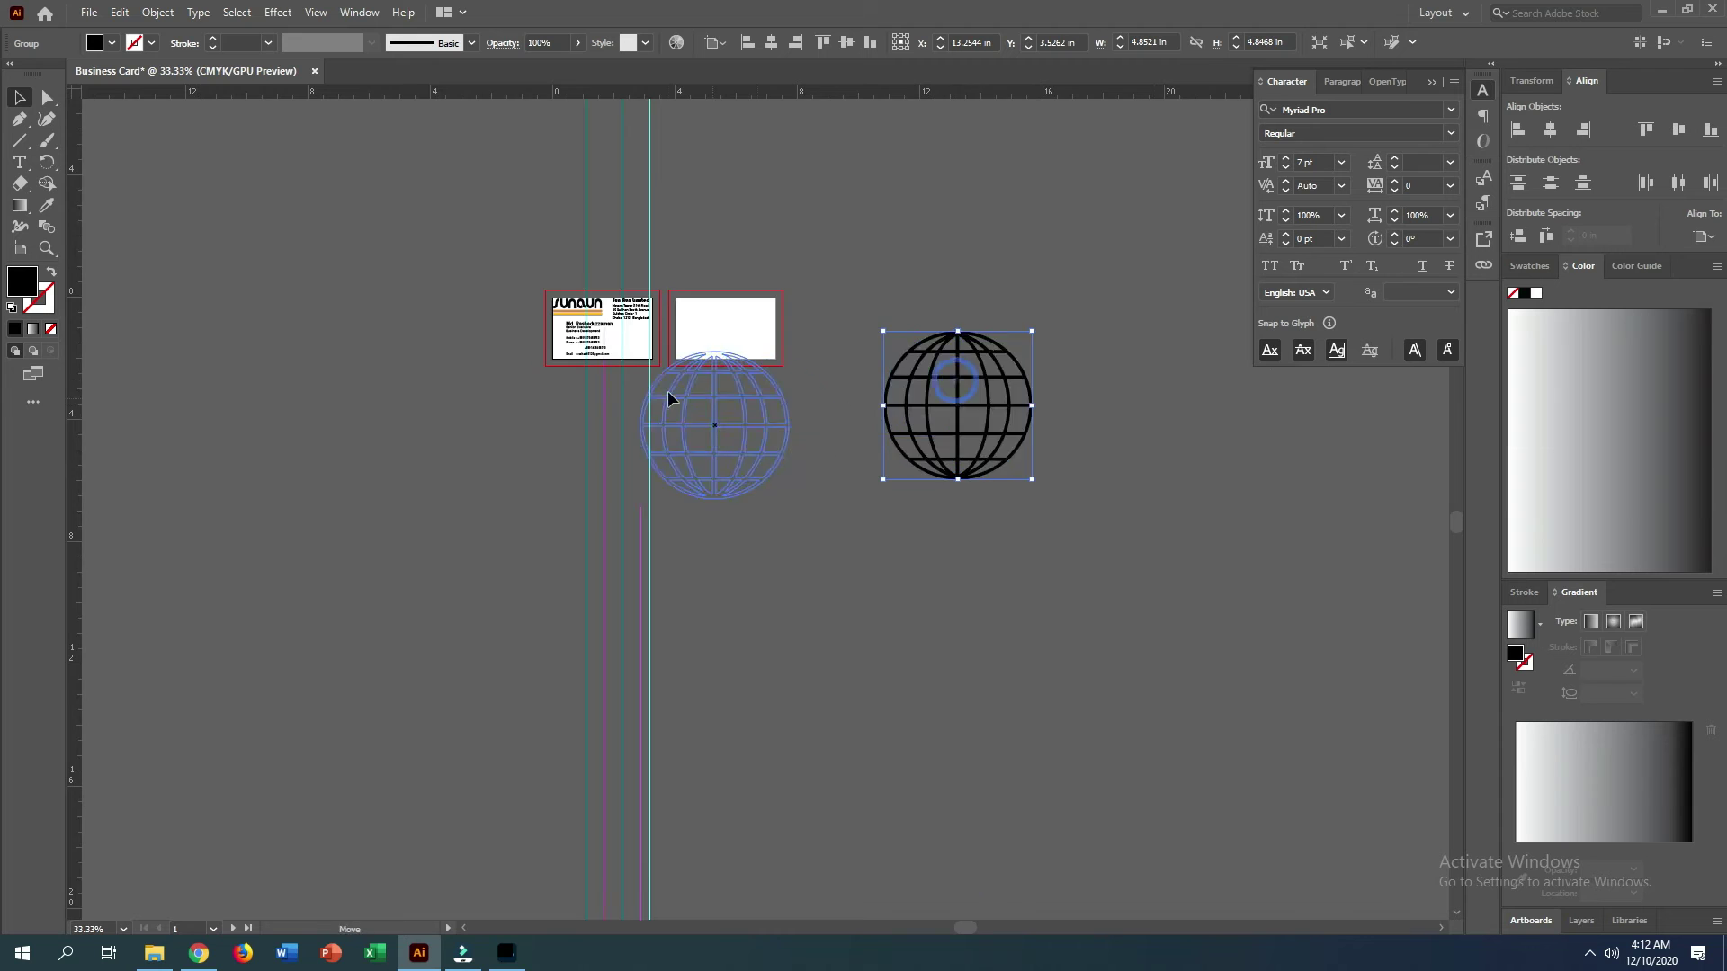
scroll(668, 390, up, 5)
drag(1011, 792, 868, 656)
scroll(782, 563, up, 3)
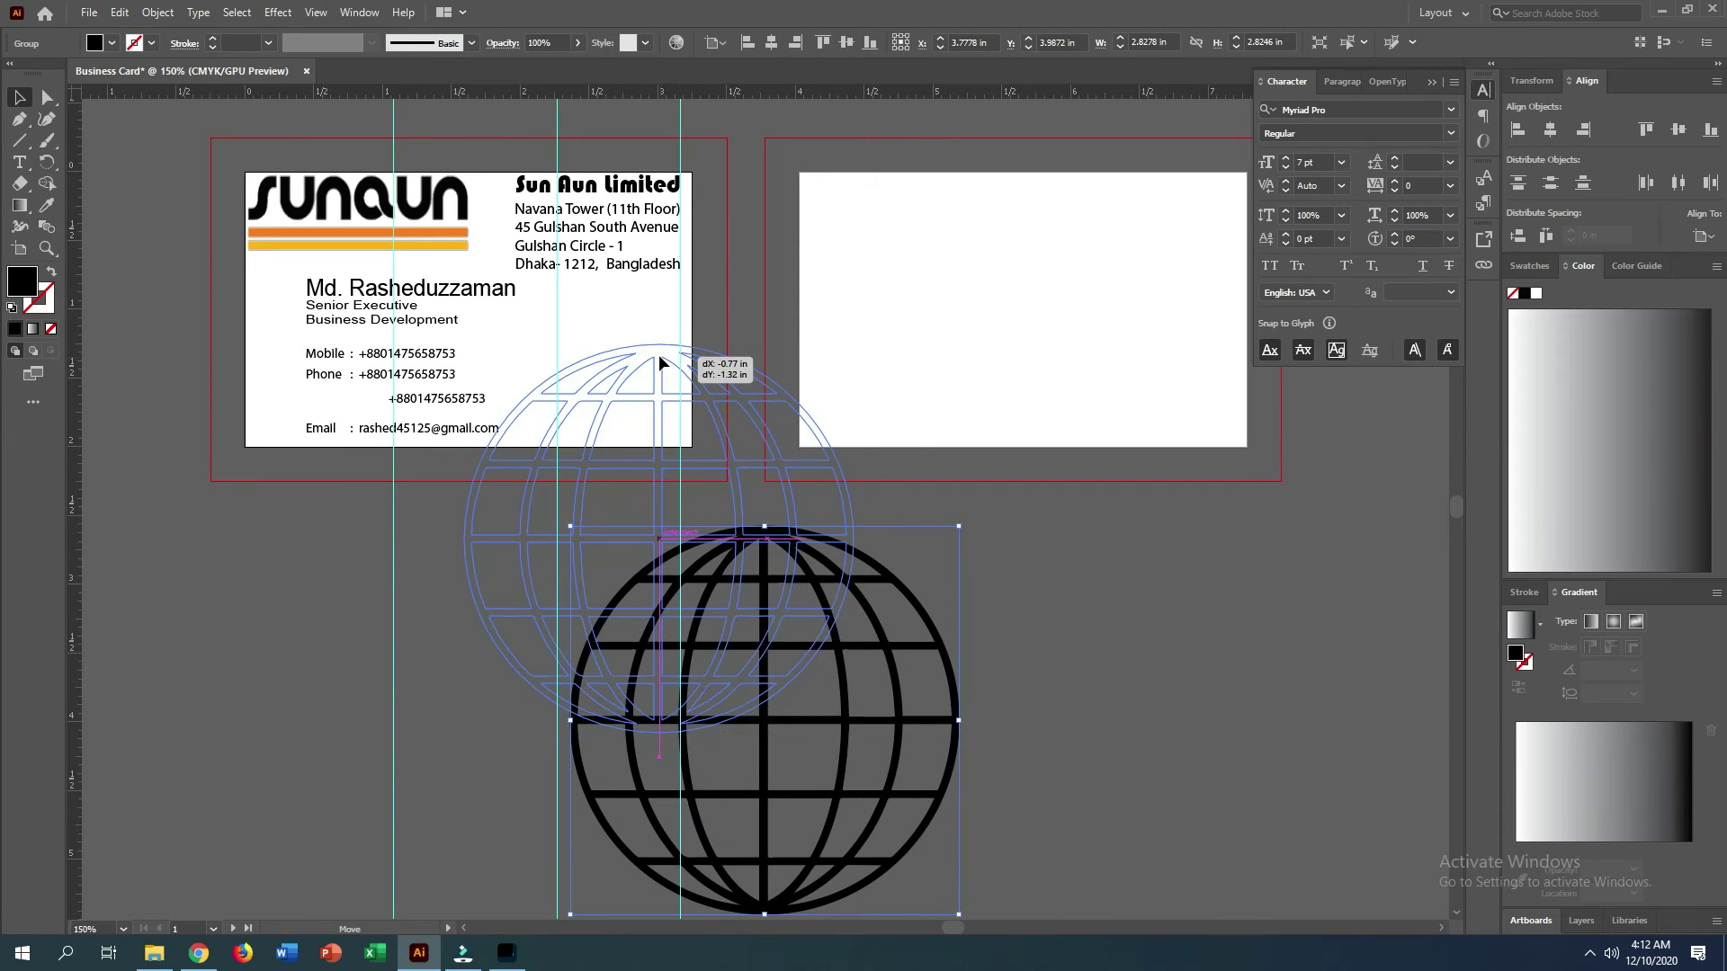
drag(783, 563, 650, 360)
click(955, 691)
drag(956, 691, 1170, 712)
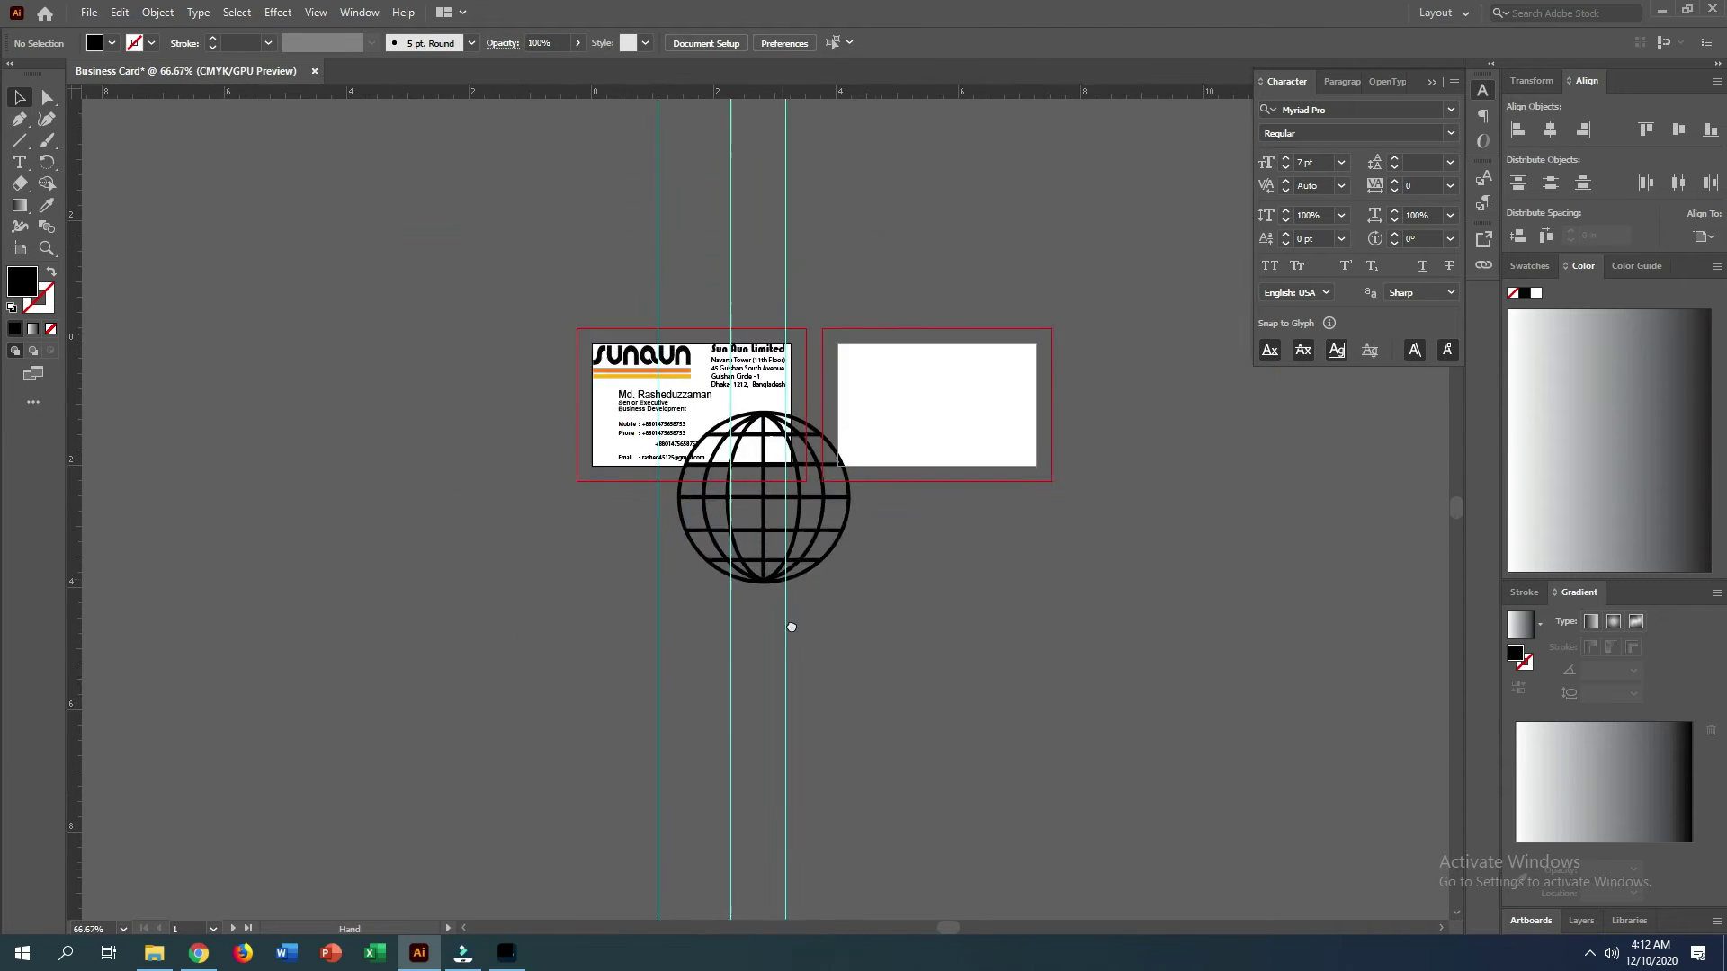
click(33, 402)
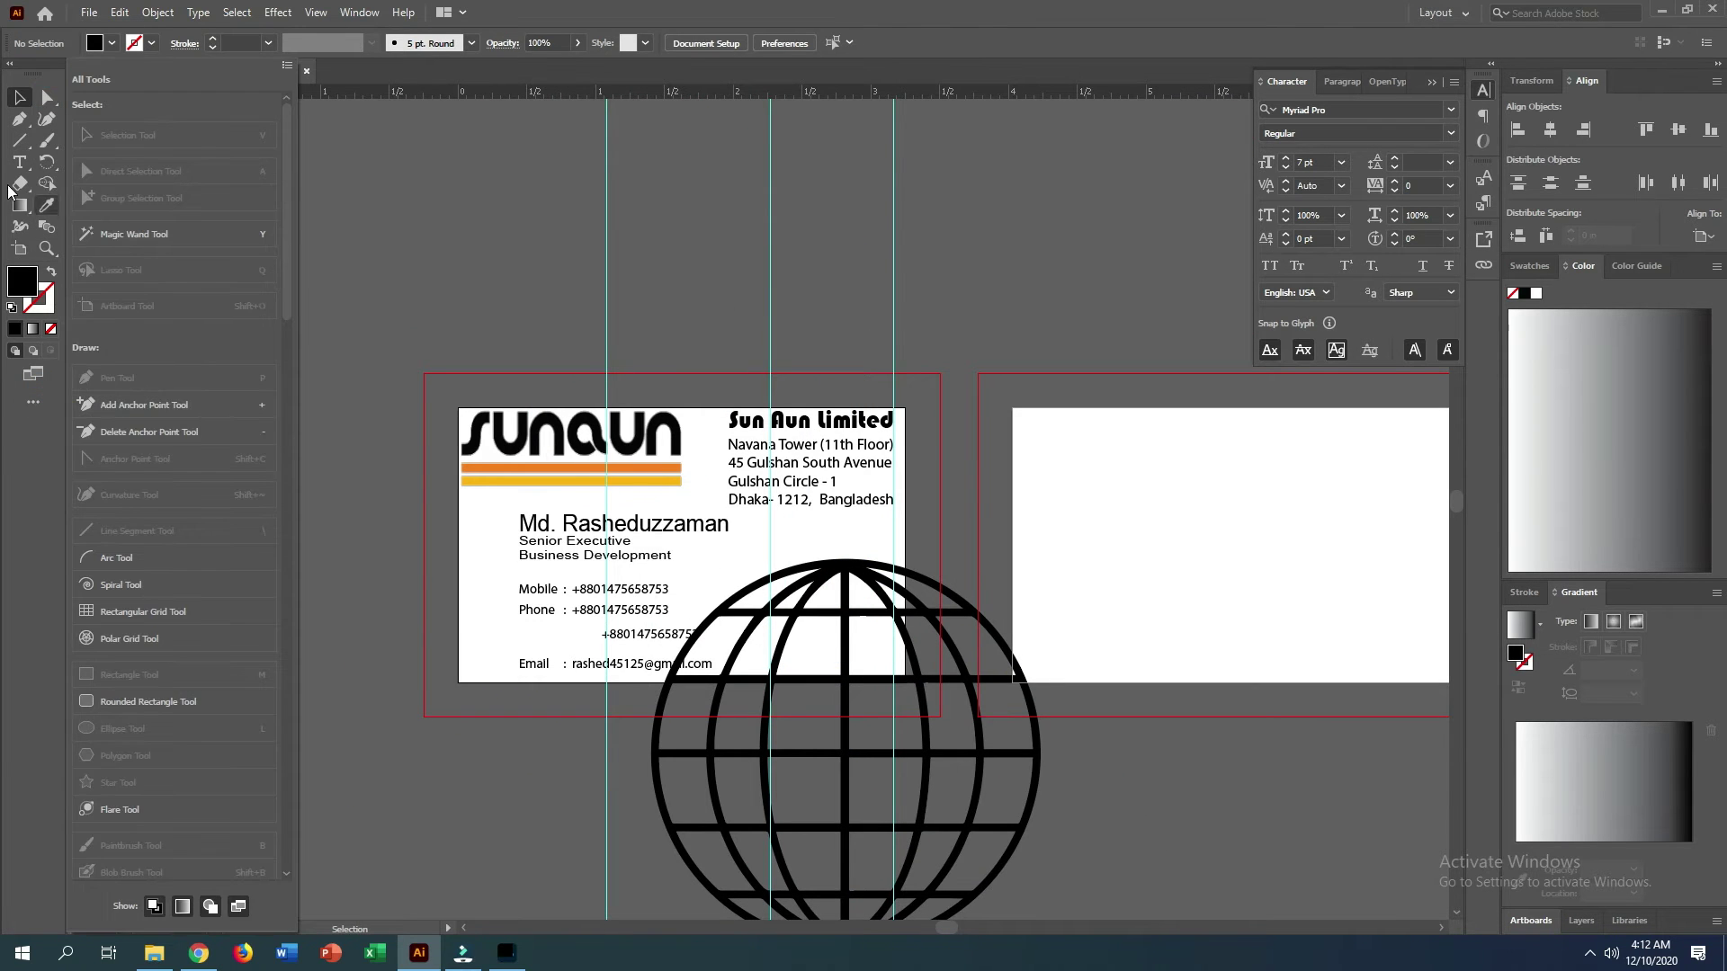
Draw a white card-sized rectangle over the front and send it backward behind the card contents.
click(347, 380)
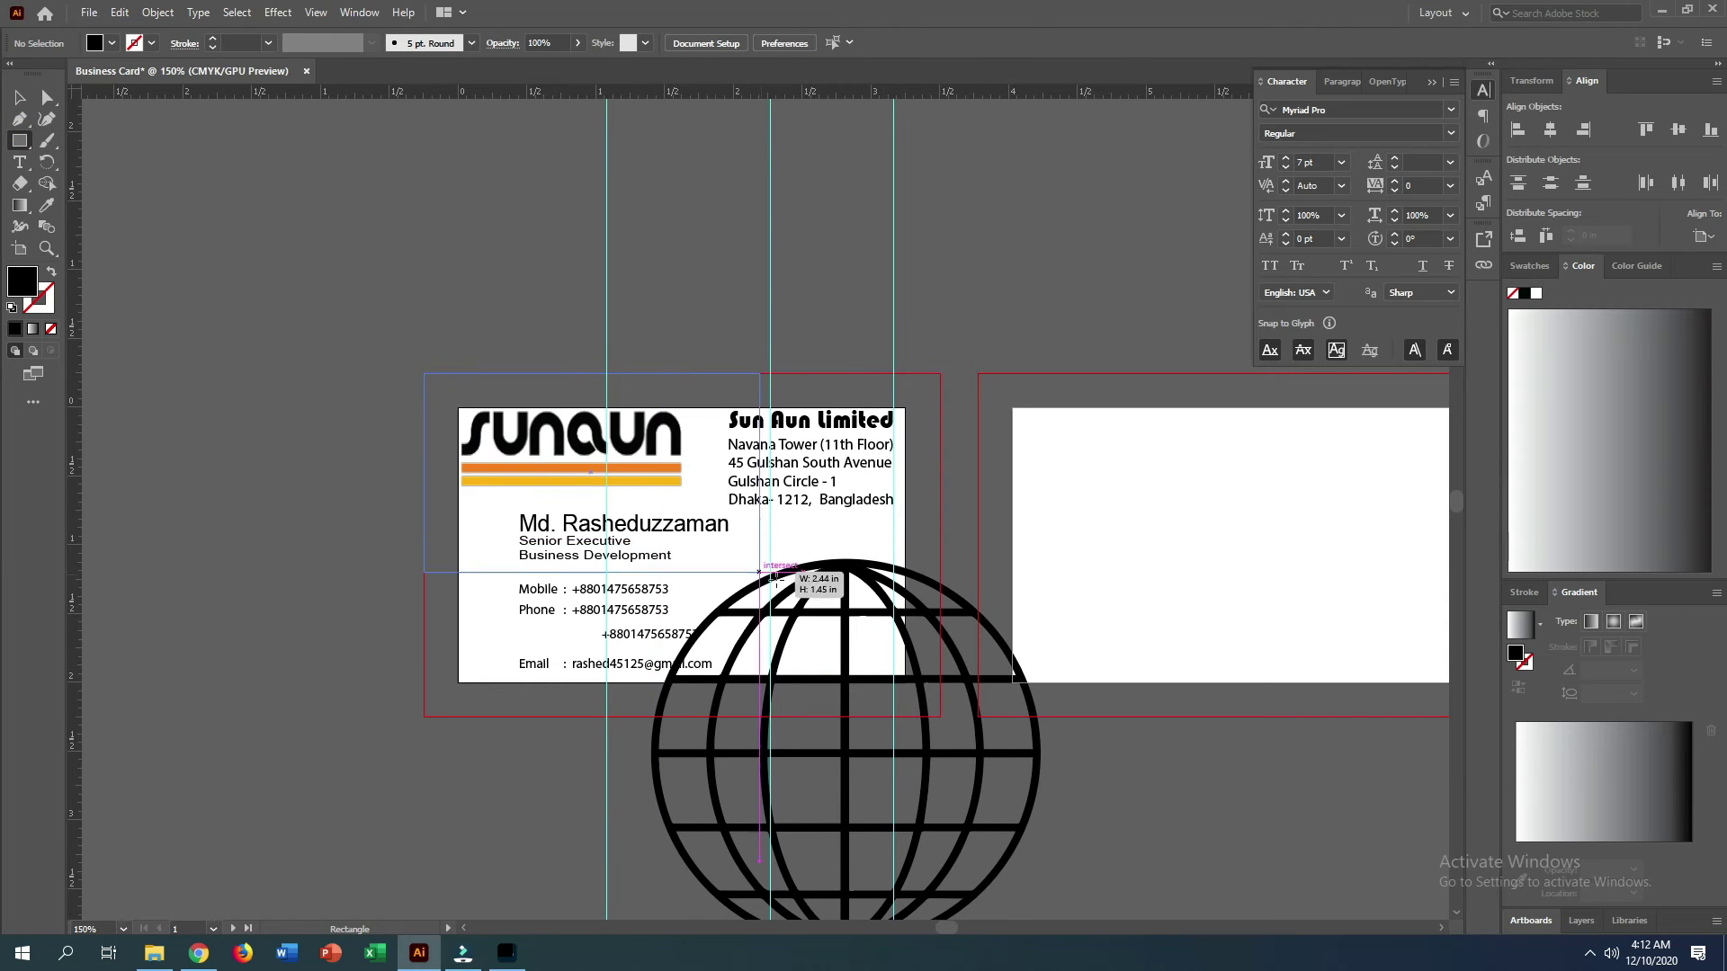
drag(760, 572, 940, 717)
click(19, 98)
click(112, 43)
click(46, 75)
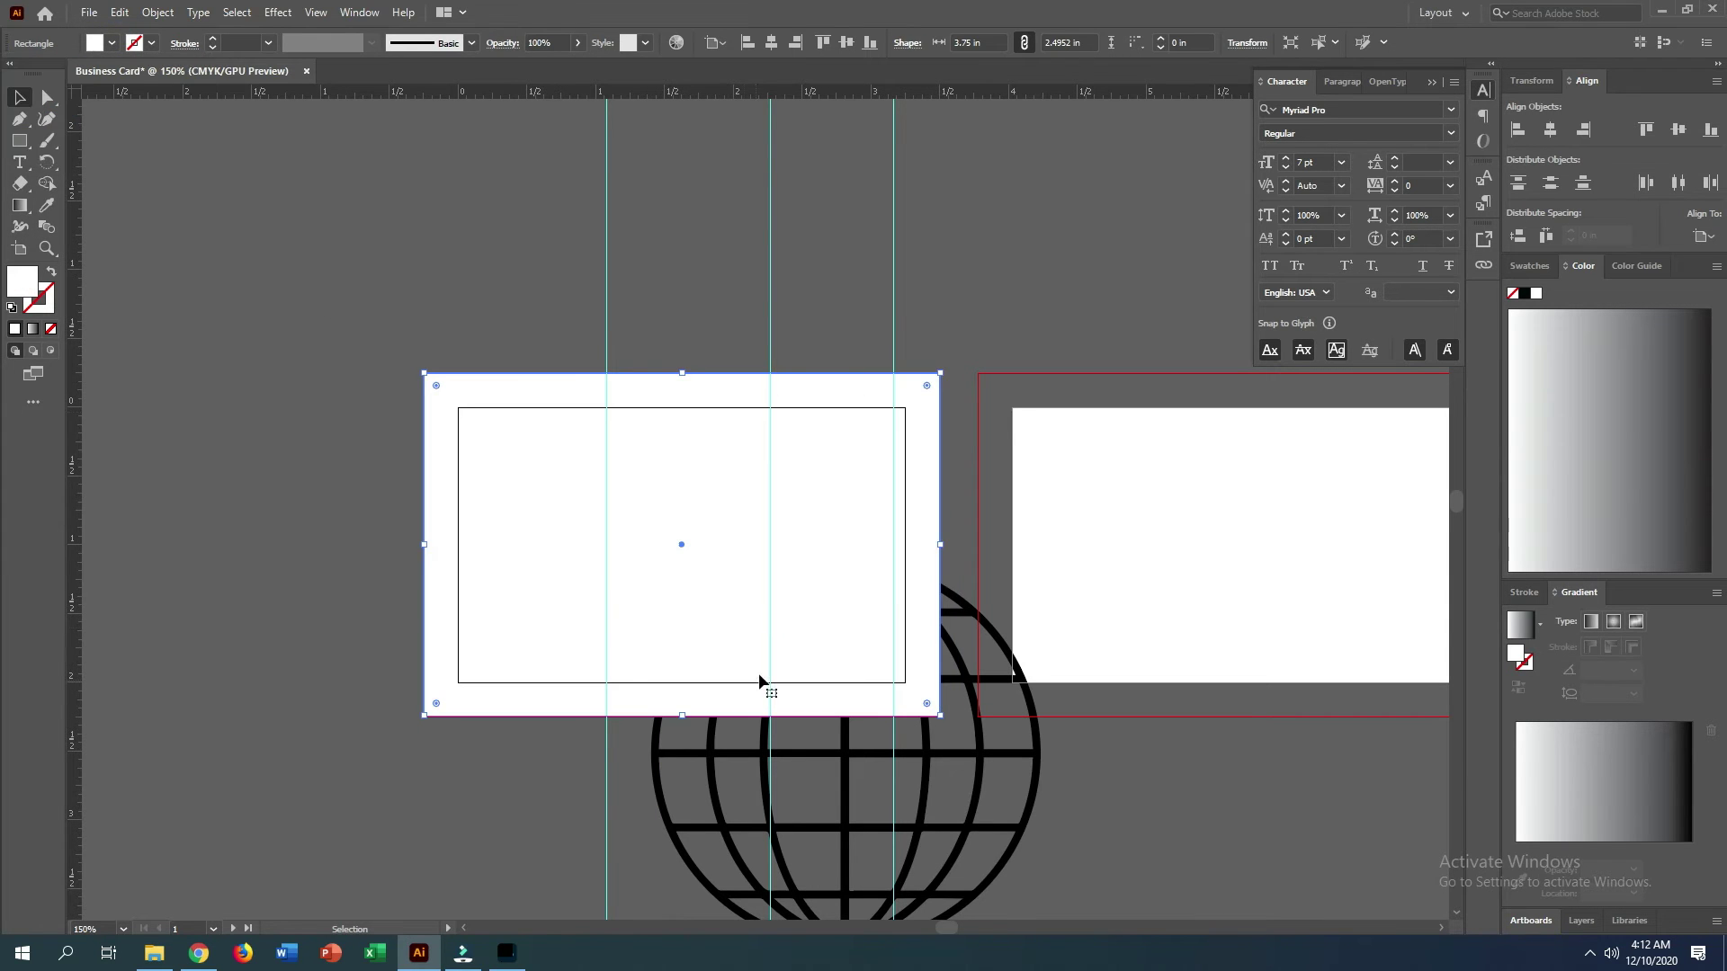
right_click(770, 619)
click(999, 576)
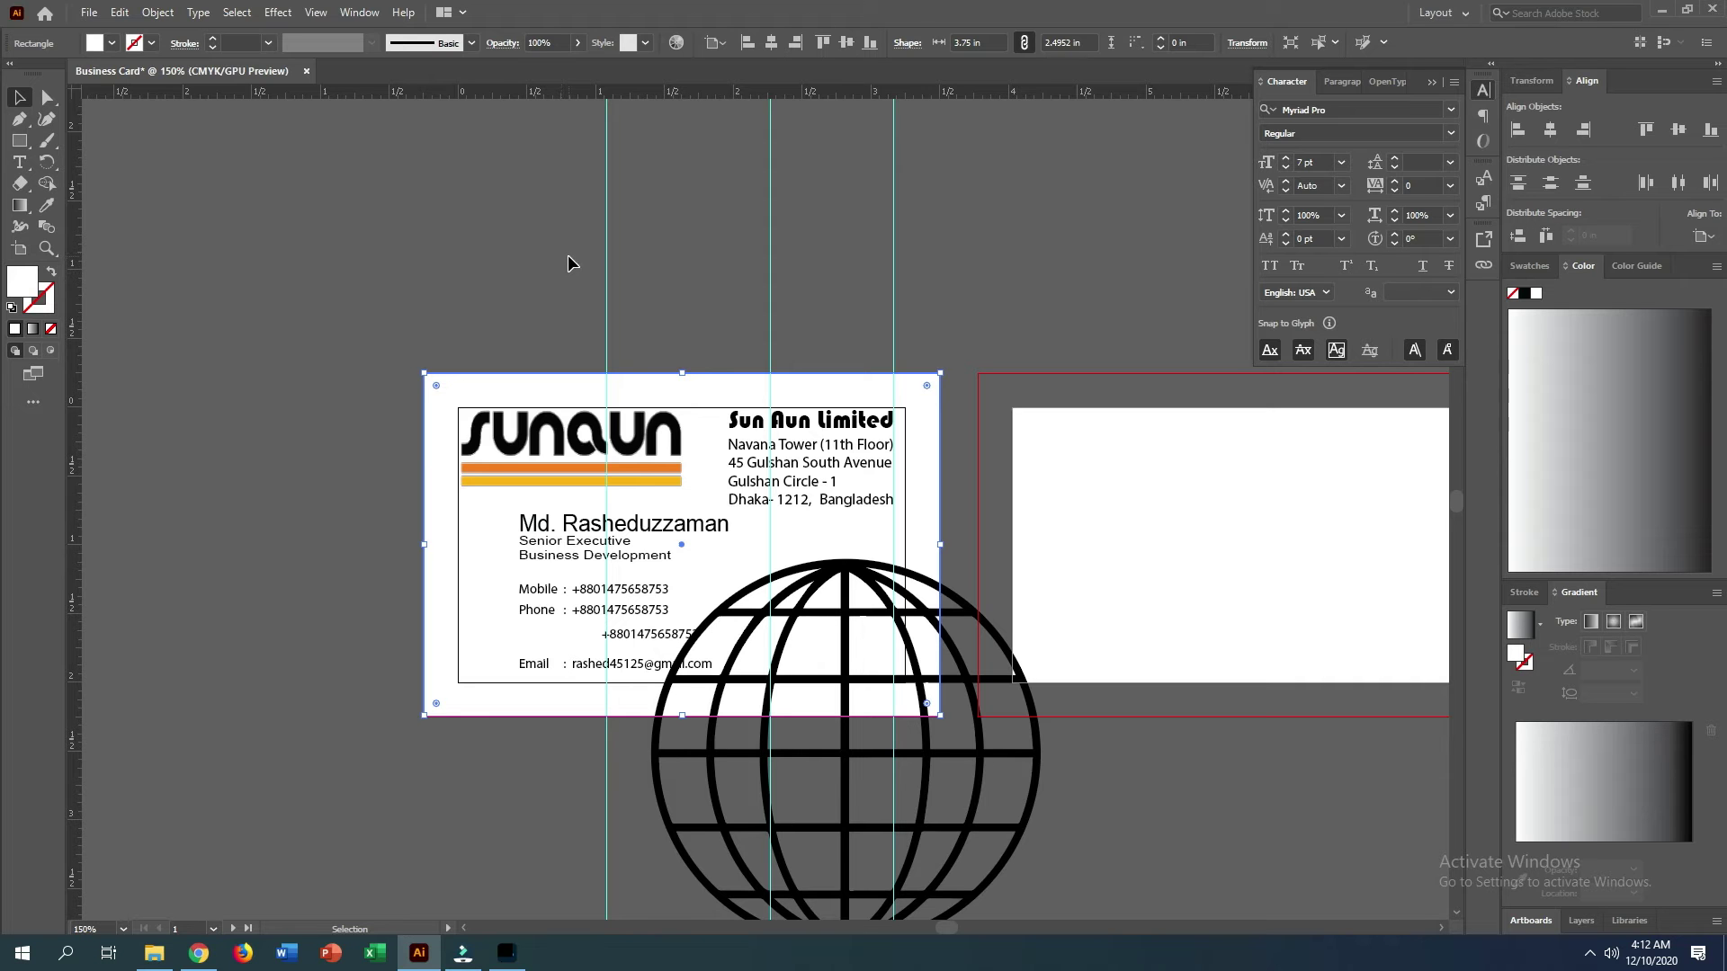
Extend the white background rectangle to 2.5 in tall.
scroll(954, 696, up, 10)
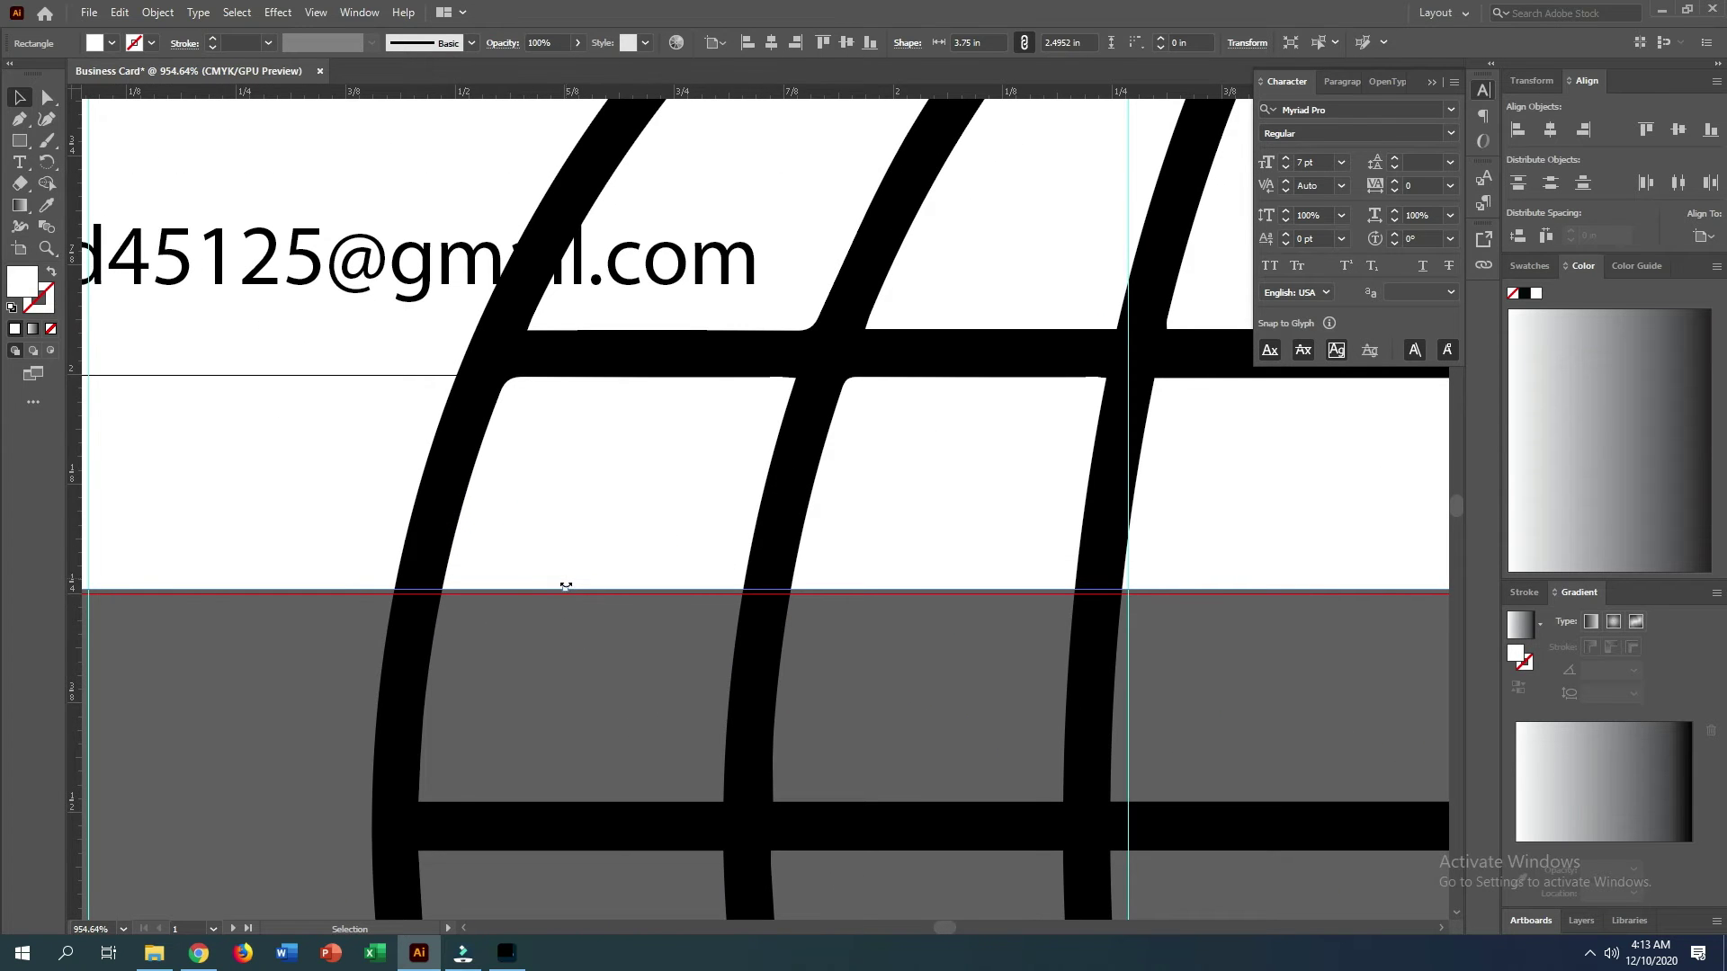
drag(566, 589, 566, 594)
scroll(627, 537, down, 3)
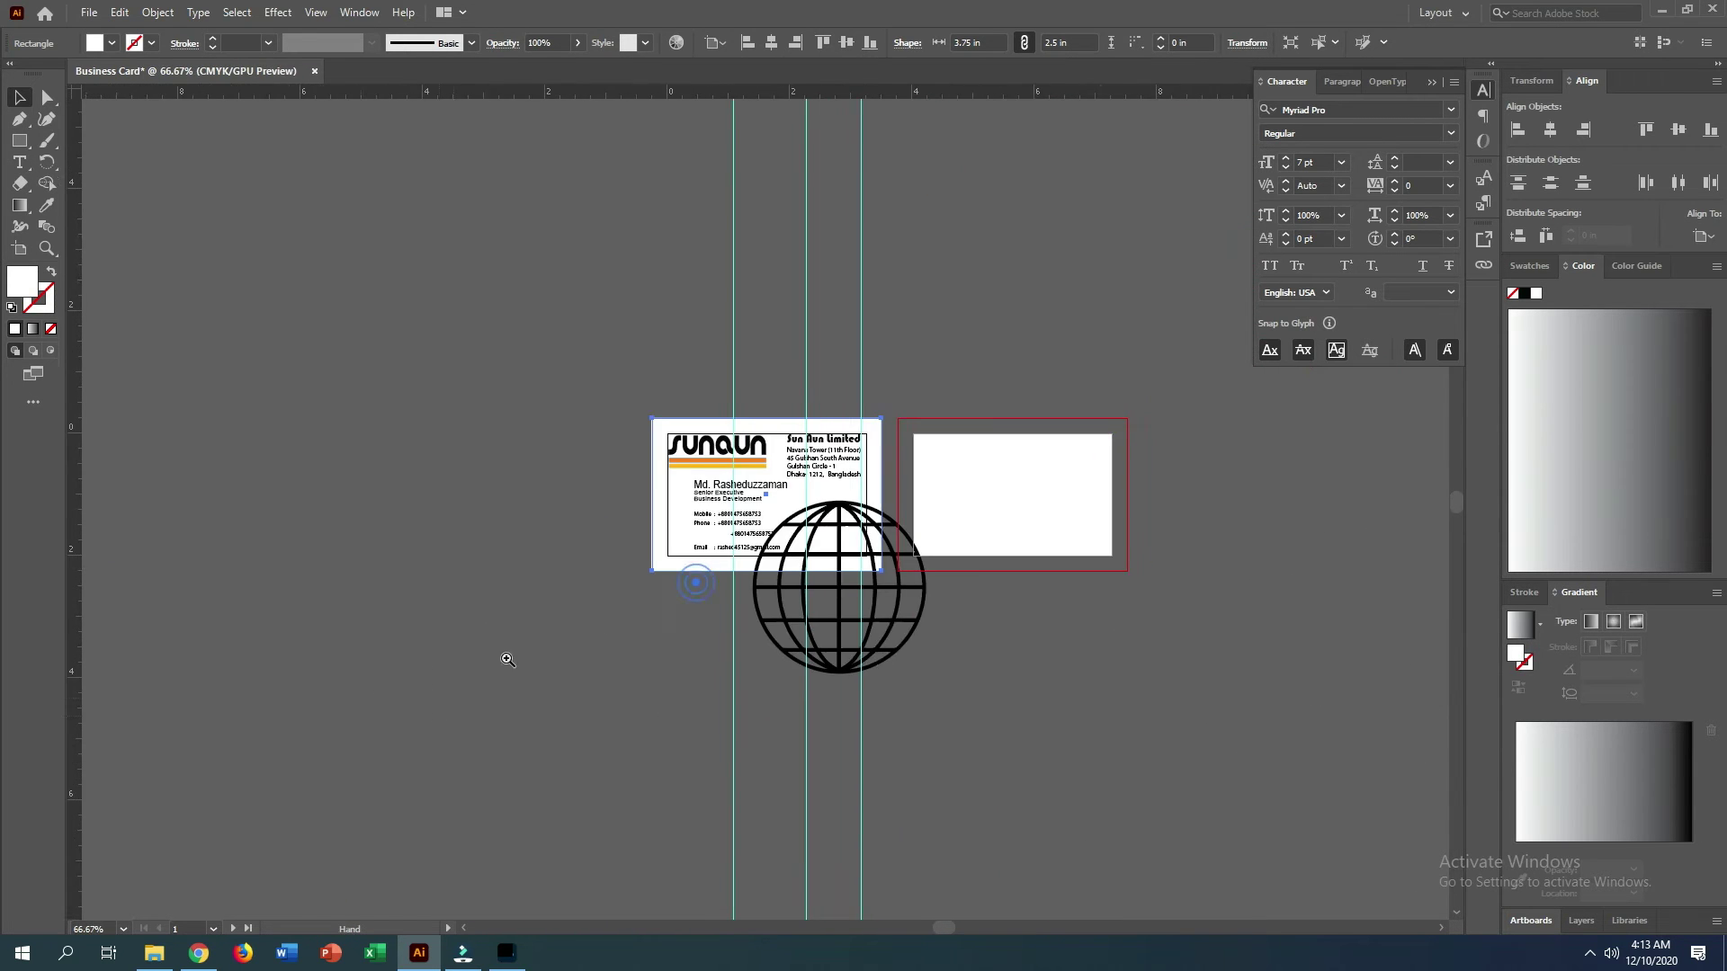
scroll(734, 663, up, 2)
Select the rectangle with the globe and remove the globe parts outside the card using Shape Builder.
shift+click(735, 520)
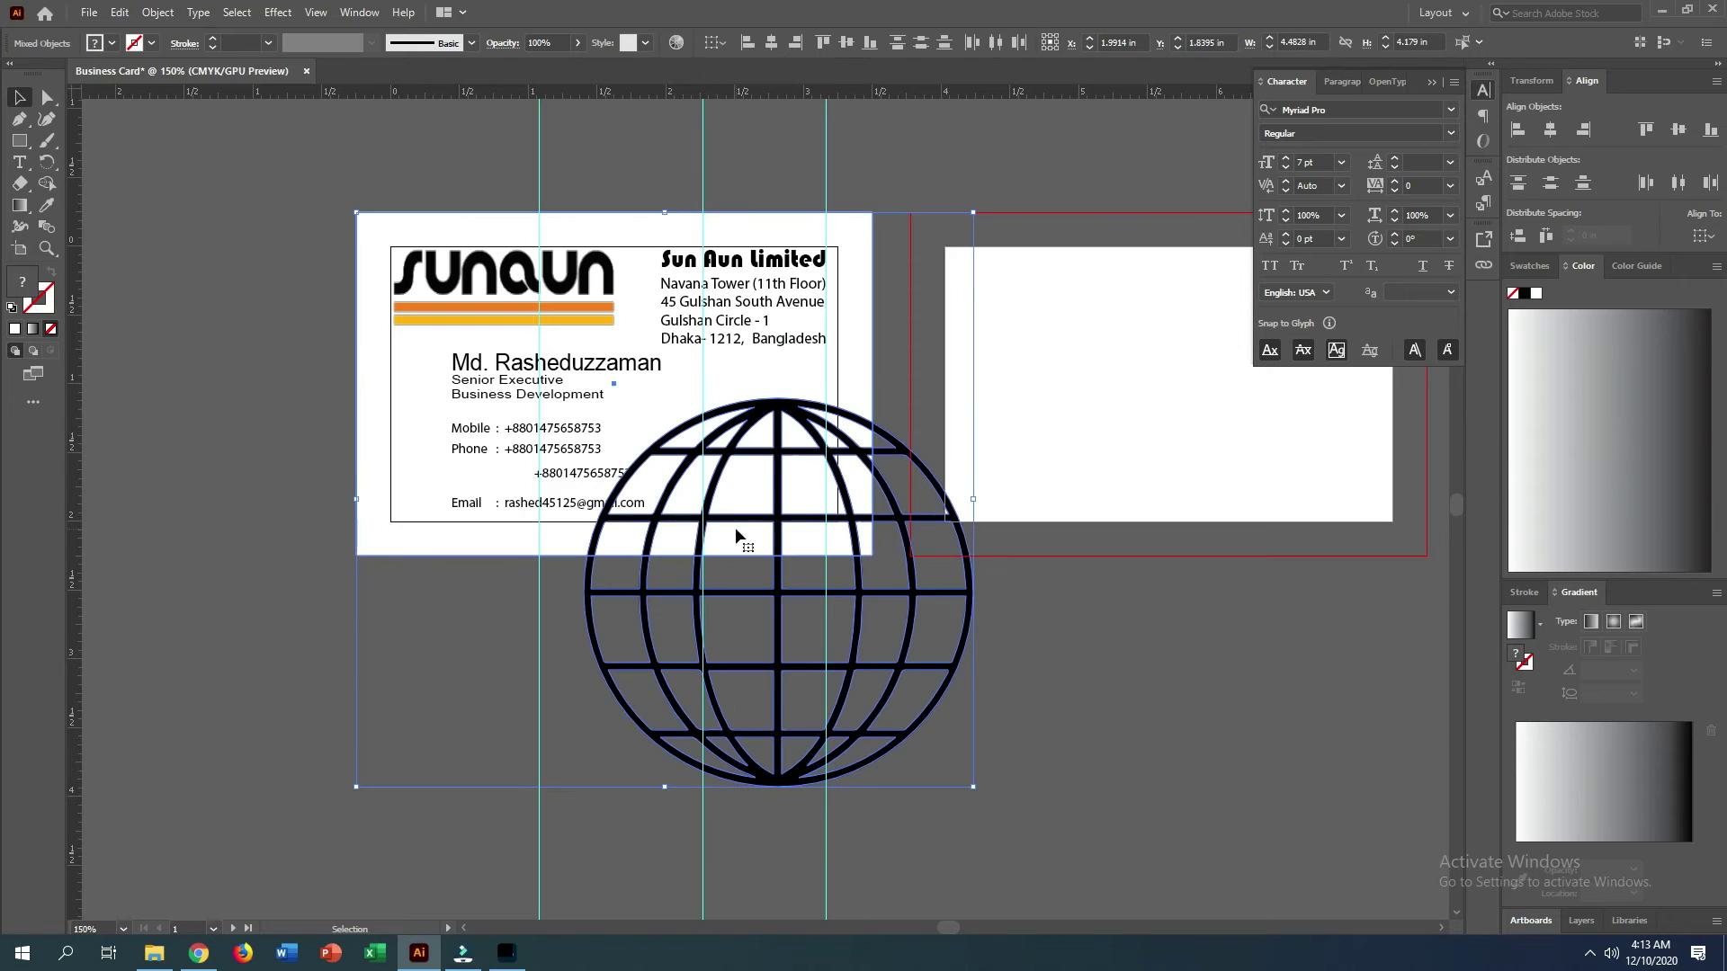
click(50, 183)
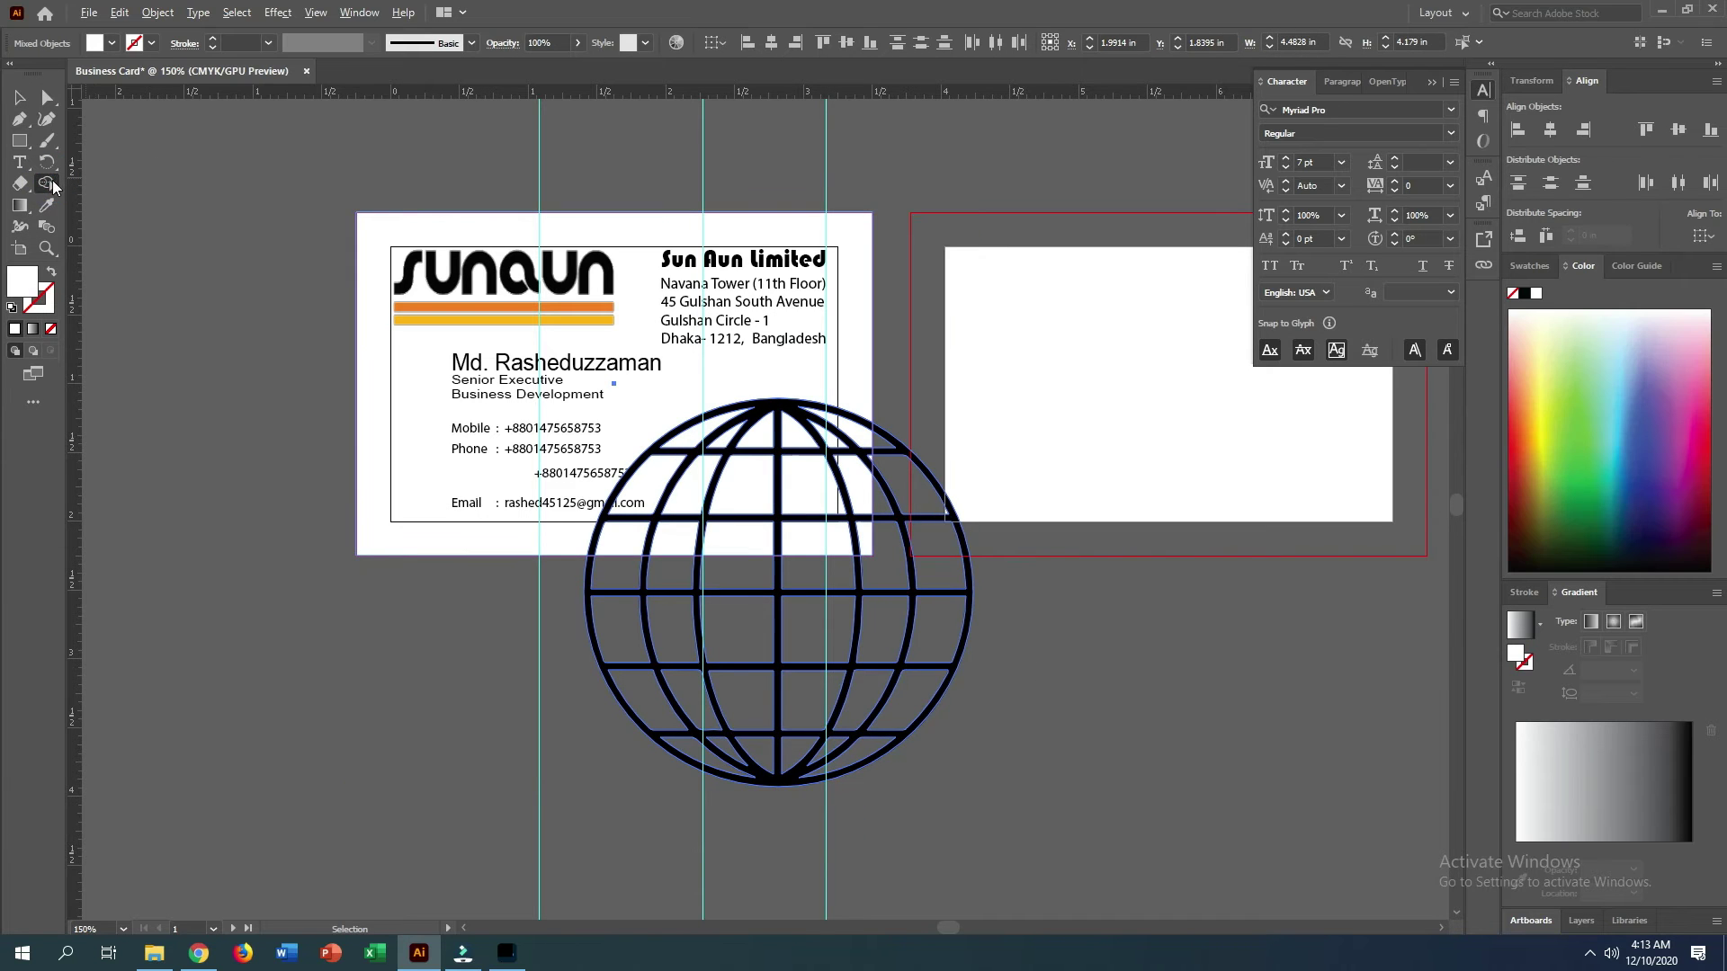
click(51, 183)
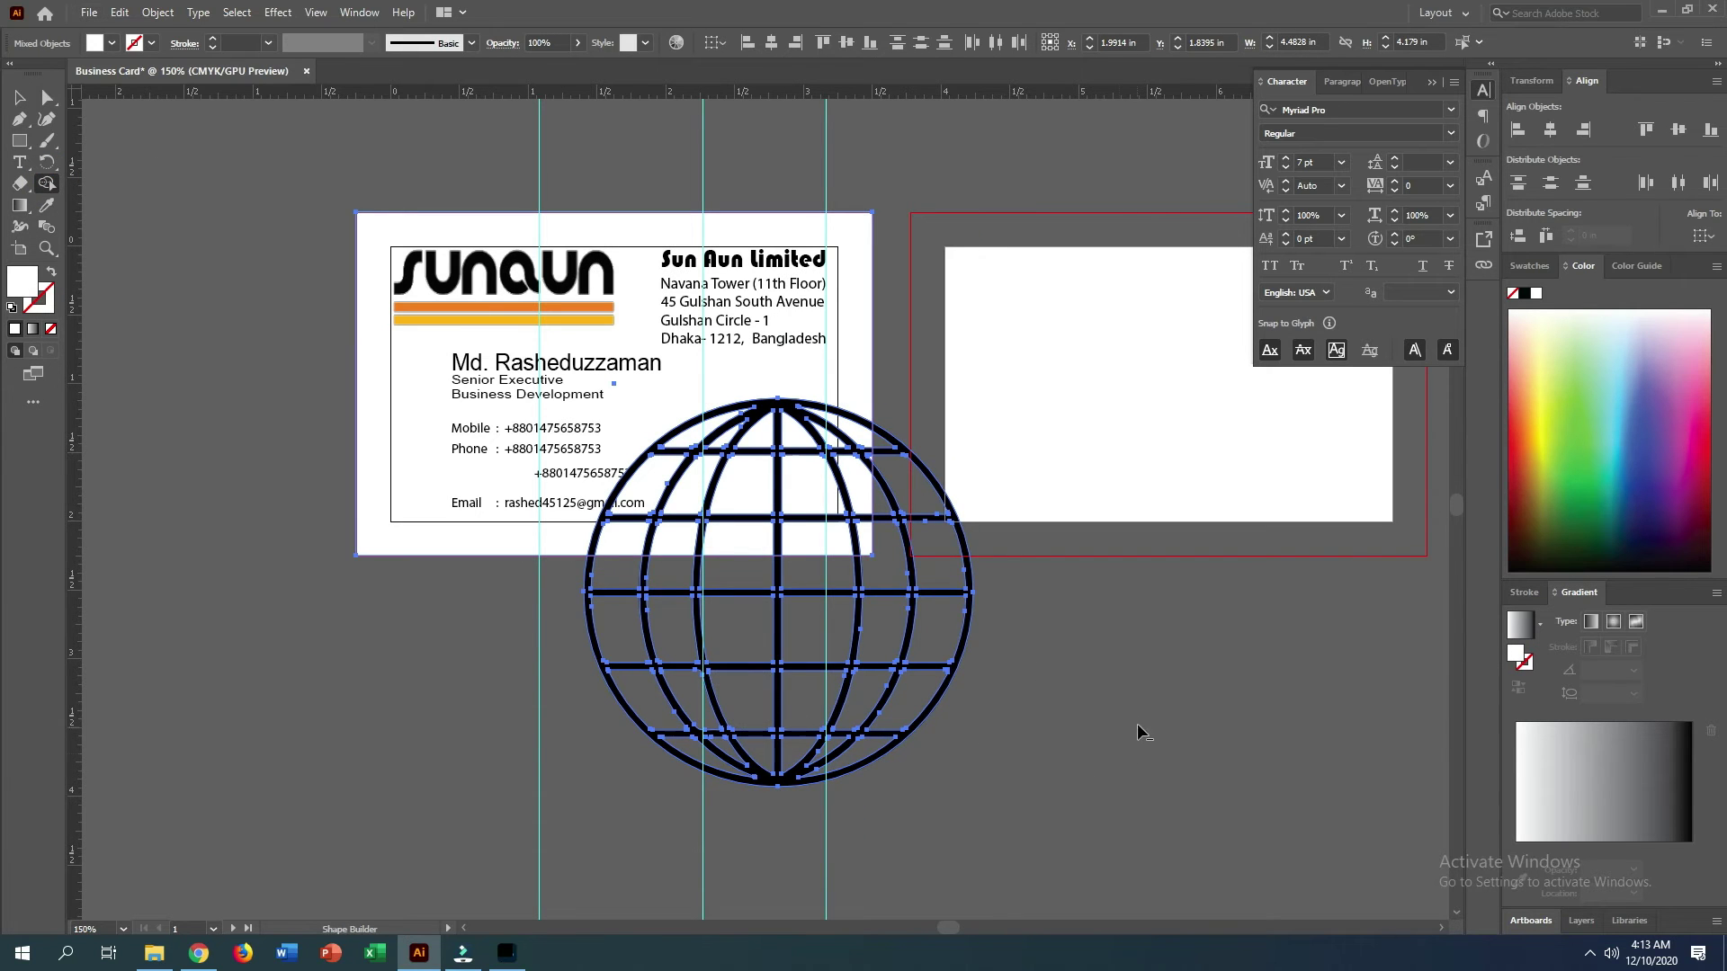
drag(513, 606, 845, 605)
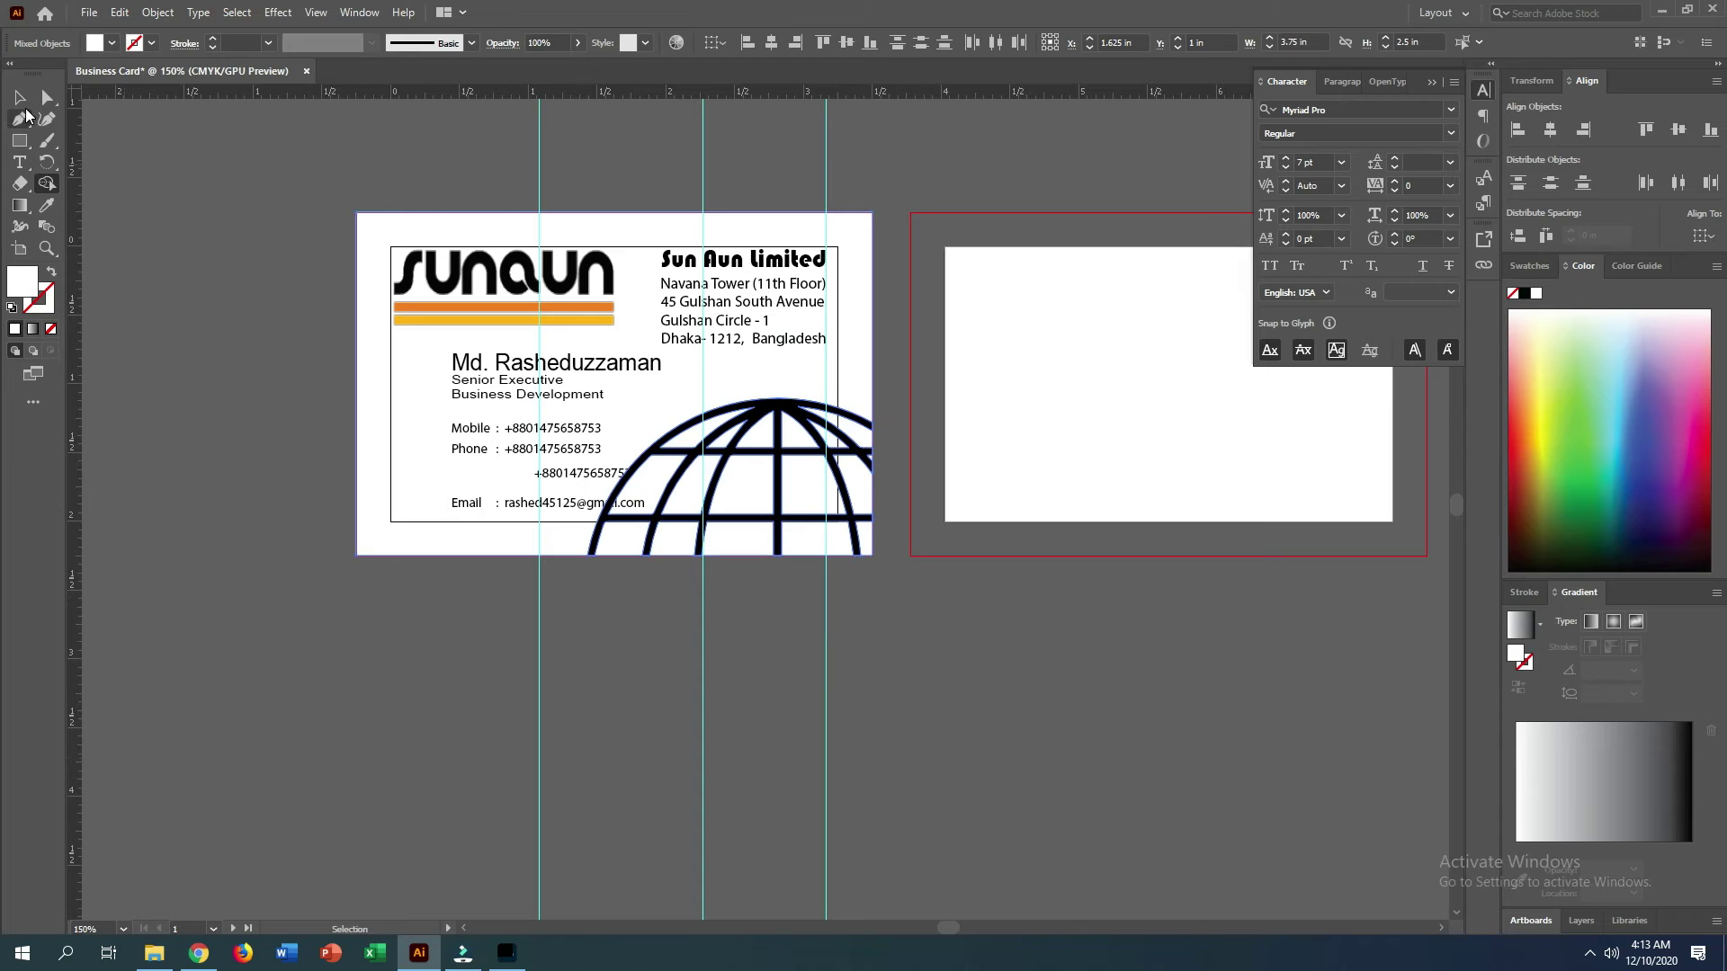
click(231, 364)
scroll(770, 521, down, 1)
Fill the trimmed globe with the logo bar's golden yellow via Eyedropper, then zoom into the card text.
scroll(848, 505, up, 3)
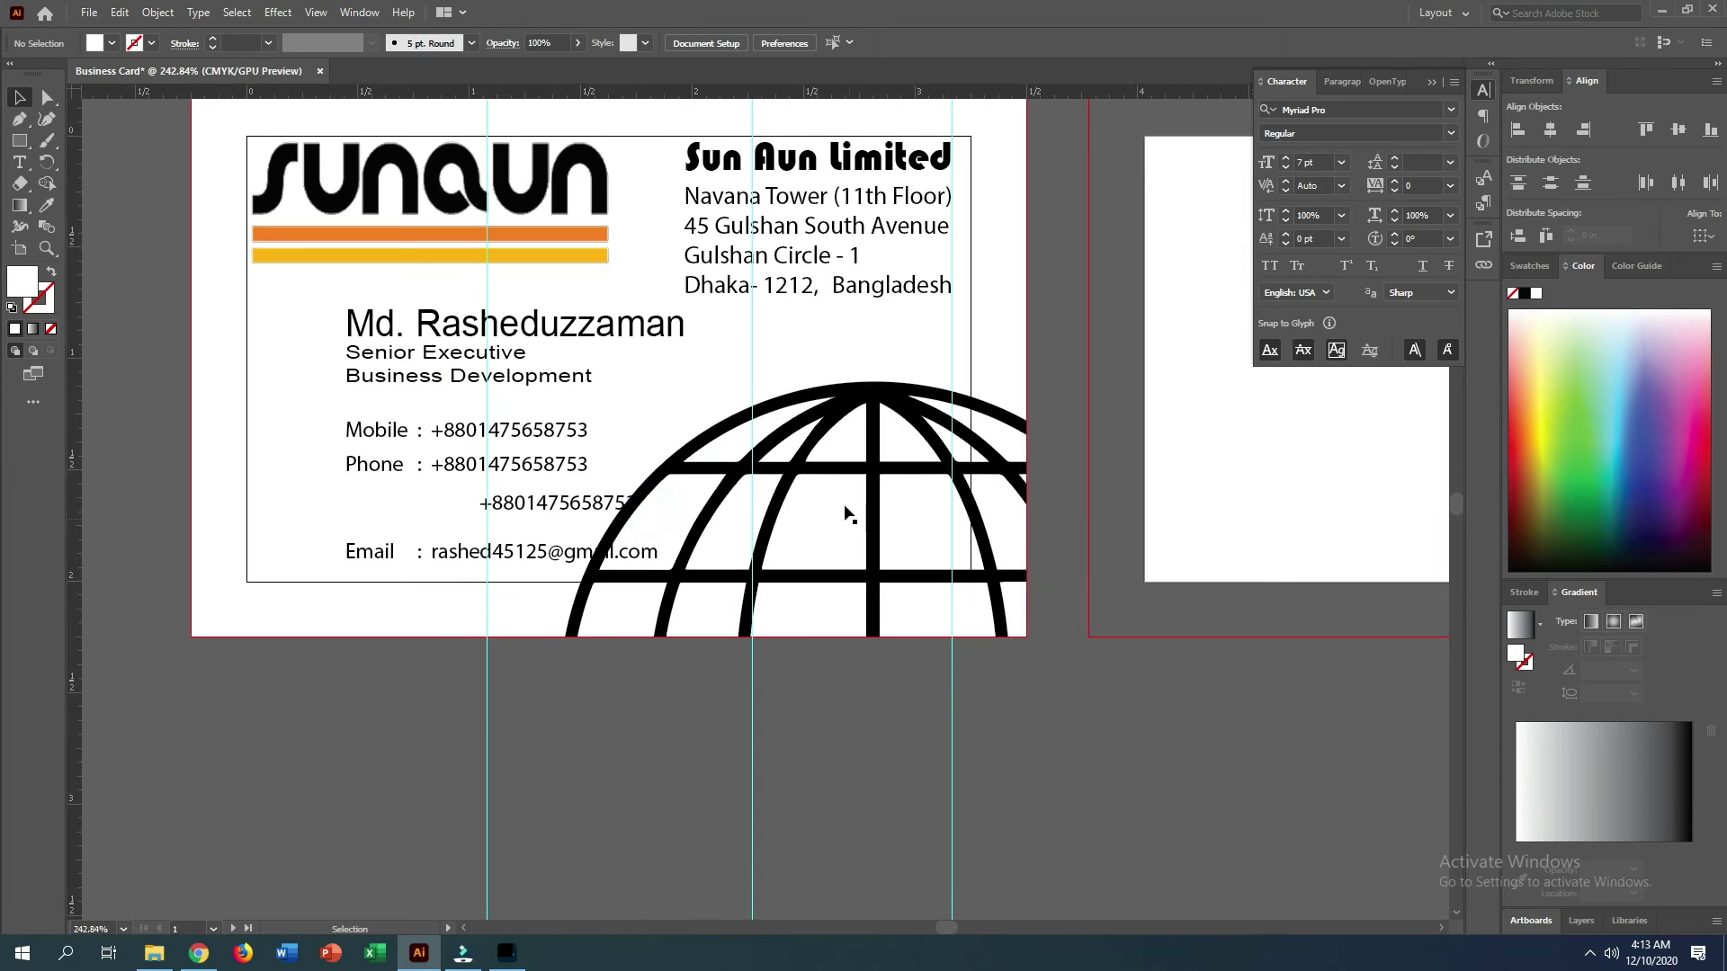
click(818, 442)
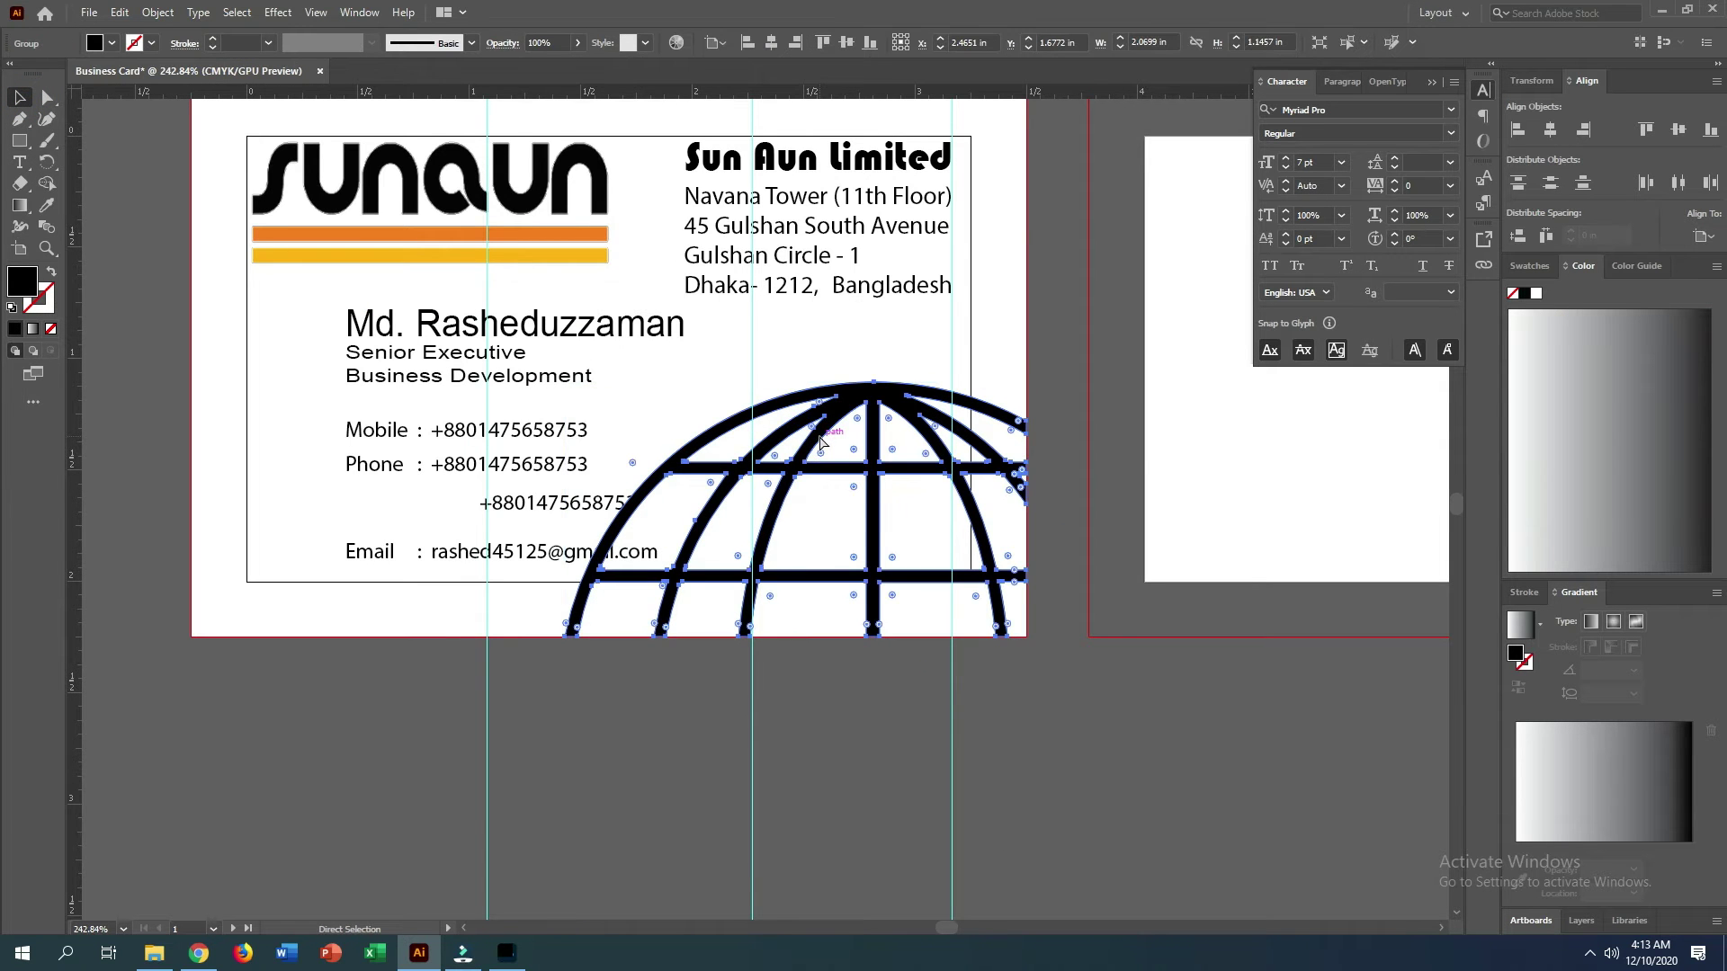
key(i)
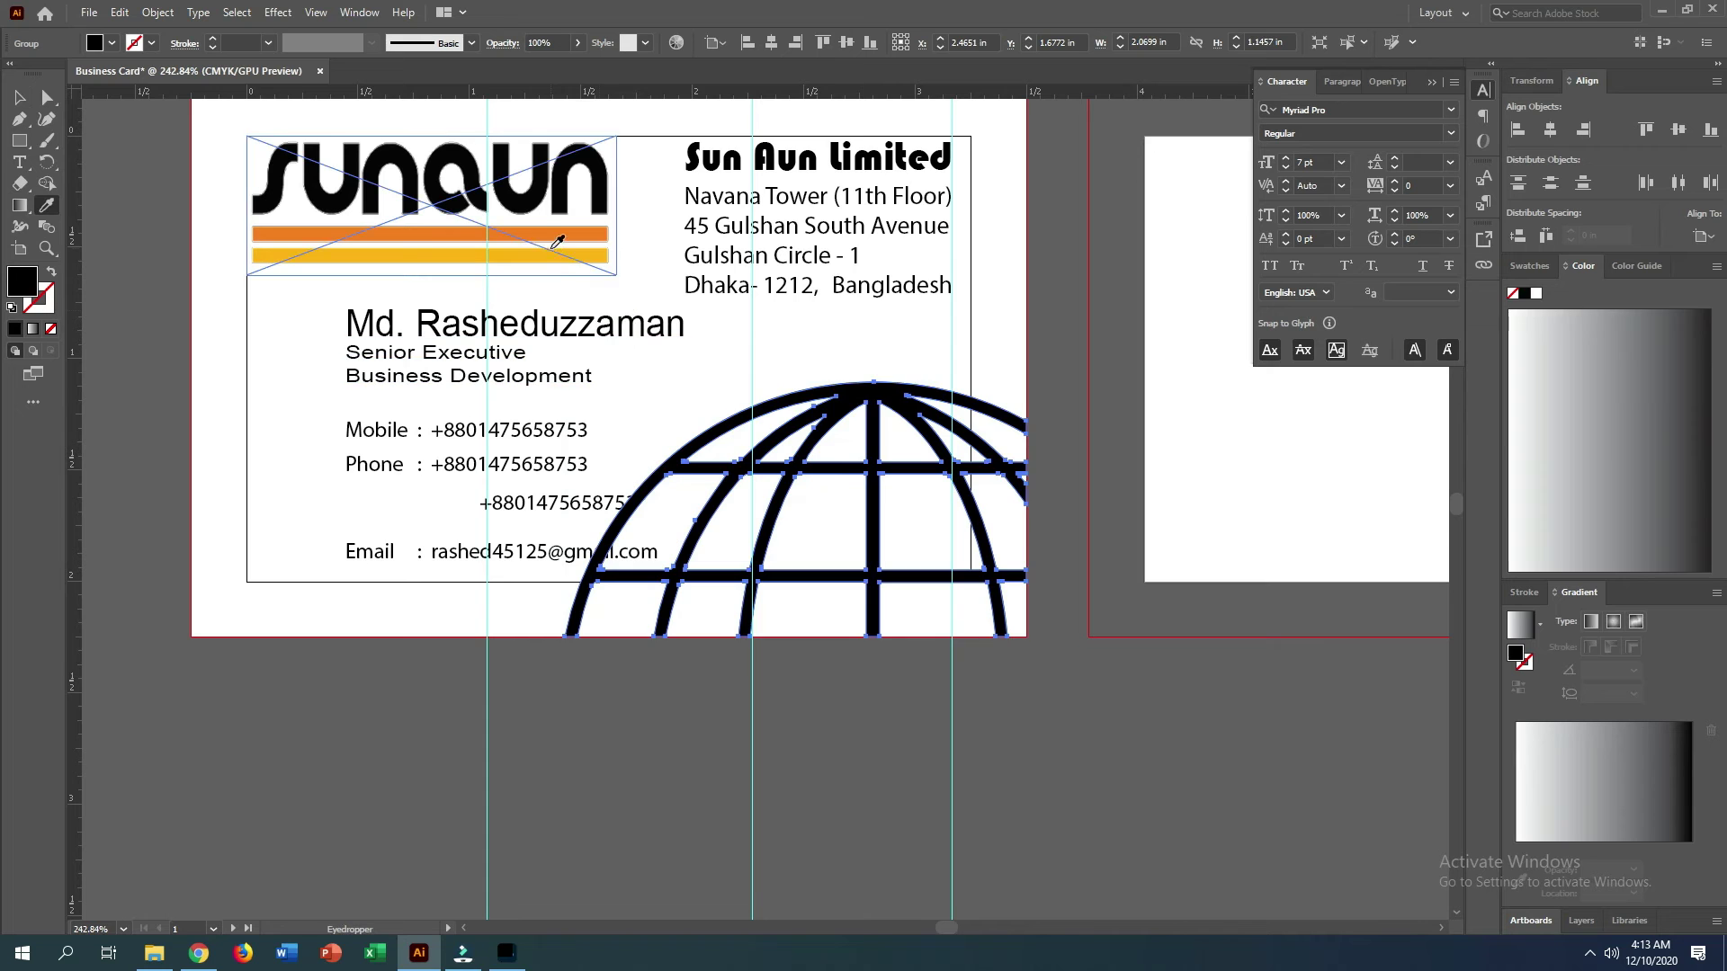
click(545, 255)
key(ctrl+1)
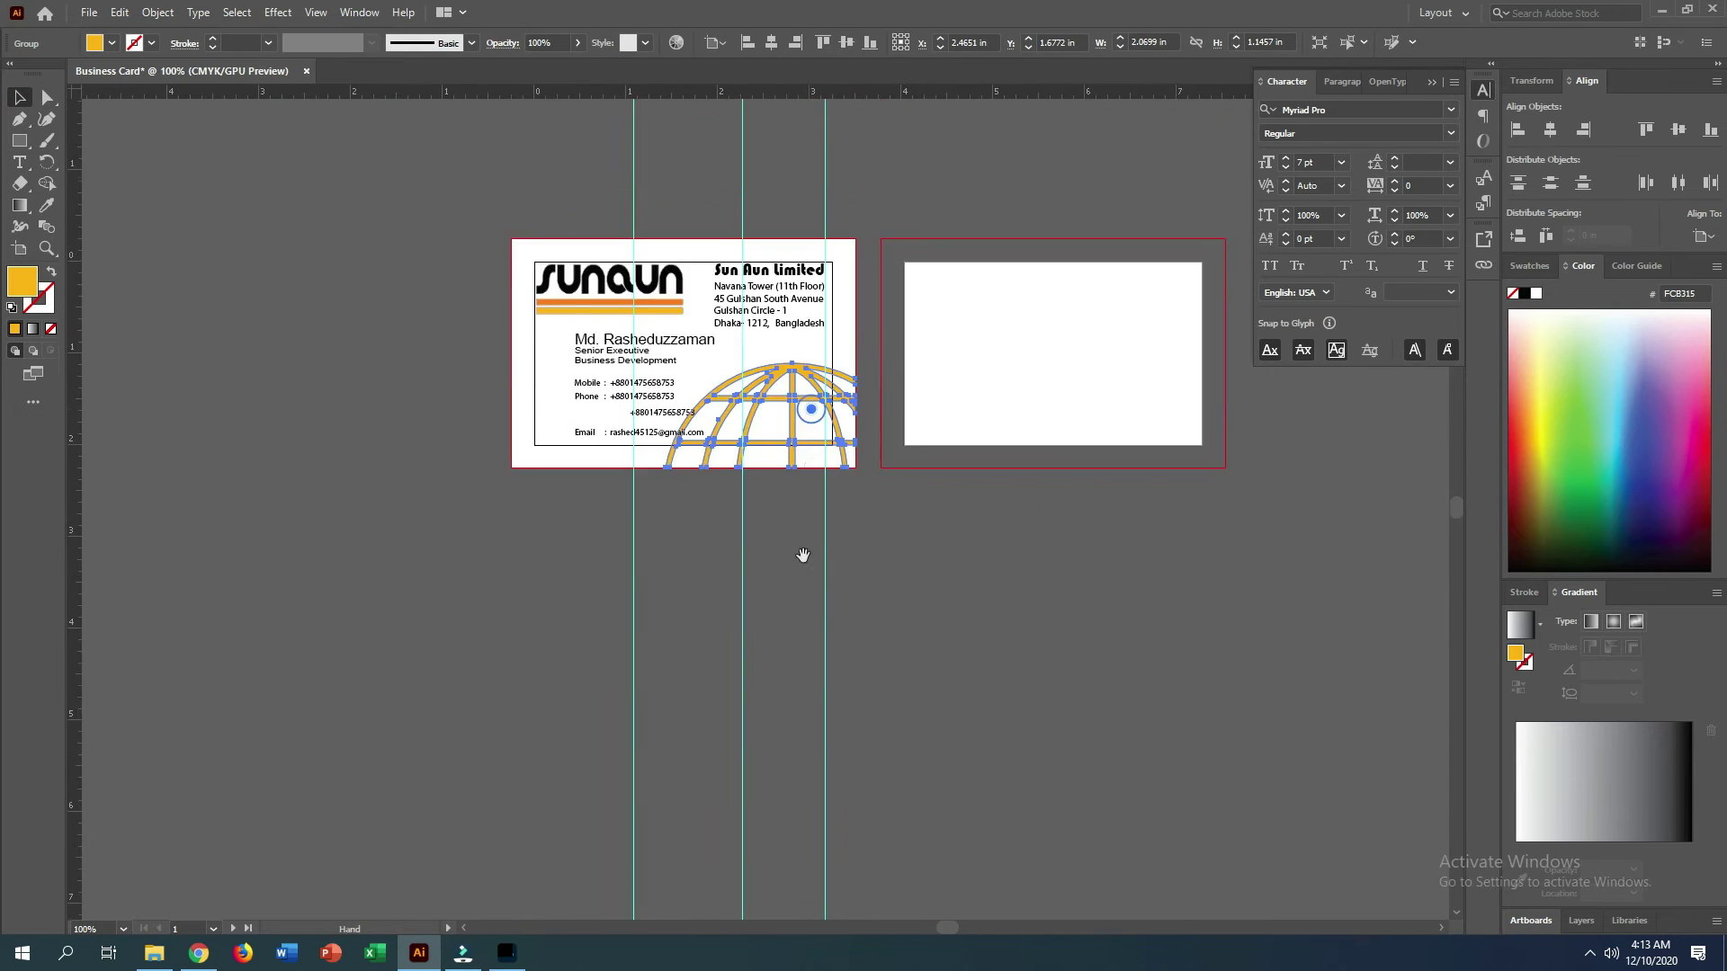
click(1260, 747)
mouse_move(883, 717)
mouse_down()
mouse_move(1172, 732)
mouse_move(1099, 693)
mouse_up()
drag(620, 661, 805, 620)
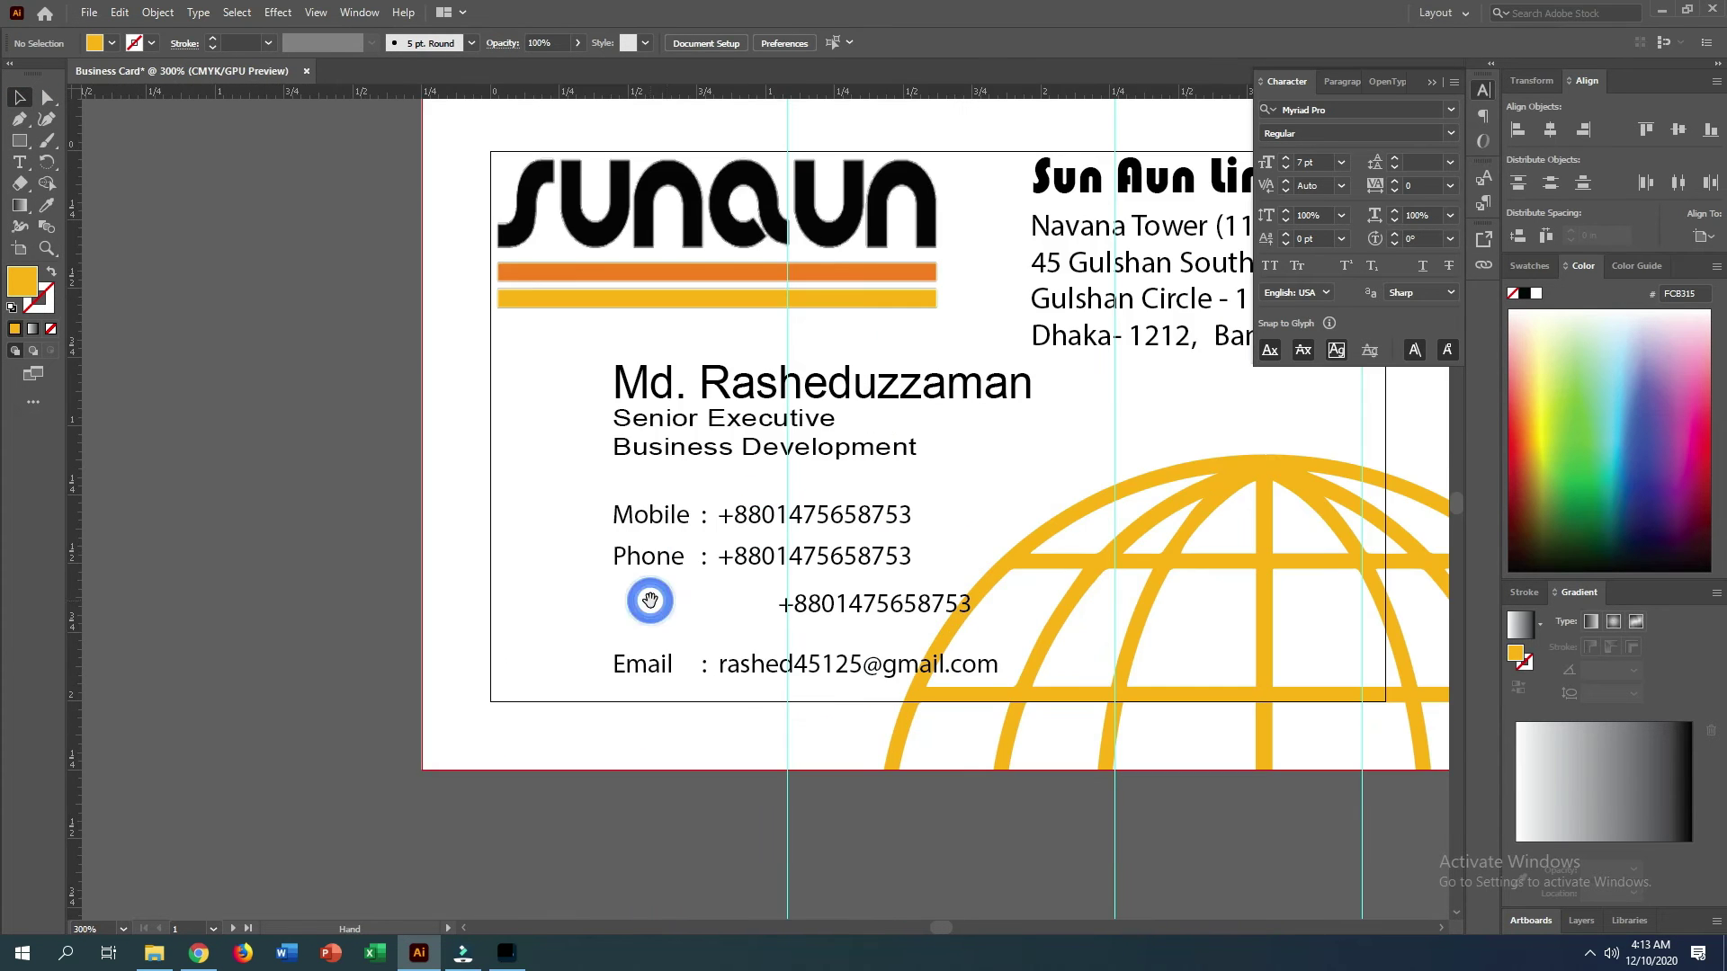
Narrow the name and title block slightly and left-align it with the contact details.
key(ctrl+minus)
click(733, 528)
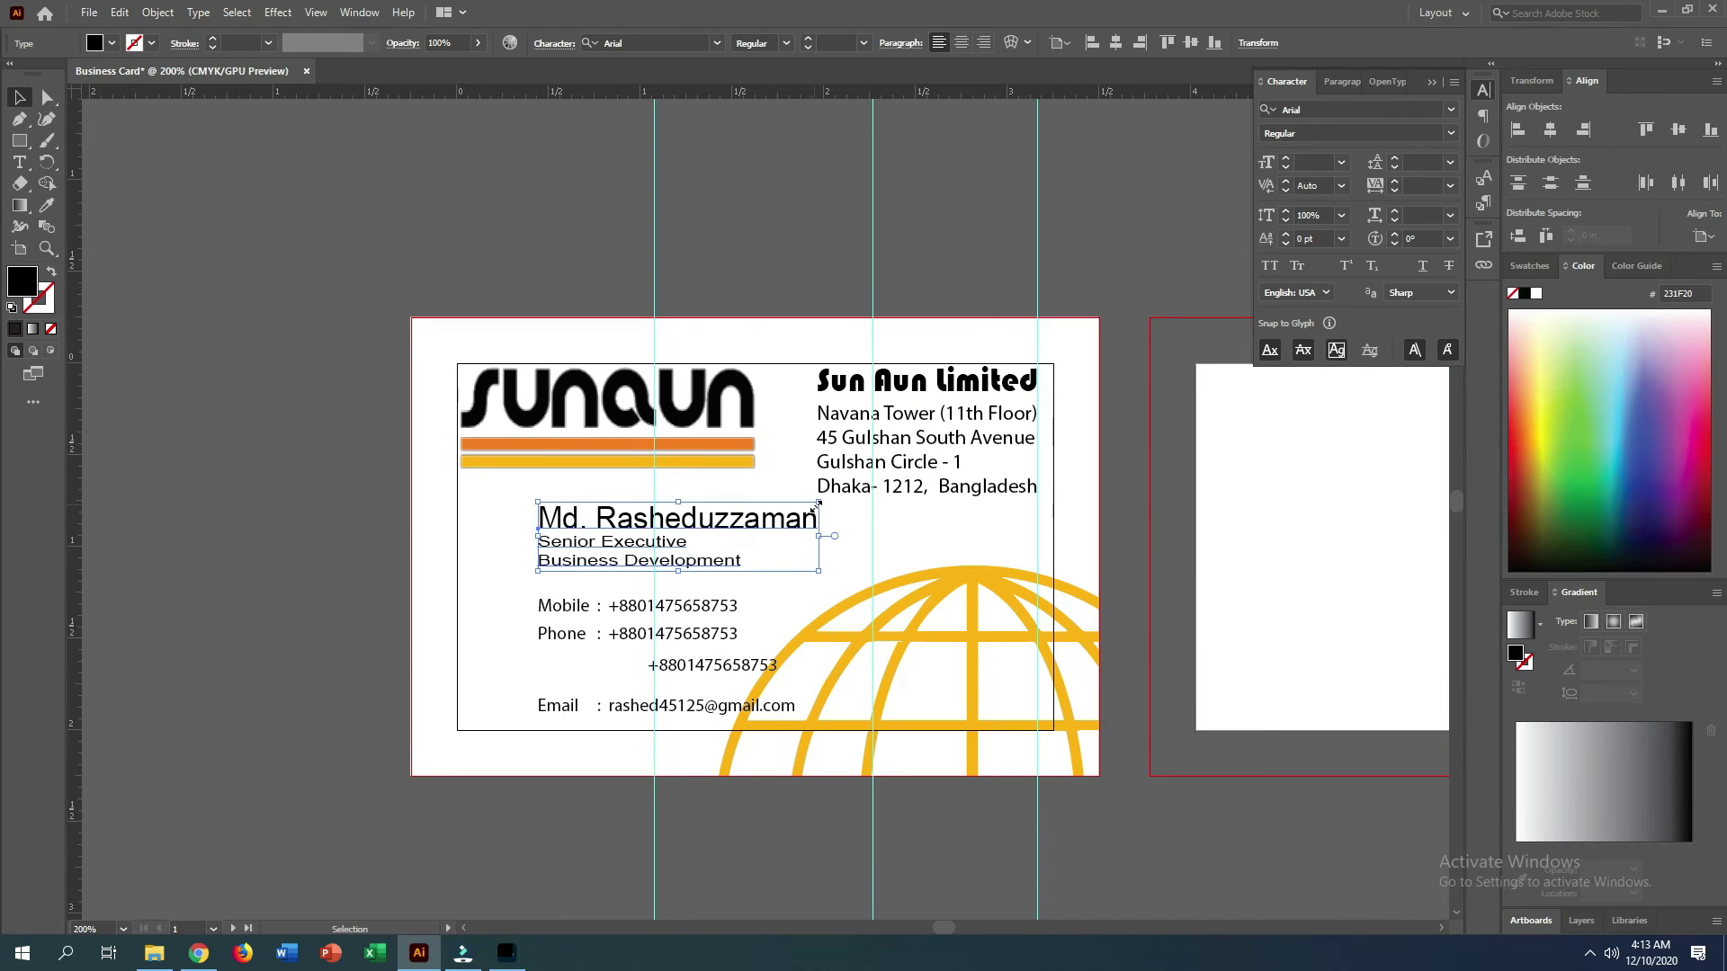
drag(817, 506, 813, 509)
shift+click(564, 614)
click(1054, 43)
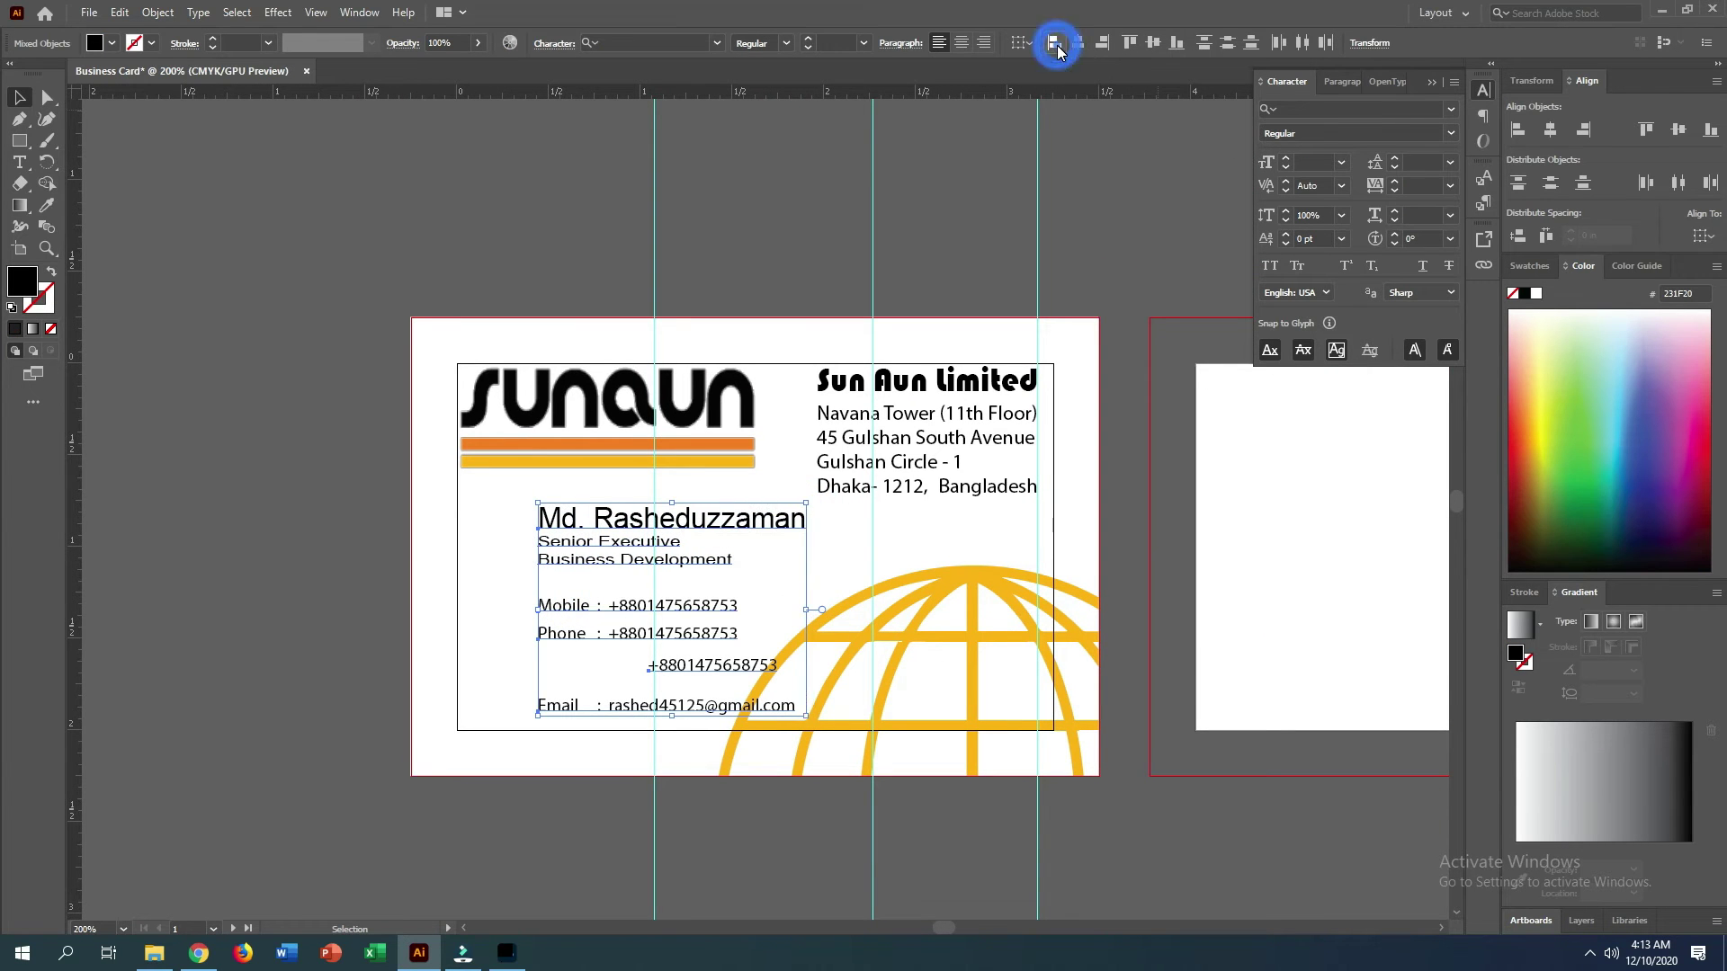
Ungroup the contact details and move the third phone number left under the Mobile and Phone numbers.
click(779, 670)
key(ctrl+plus)
key(ctrl+plus)
scroll(781, 629, up, 2)
right_click(828, 495)
click(878, 642)
drag(805, 495, 734, 495)
alt+click(795, 593)
Zoom in and out to review the finished card front.
alt+click(766, 549)
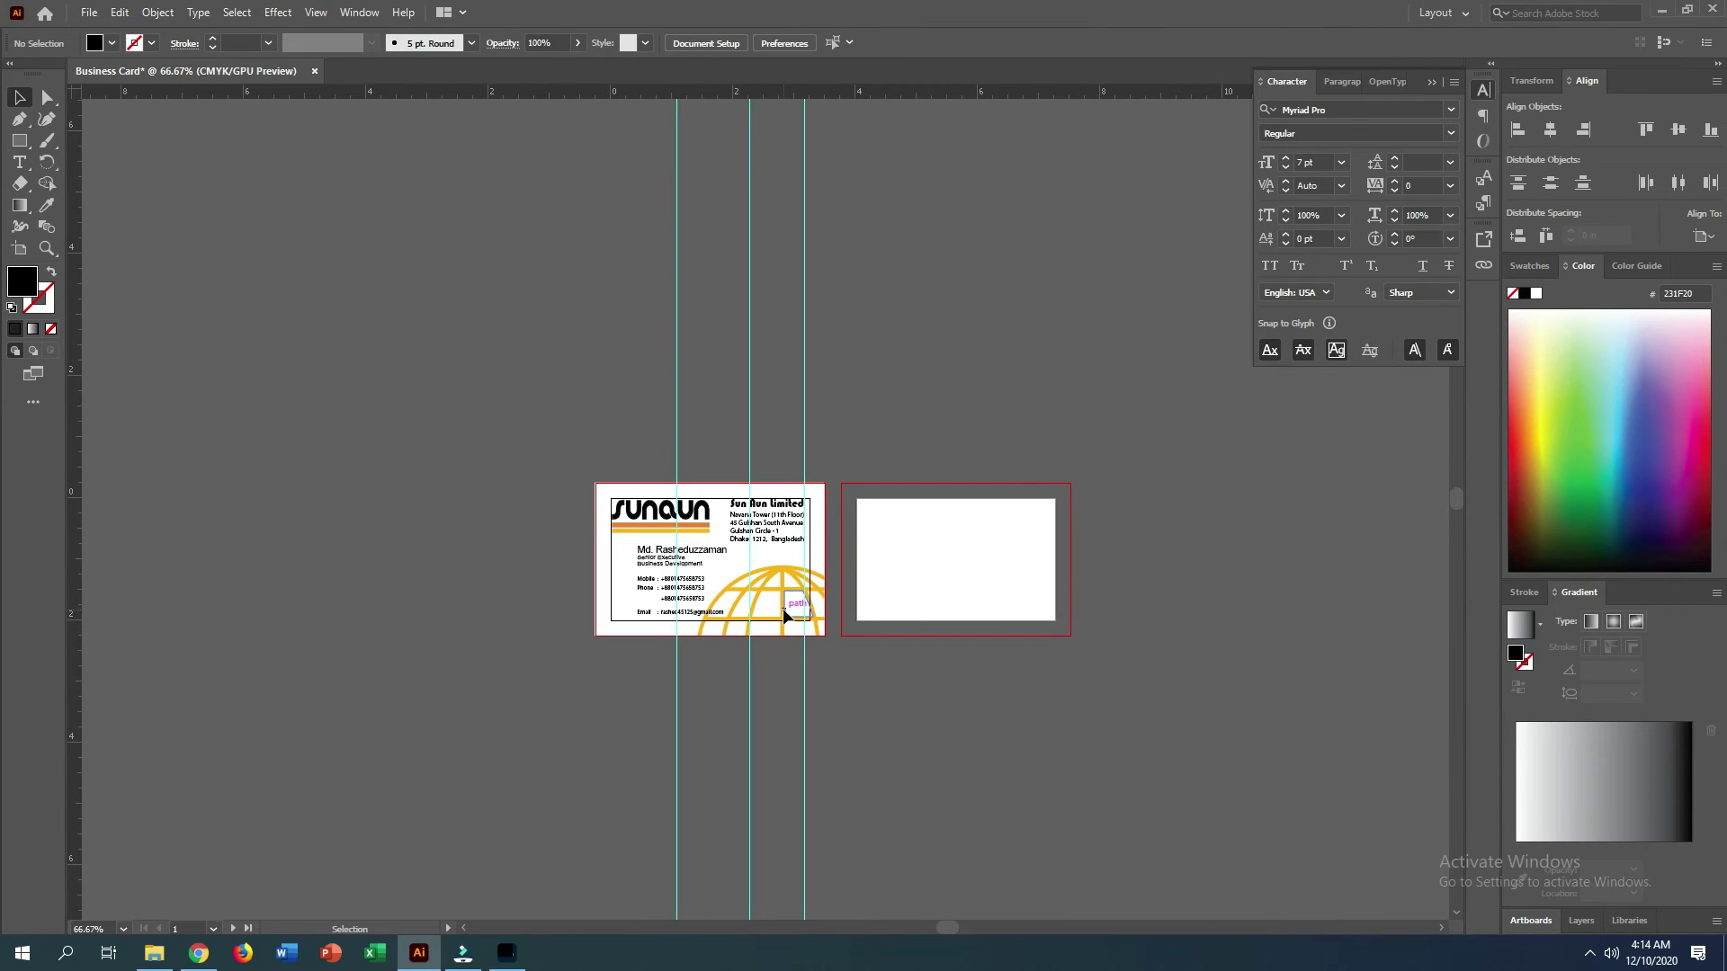
key(ctrl+equal)
key(ctrl+equal)
drag(915, 711, 342, 301)
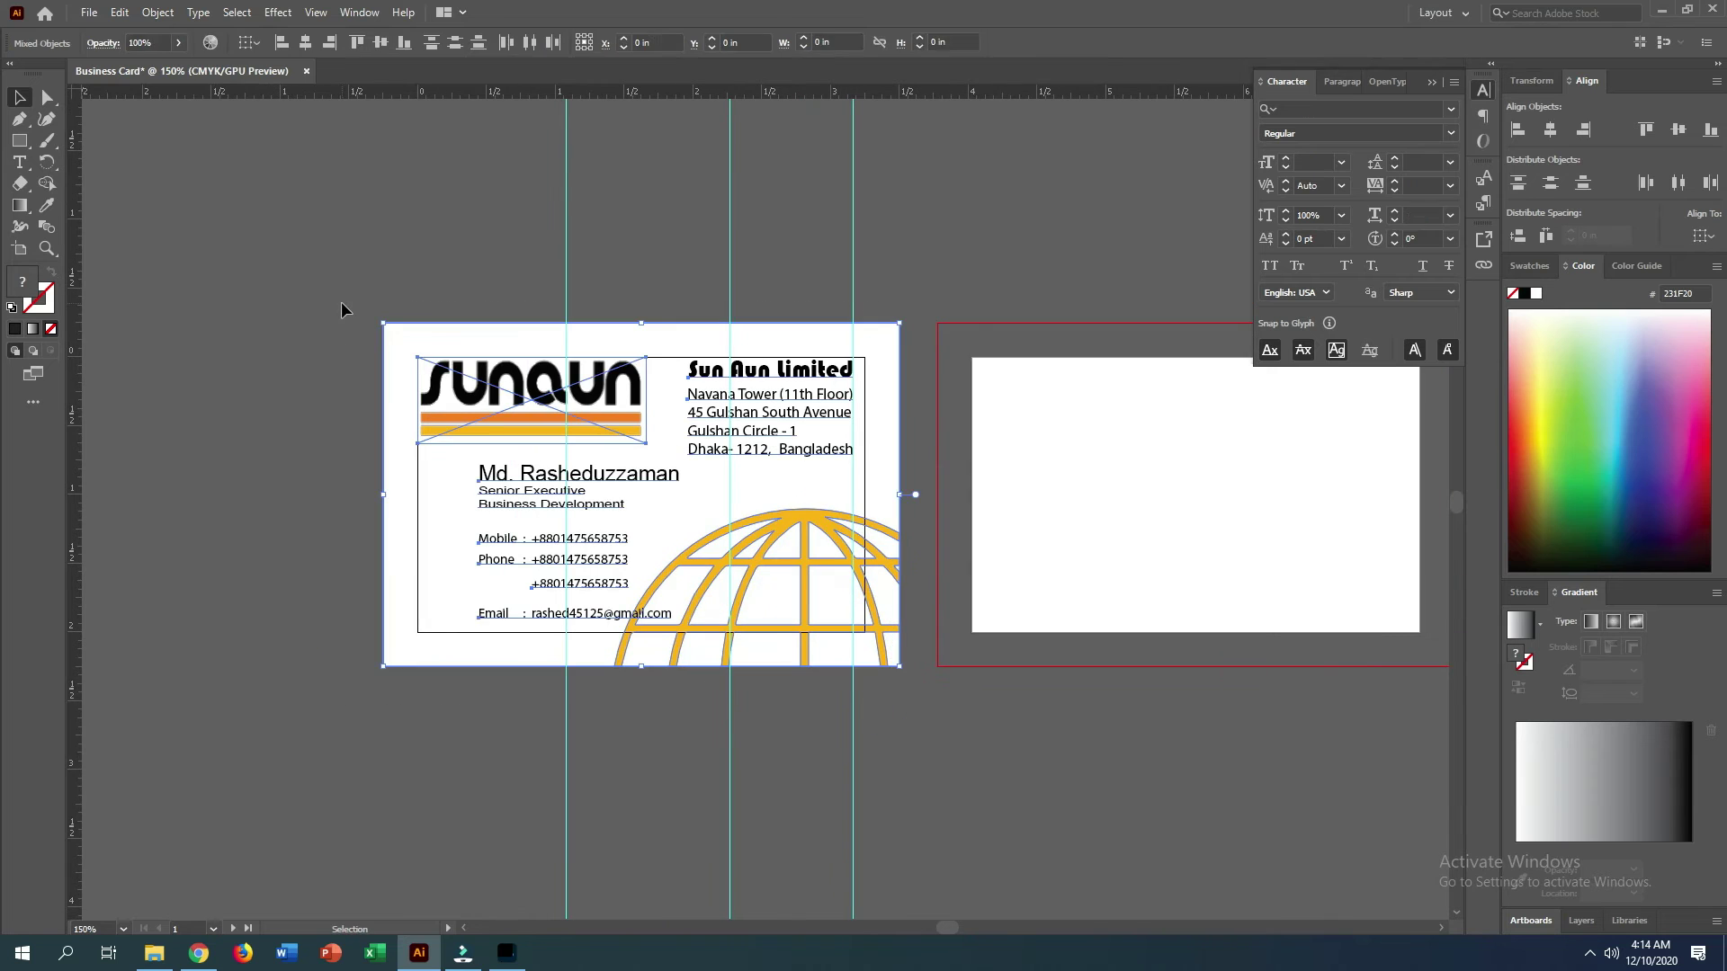
click(459, 270)
alt+click(969, 501)
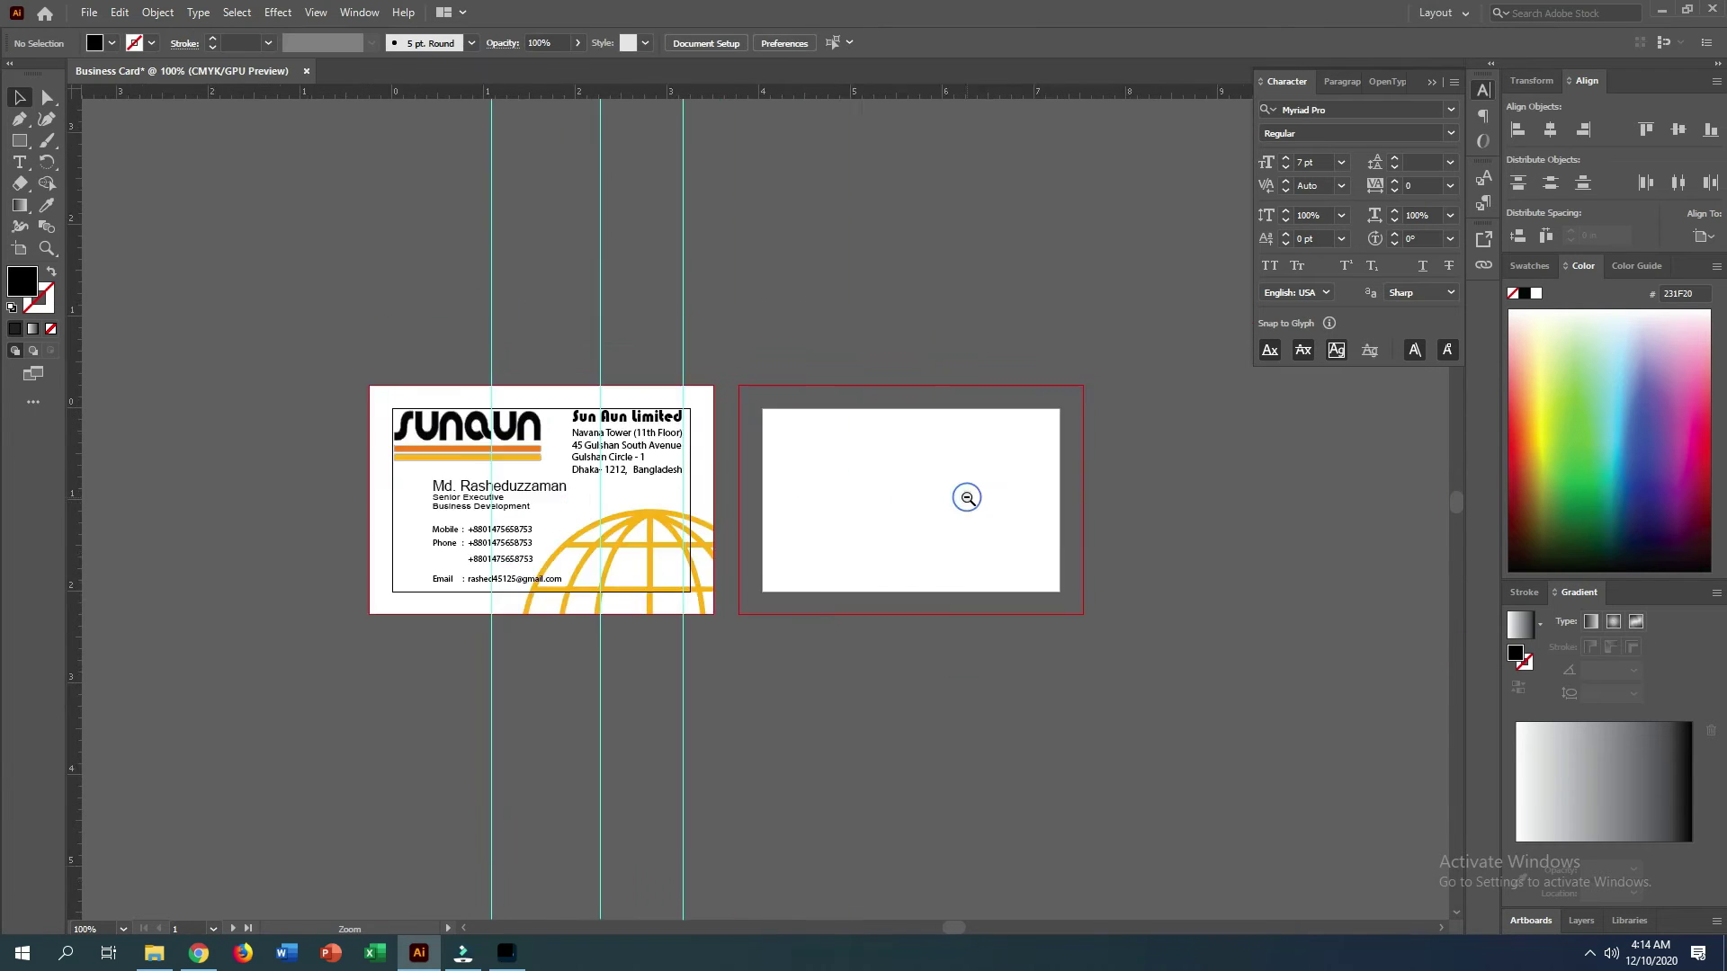
alt+click(673, 493)
key(ctrl+equal)
key(ctrl+equal)
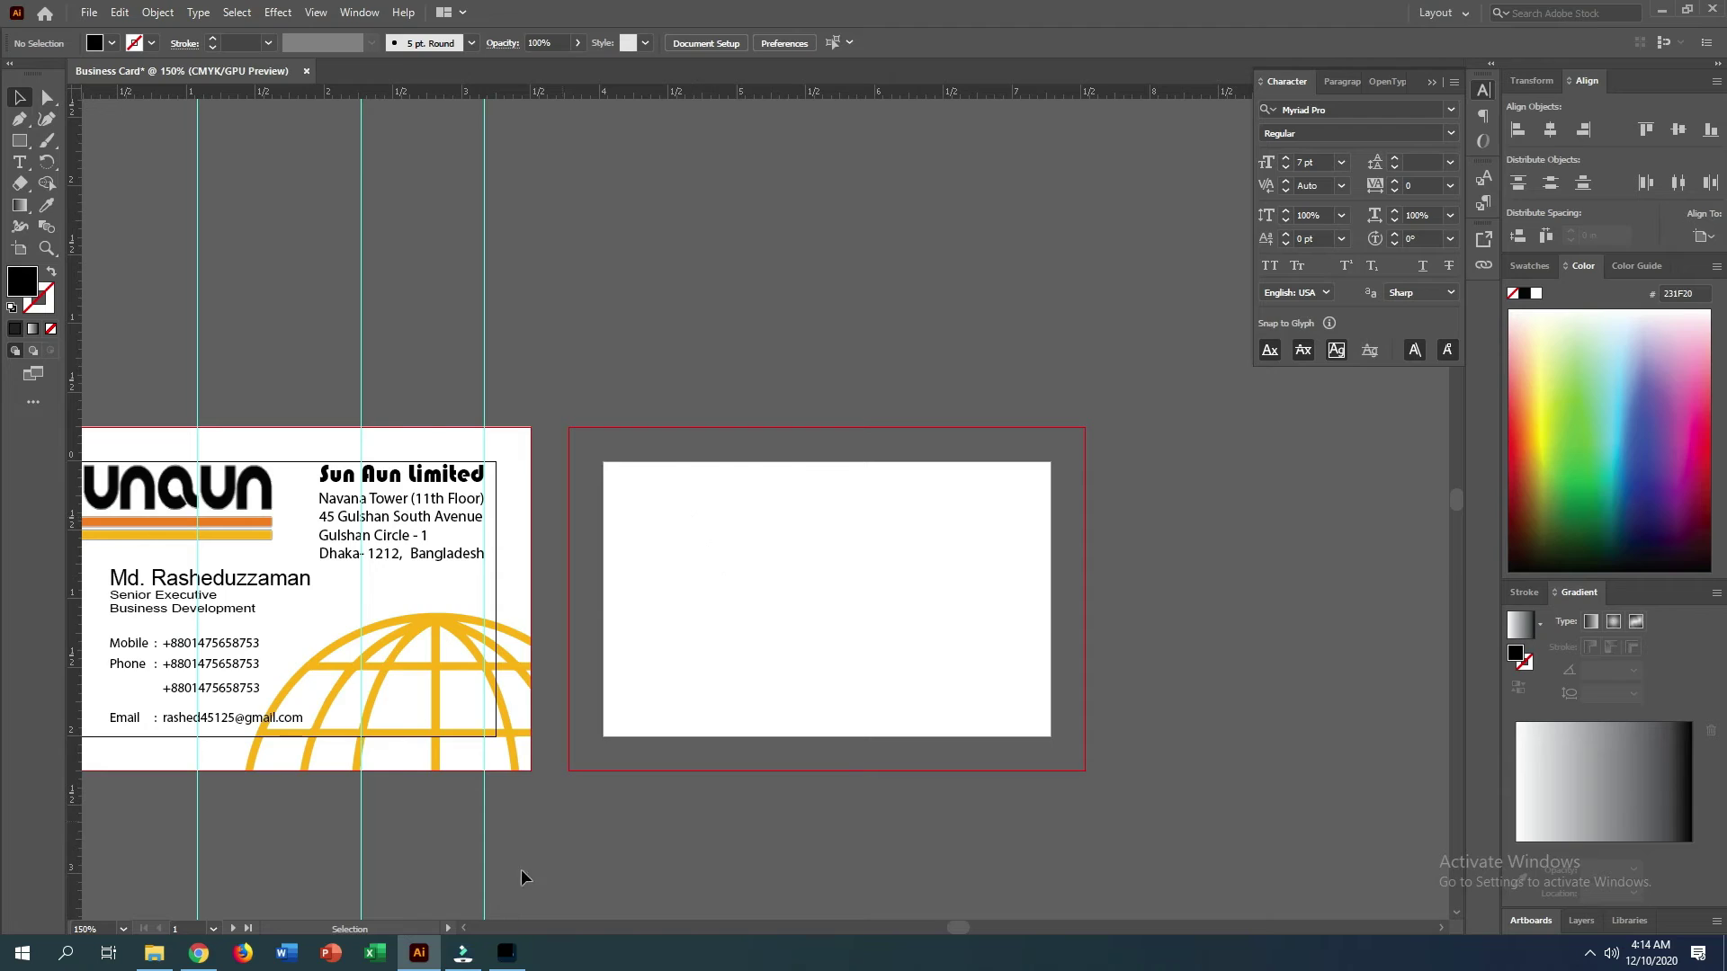
click(199, 953)
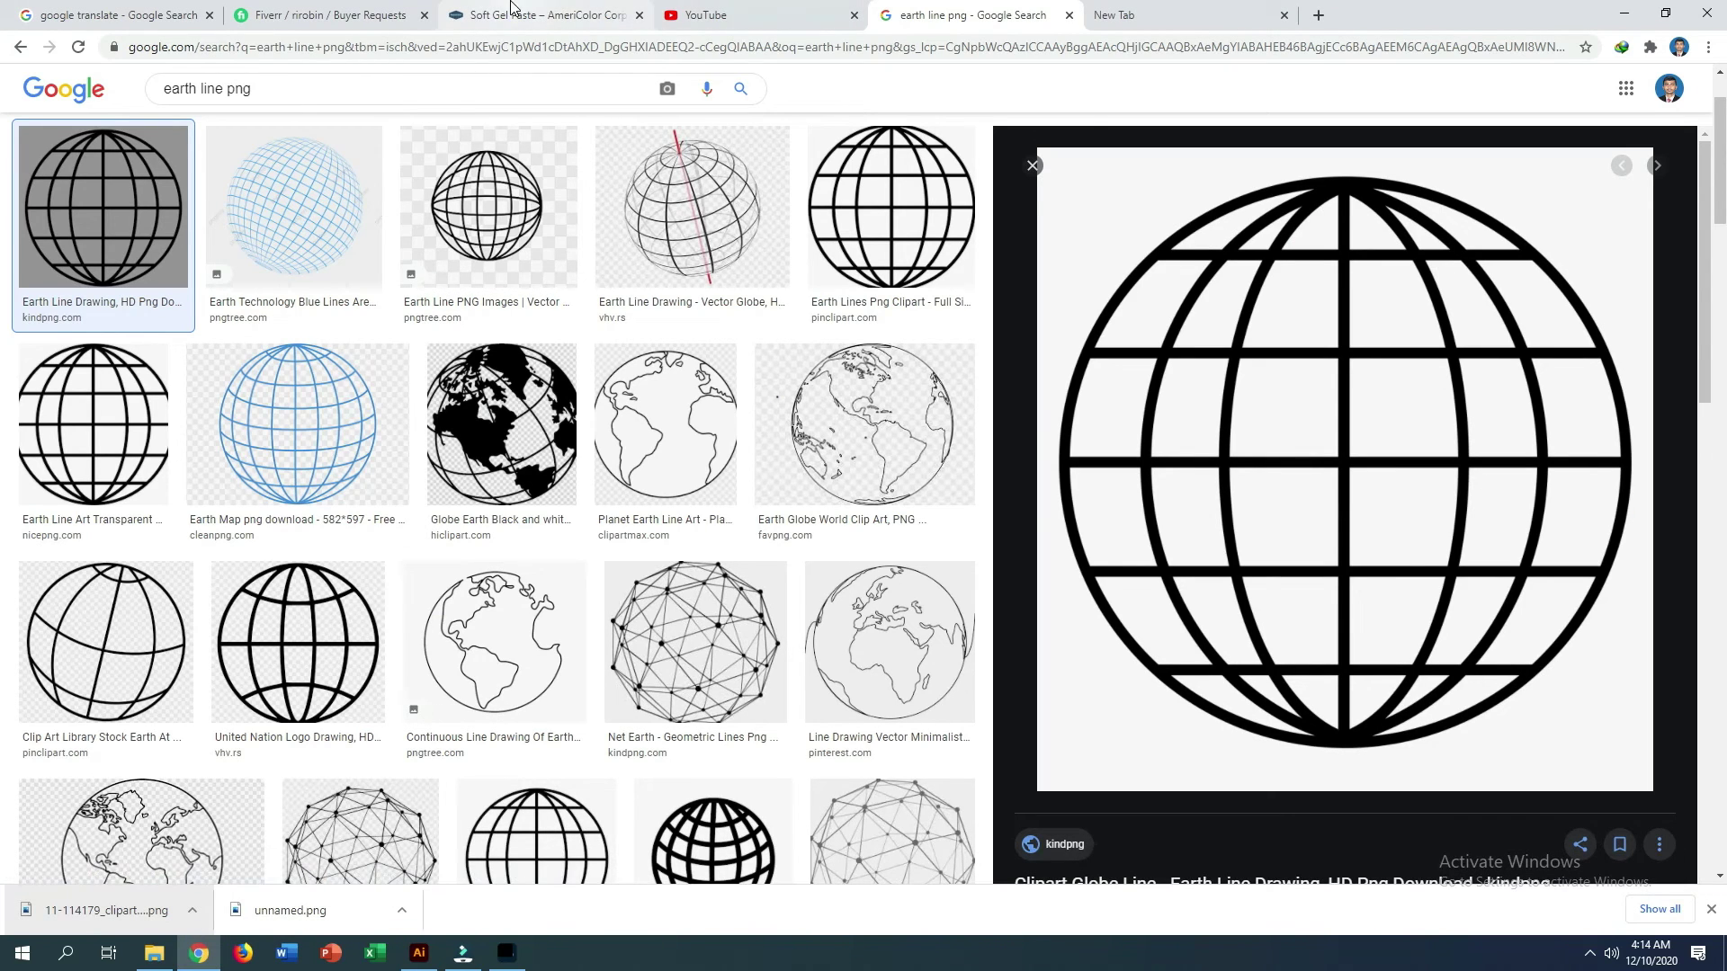
Go back through the browser history to the Sun Aun results and the sunaun.com site.
click(18, 46)
click(18, 46)
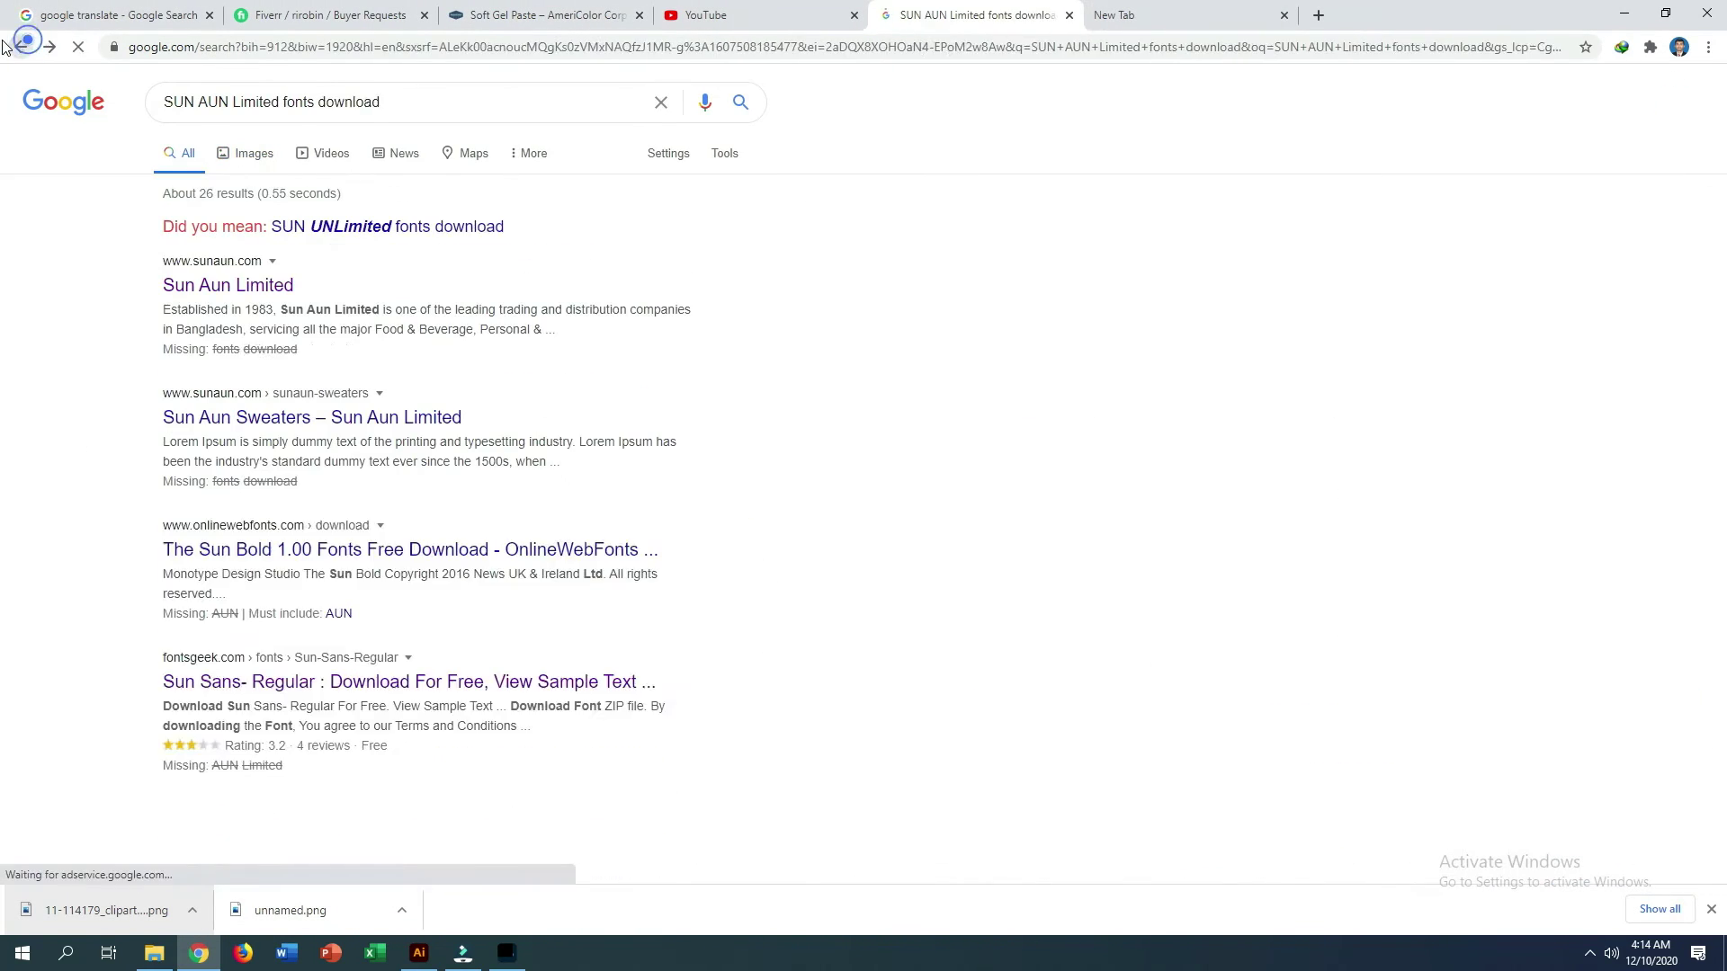
click(18, 46)
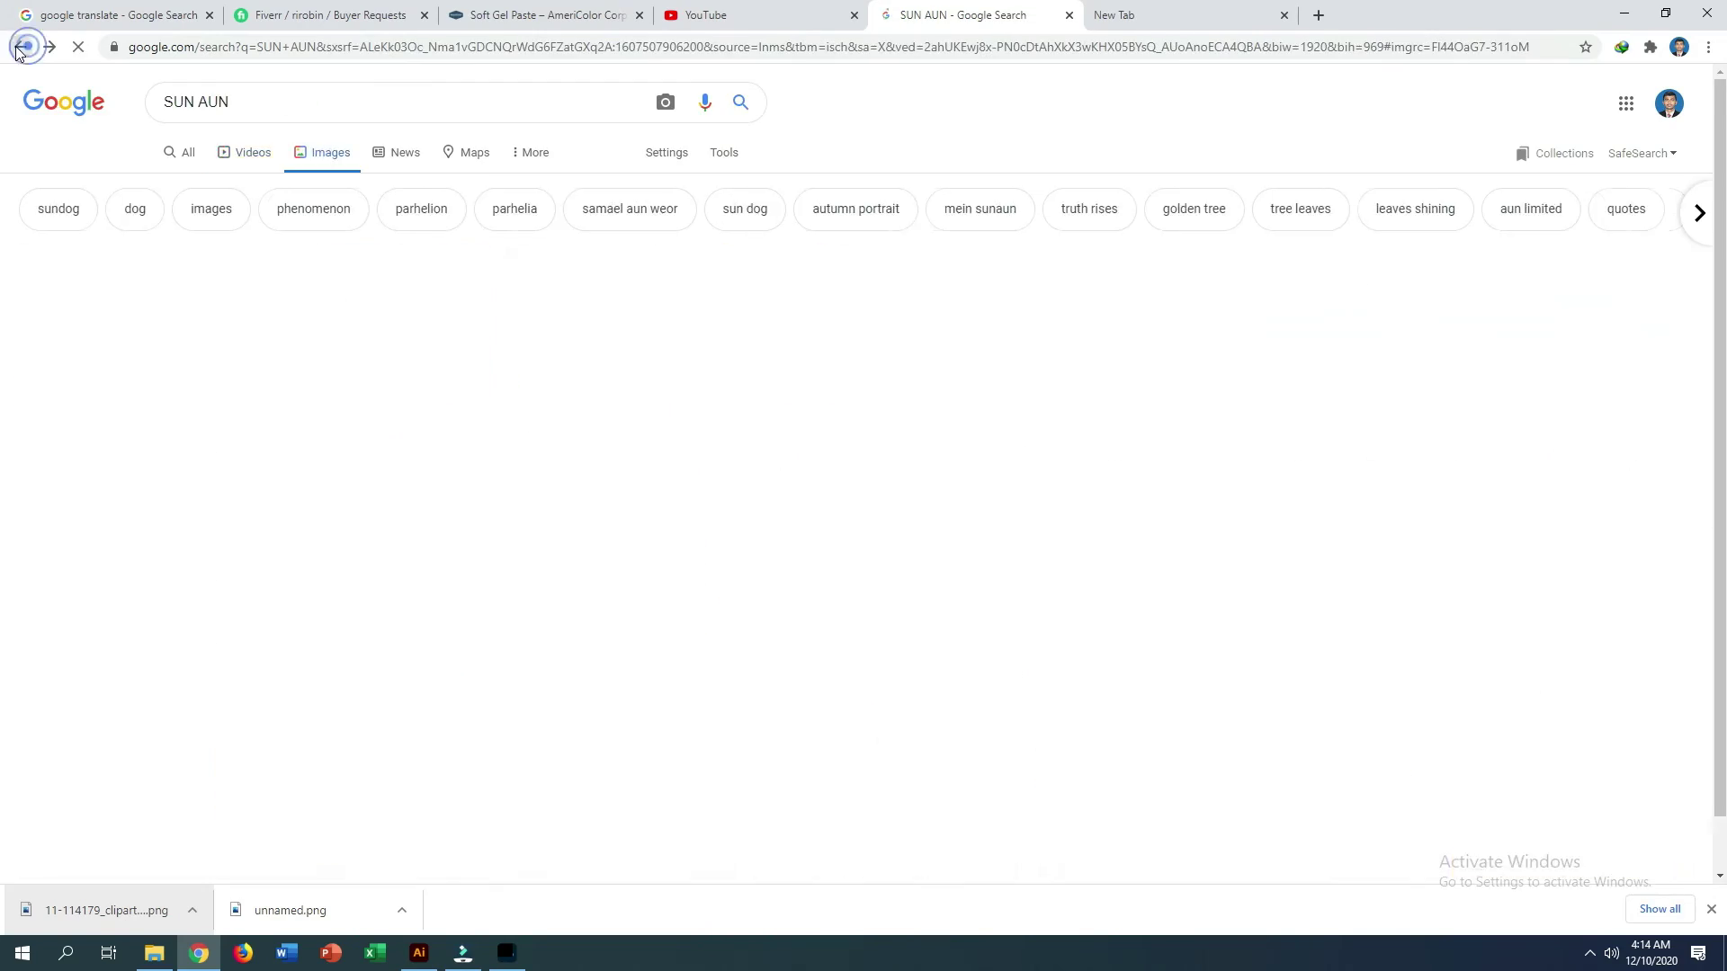
click(18, 46)
scroll(1016, 423, down, 10)
scroll(1021, 414, up, 10)
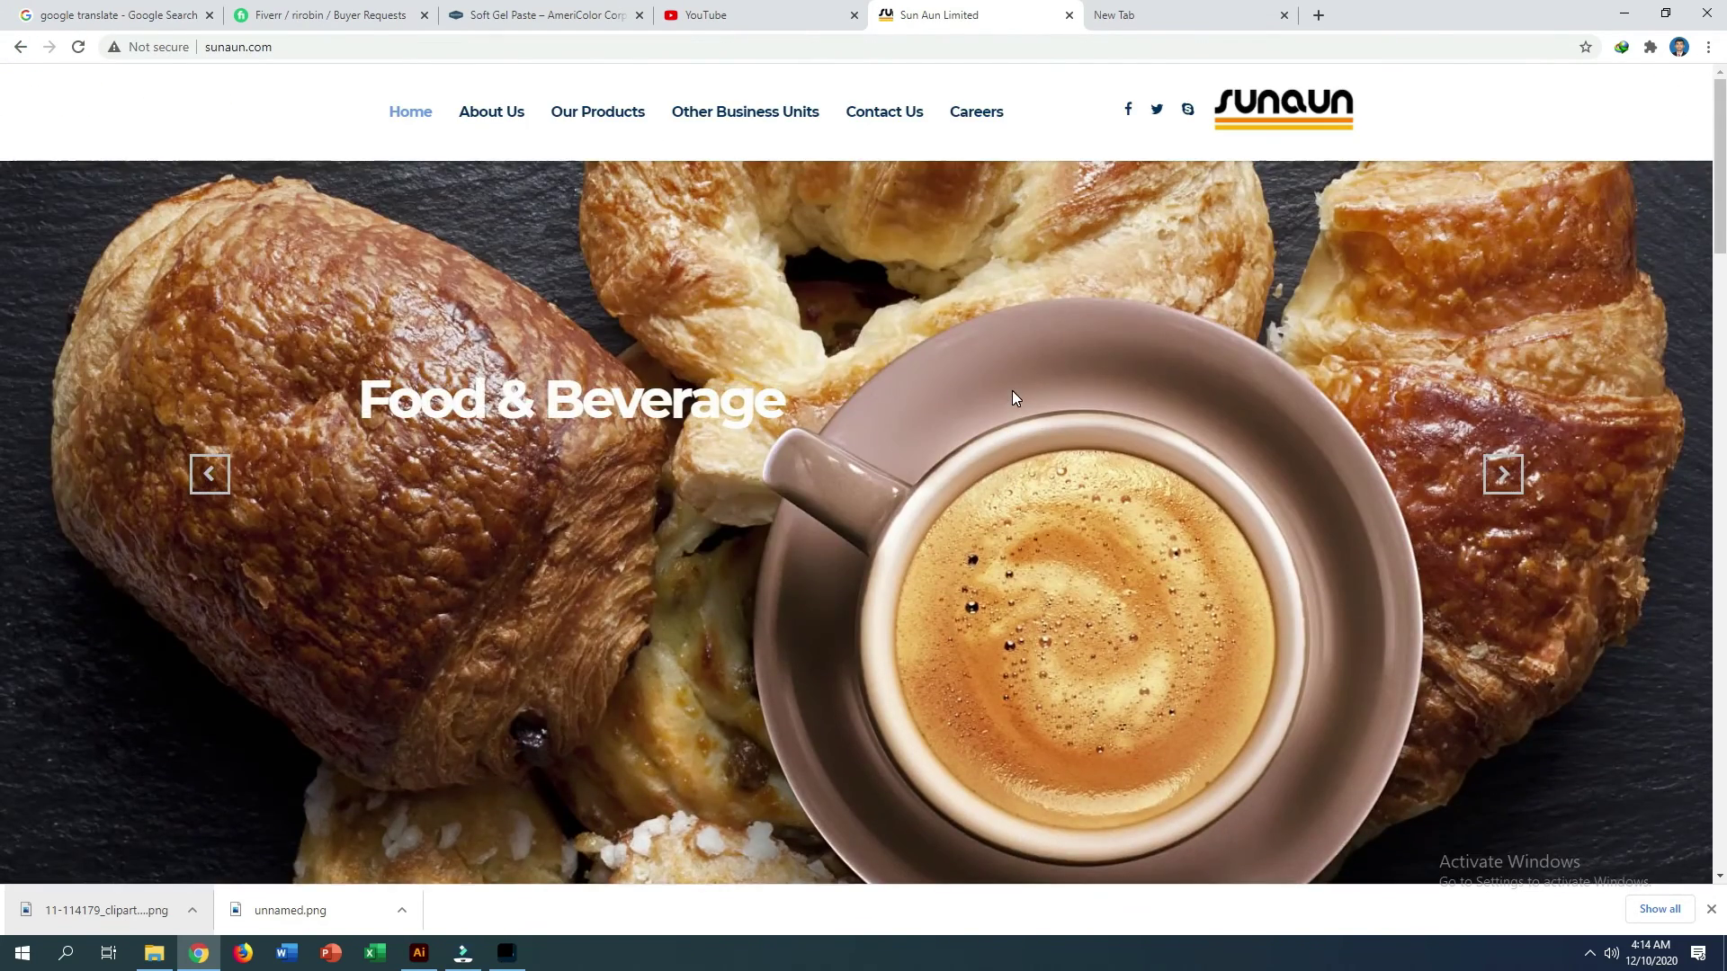
scroll(995, 573, down, 20)
scroll(540, 575, up, 5)
Scroll to the Clients We Cater logos, attempt Save image as on one, and cancel.
scroll(514, 576, up, 10)
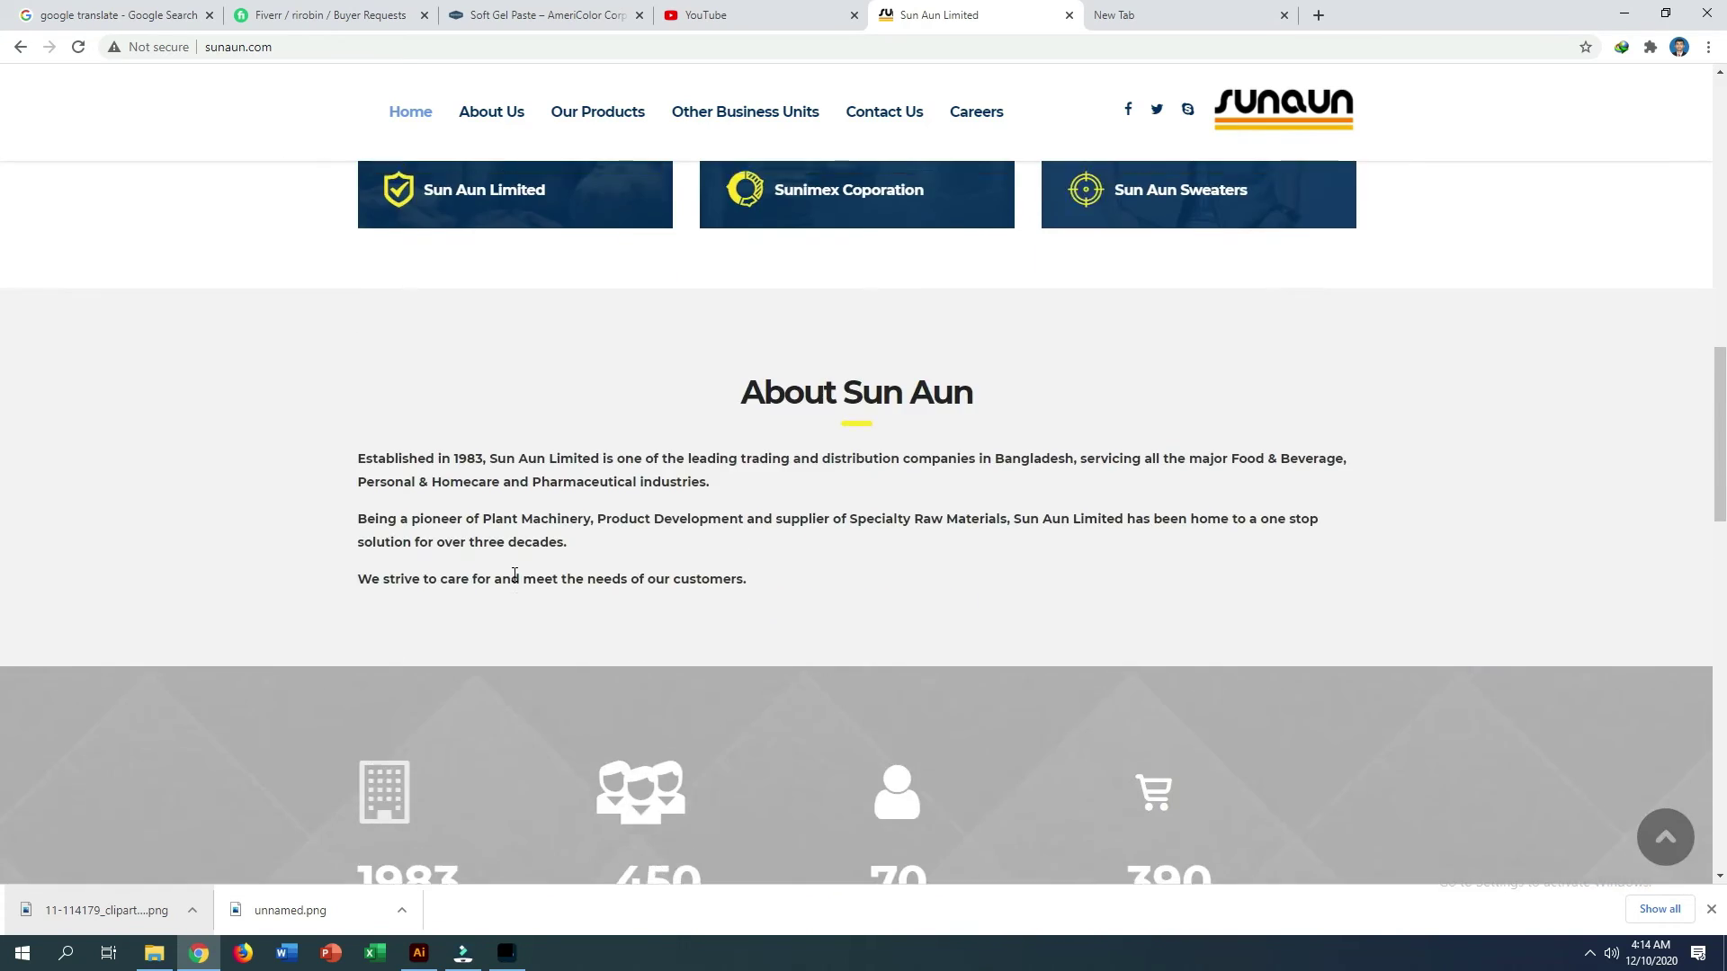
scroll(515, 575, up, 8)
scroll(509, 539, down, 3)
right_click(461, 406)
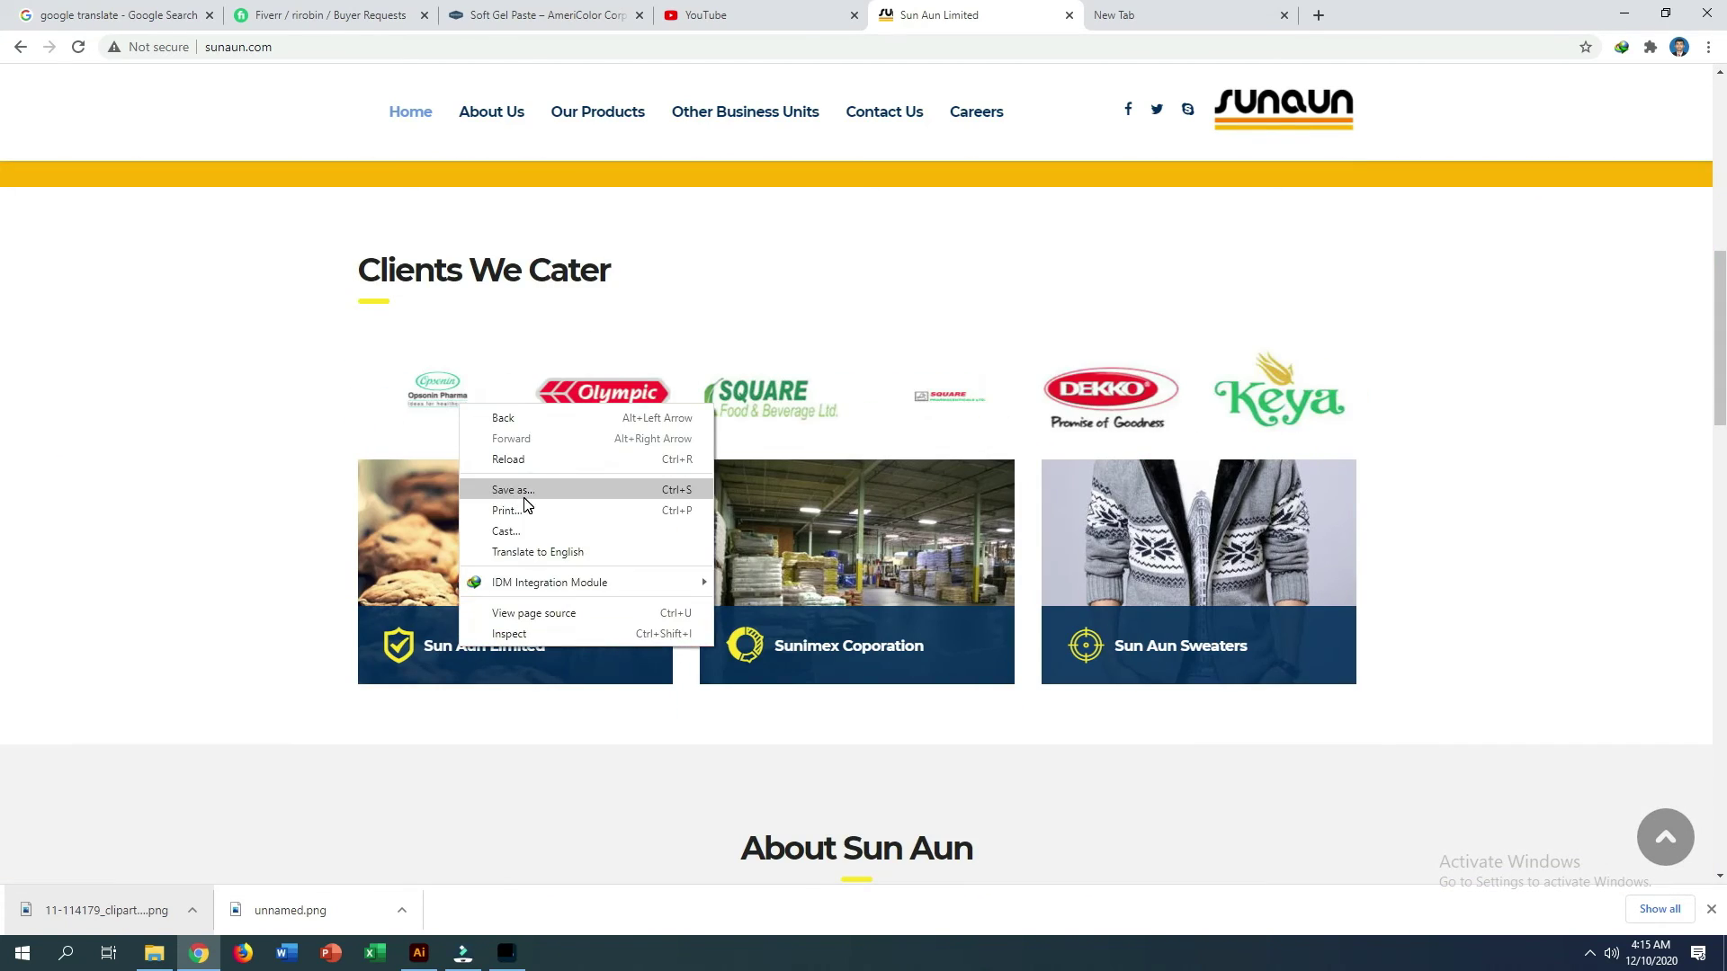
click(525, 493)
click(815, 455)
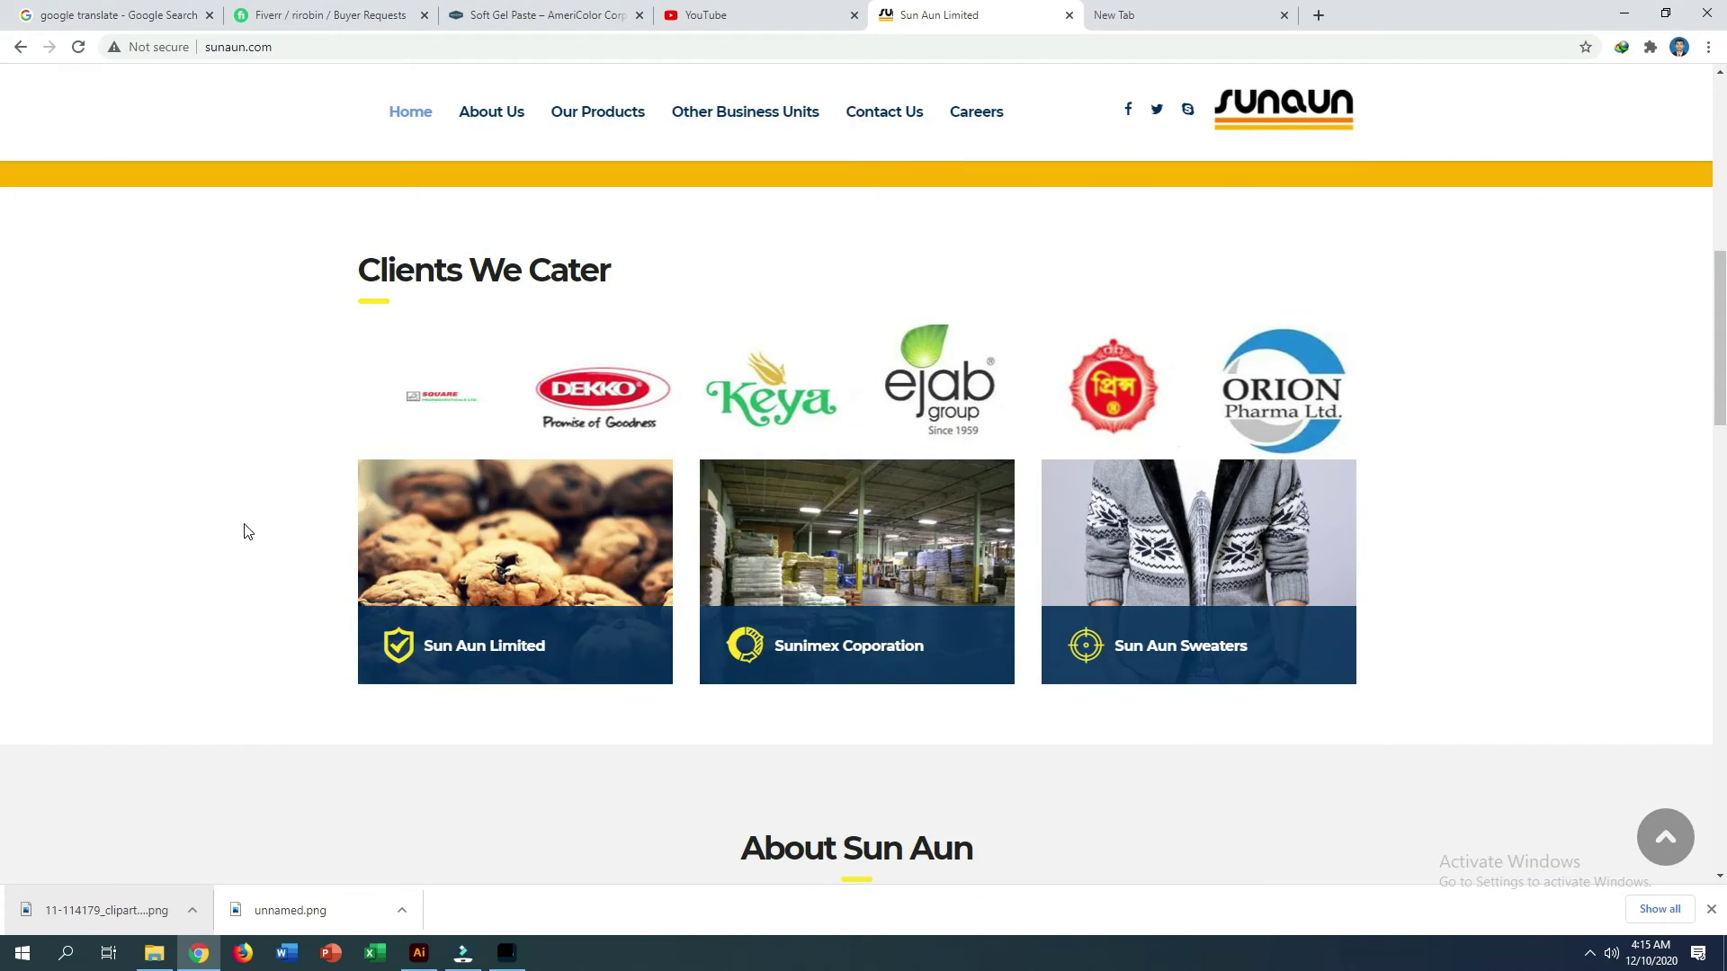
In a new tab, search 'sun aun clients cater' and view the image results.
scroll(630, 549, up, 3)
click(1109, 25)
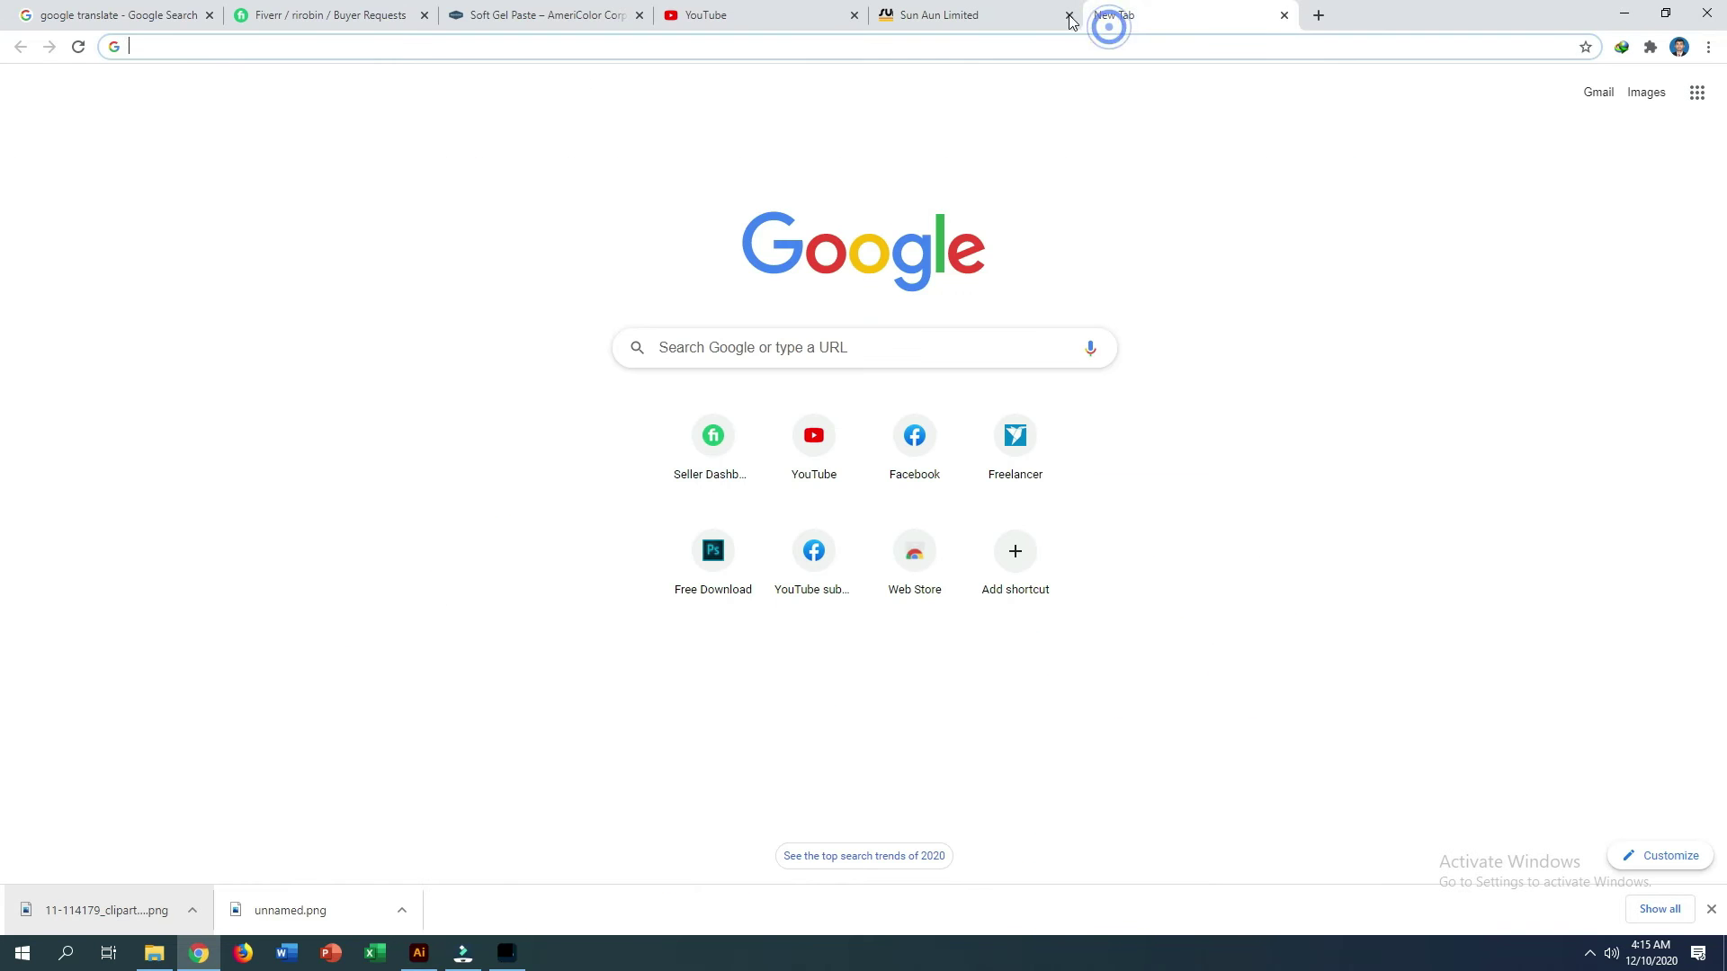
text(sun aun cli)
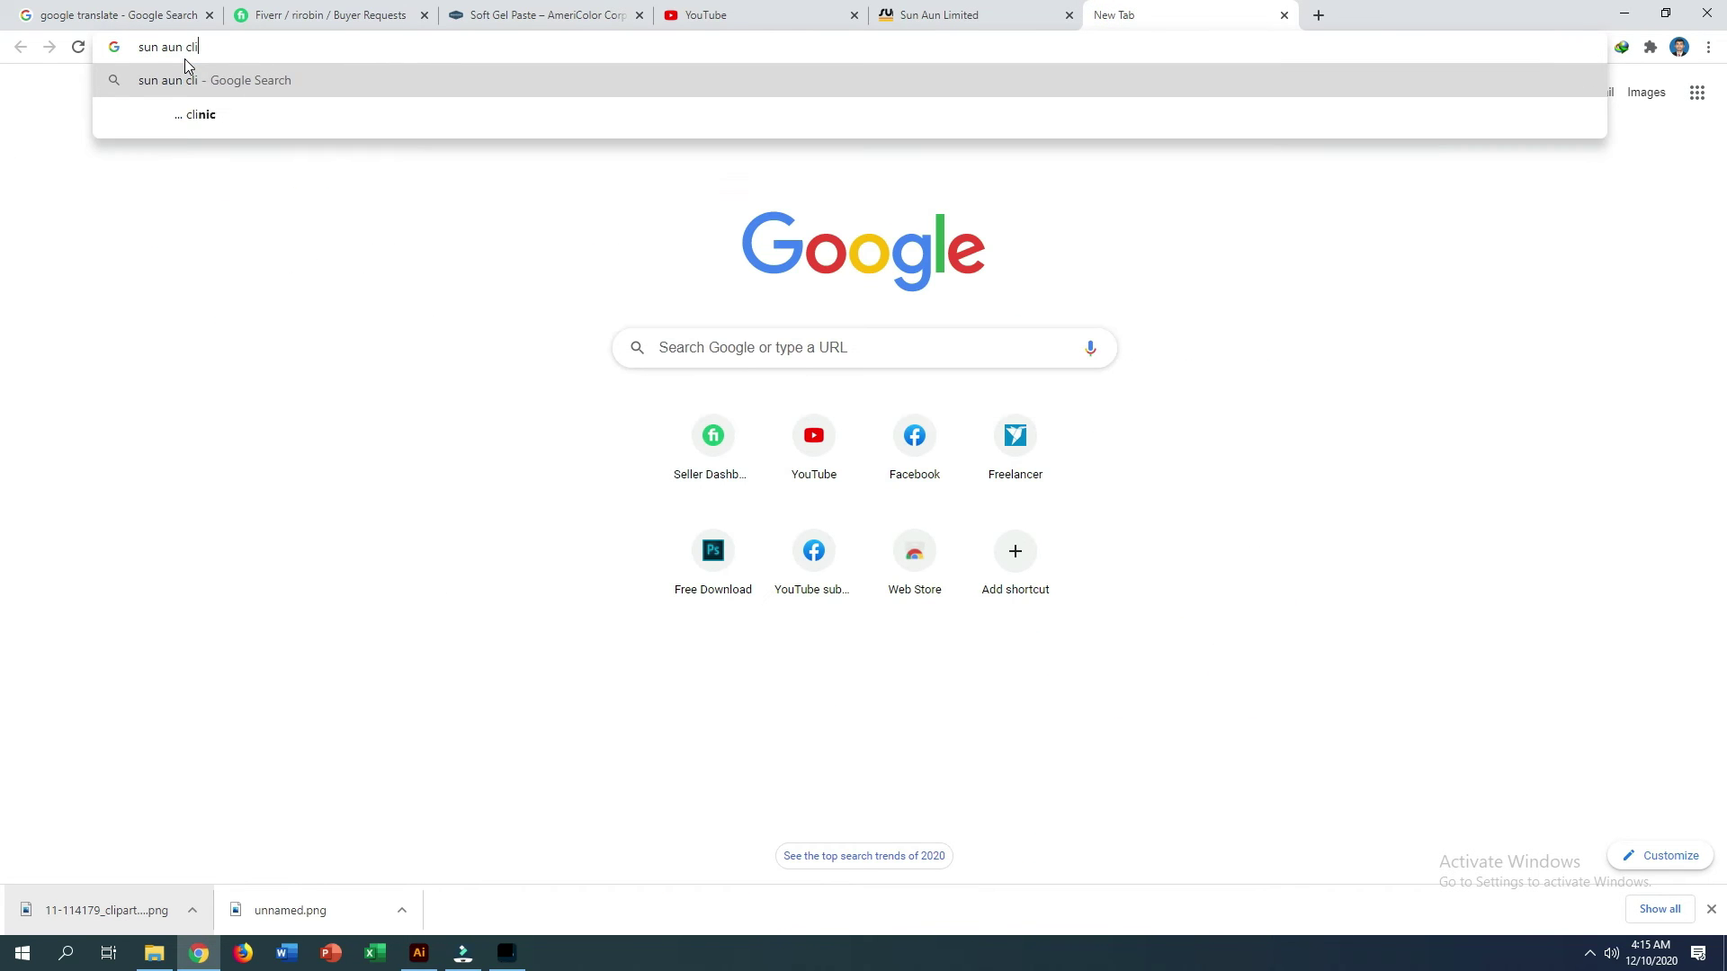
text(ents c)
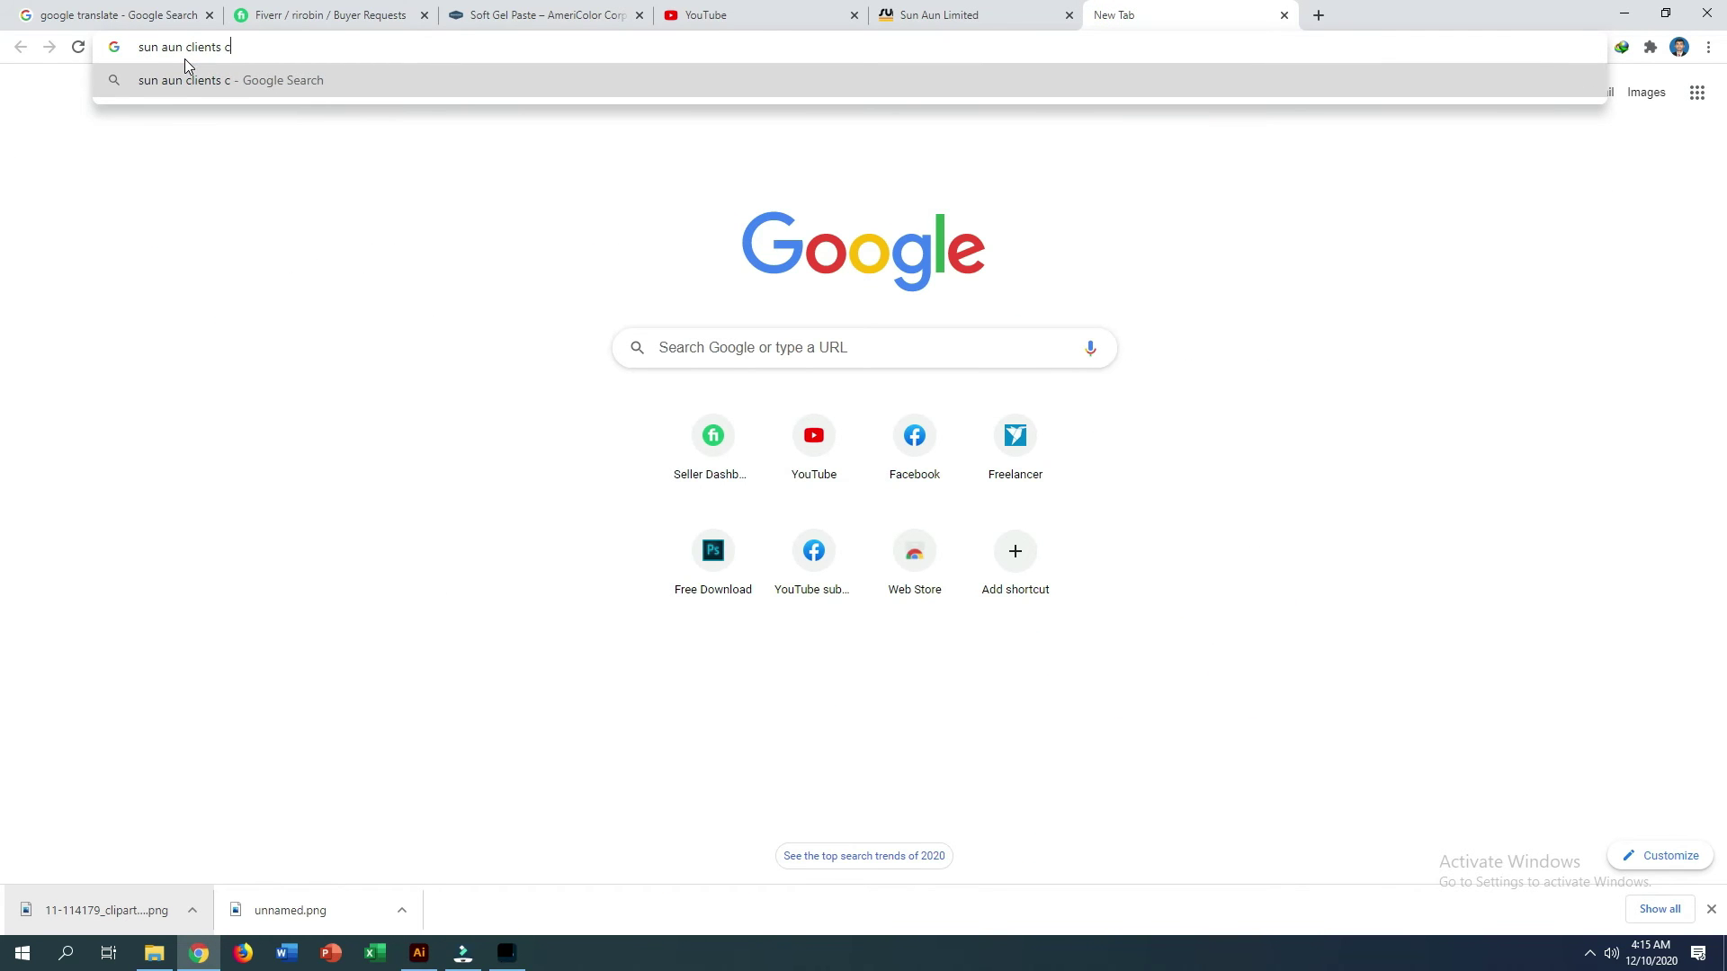
text(ater)
key(Return)
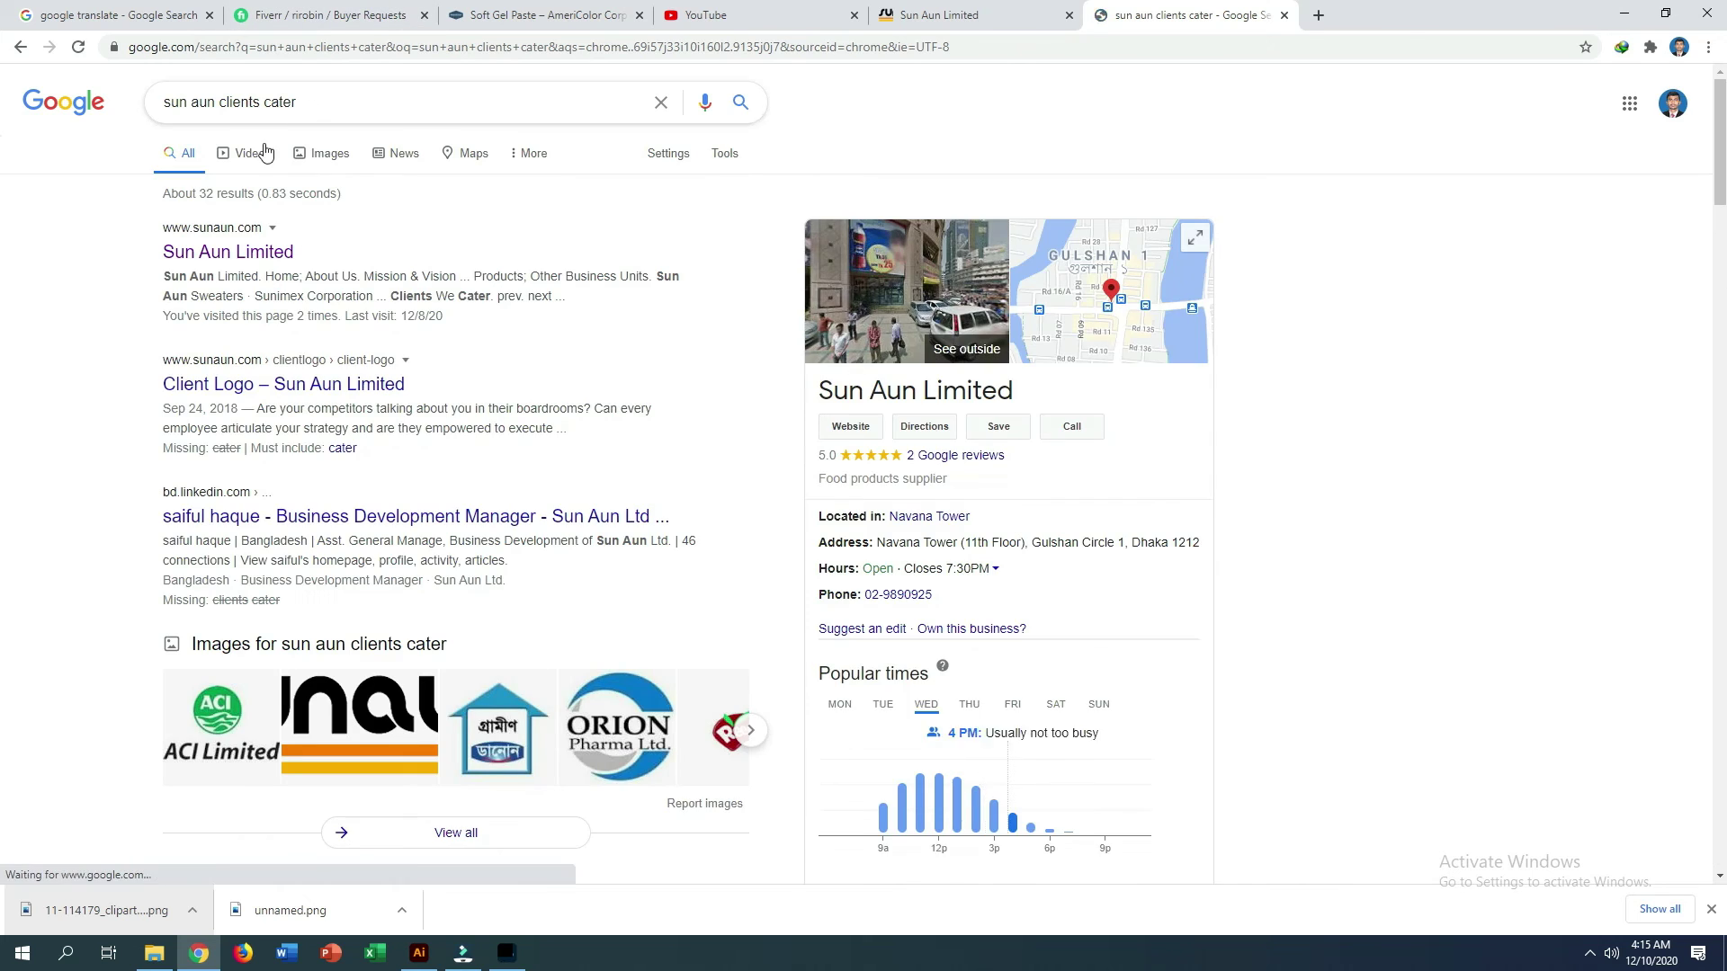
click(244, 152)
click(324, 153)
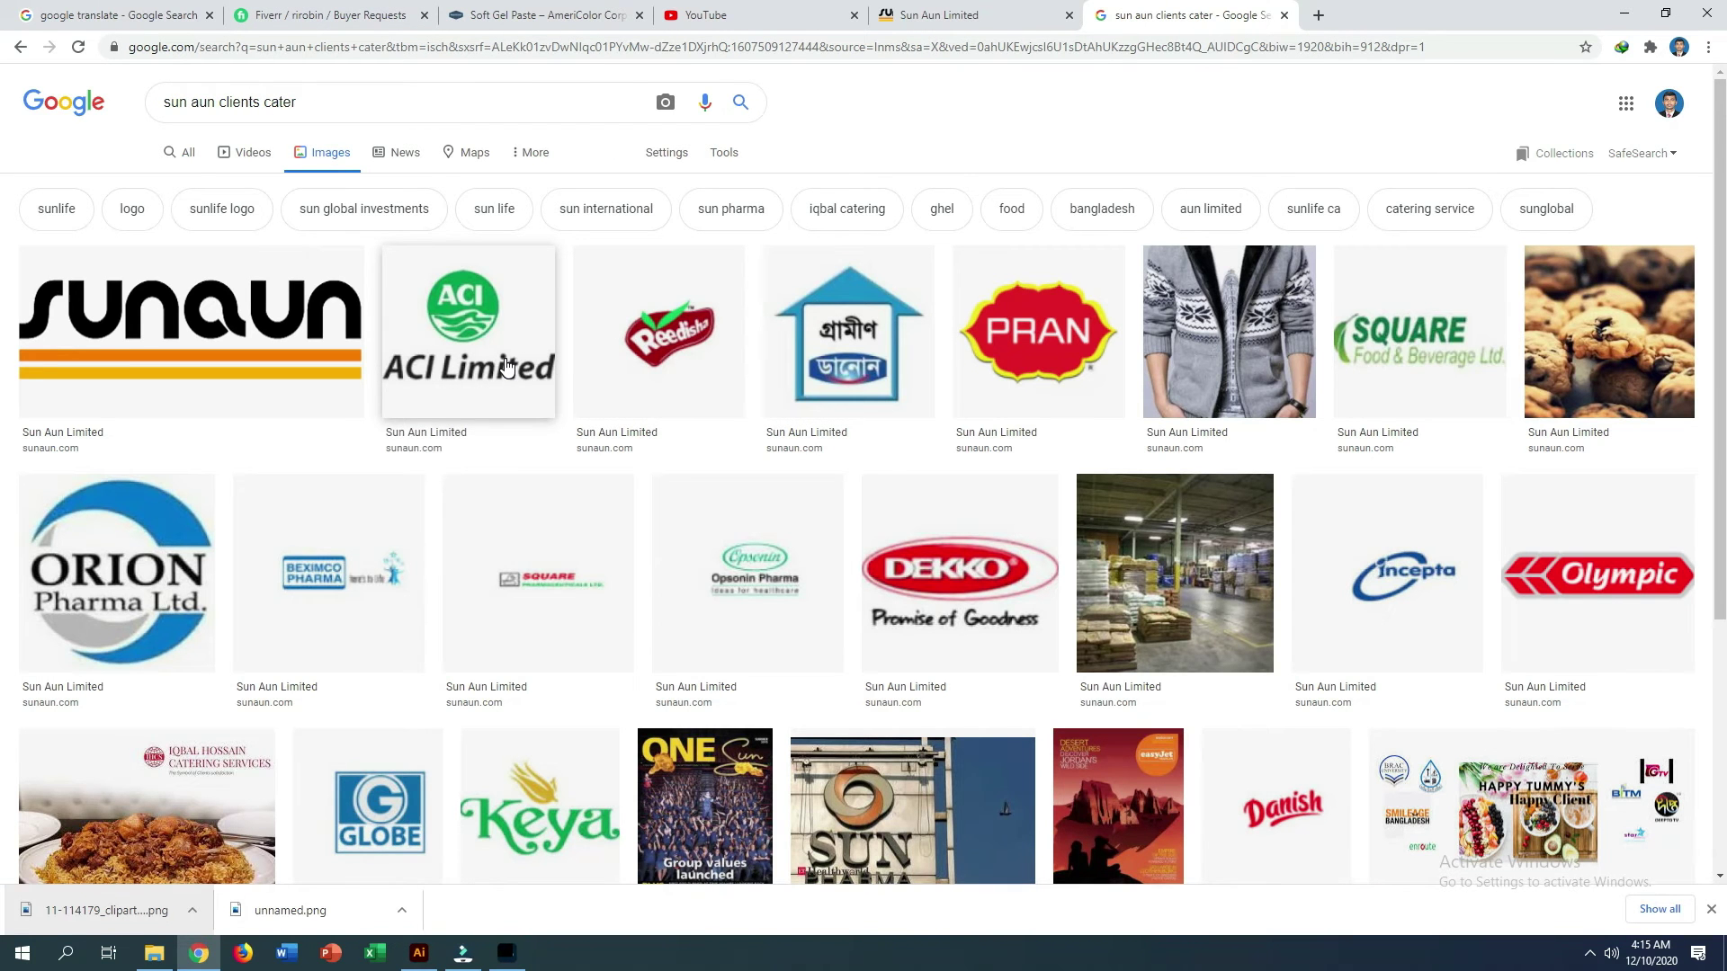
Replace the query with 'company limiteds bd' and search images.
triple_click(318, 93)
scroll(342, 360, down, 5)
scroll(378, 502, up, 5)
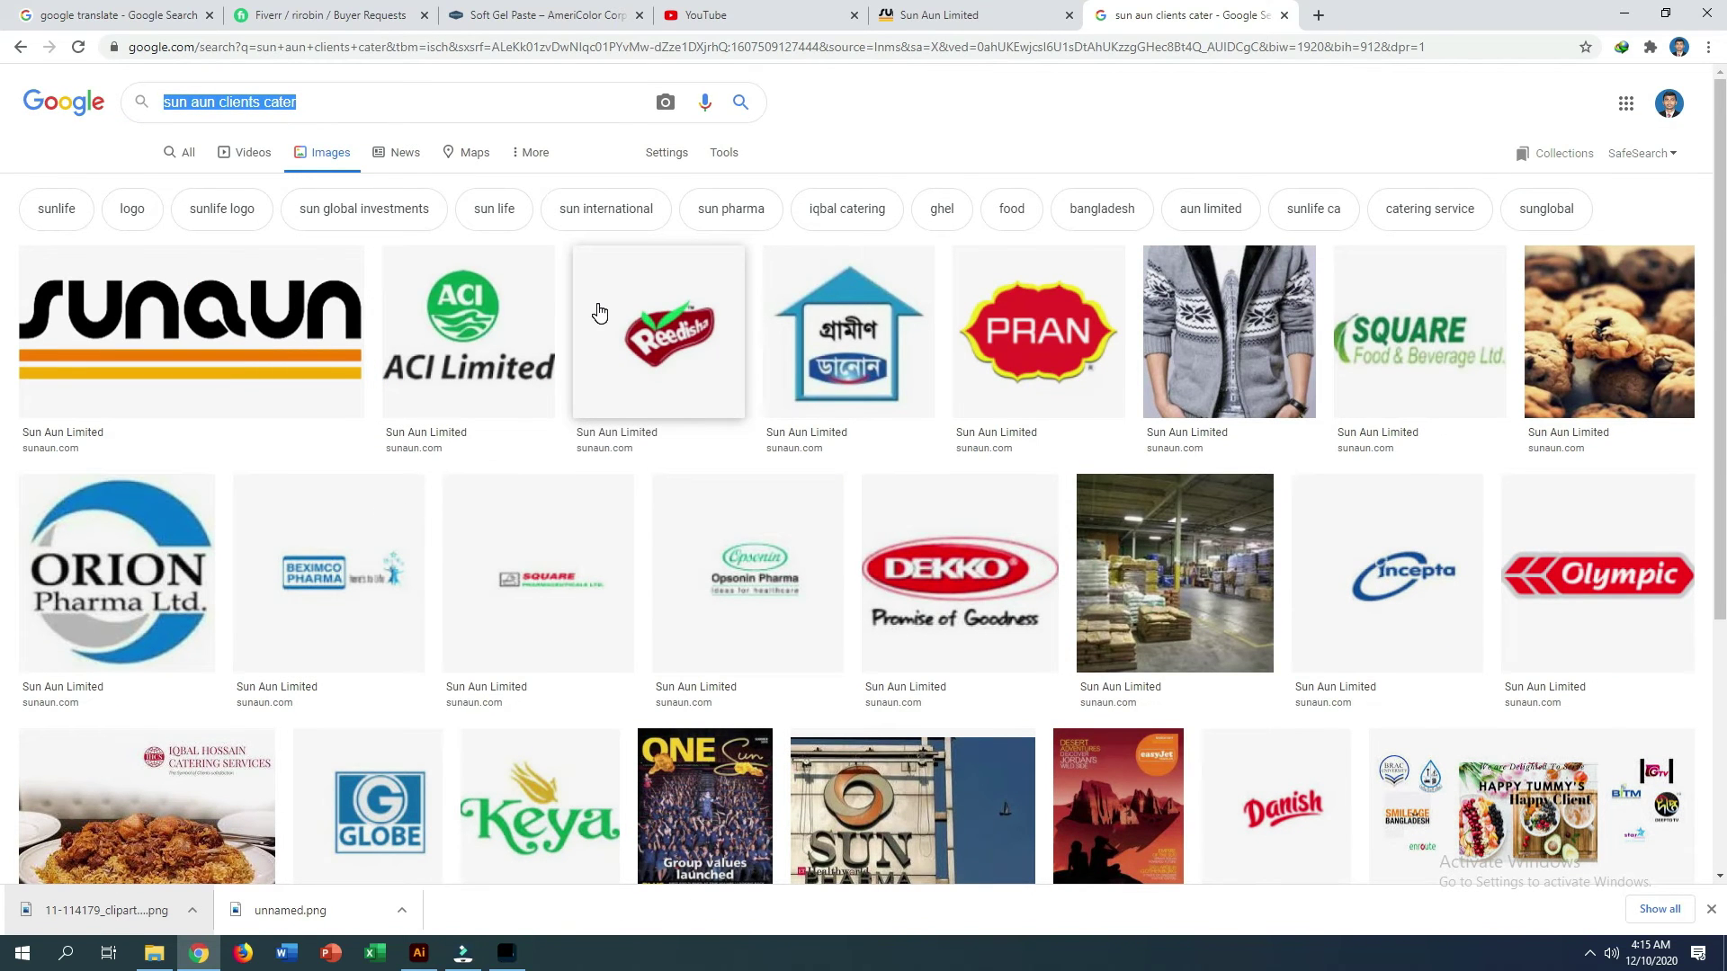
text(company lim)
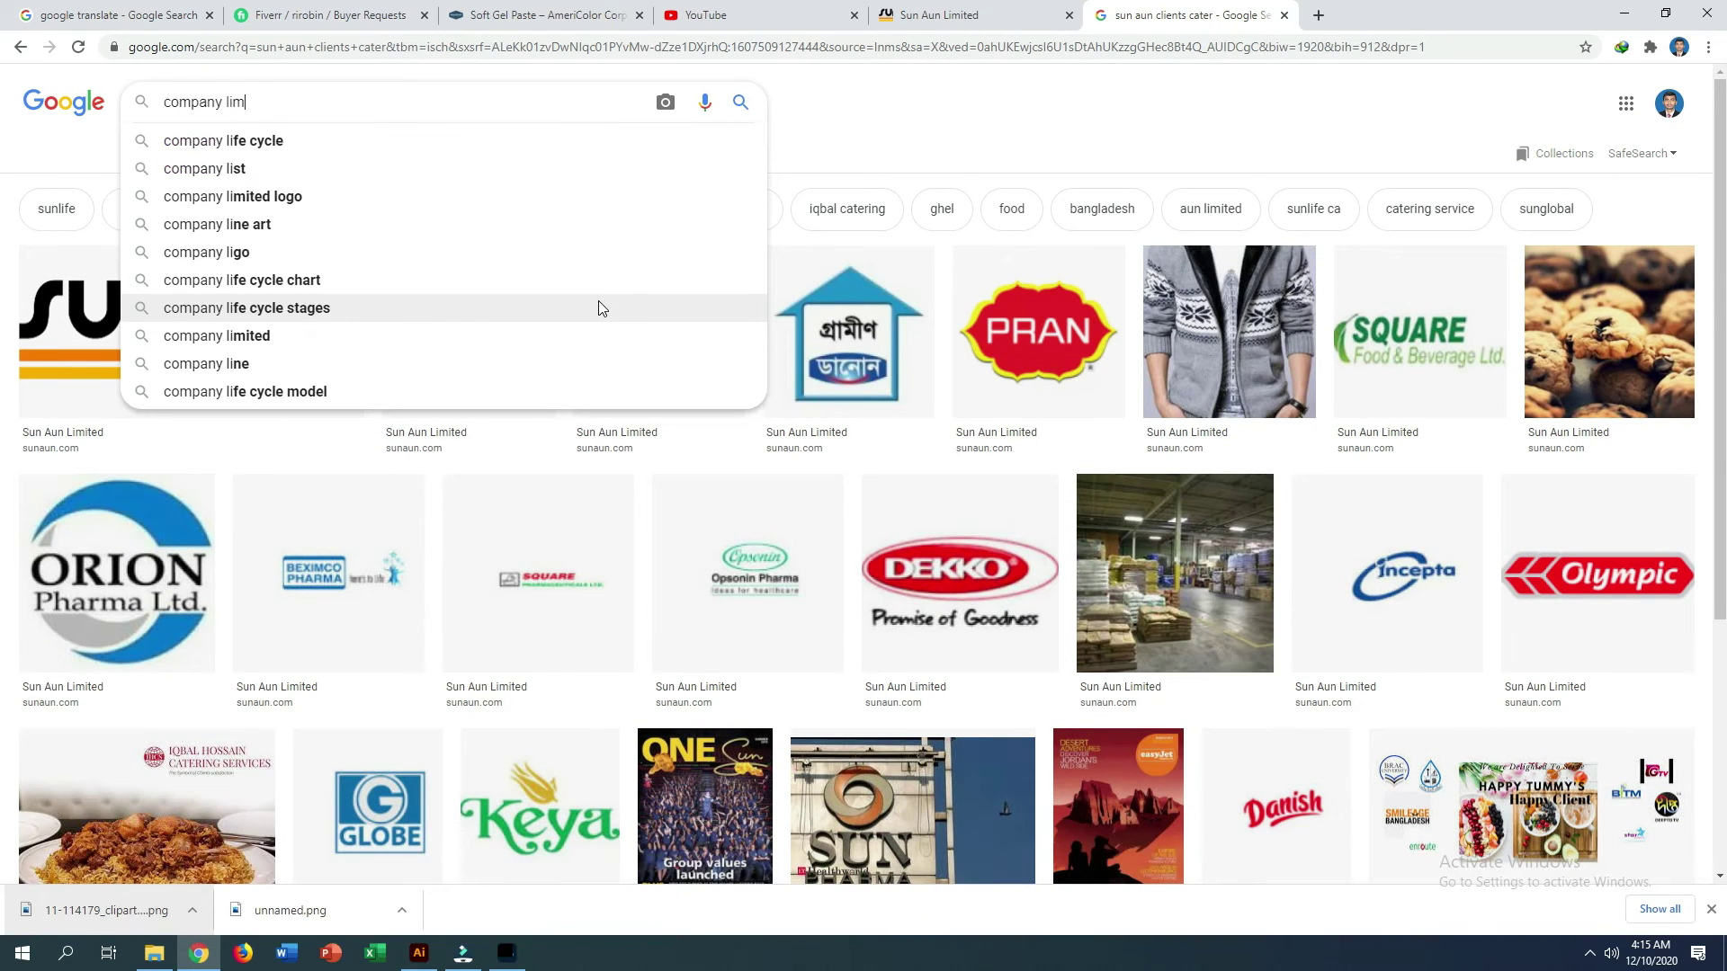
text(iteds b)
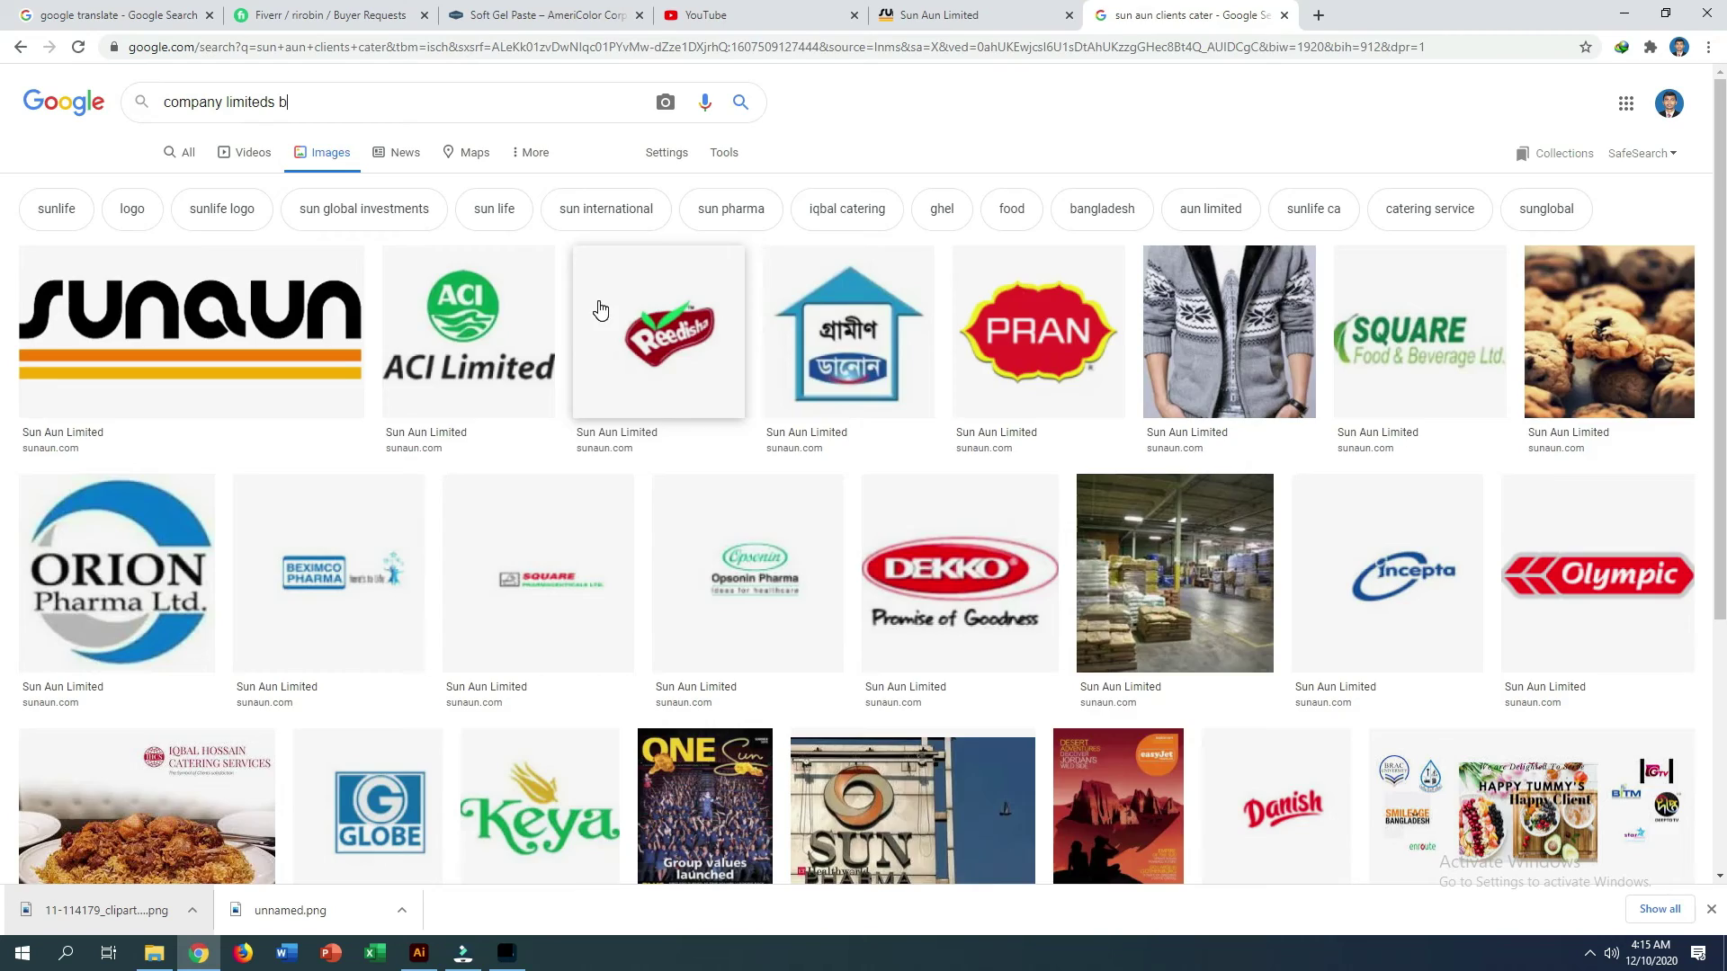
text(d)
key(Return)
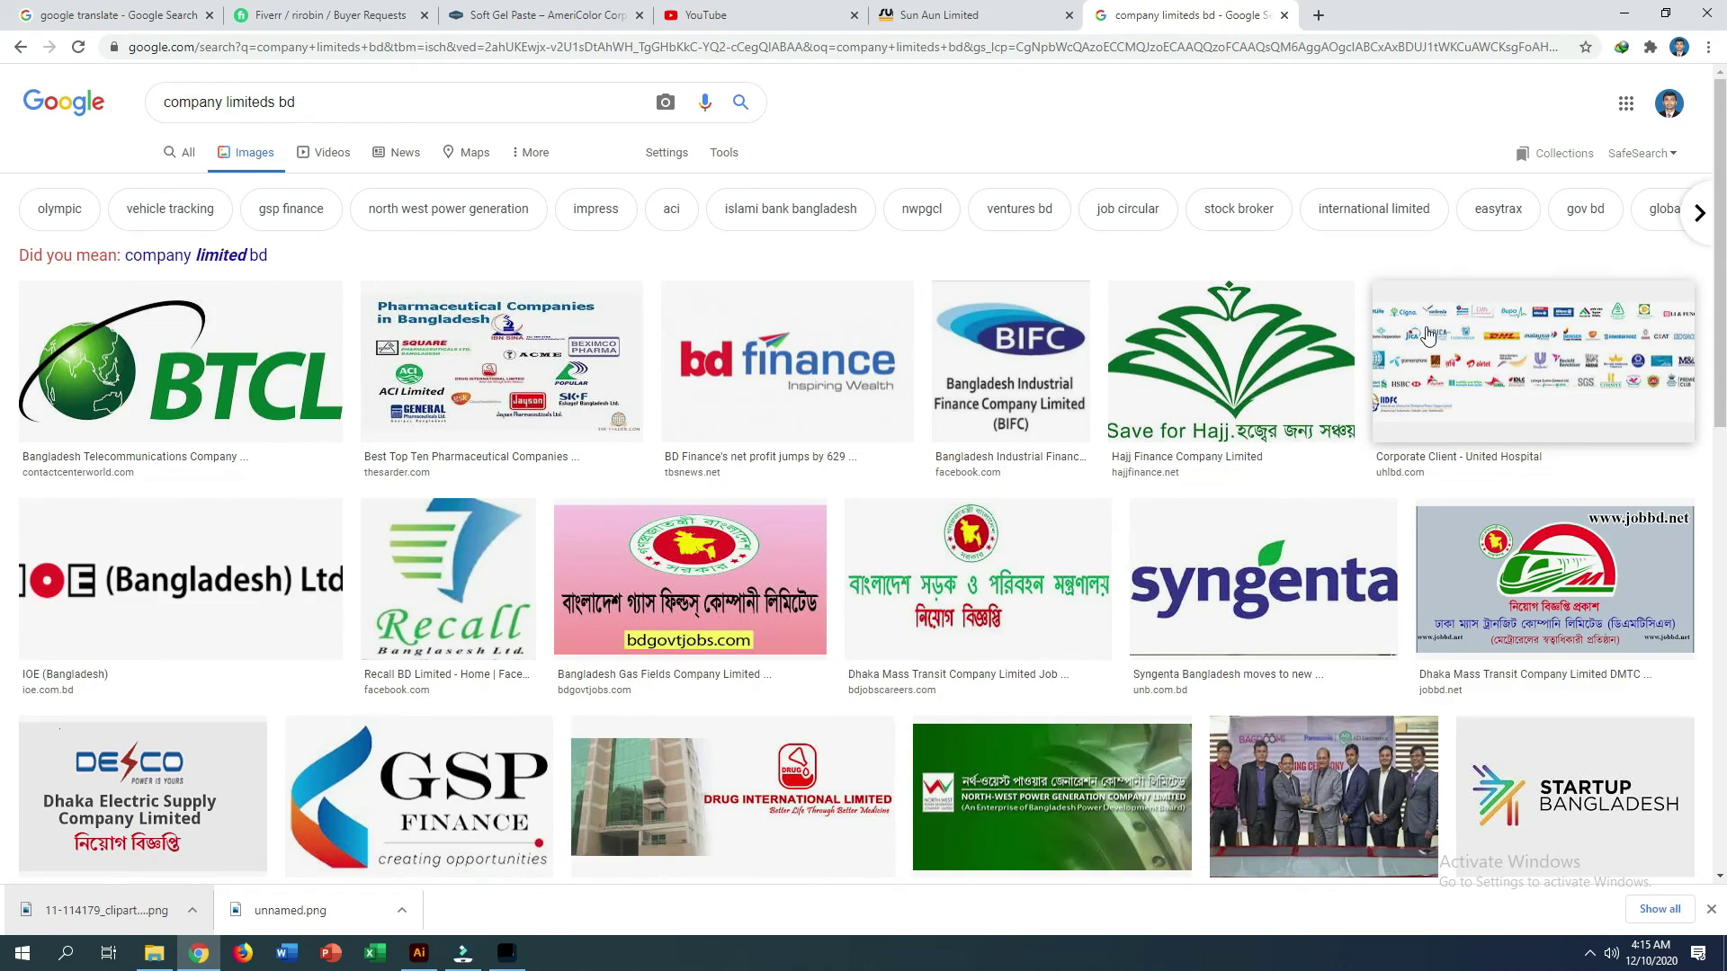
scroll(1428, 335, down, 10)
scroll(1428, 335, up, 10)
Save the NTrack logo collage as nits-client-3.jpg and drag it into the card document.
click(1428, 335)
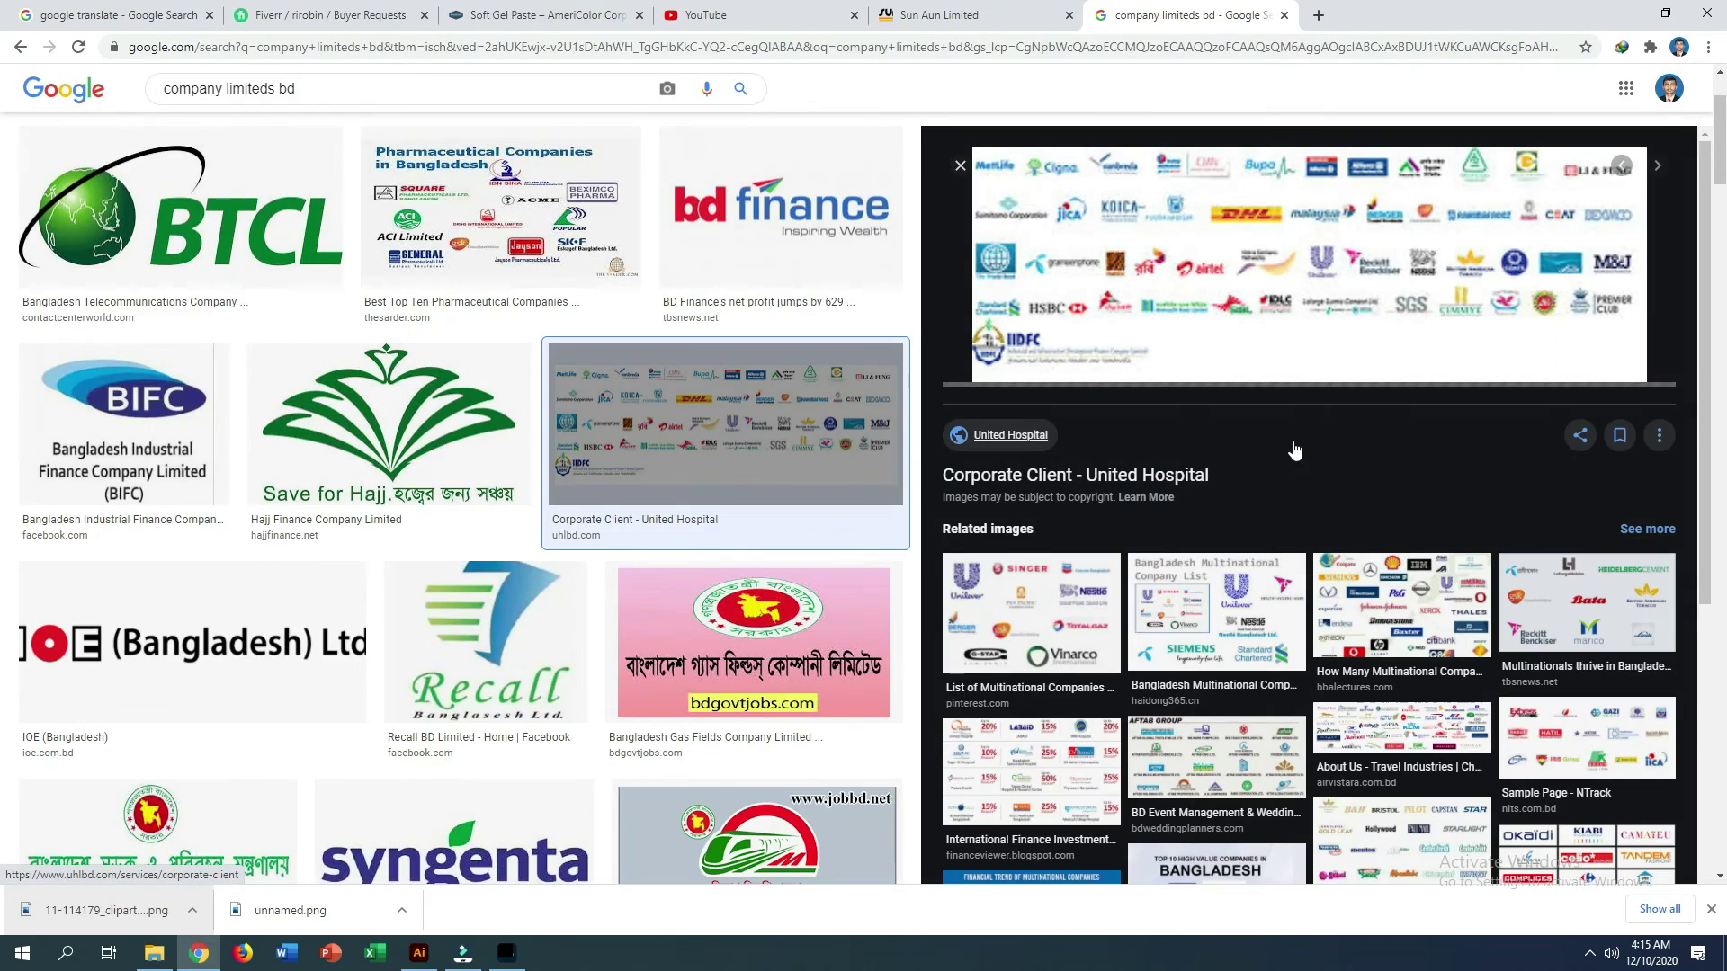
scroll(1579, 737, down, 3)
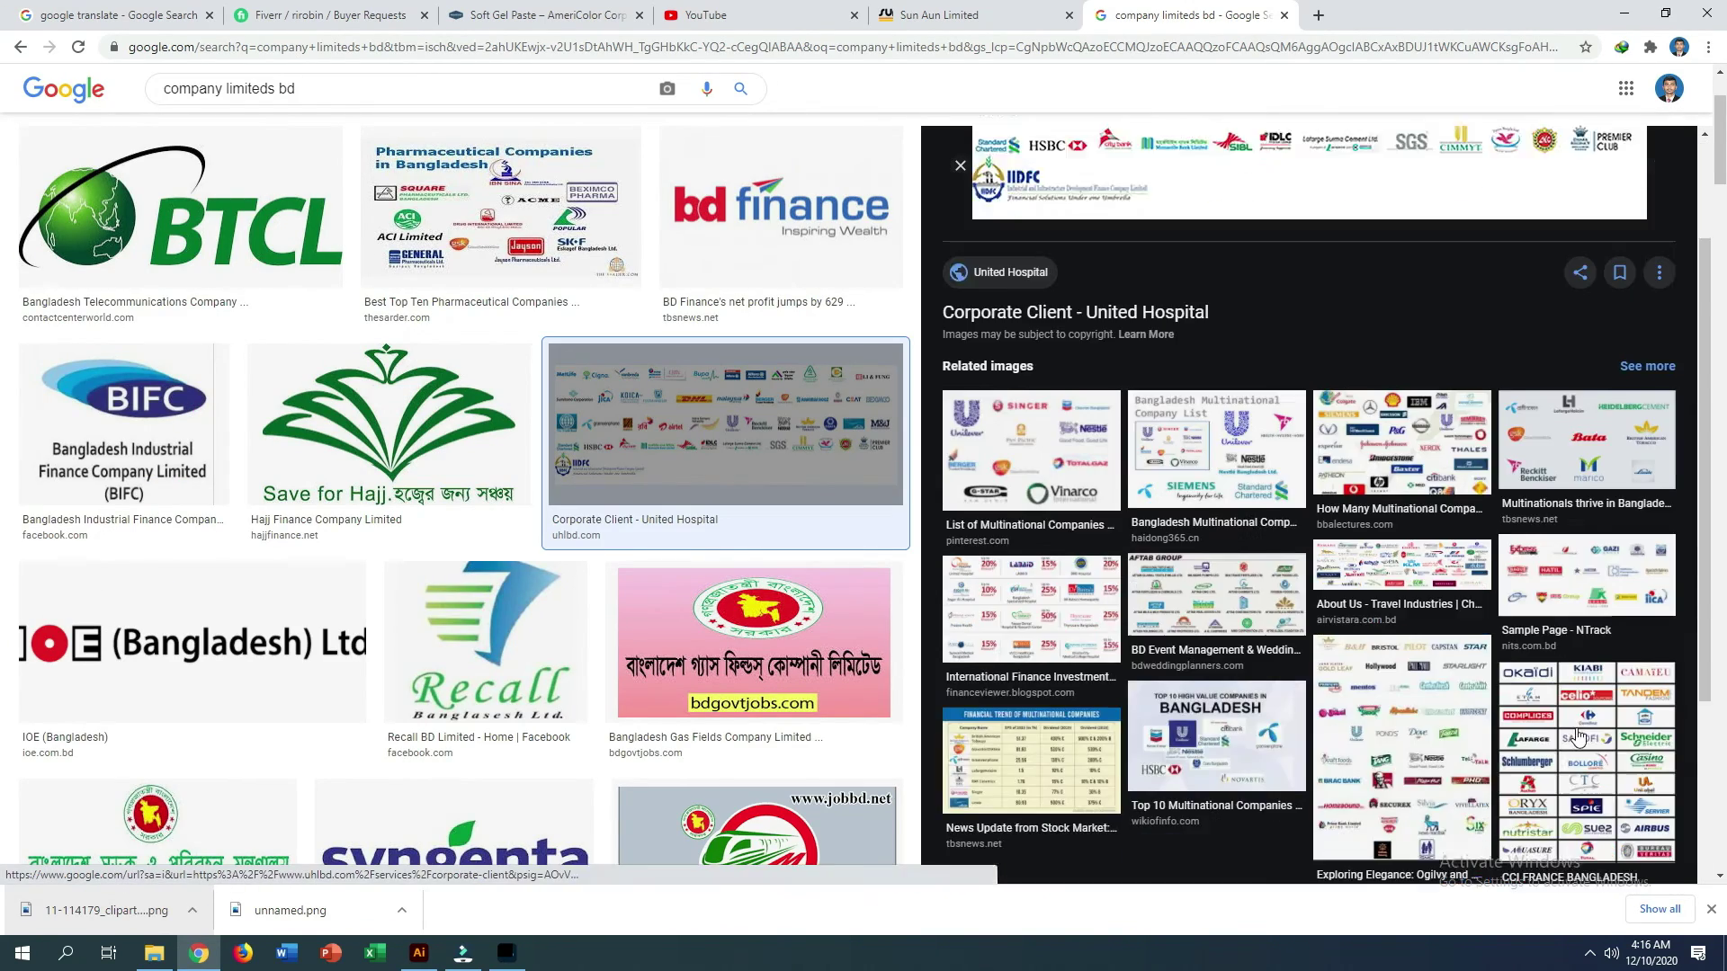
click(1548, 474)
right_click(1430, 358)
click(1475, 423)
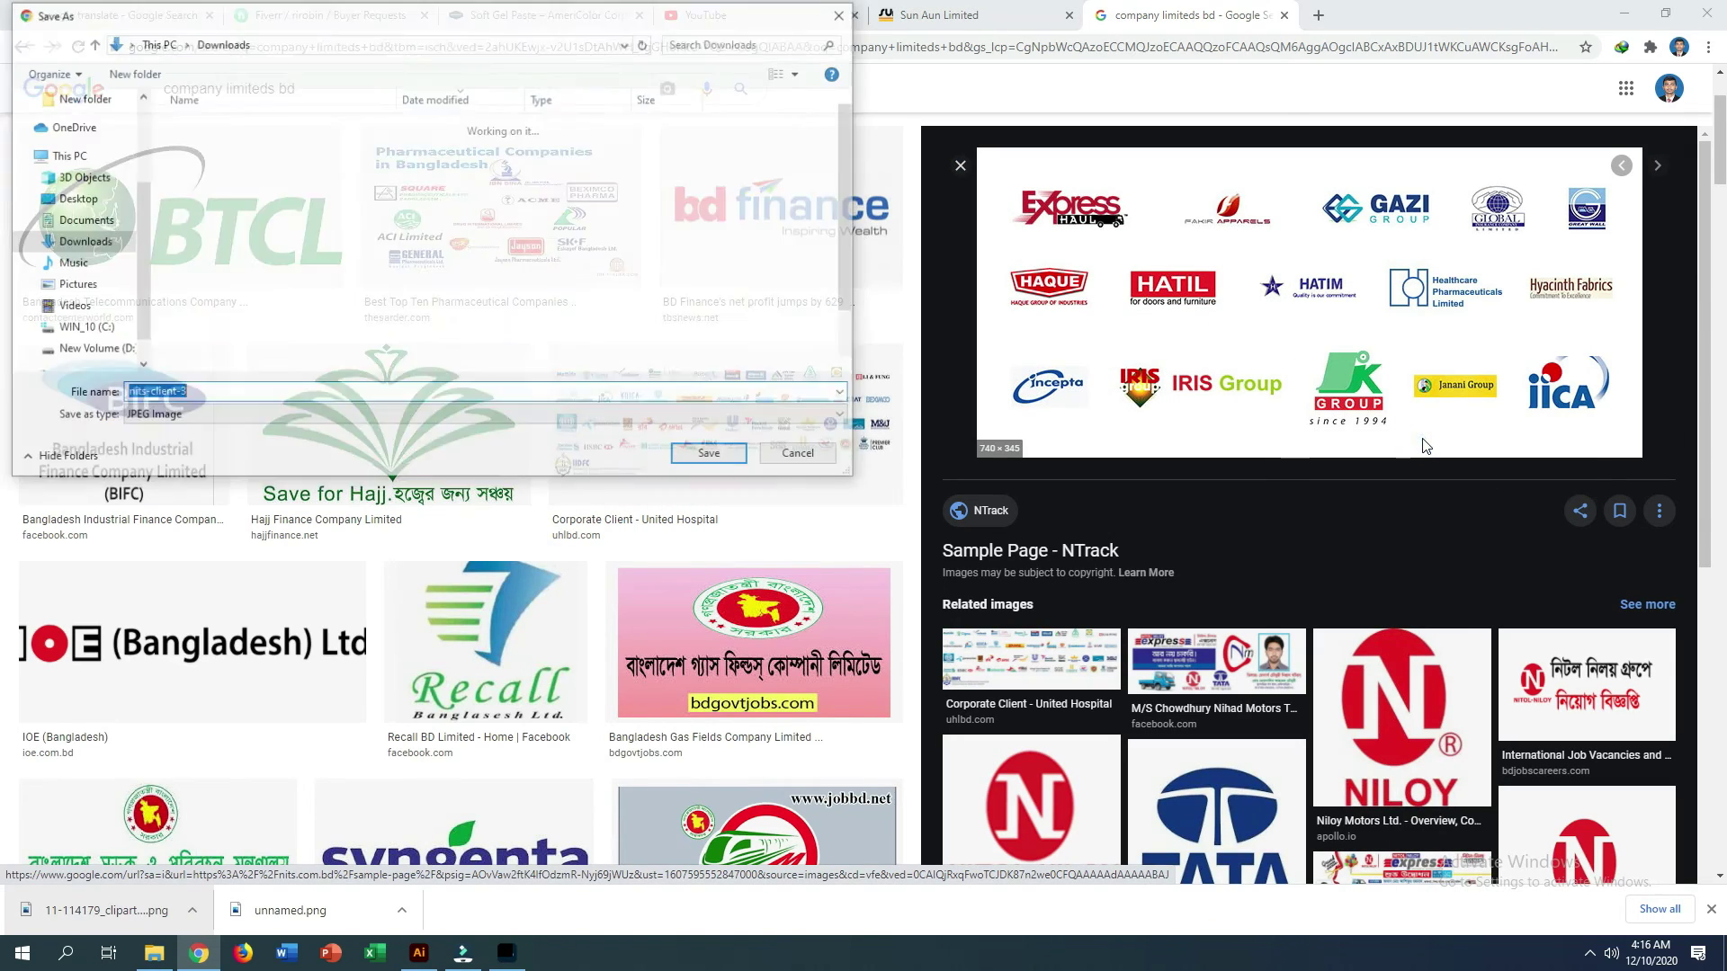
click(711, 456)
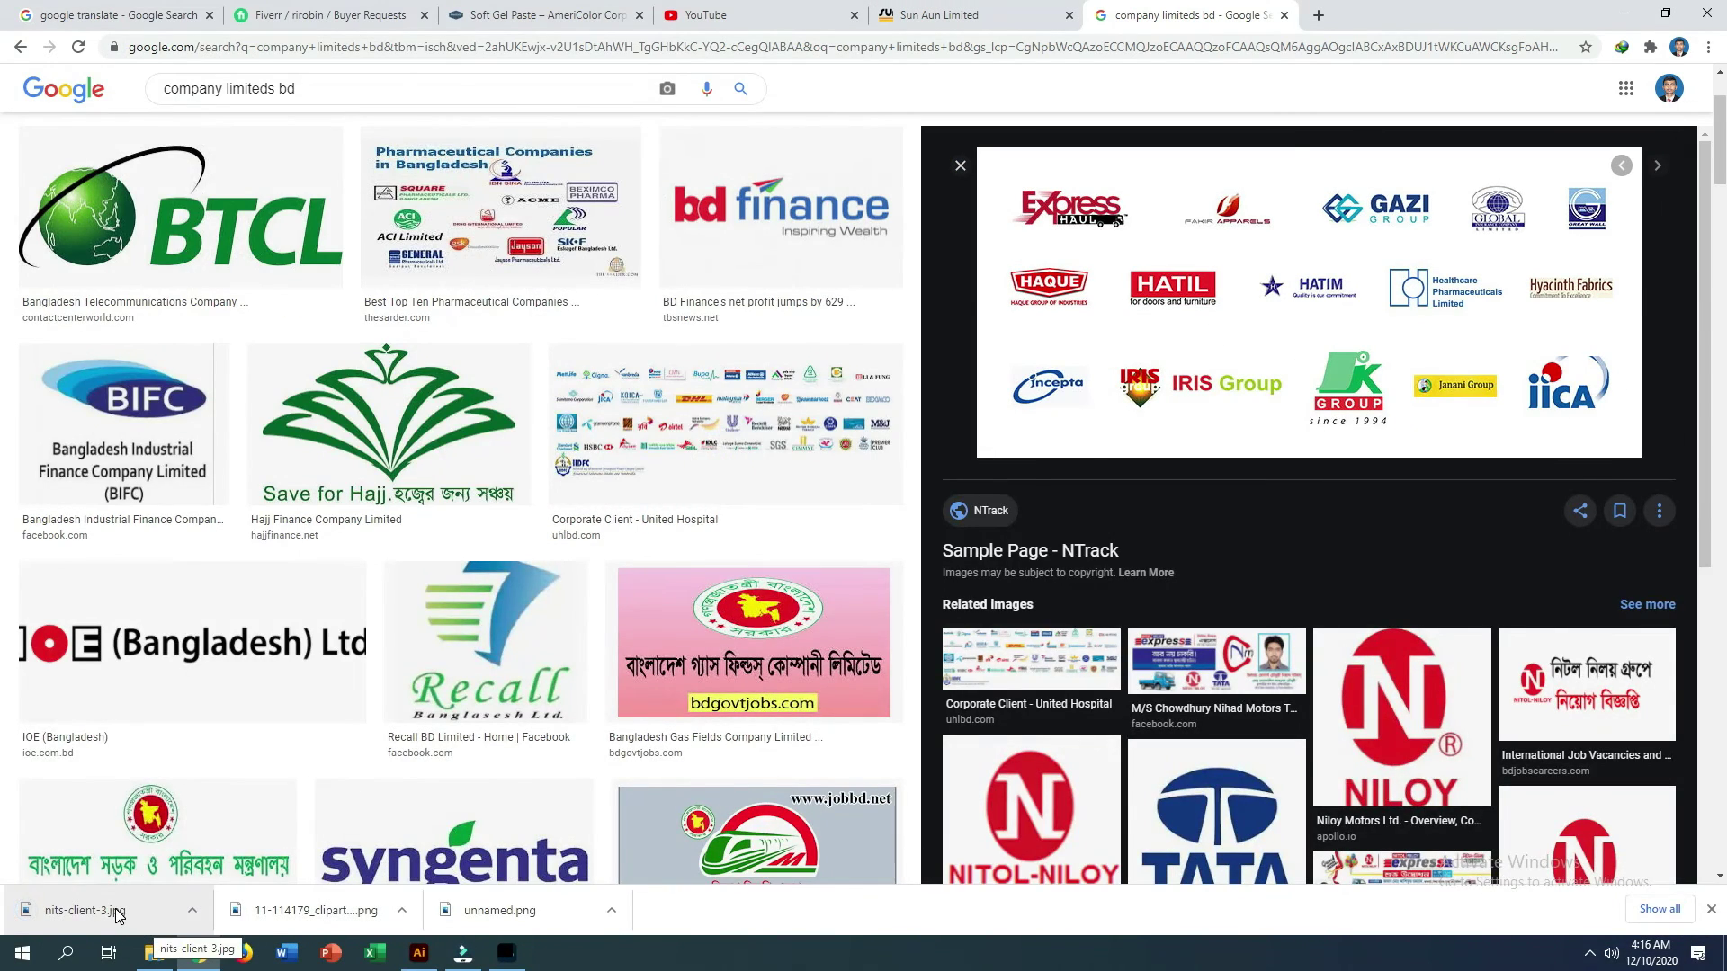
drag(116, 914, 936, 704)
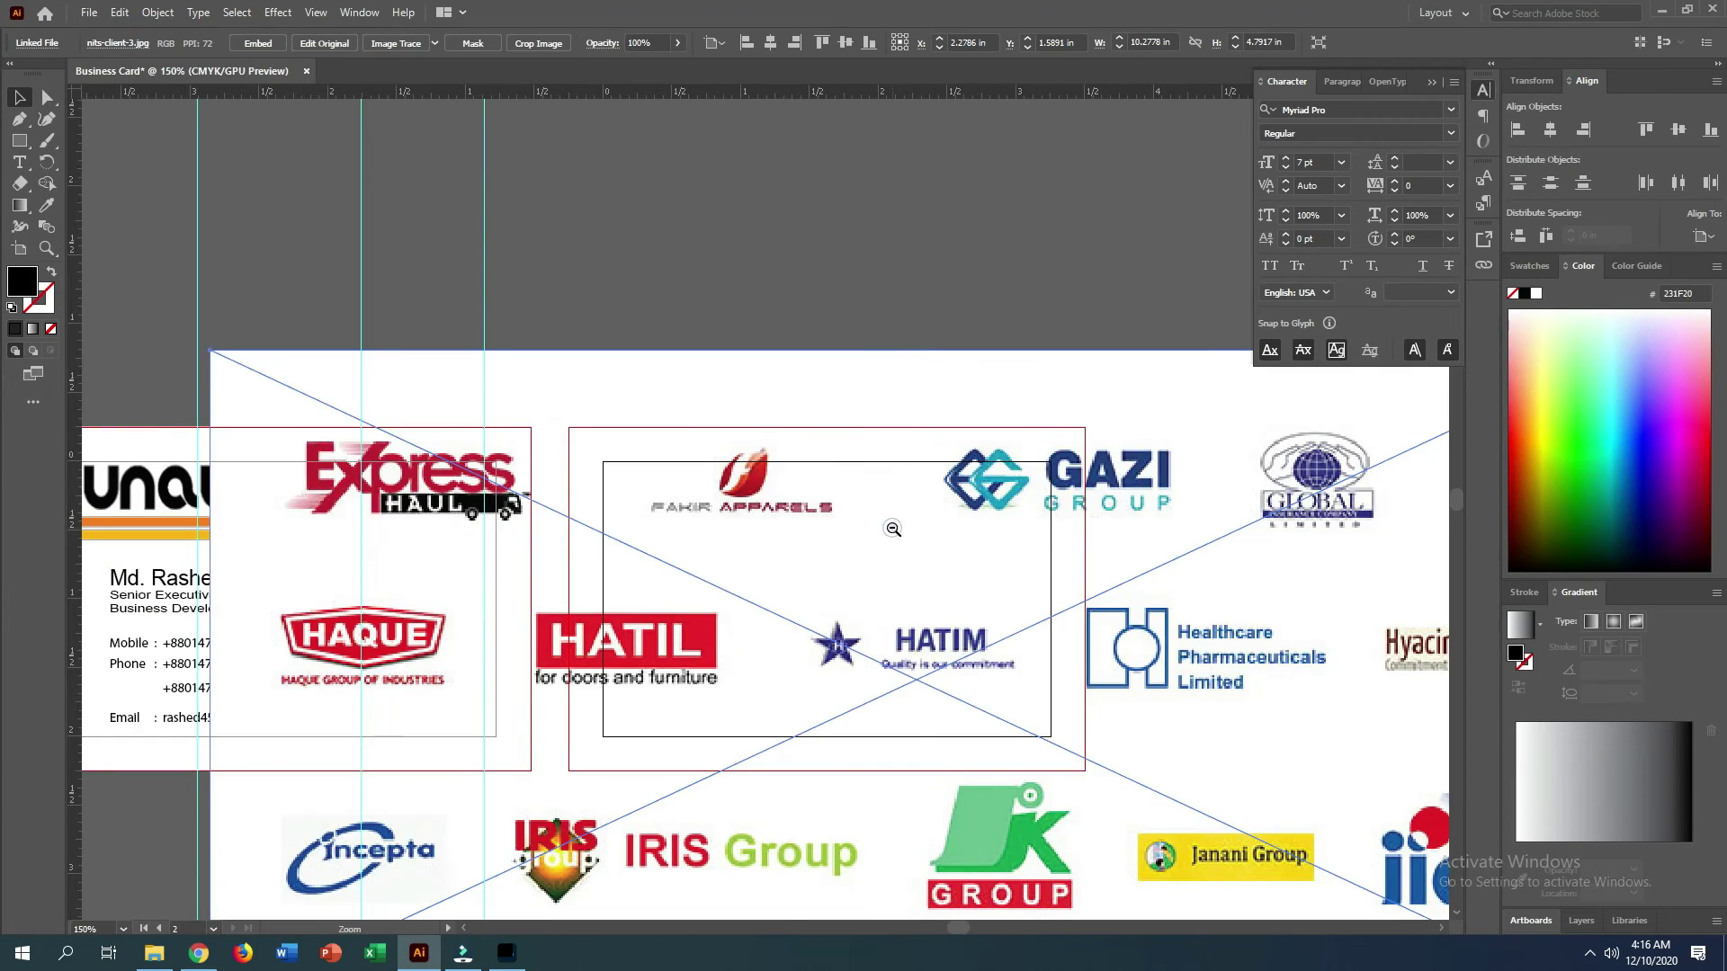
Scale the nits-client-3.jpg collage down, move it onto the right artboard and stretch it to fill.
alt+click(893, 528)
drag(832, 416, 654, 454)
key(ctrl+1)
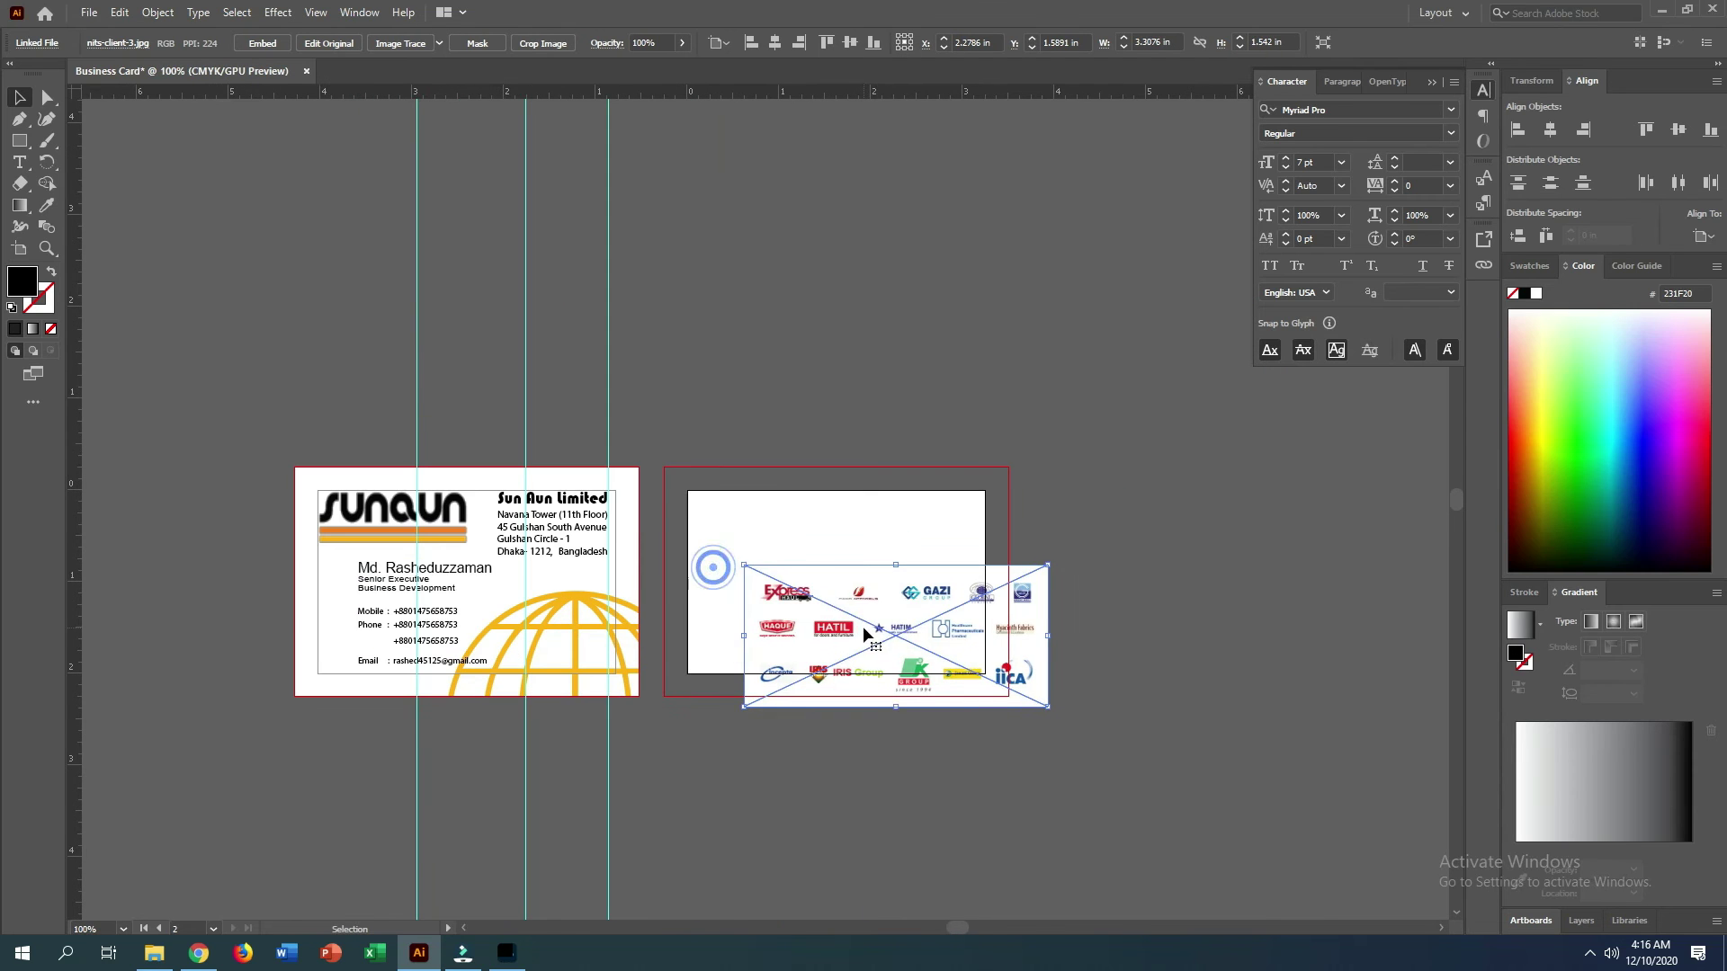
drag(864, 635, 784, 536)
drag(968, 608, 1013, 696)
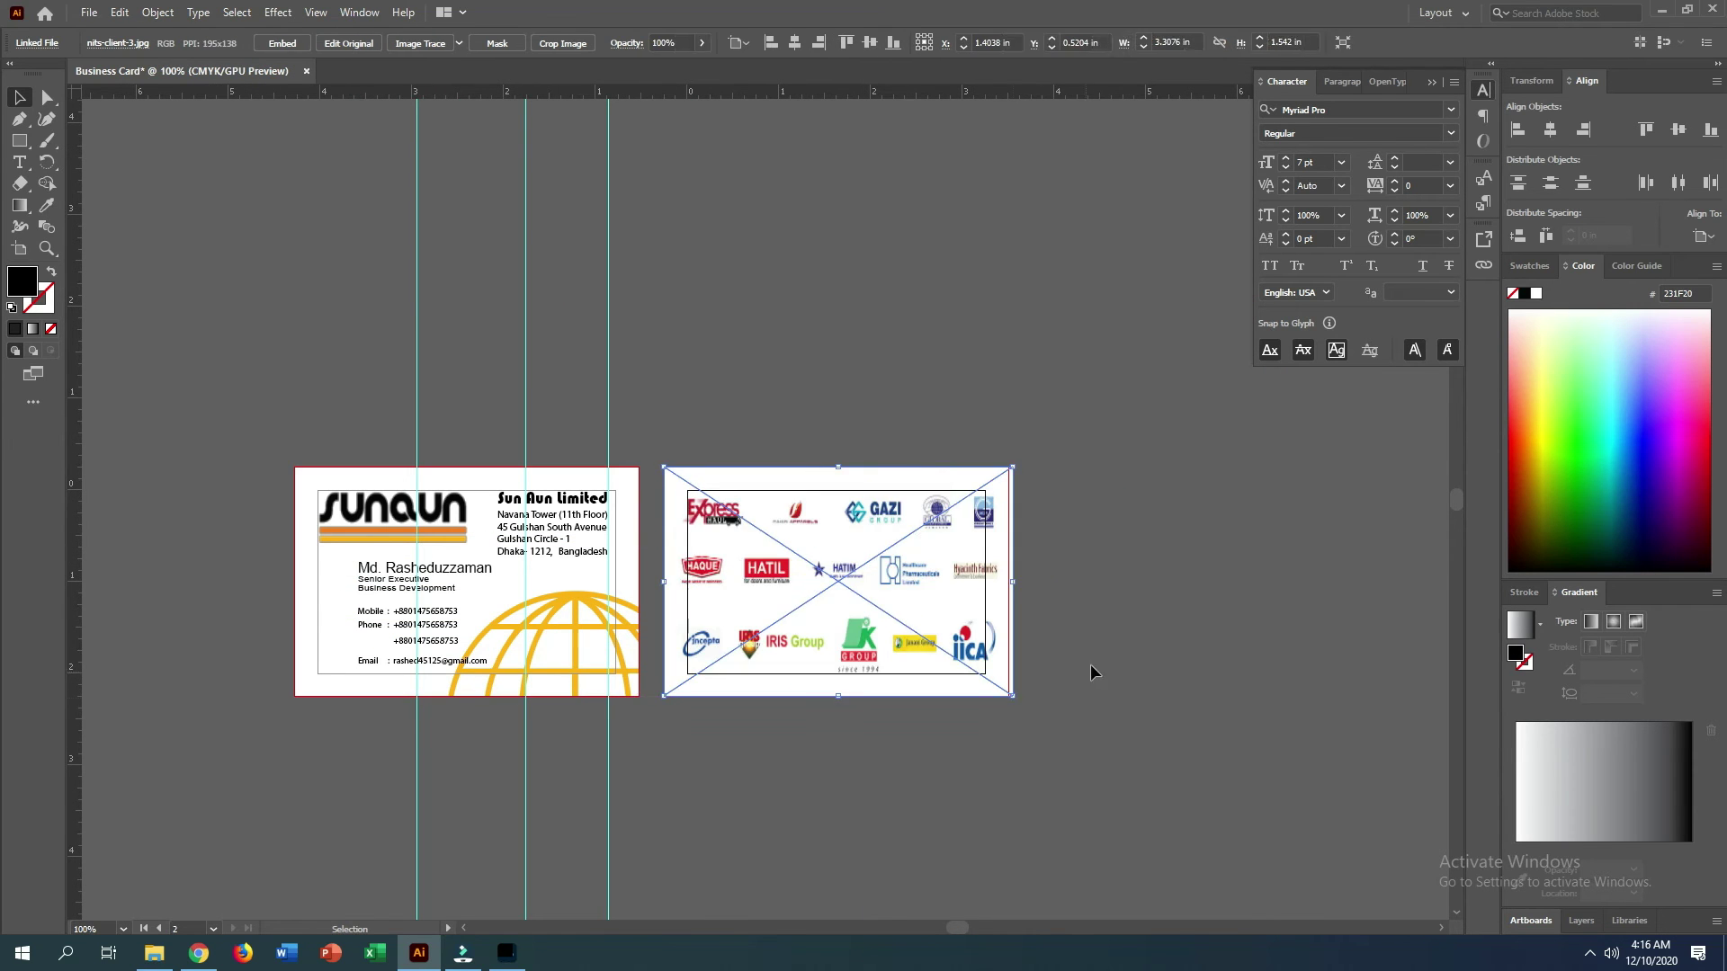
click(1093, 671)
scroll(895, 586, down, 2)
scroll(895, 587, down, 1)
scroll(908, 540, up, 2)
scroll(956, 637, down, 2)
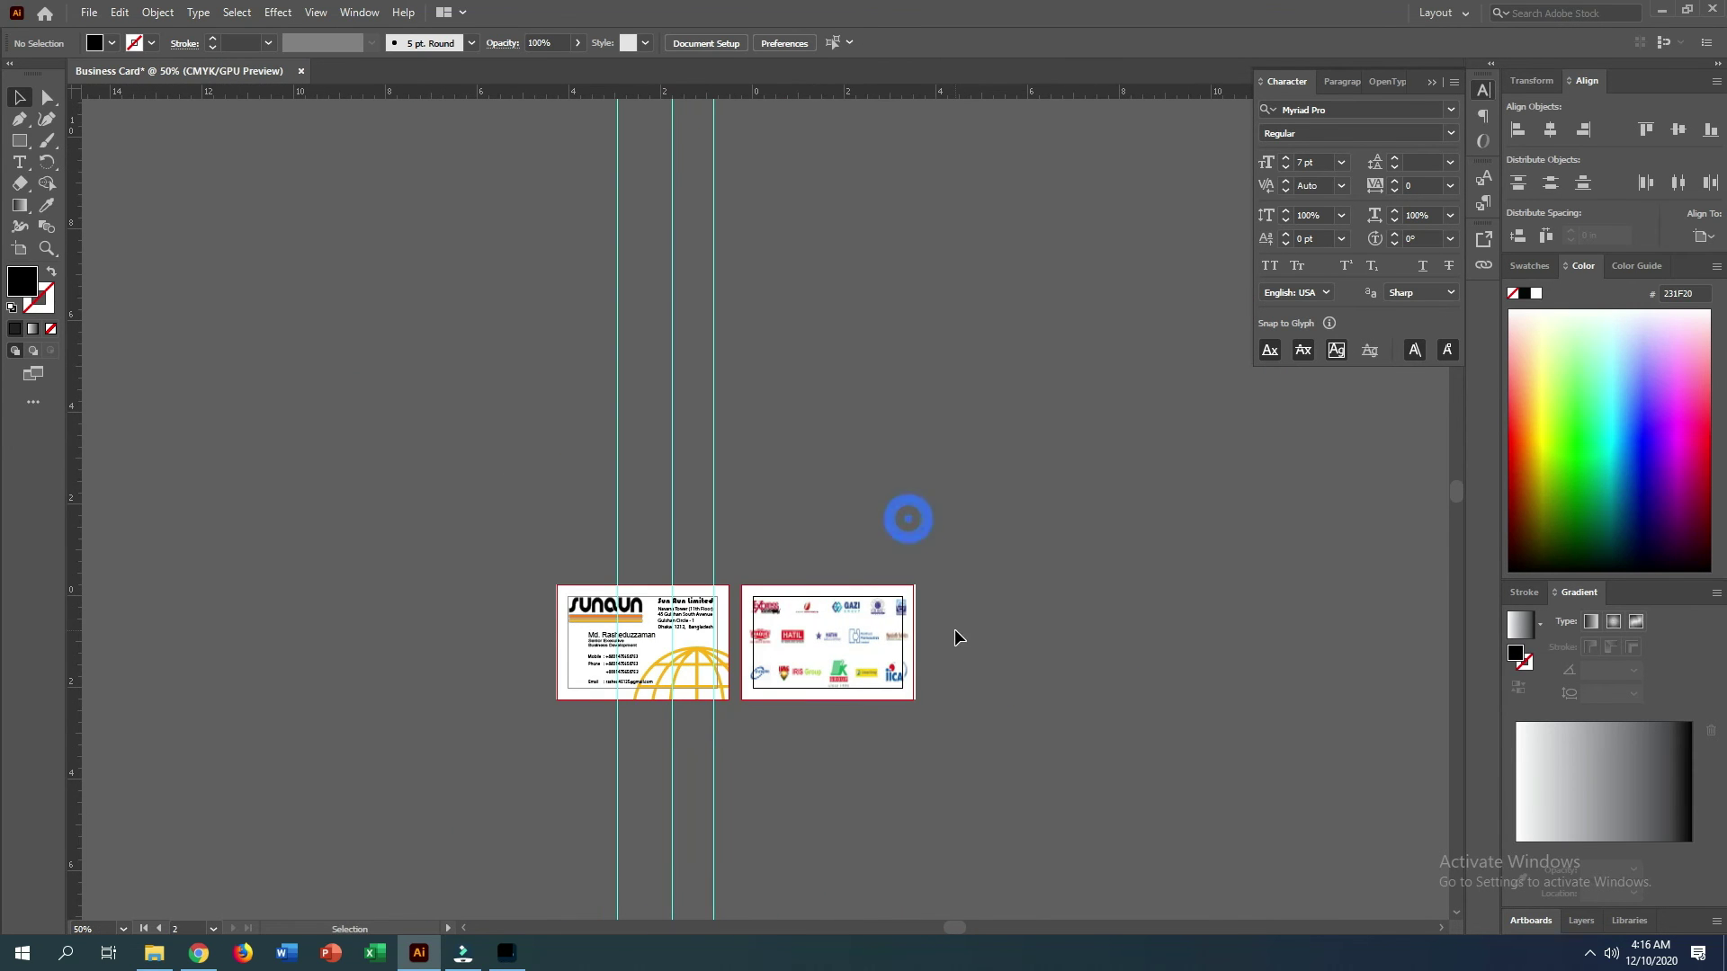
scroll(782, 522, up, 2)
scroll(782, 522, up, 2)
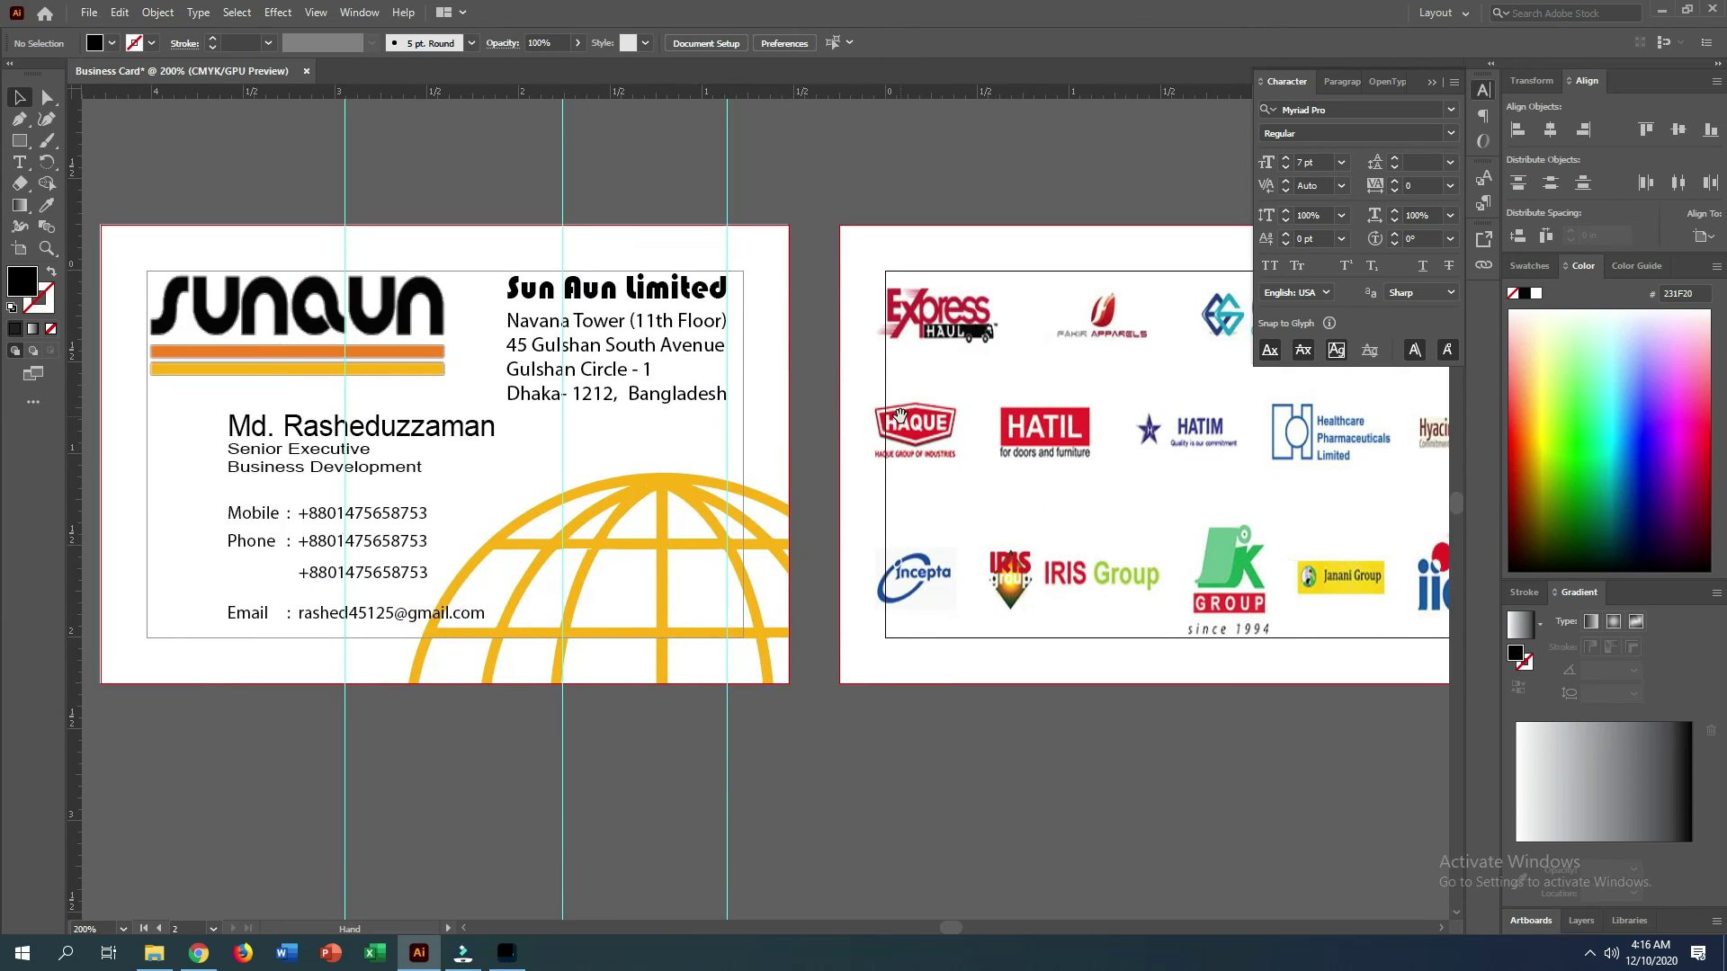
scroll(769, 189, down, 2)
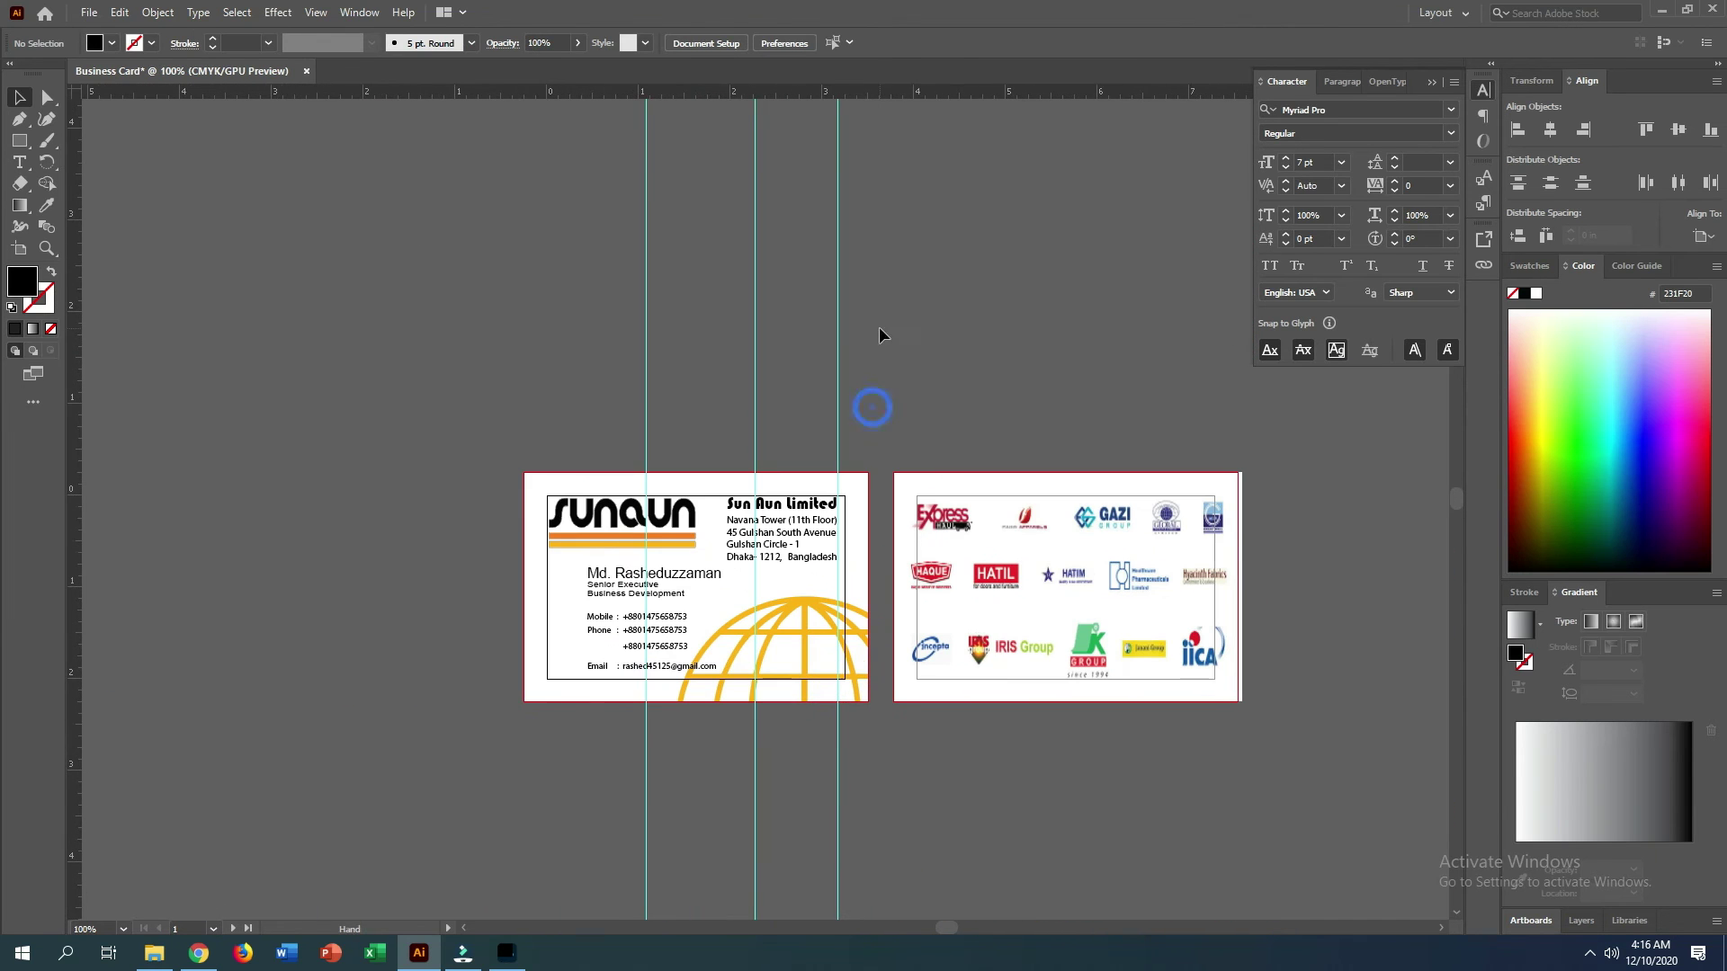
With the Artboard tool, extend the front card's artboard to the red bleed lines.
click(20, 249)
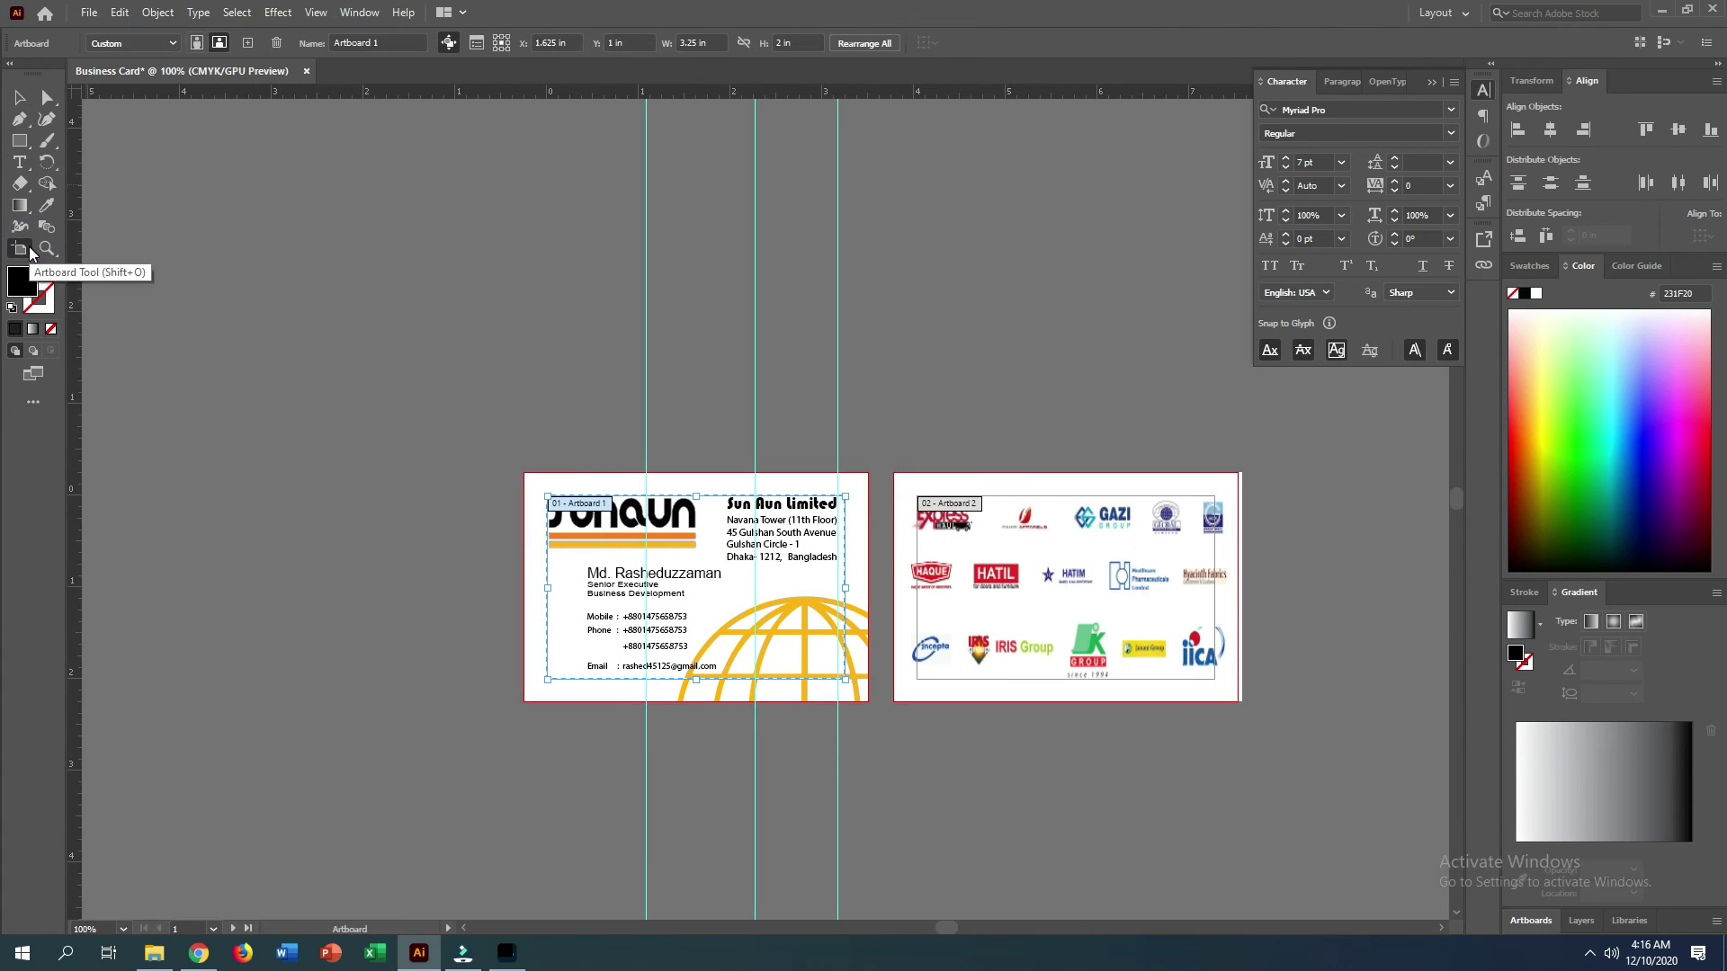
drag(846, 496, 841, 483)
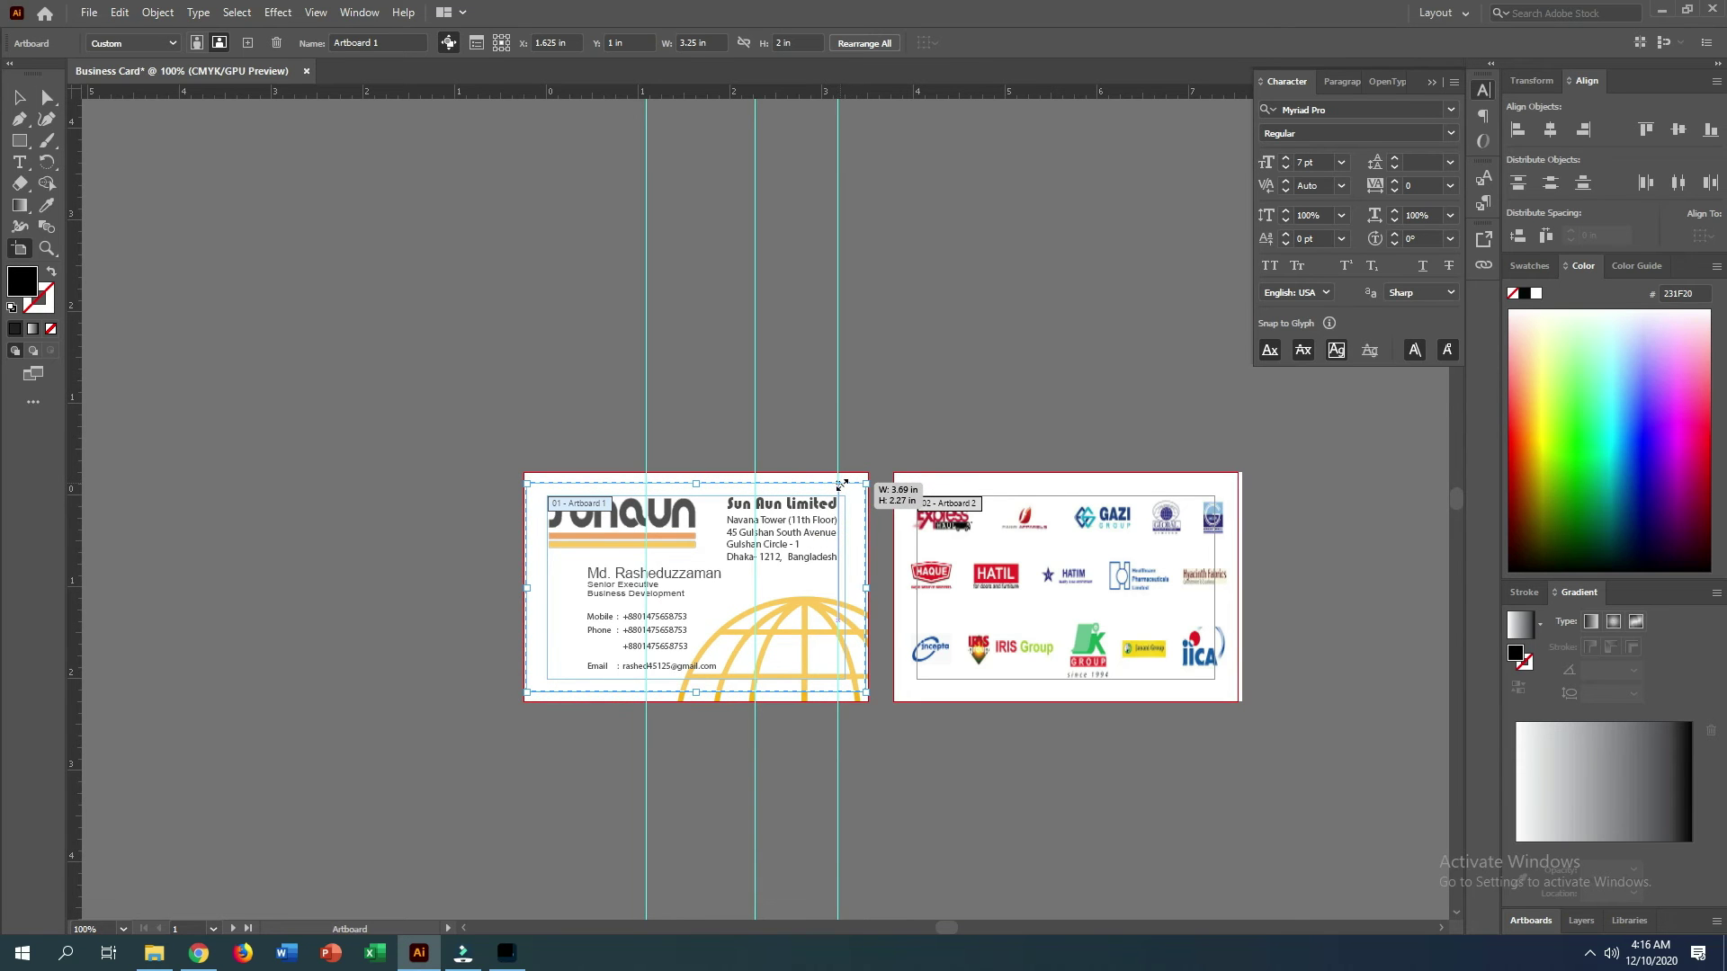
drag(856, 486, 857, 486)
scroll(904, 601, up, 4)
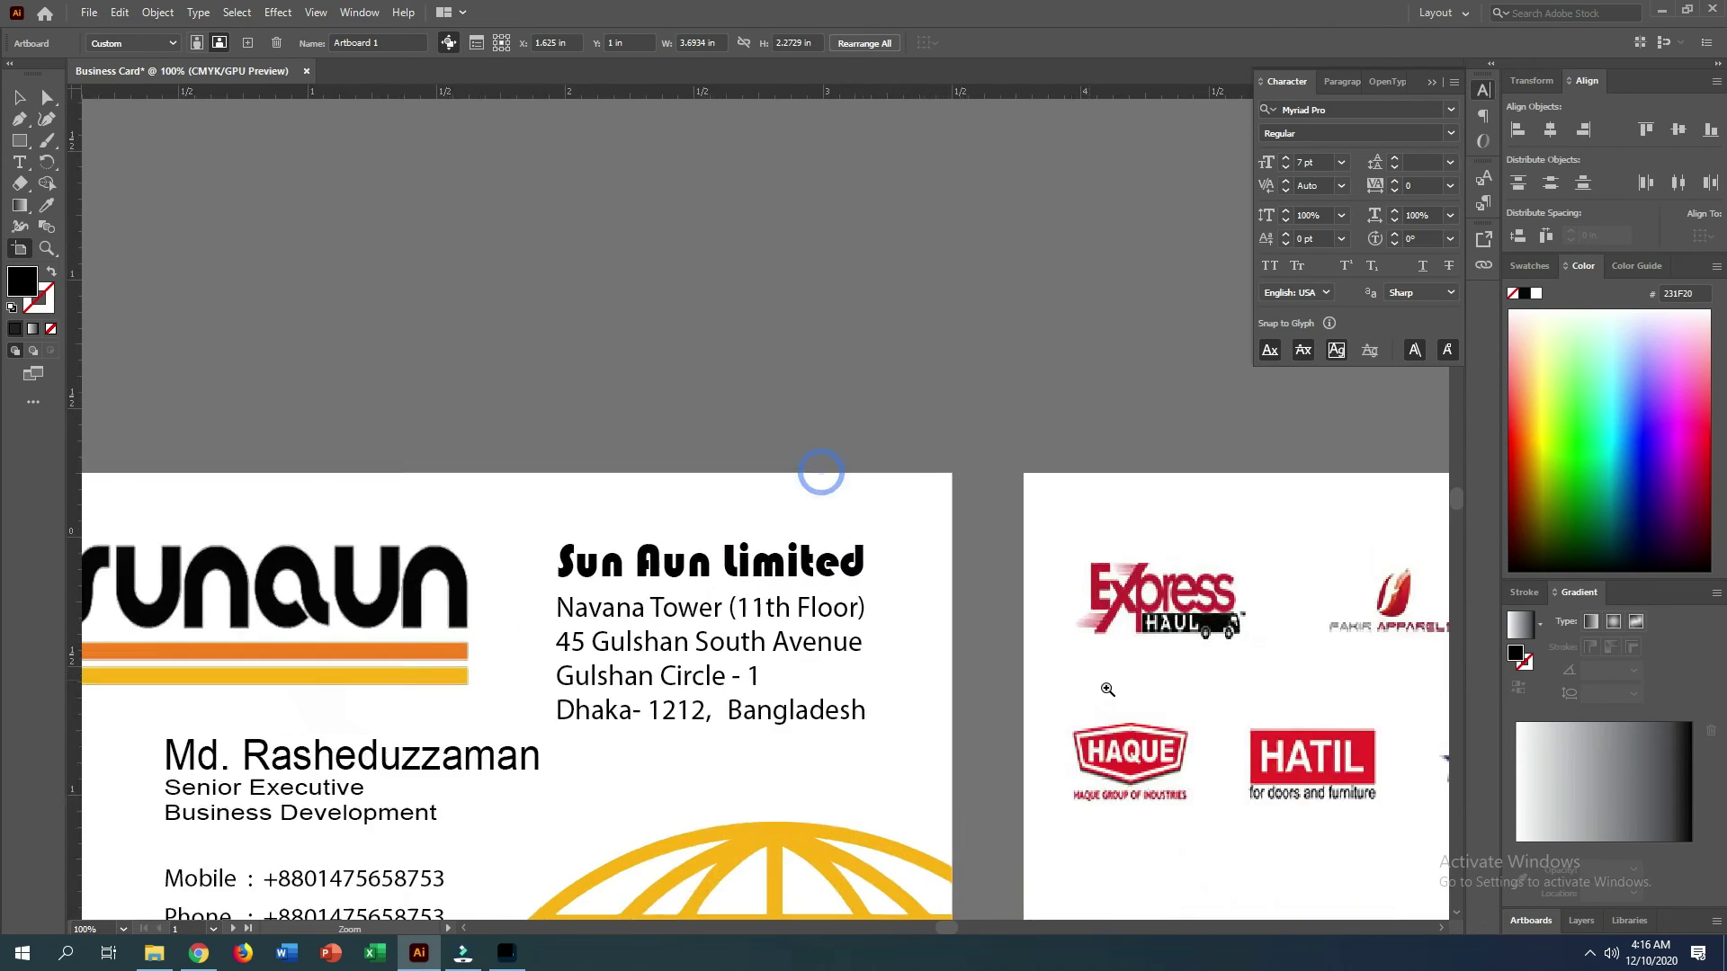
drag(774, 553, 696, 596)
scroll(663, 585, down, 1)
scroll(936, 609, down, 1)
scroll(695, 596, up, 1)
scroll(784, 611, up, 1)
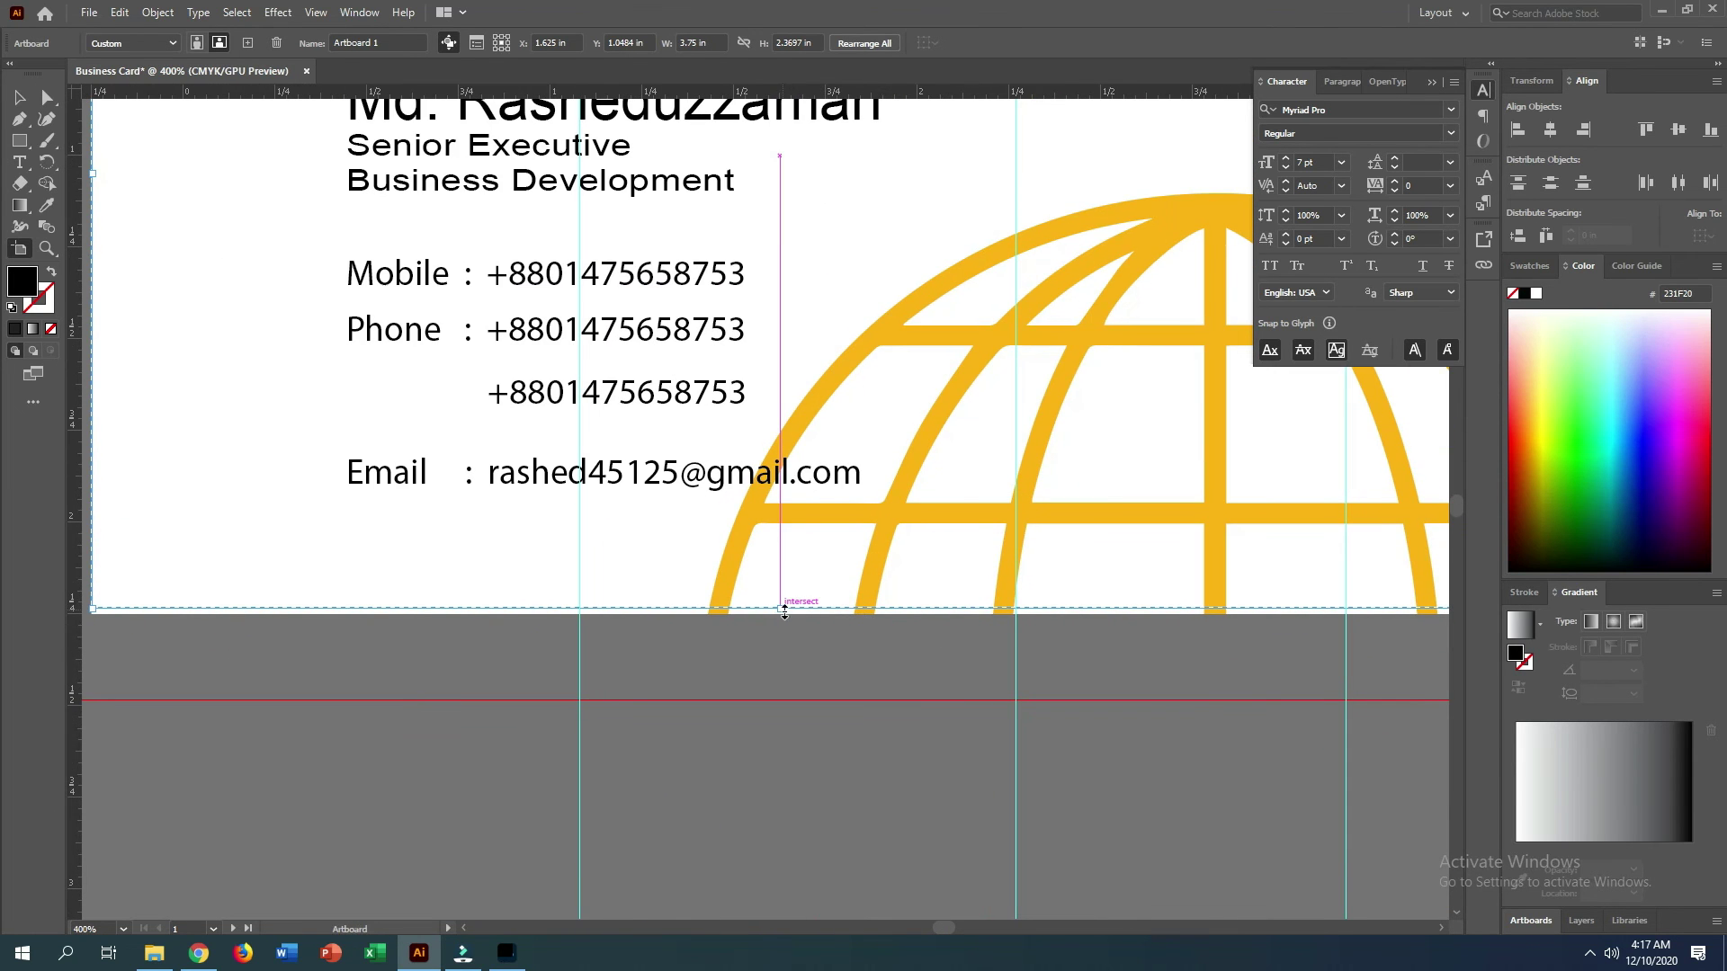
scroll(784, 612, down, 1)
drag(764, 393, 765, 363)
Resize the back card's artboard out to the bleed lines, about 3.46 × 2.52 in.
scroll(693, 543, down, 3)
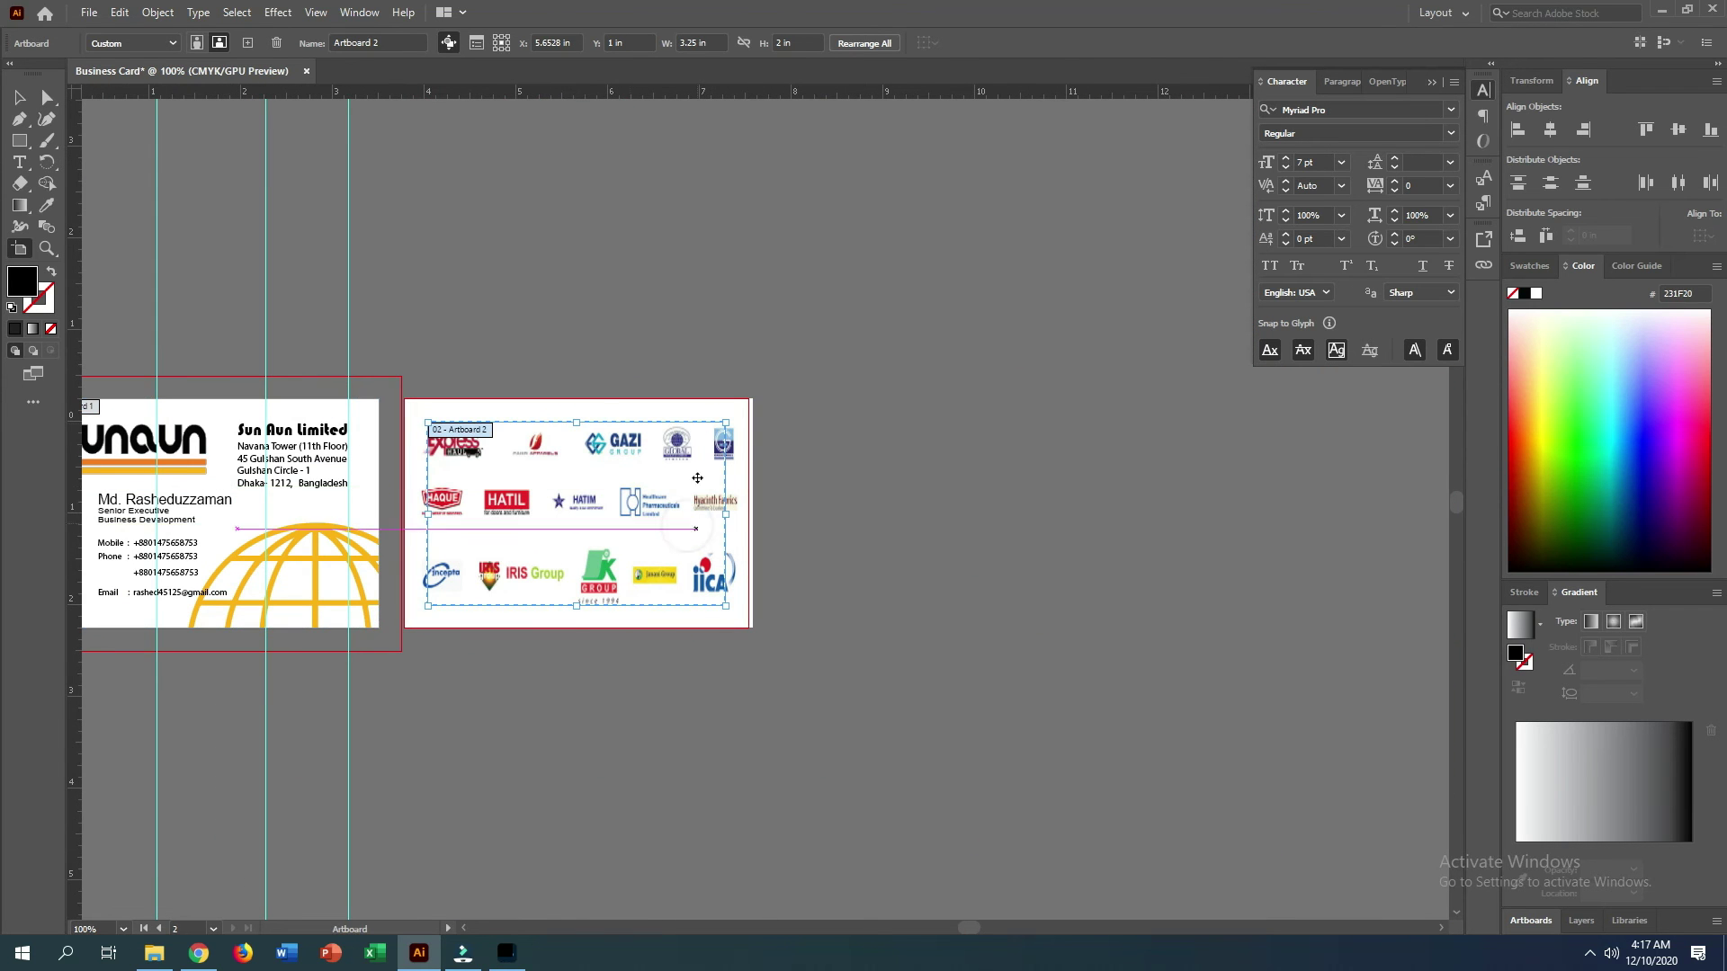
drag(577, 422, 576, 399)
drag(752, 504, 759, 509)
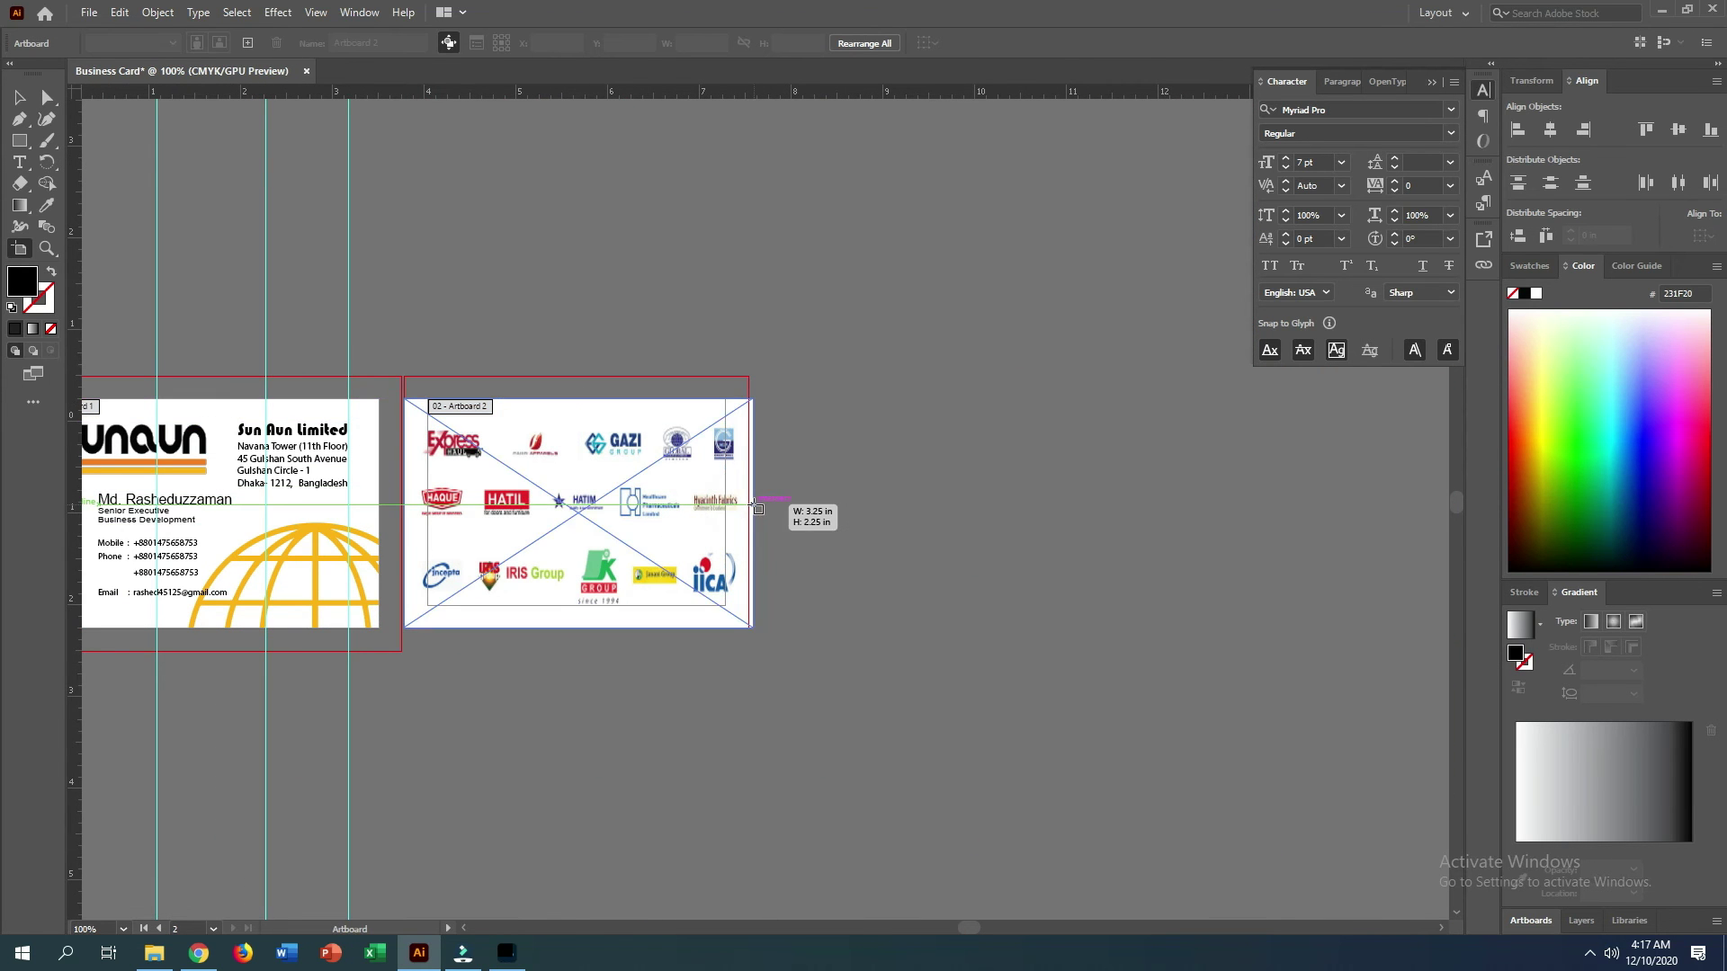
key(ctrl+z)
drag(576, 425, 599, 405)
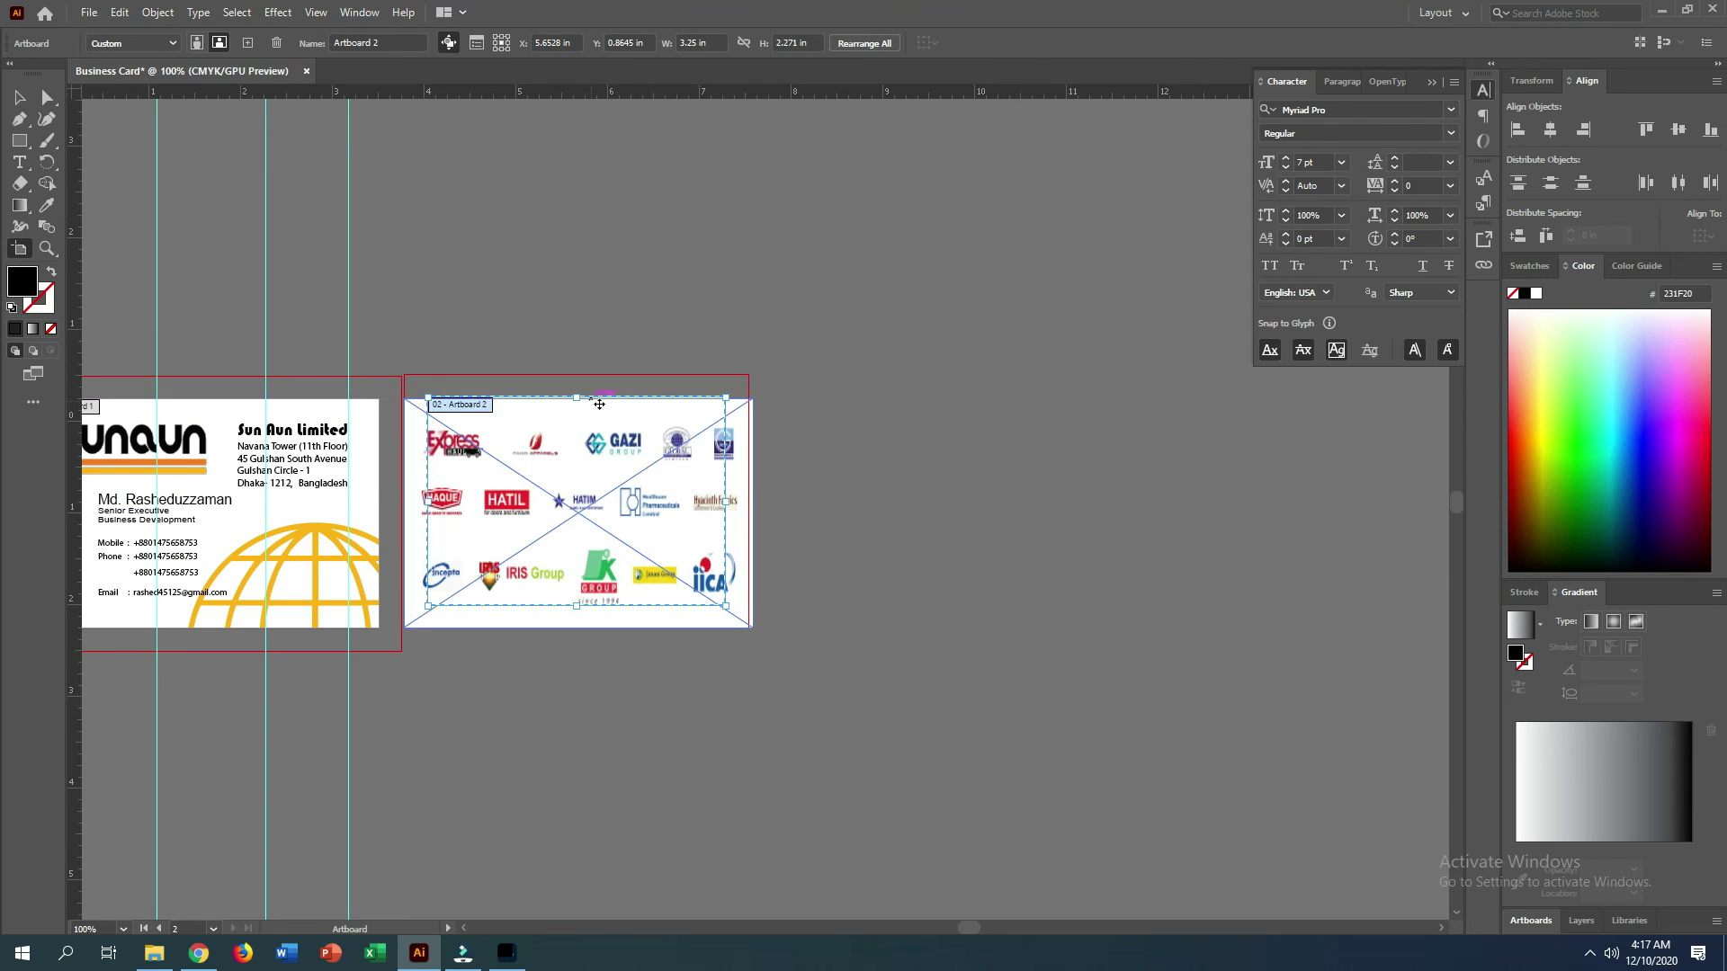
drag(725, 506, 748, 505)
drag(428, 503, 411, 503)
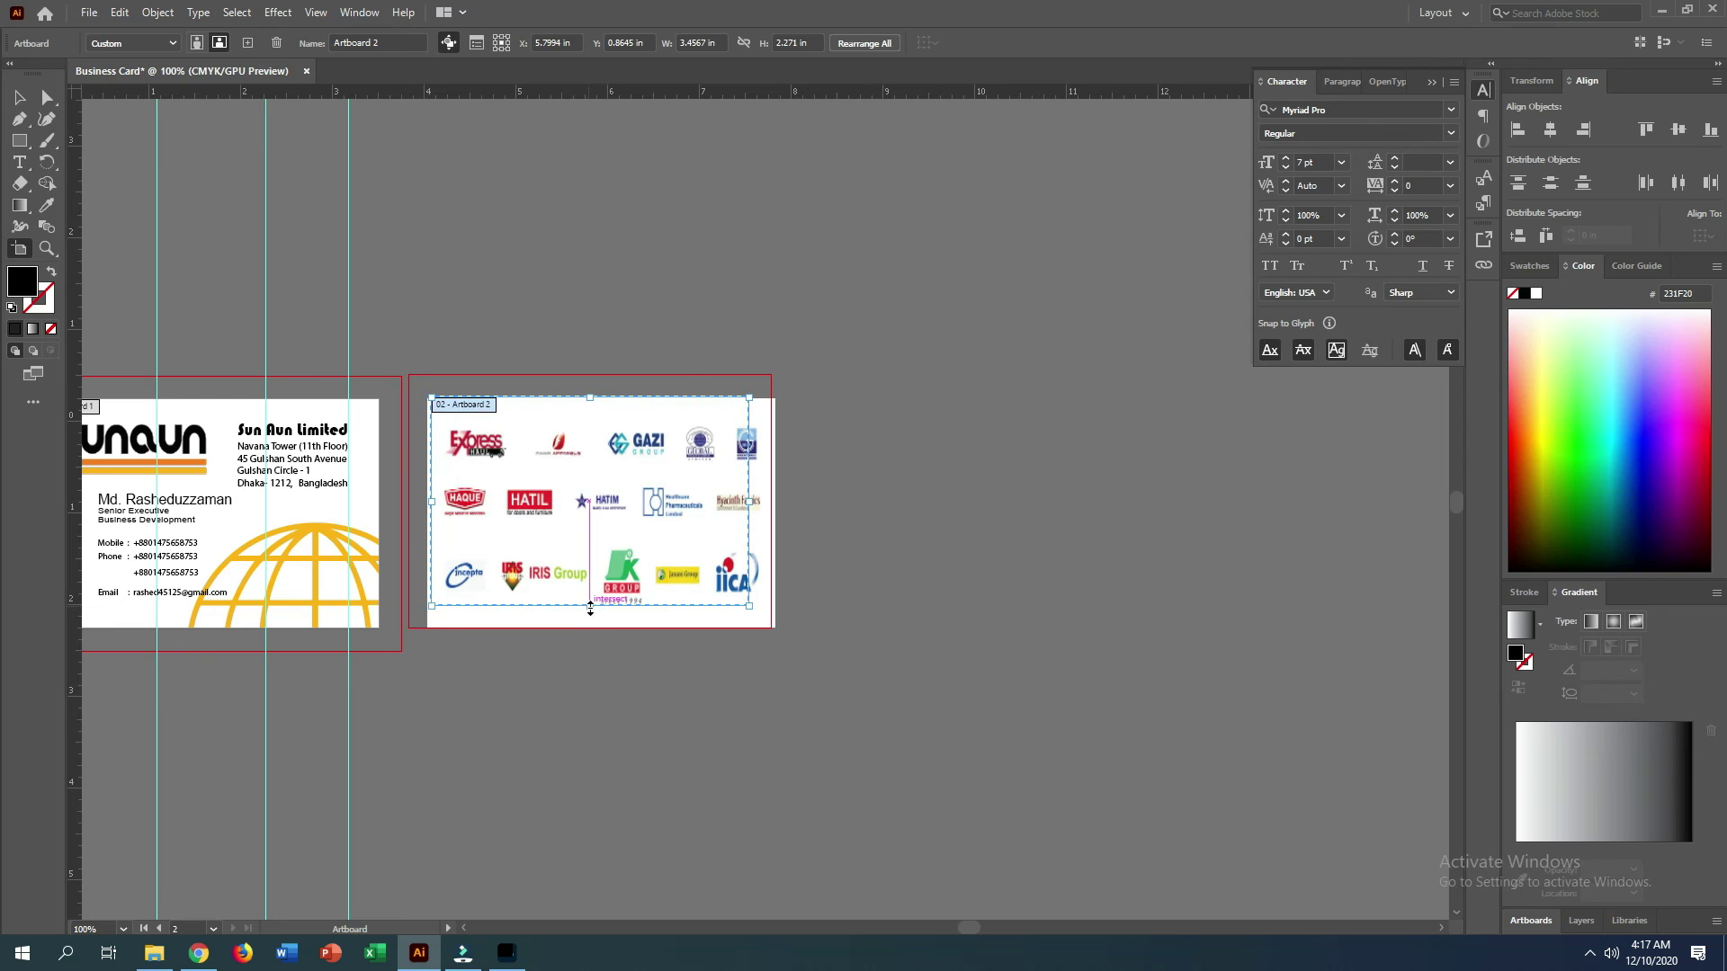
drag(590, 608, 590, 630)
Zoom out to both cards and hide the guides.
key(ctrl+minus)
key(ctrl+minus)
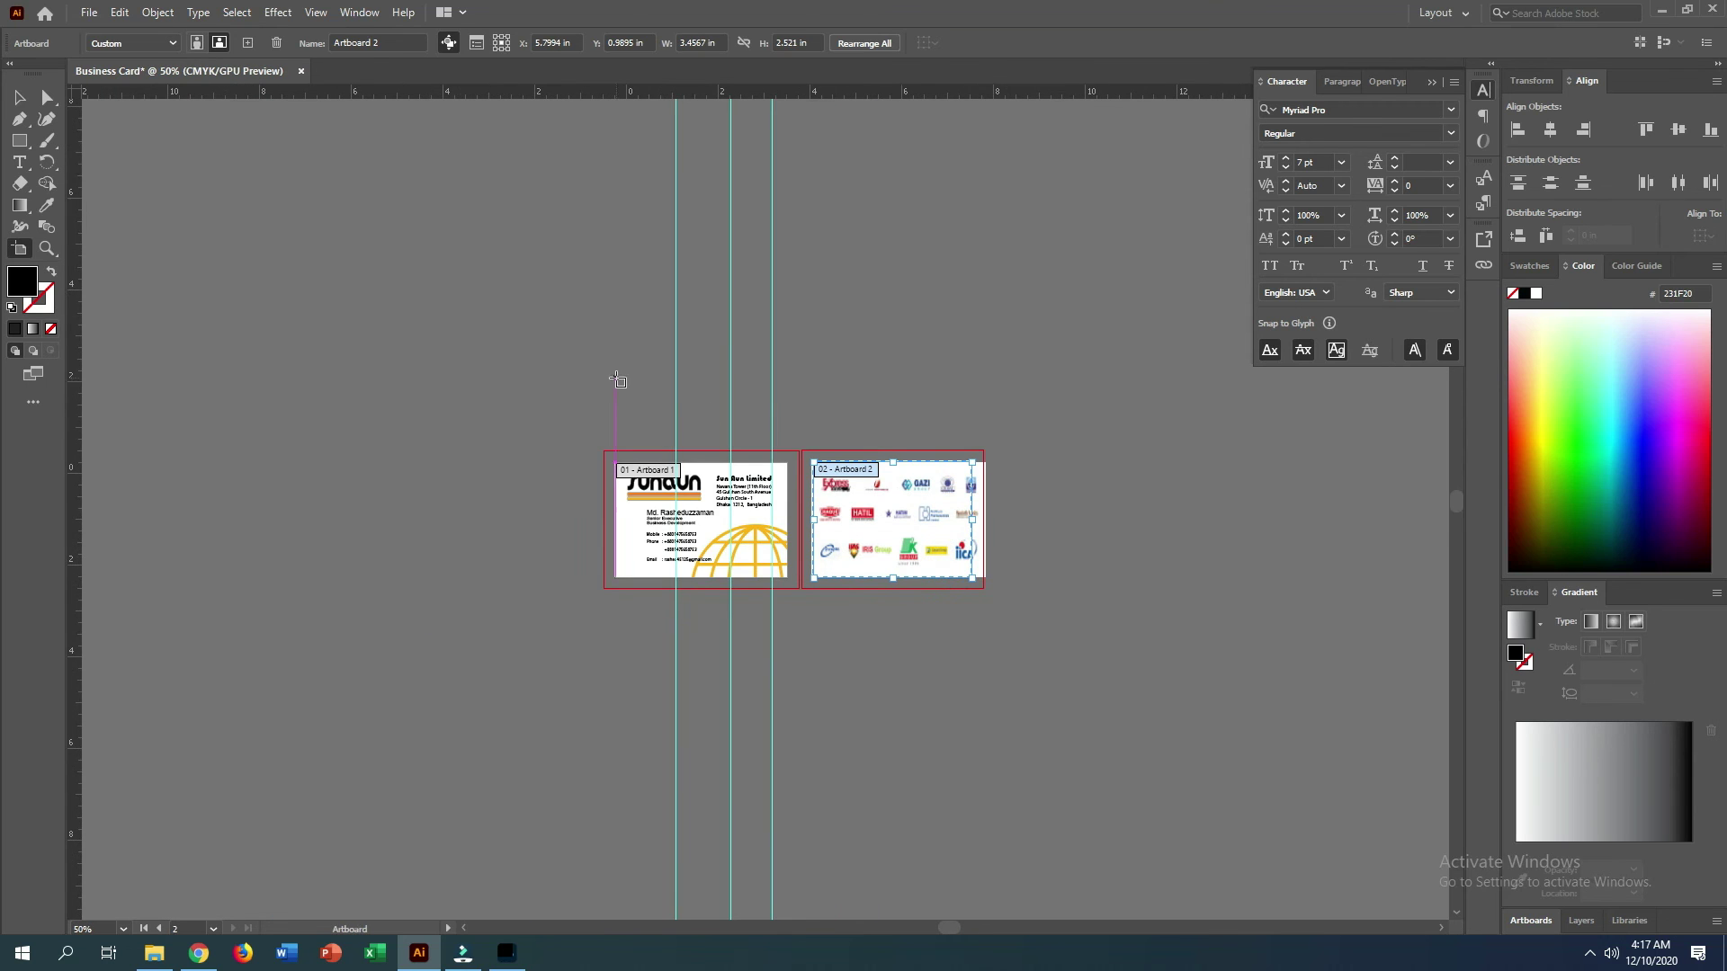
click(26, 106)
right_click(603, 331)
click(694, 493)
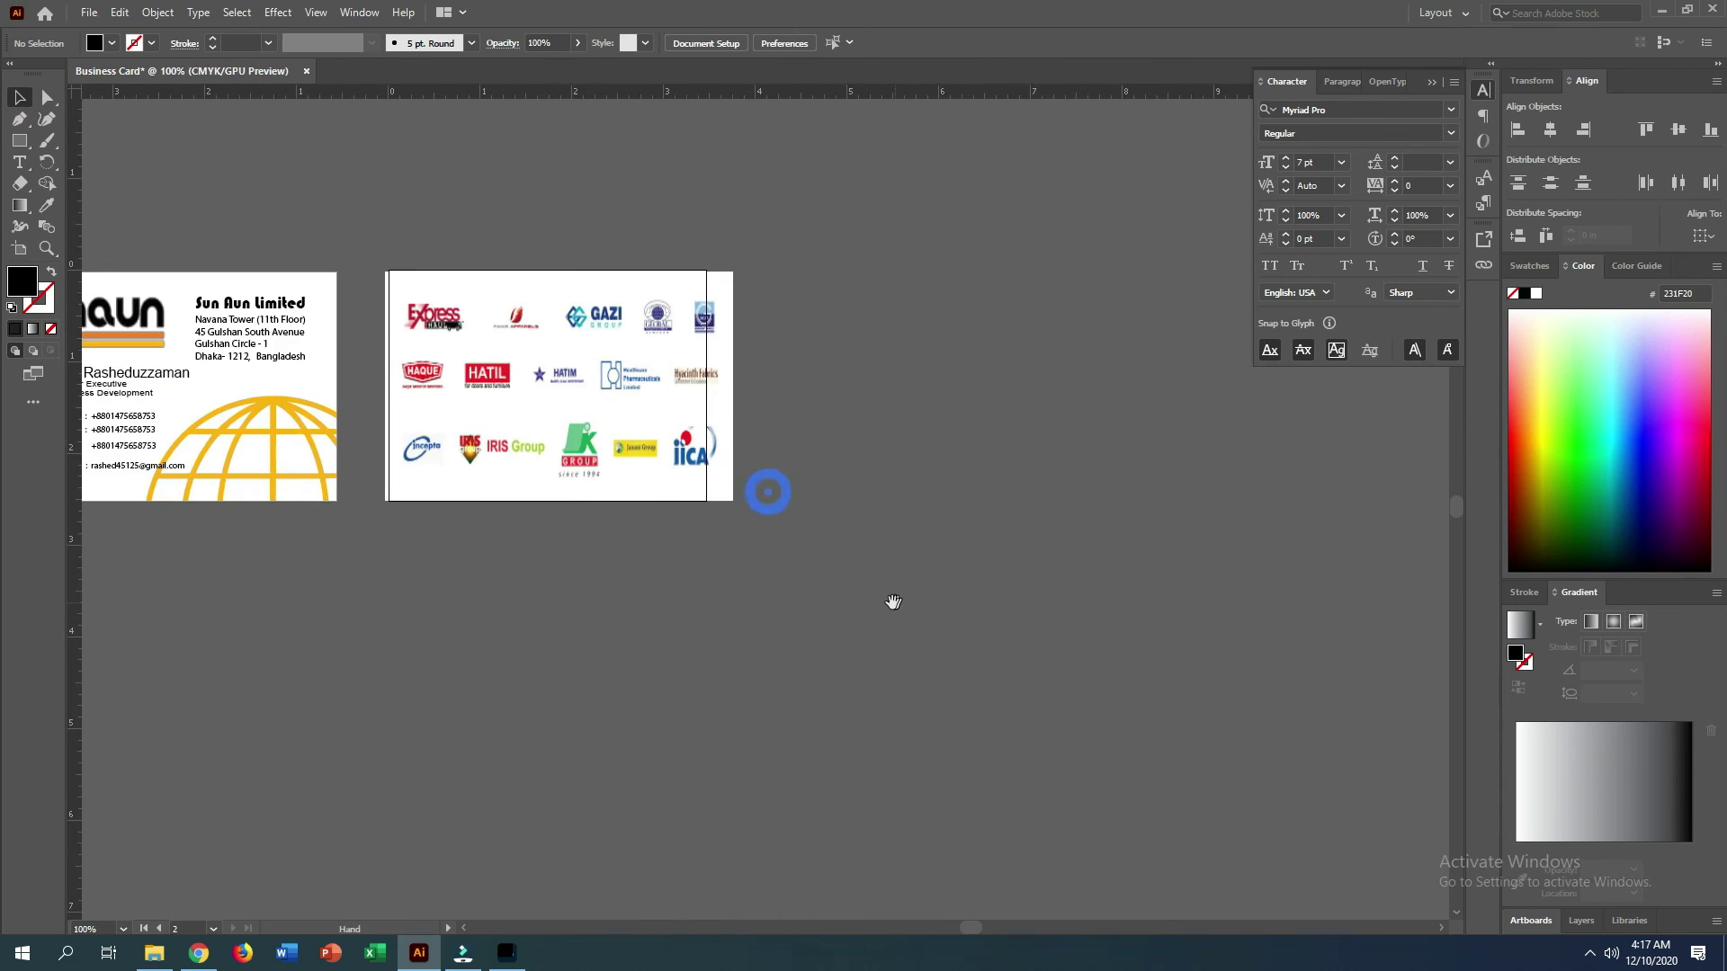
Move the logo image to the back artboard's top-left corner and stretch it to the right edge.
drag(805, 487, 1023, 662)
key(ctrl+z)
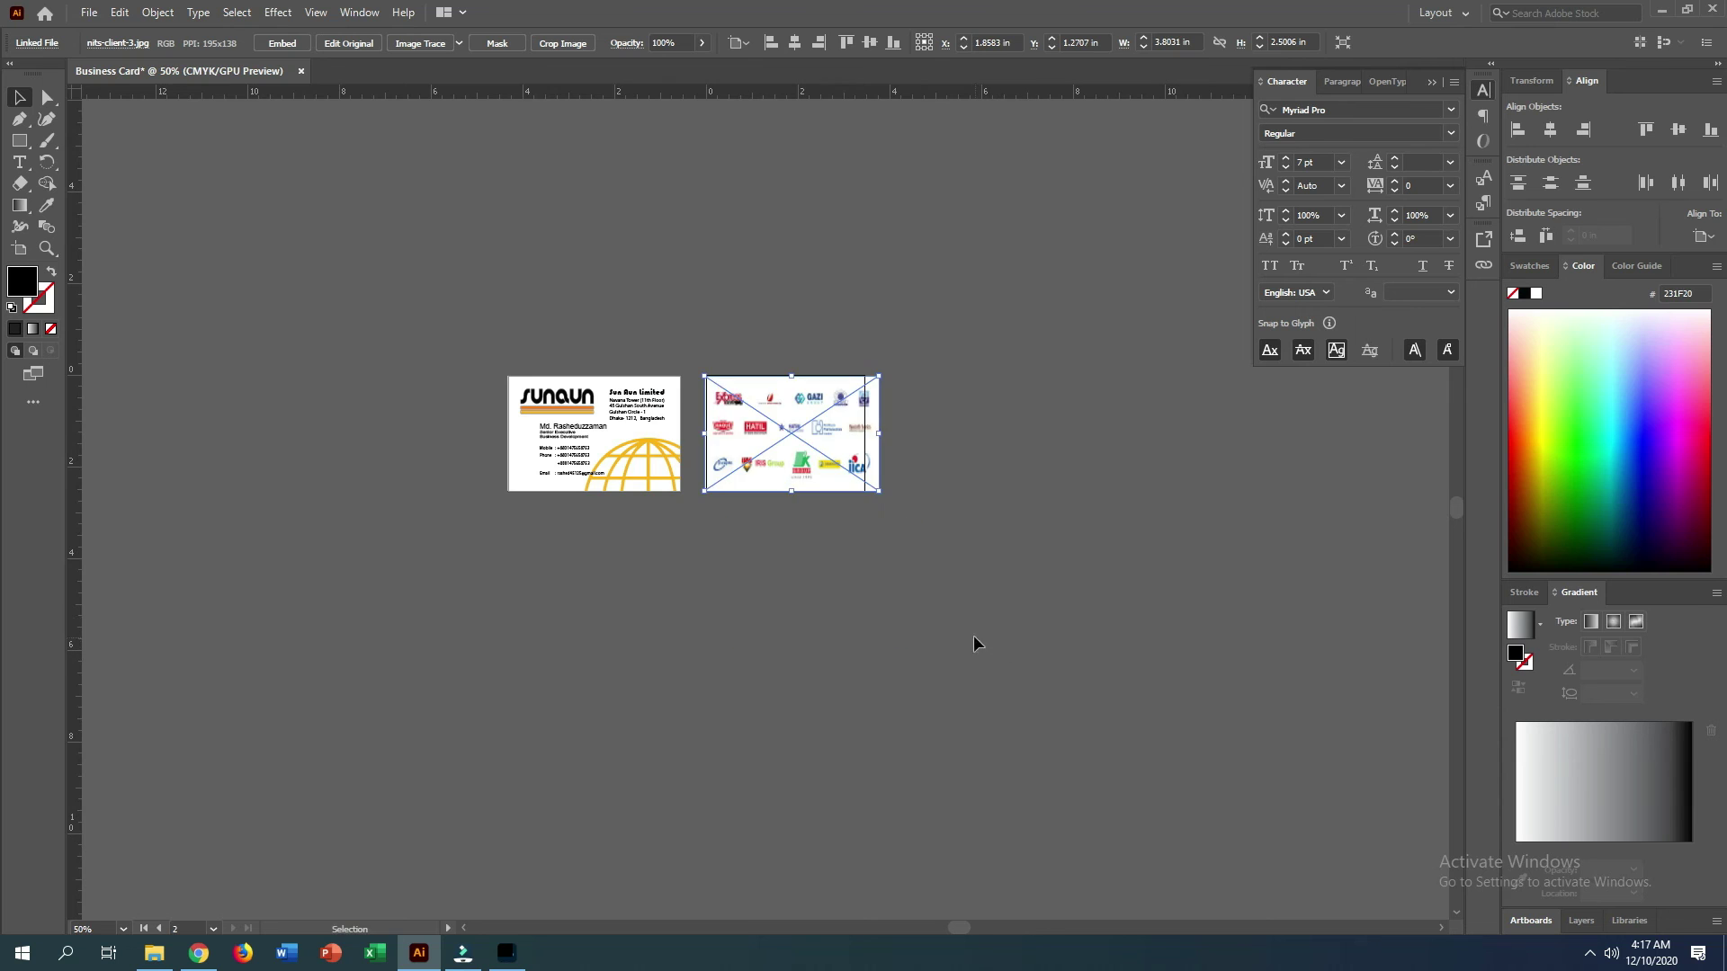
key(ctrl+plus)
key(ctrl+plus)
key(ctrl+plus)
key(ctrl+plus)
mouse_move(914, 434)
mouse_down()
mouse_move(949, 583)
mouse_move(881, 411)
mouse_up()
key(ctrl+minus)
key(ctrl+minus)
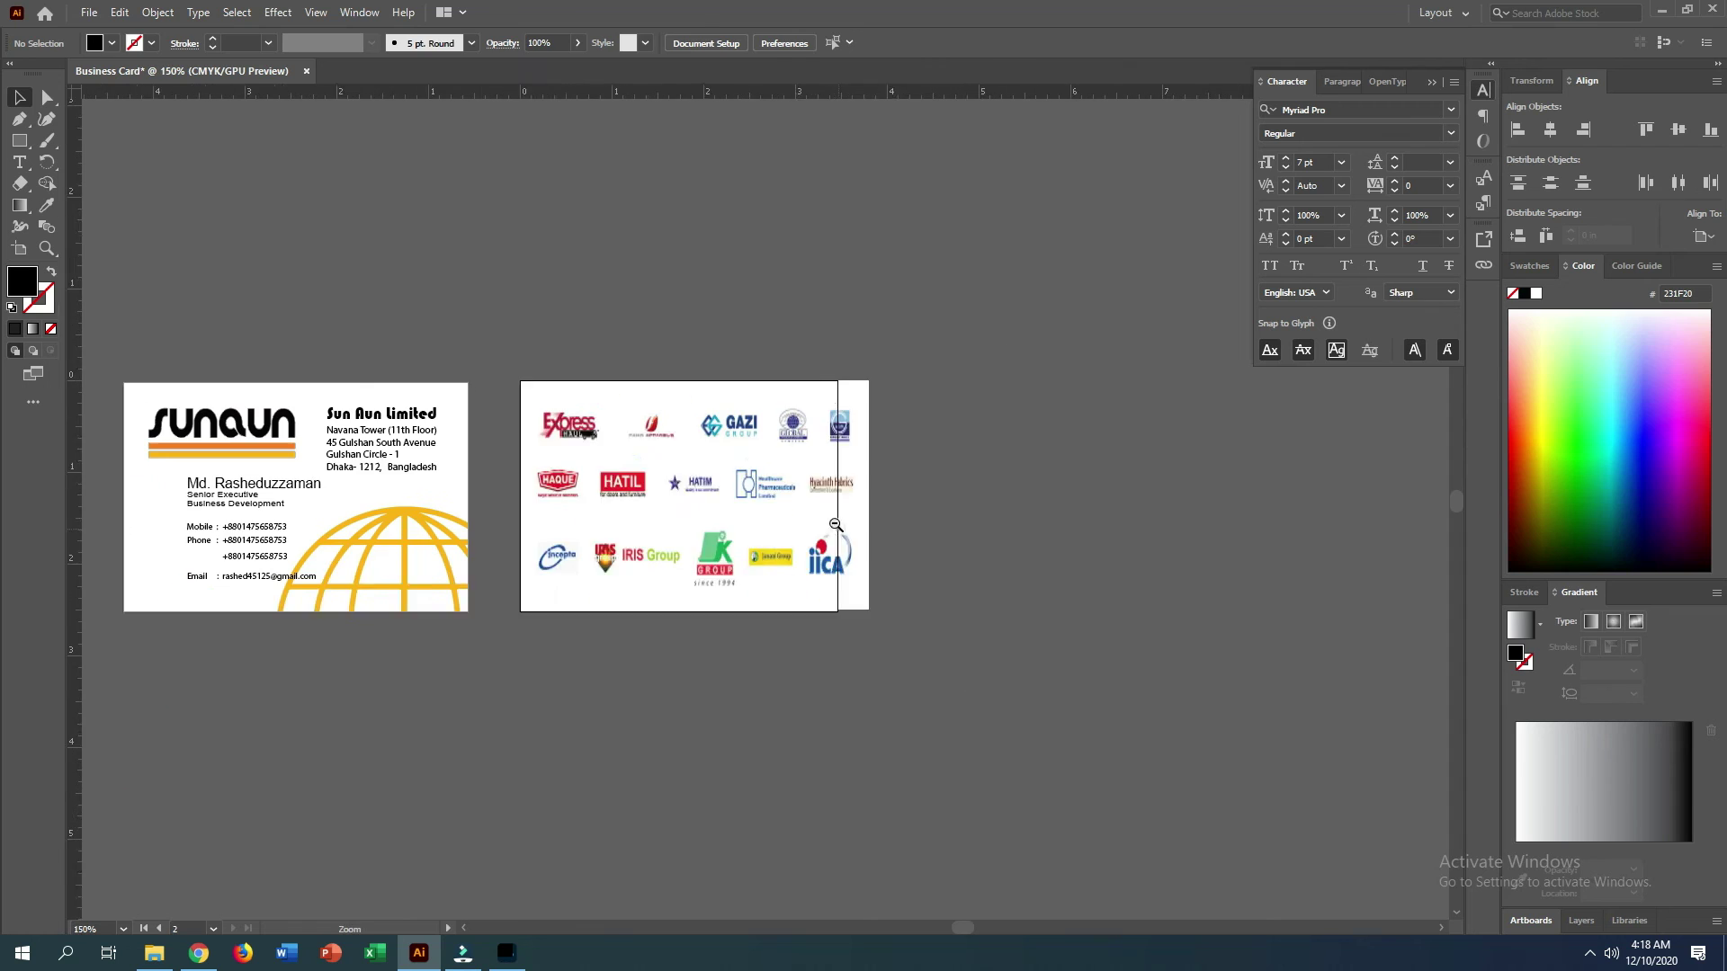
drag(893, 520, 879, 519)
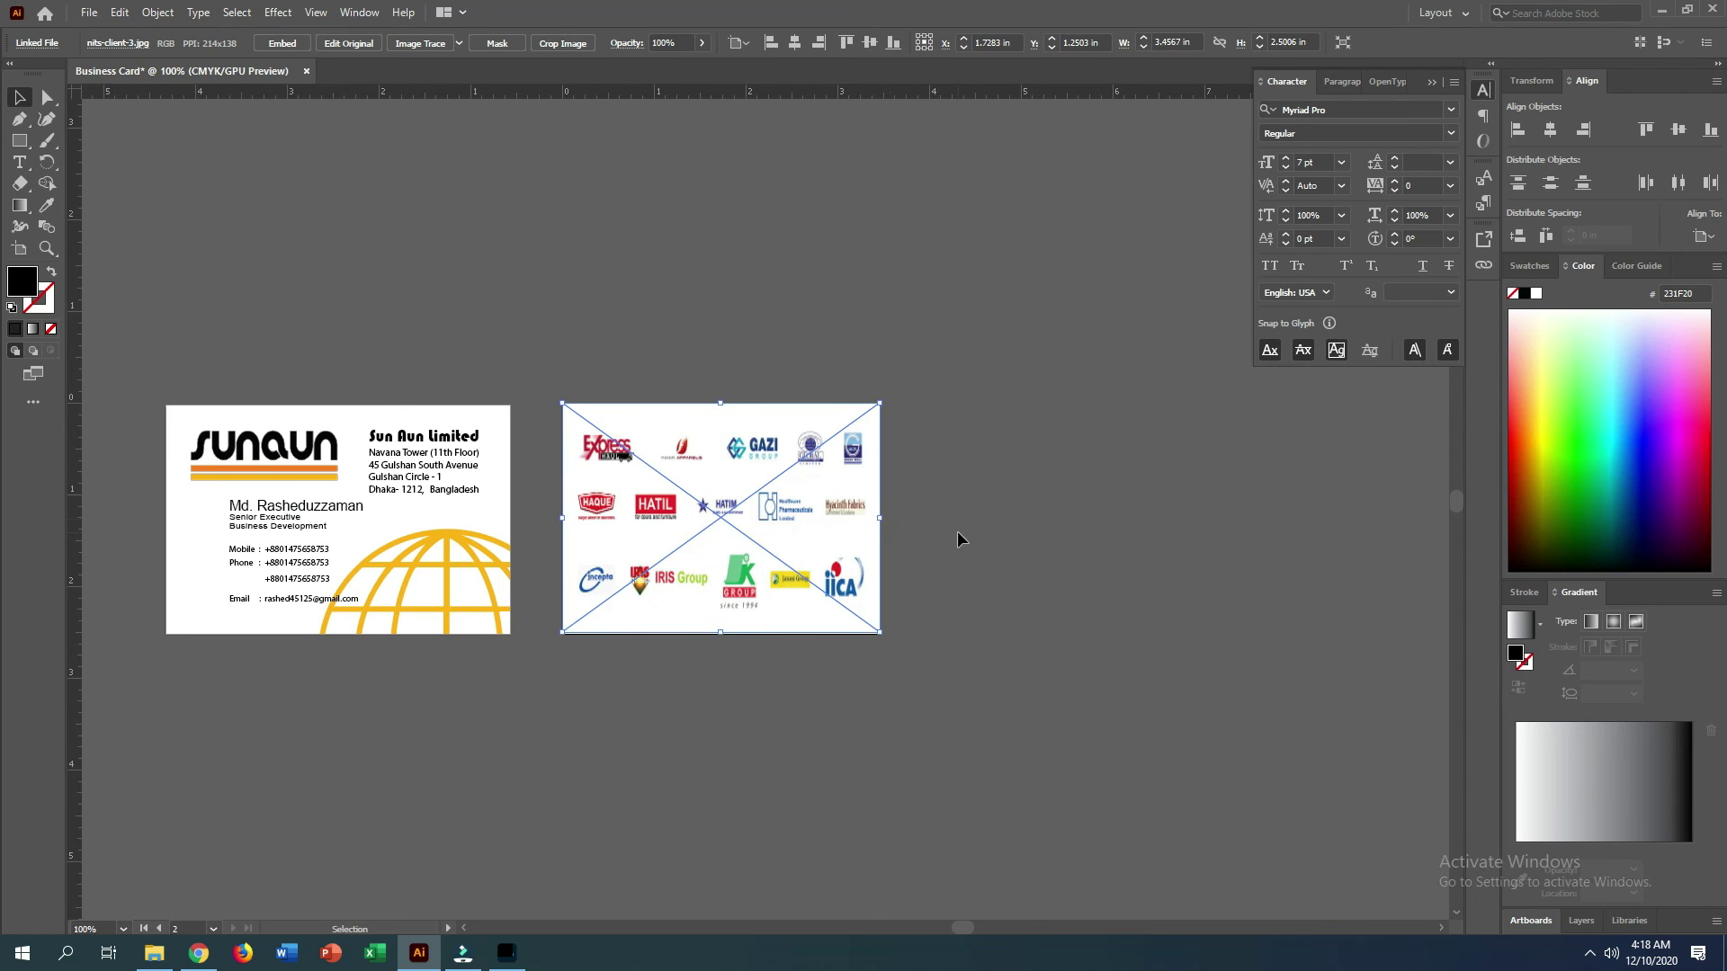
click(743, 589)
alt+click(803, 551)
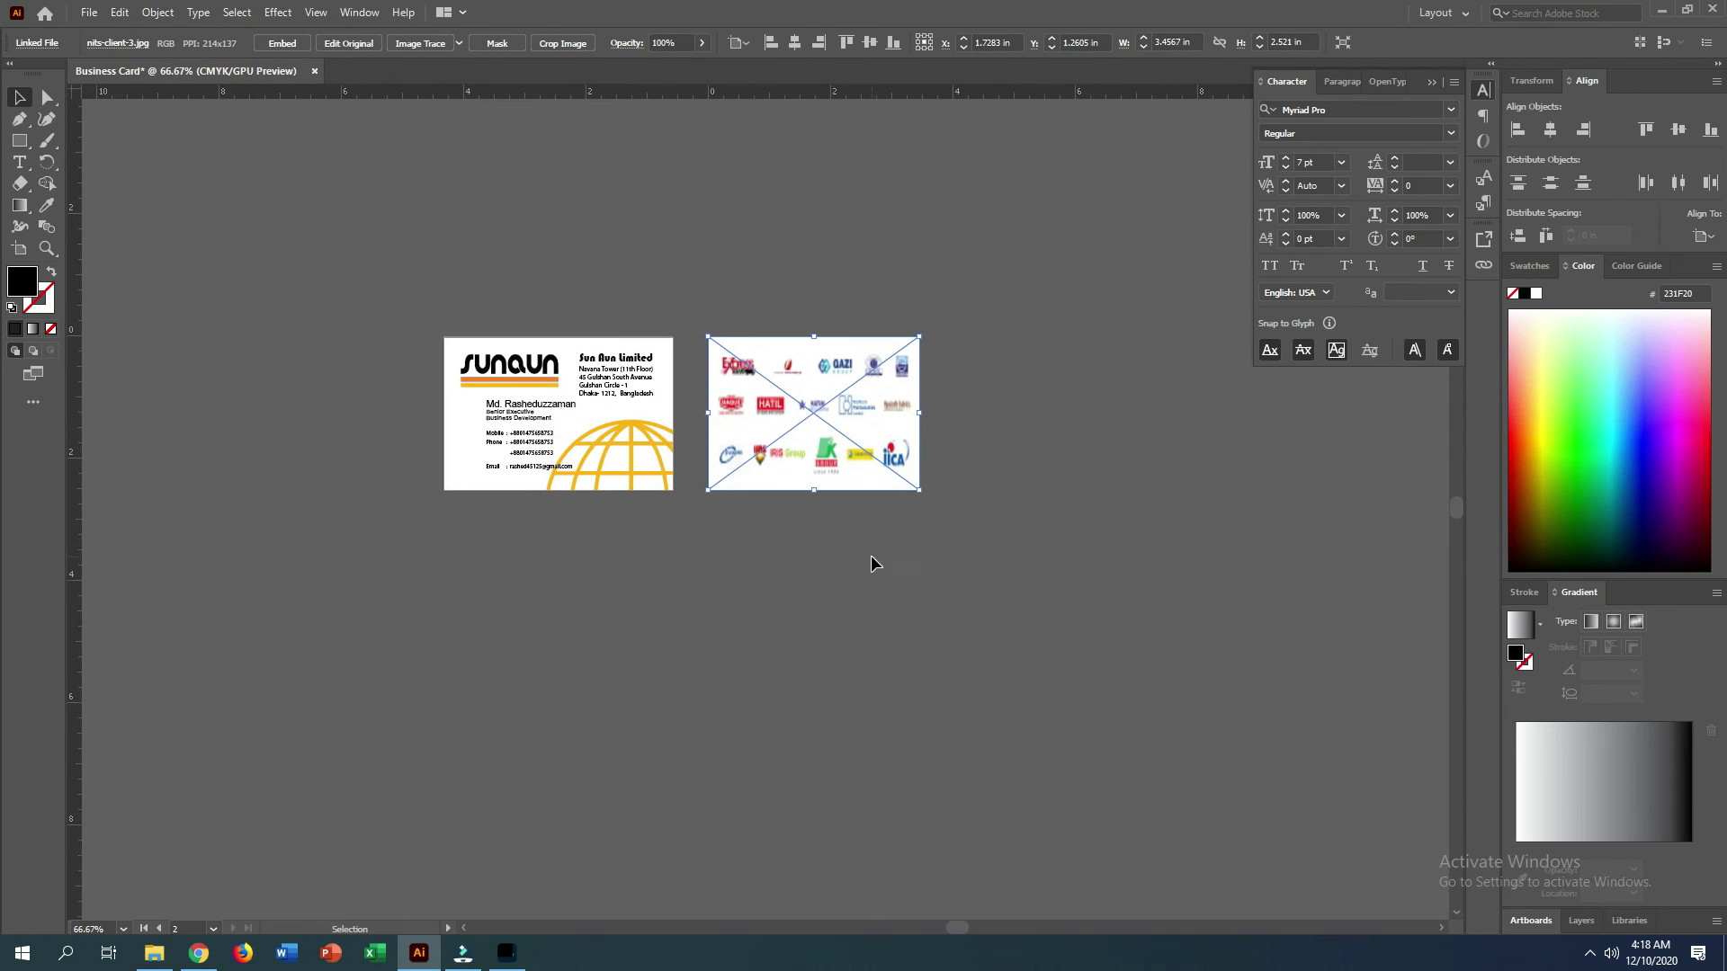
click(732, 486)
Move the front and back card images off the artboards and duplicate the pair into stacked rows.
click(1170, 641)
click(974, 563)
key(ctrl+minus)
key(ctrl+minus)
mouse_move(368, 432)
mouse_down()
mouse_move(768, 451)
mouse_move(854, 502)
mouse_up()
key(ctrl+minus)
key(ctrl+d)
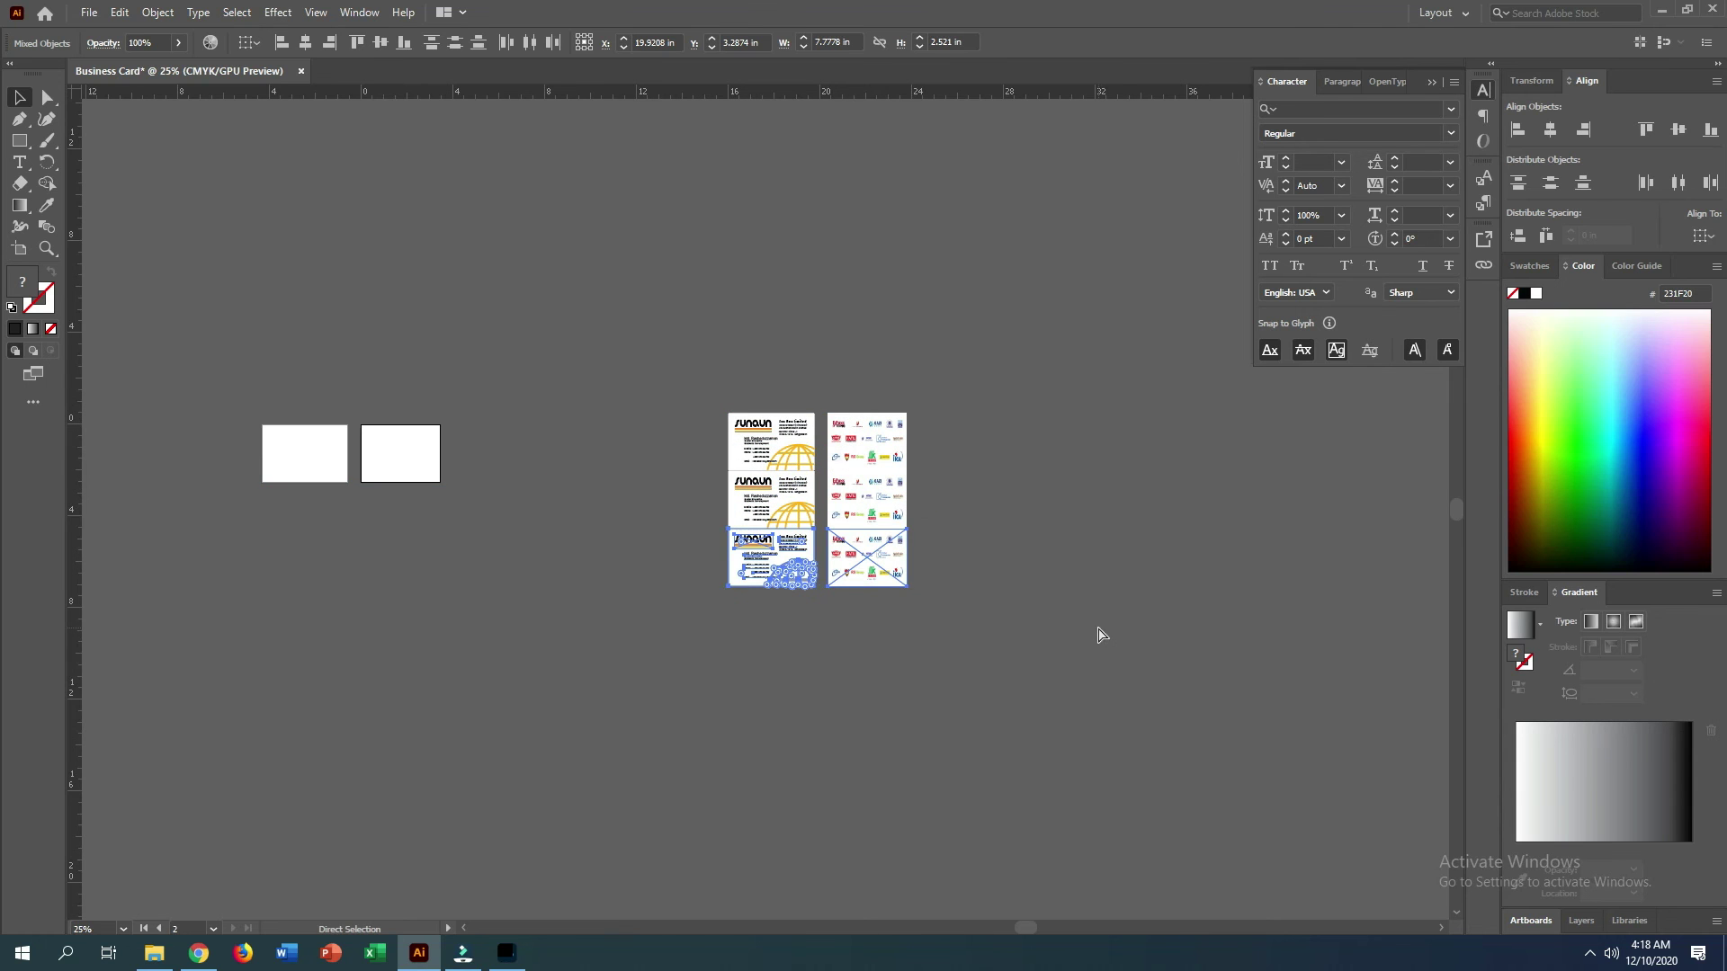
key(ctrl+d)
key(ctrl+d)
Add a fifth row of cards, select all five rows and apply Effect > Crop Marks.
click(1065, 738)
mouse_move(1060, 782)
mouse_down()
mouse_move(675, 375)
mouse_move(813, 514)
mouse_up()
click(286, 12)
click(440, 144)
Zoom in to check the crop marks, then select and copy the whole card sheet.
key(z)
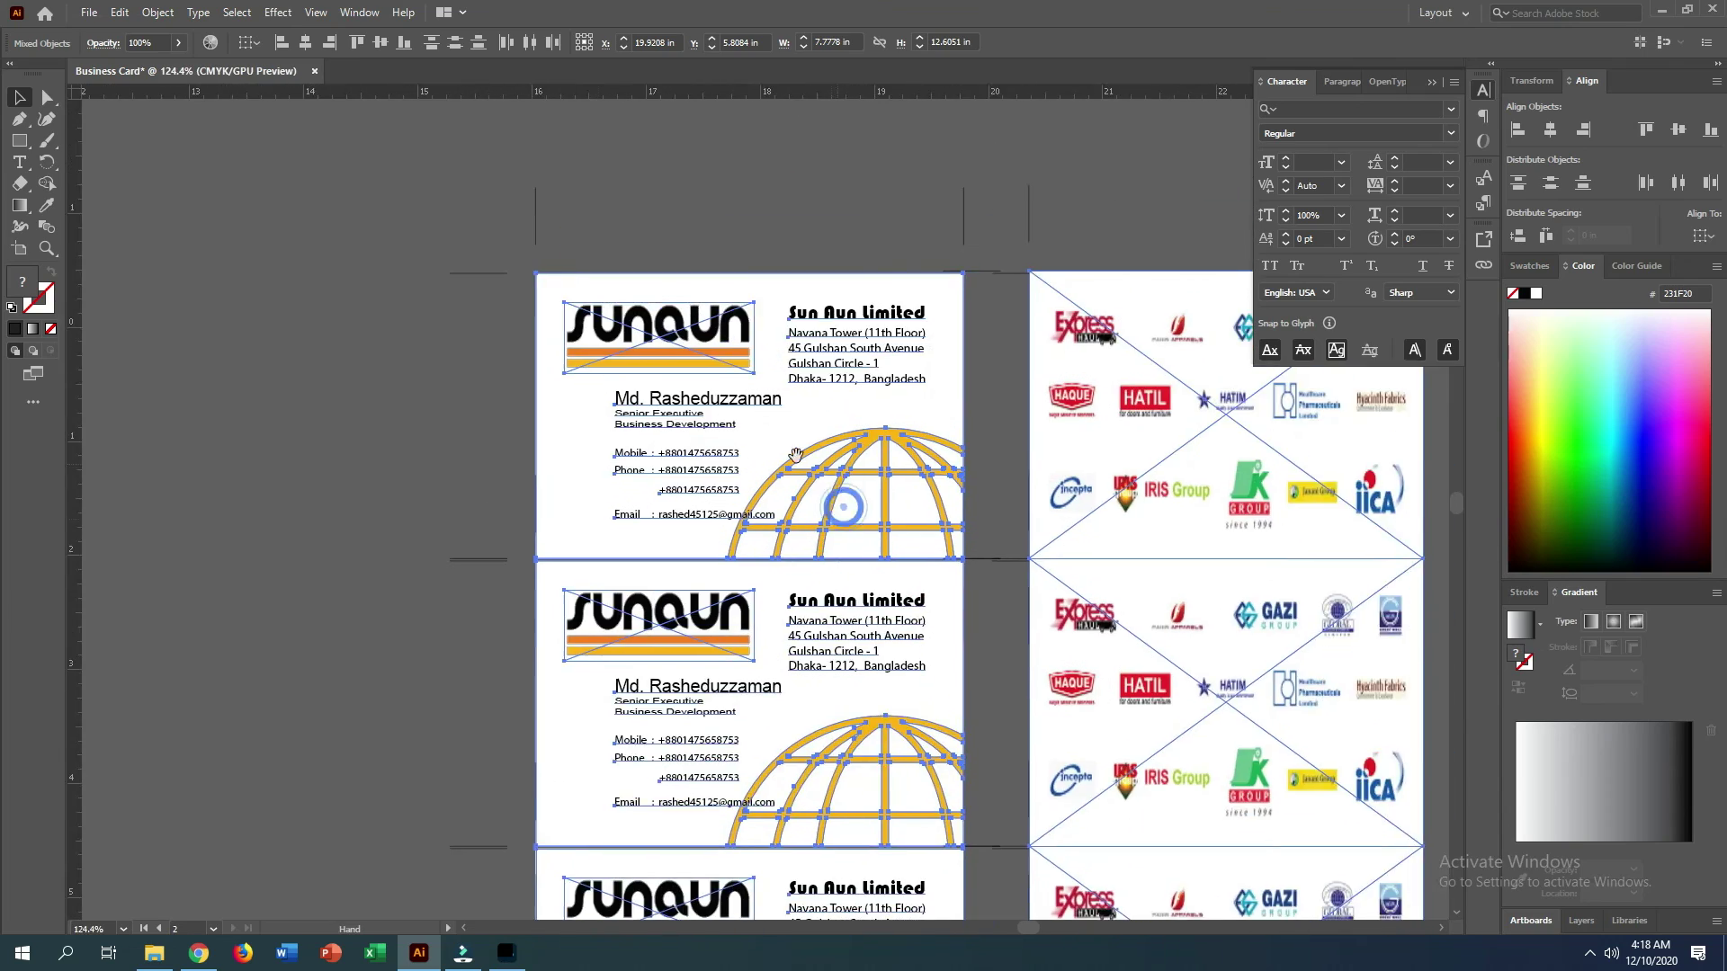
scroll(812, 514, down, 10)
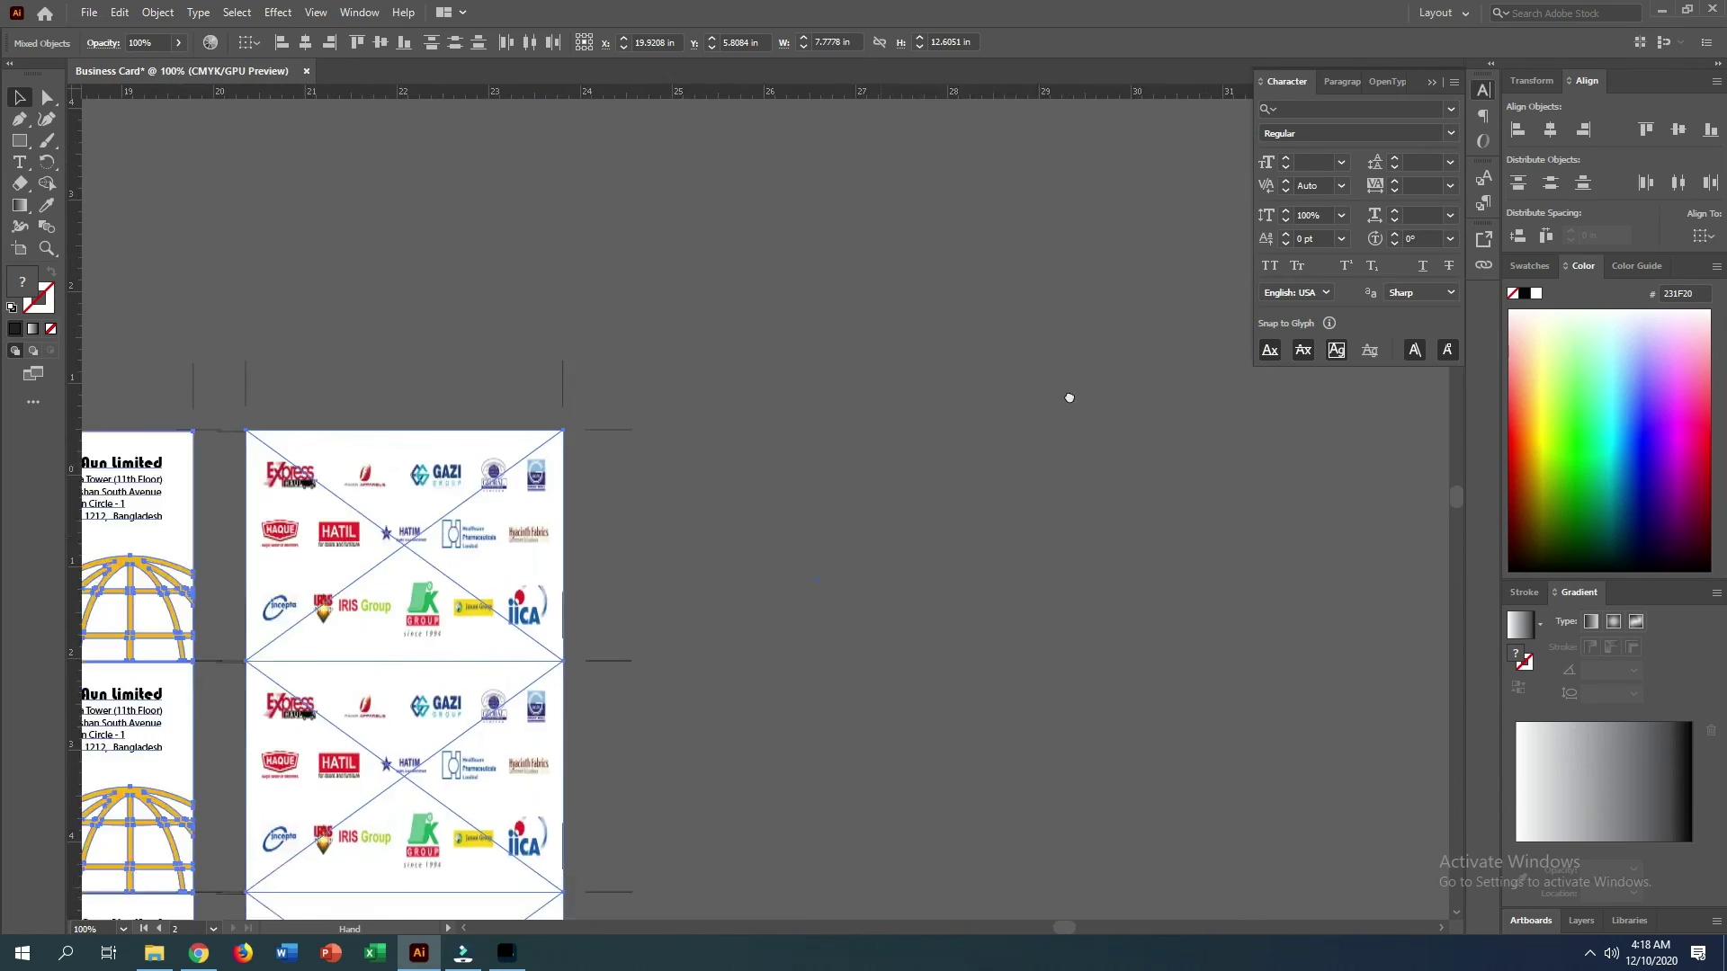
key(ctrl+shift+a)
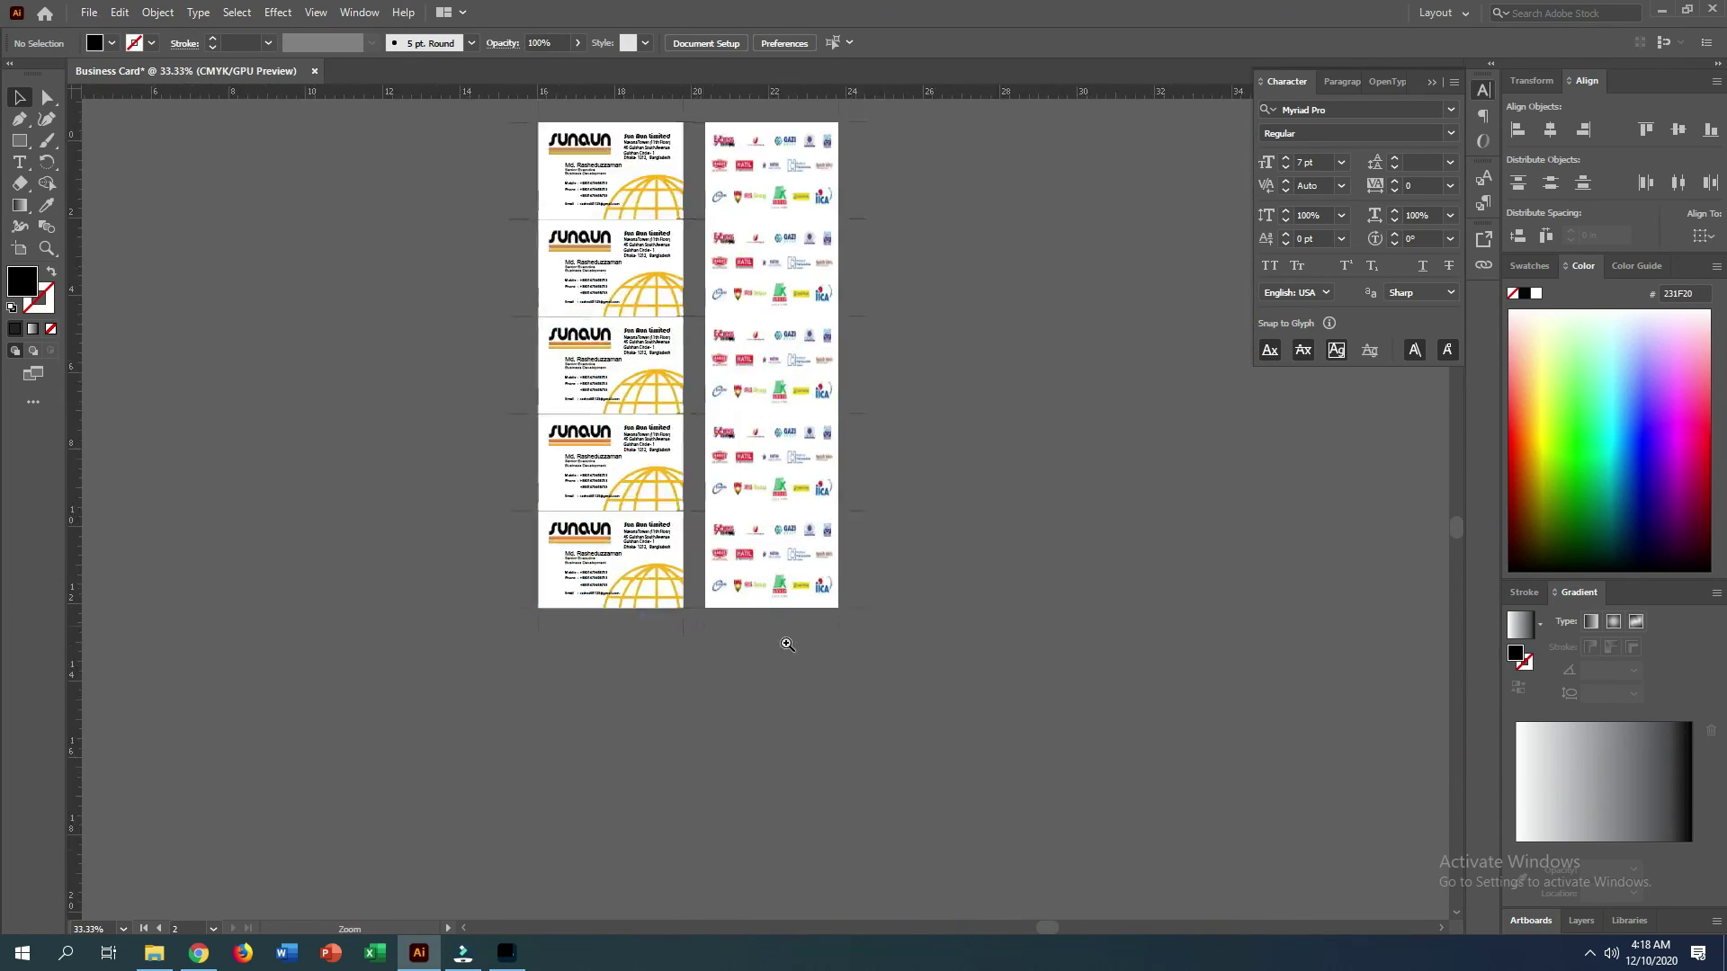
drag(786, 639, 1036, 636)
drag(1161, 597, 392, 243)
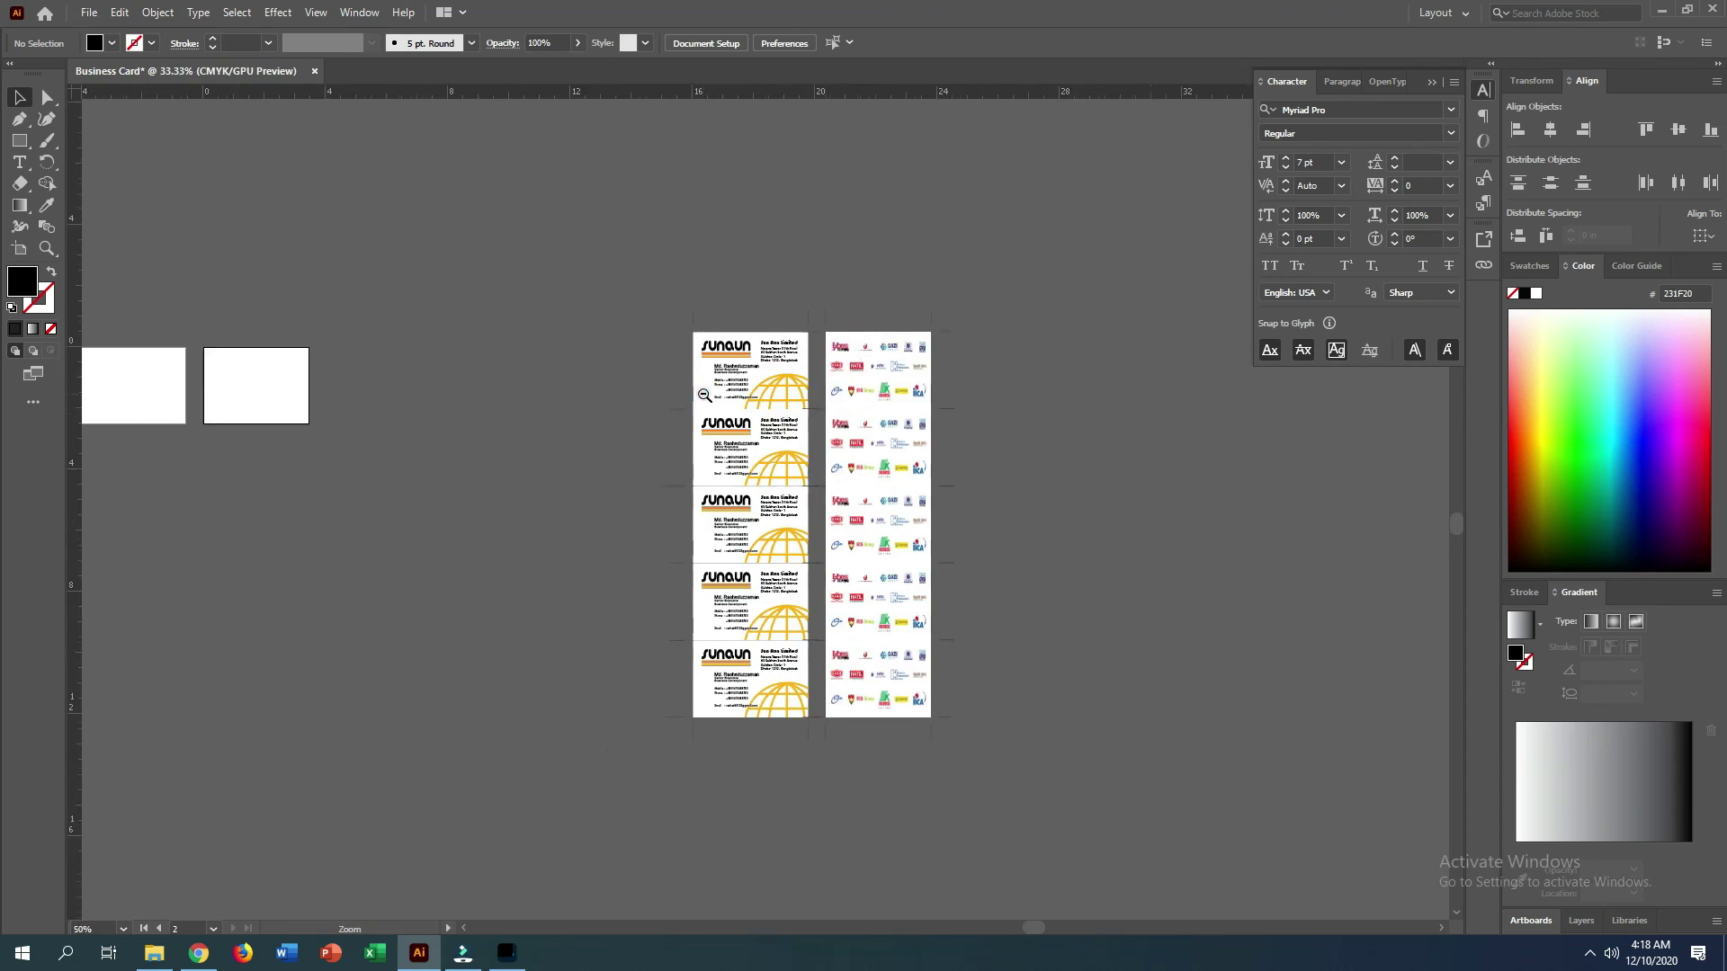
key(ctrl+a)
key(ctrl+minus)
key(ctrl+minus)
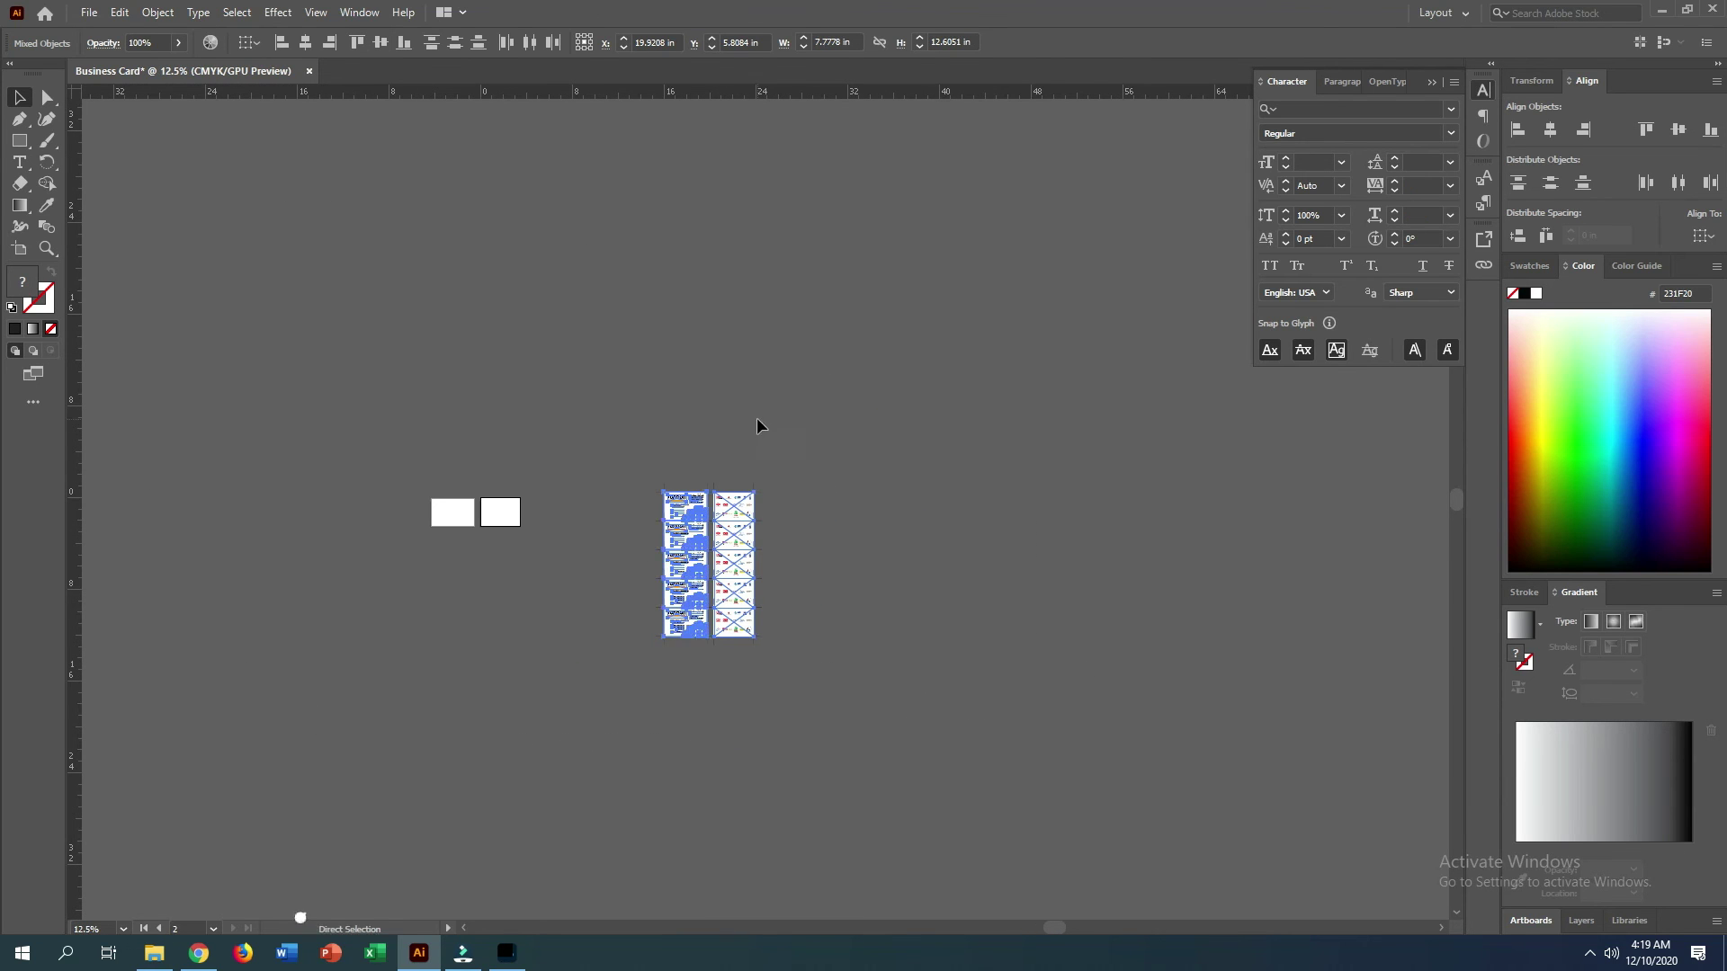
key(ctrl+n)
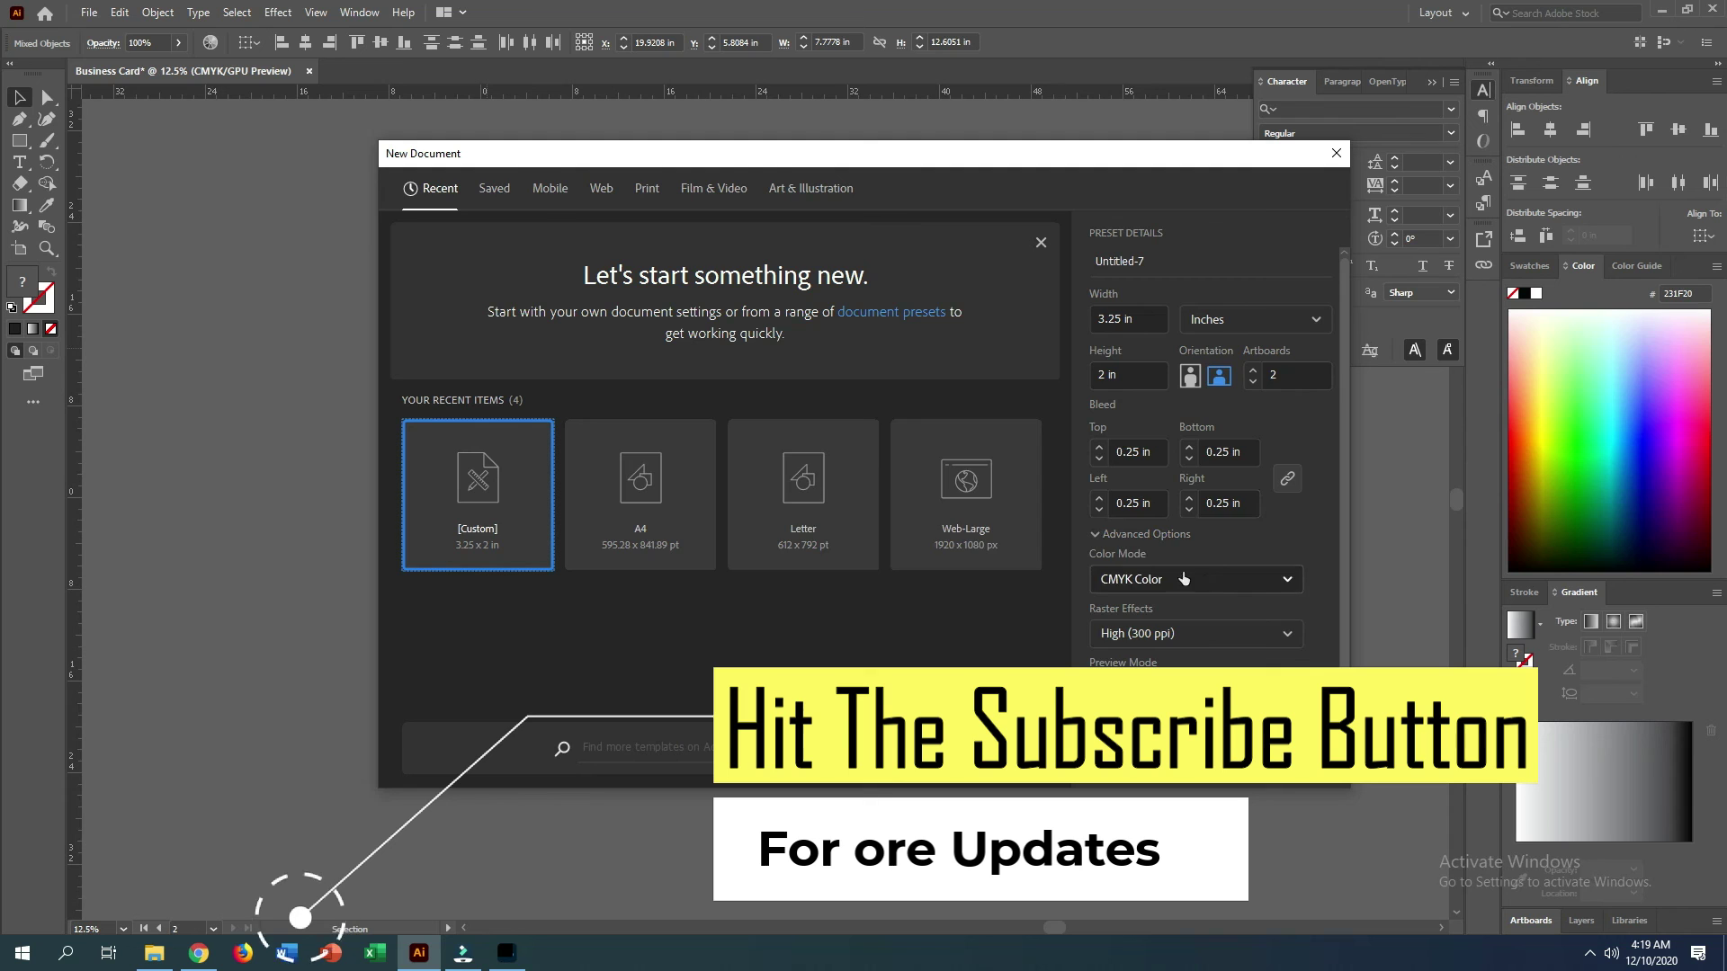
Create an A4 document (Untitled-7) from the presets and paste the cropped five-row card sheet.
click(494, 189)
click(432, 188)
double_click(630, 504)
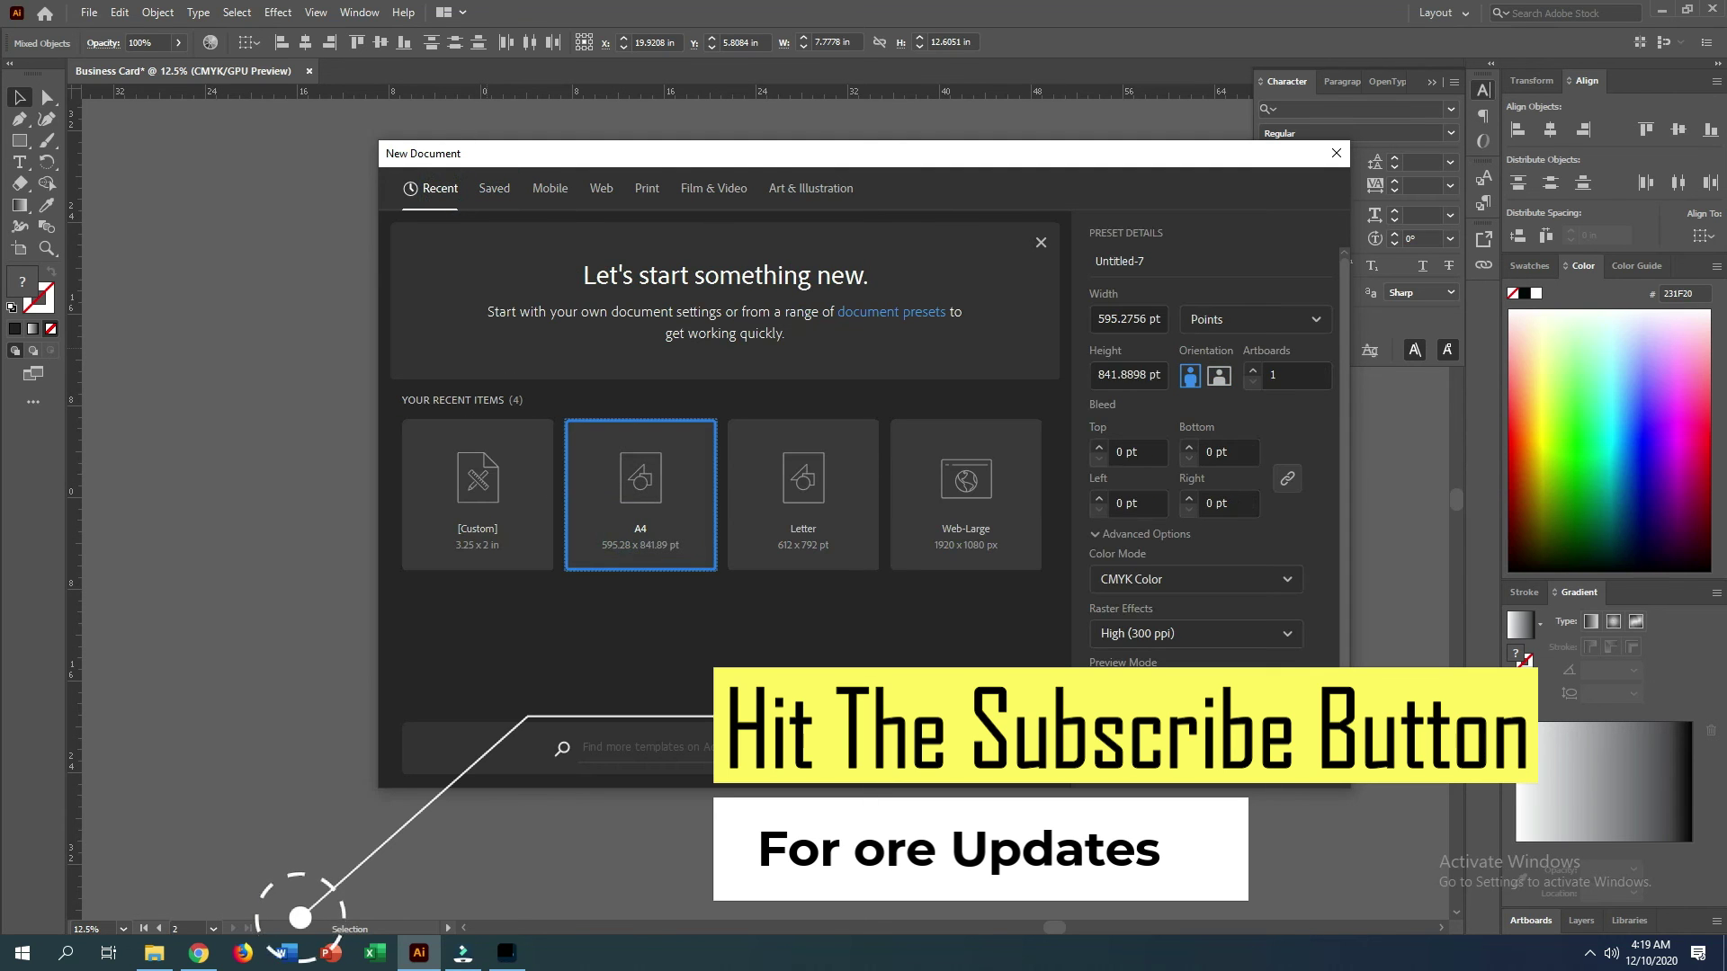
key(ctrl+v)
key(ctrl+minus)
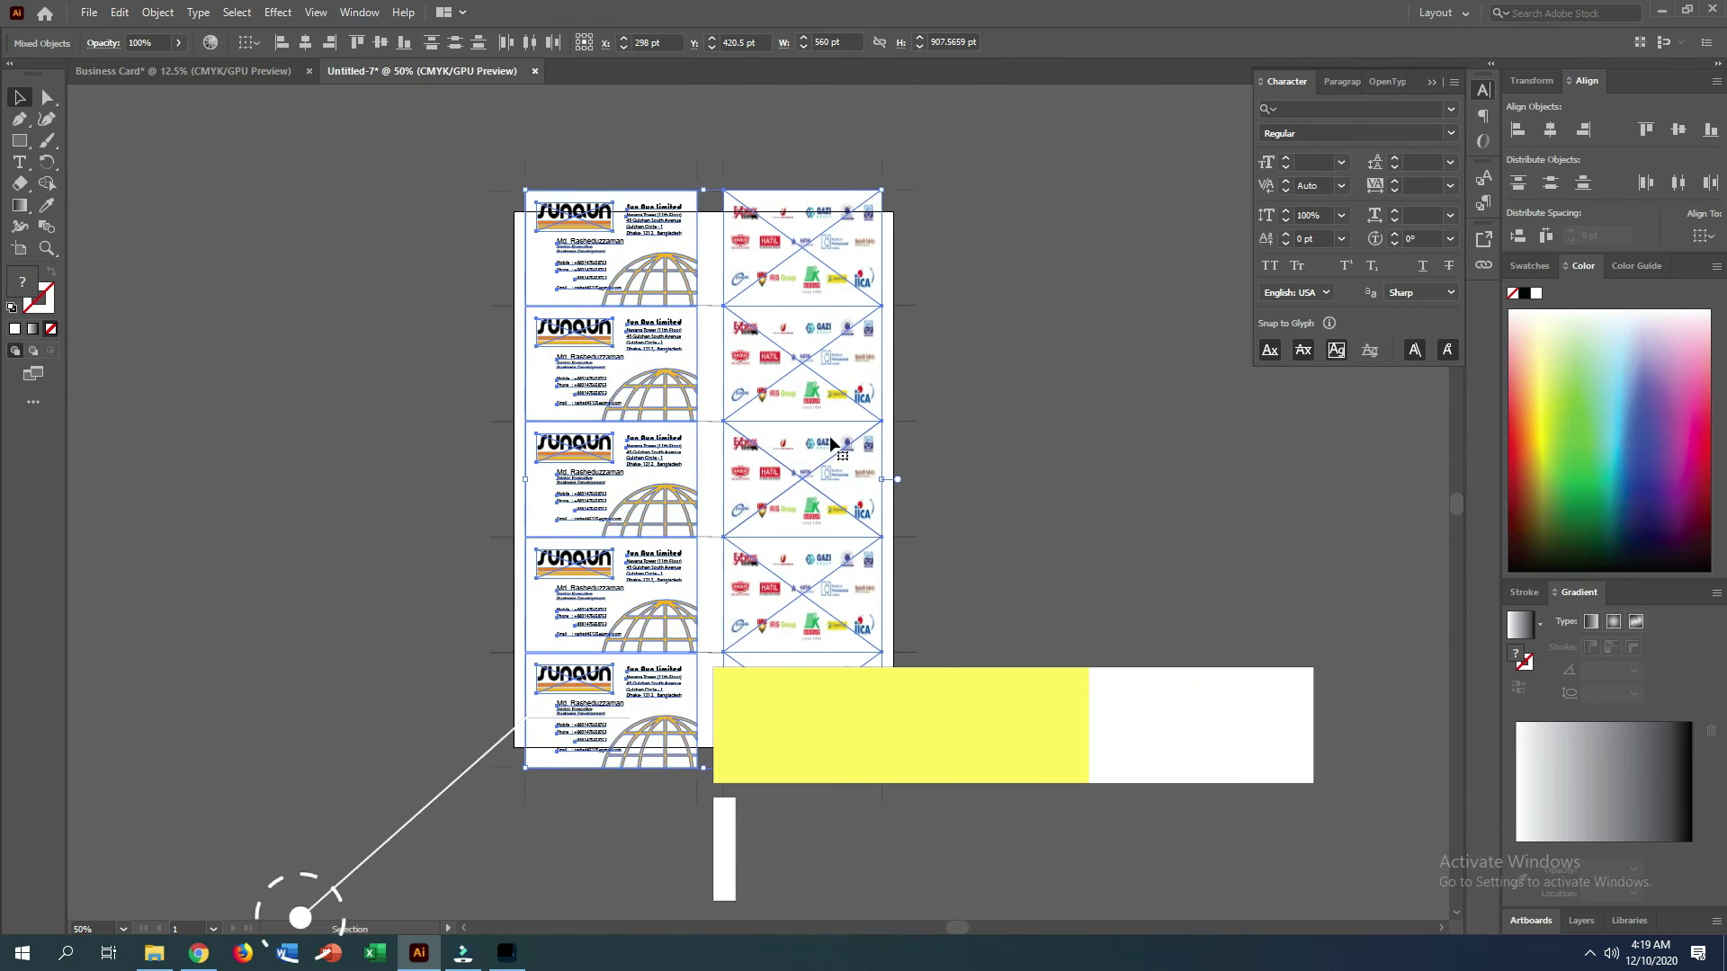